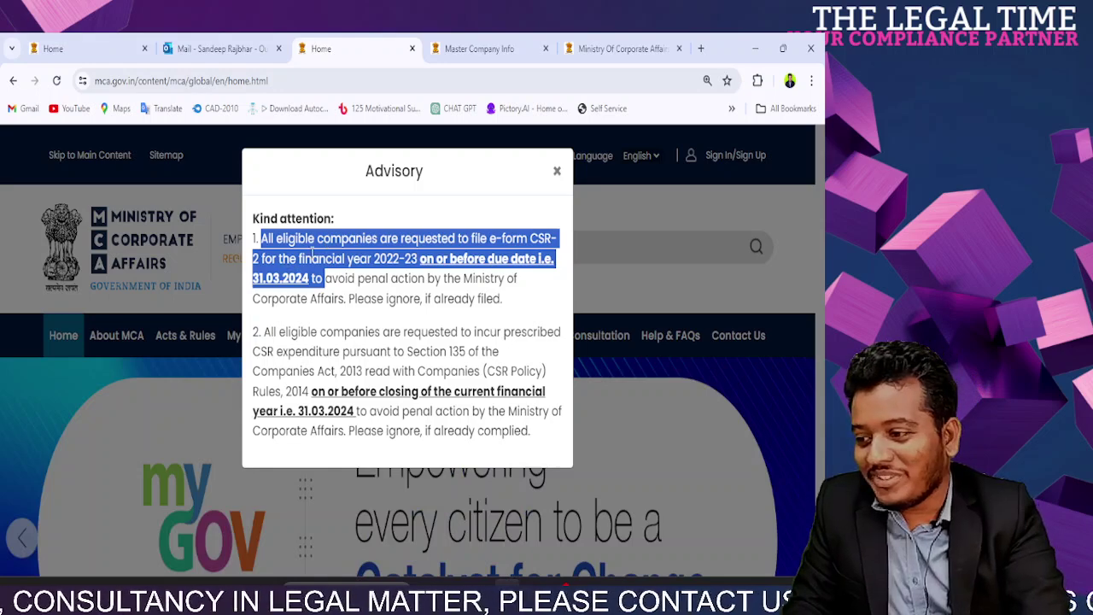
# Step: Close the CSR-2 filing advisory pop-up to reveal the MCA home page
pyautogui.click(556, 173)
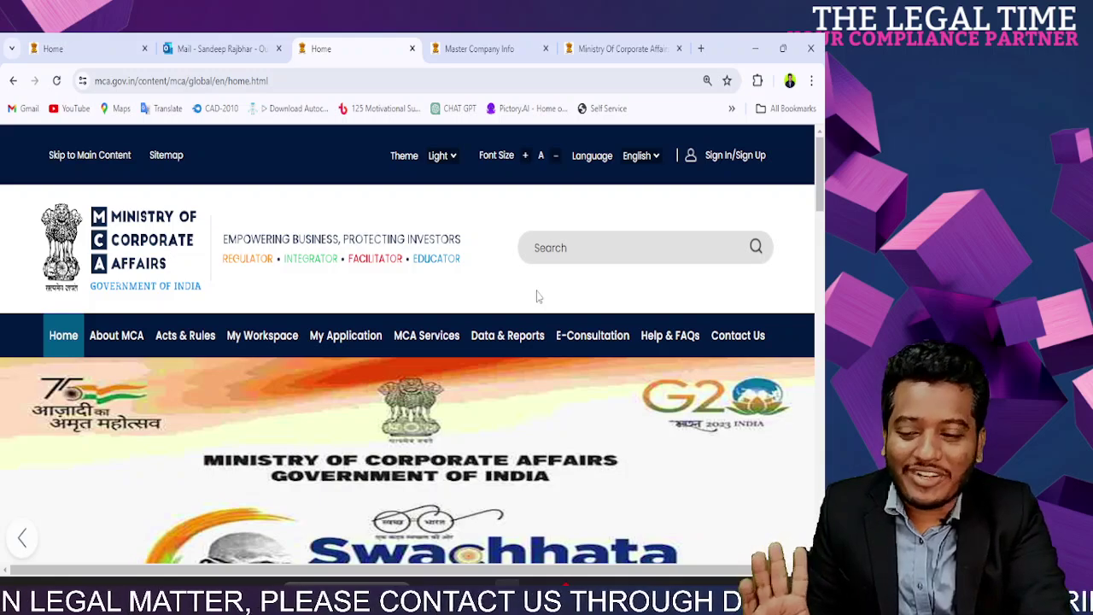
pyautogui.scroll(-3, 537, 297)
pyautogui.scroll(3, 537, 297)
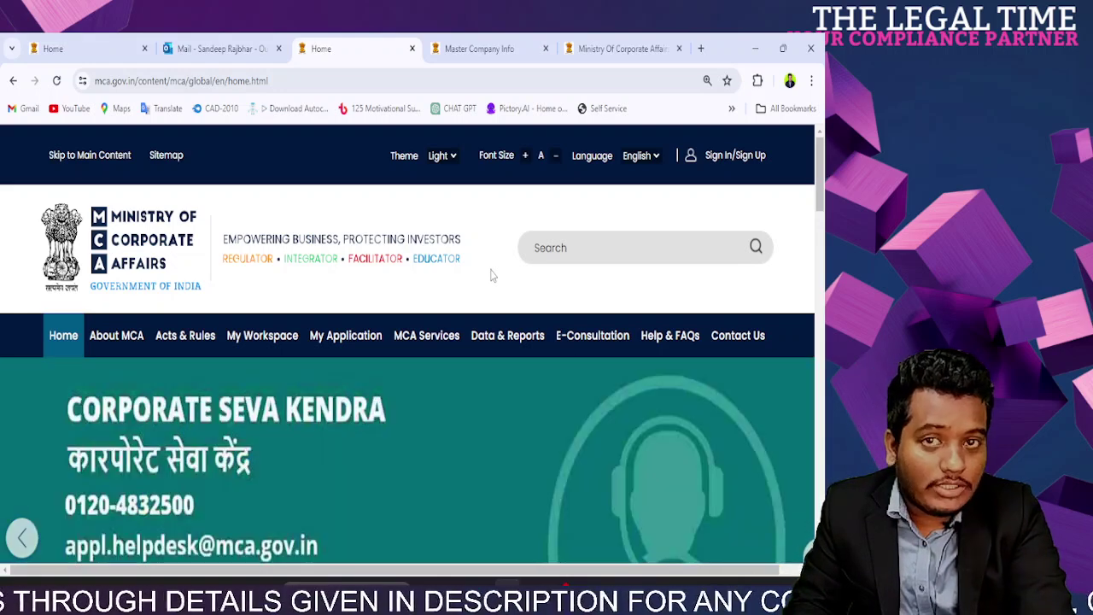
# Step: Reduce the page zoom and open Associate DSC under MCA Services > DSC Services
pyautogui.moveTo(436, 339)
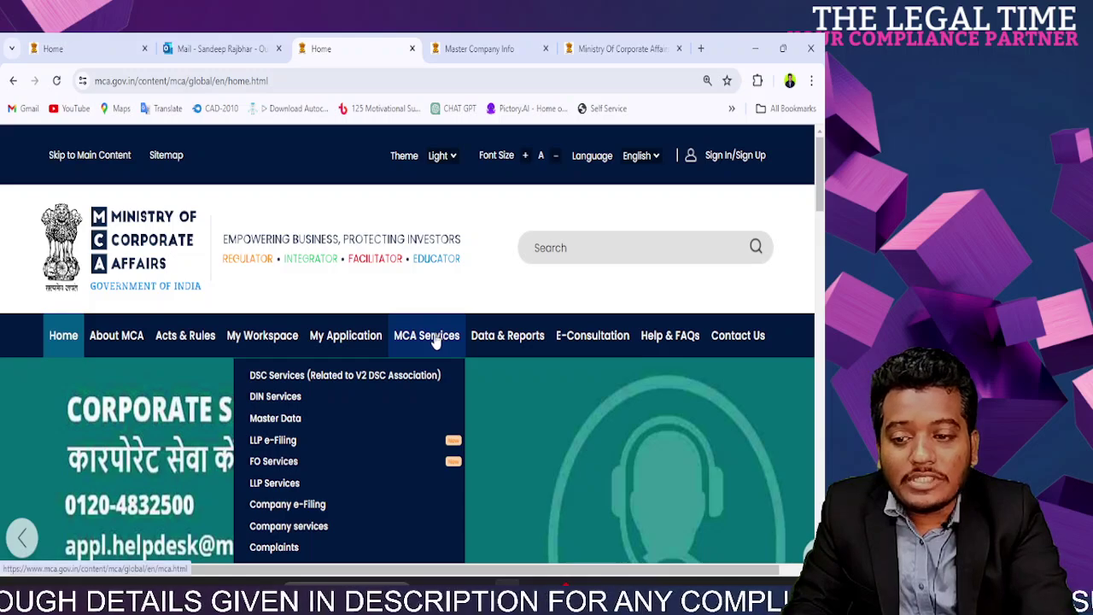
pyautogui.scroll(-3, 436, 339)
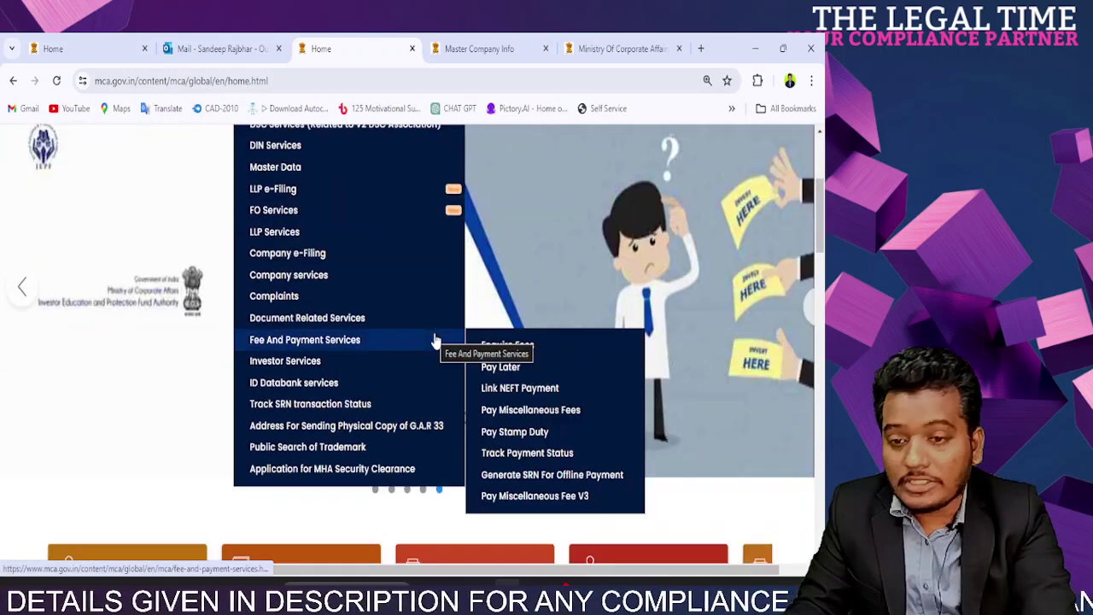
pyautogui.hotkey('ctrl', '-')
pyautogui.scroll(3, 434, 342)
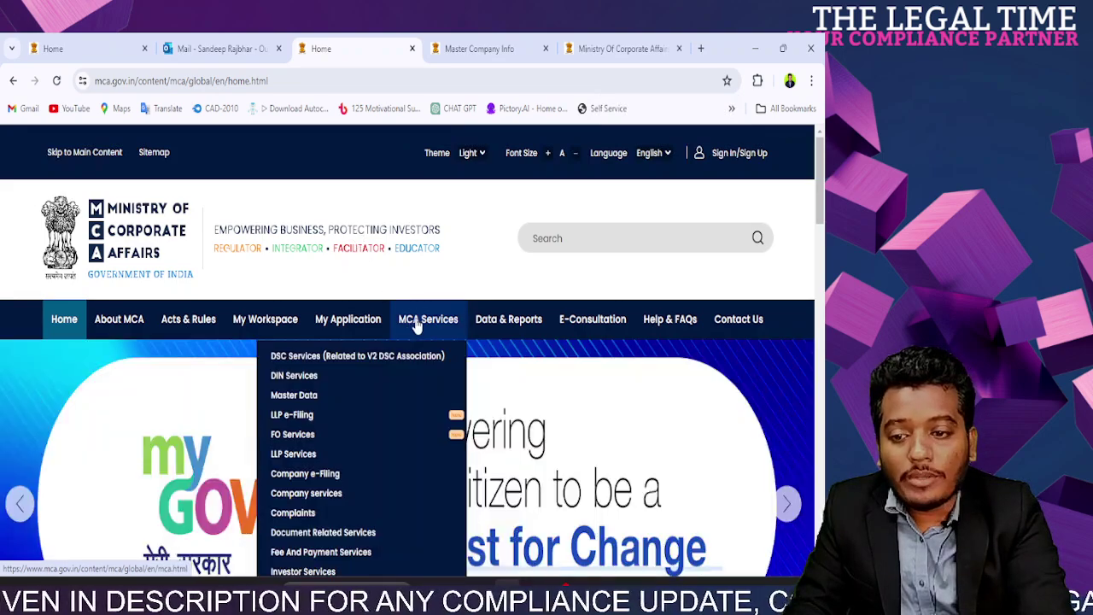
pyautogui.scroll(-3, 414, 325)
pyautogui.moveTo(350, 295)
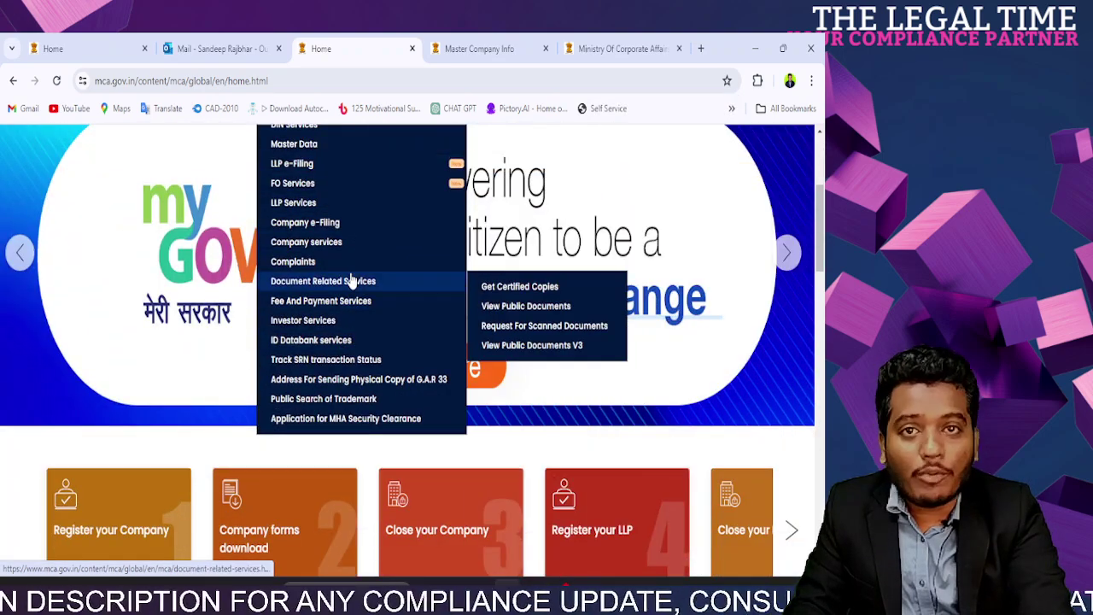
pyautogui.scroll(3, 352, 295)
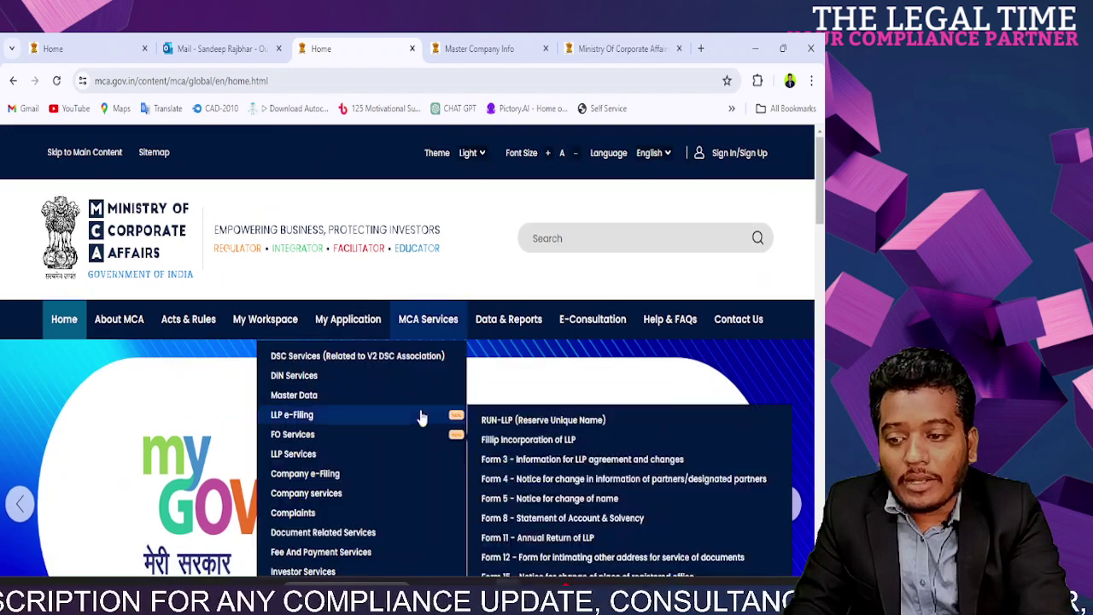
pyautogui.moveTo(413, 384)
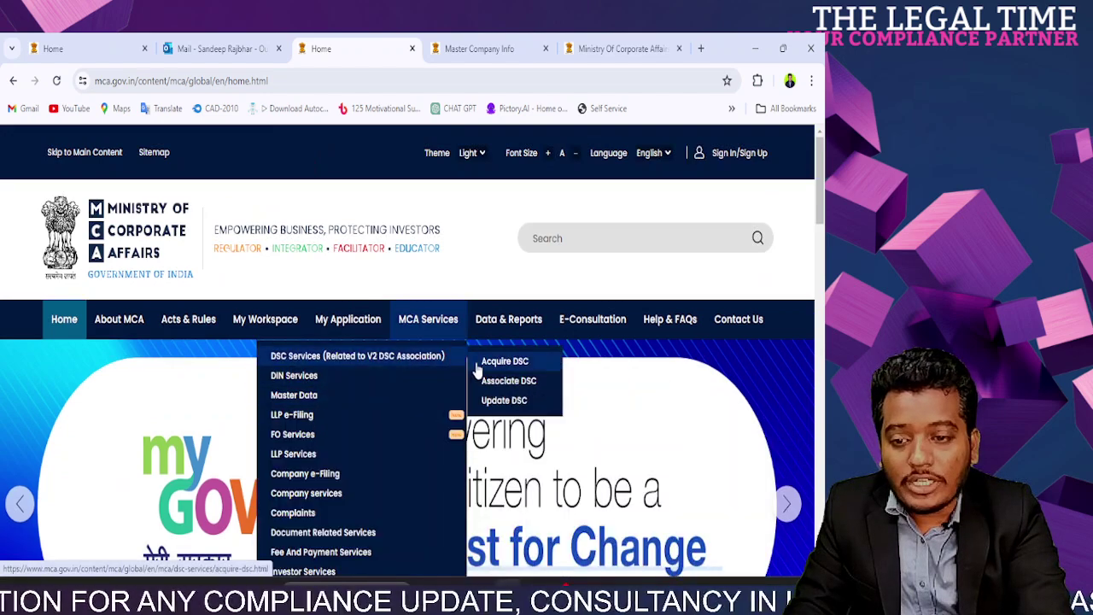
pyautogui.click(507, 382)
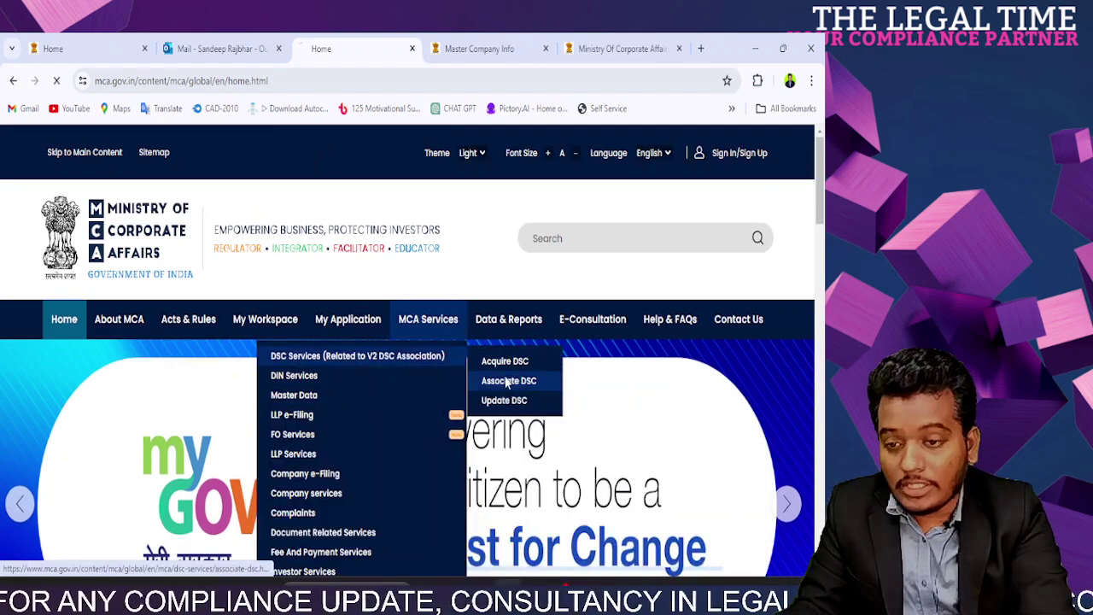
pyautogui.scroll(-3, 505, 383)
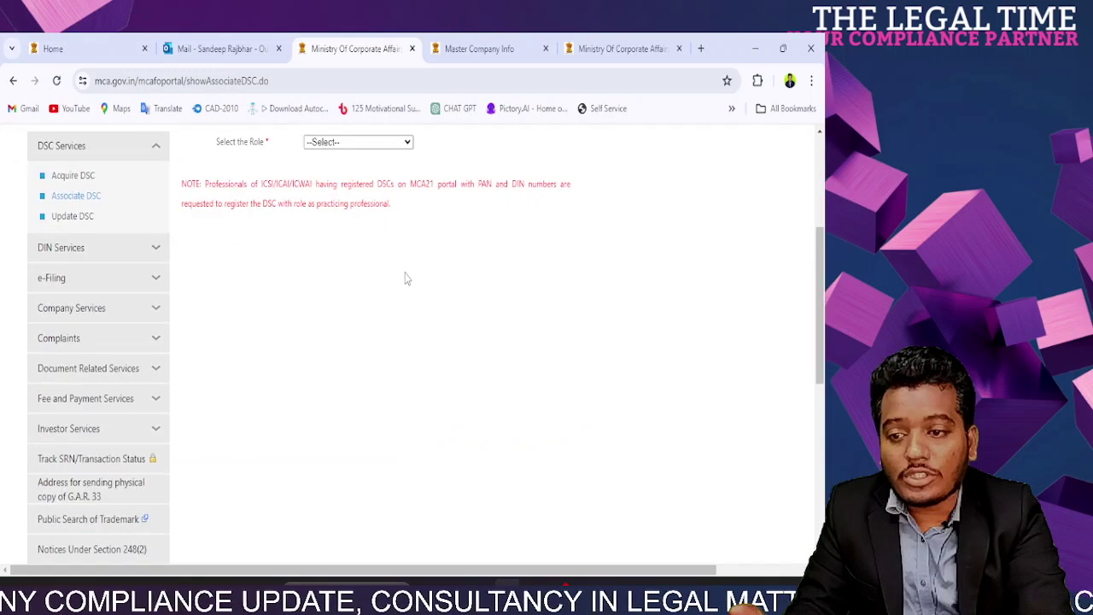
pyautogui.scroll(3, 418, 318)
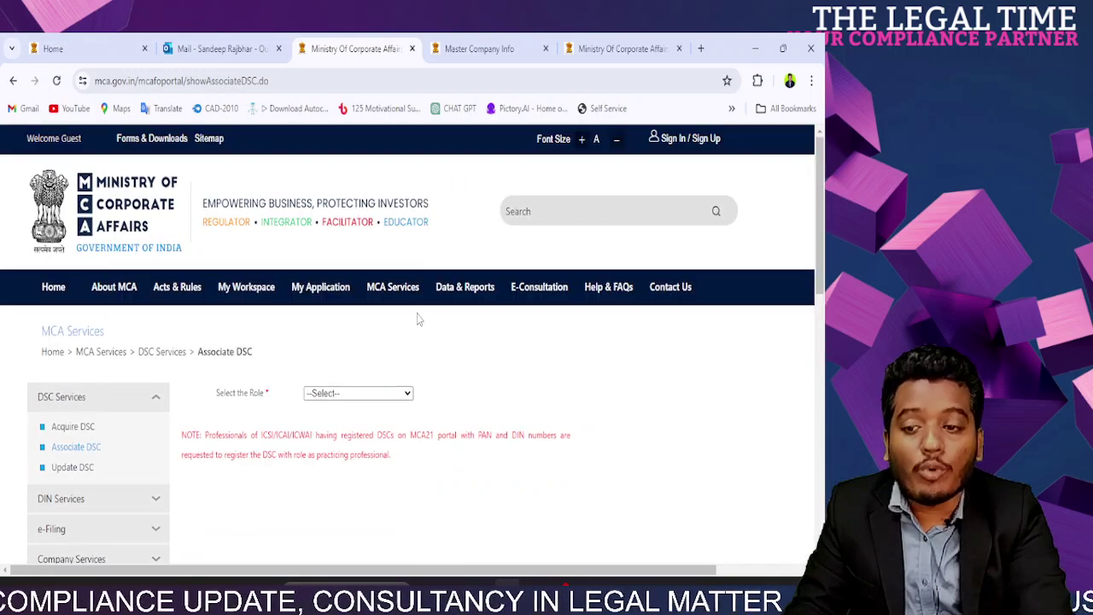
pyautogui.click(397, 395)
pyautogui.click(396, 401)
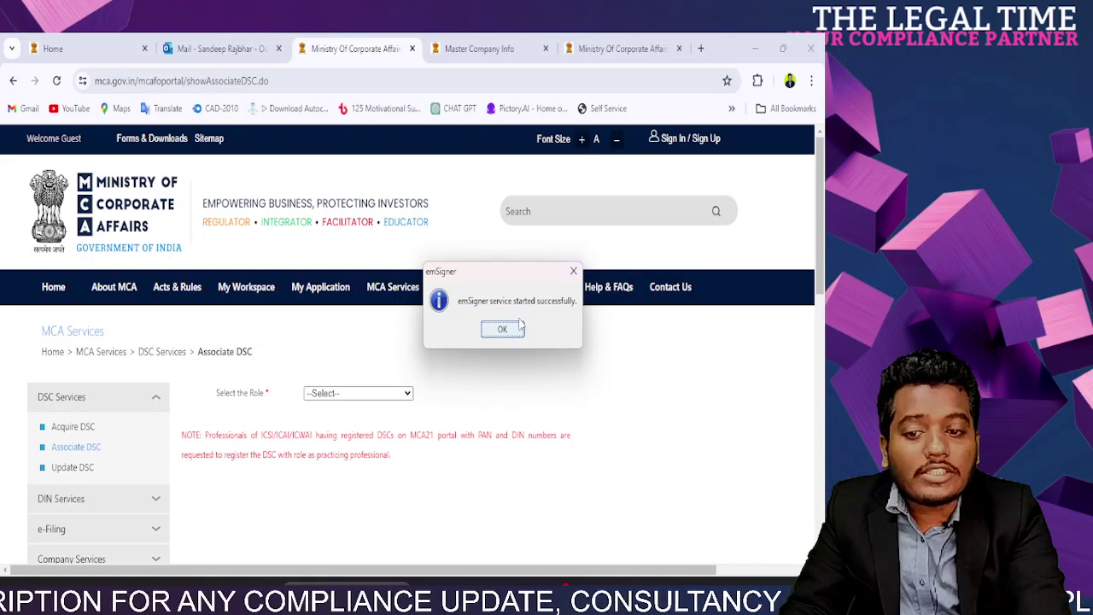
pyautogui.click(507, 334)
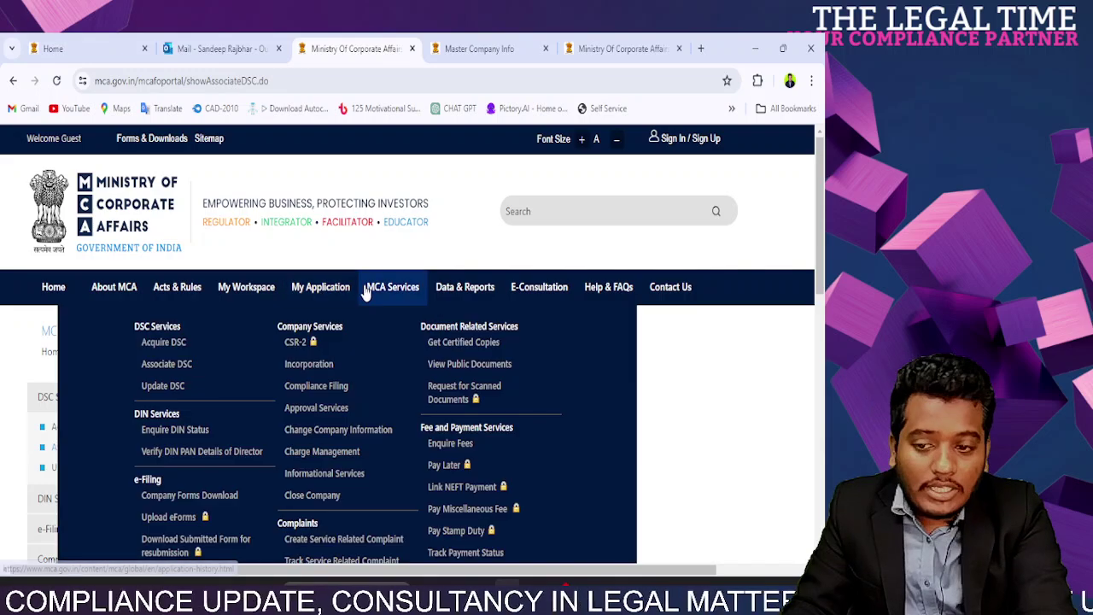
# Step: Open the CSR-2 service under MCA Services > Company Services
pyautogui.click(299, 342)
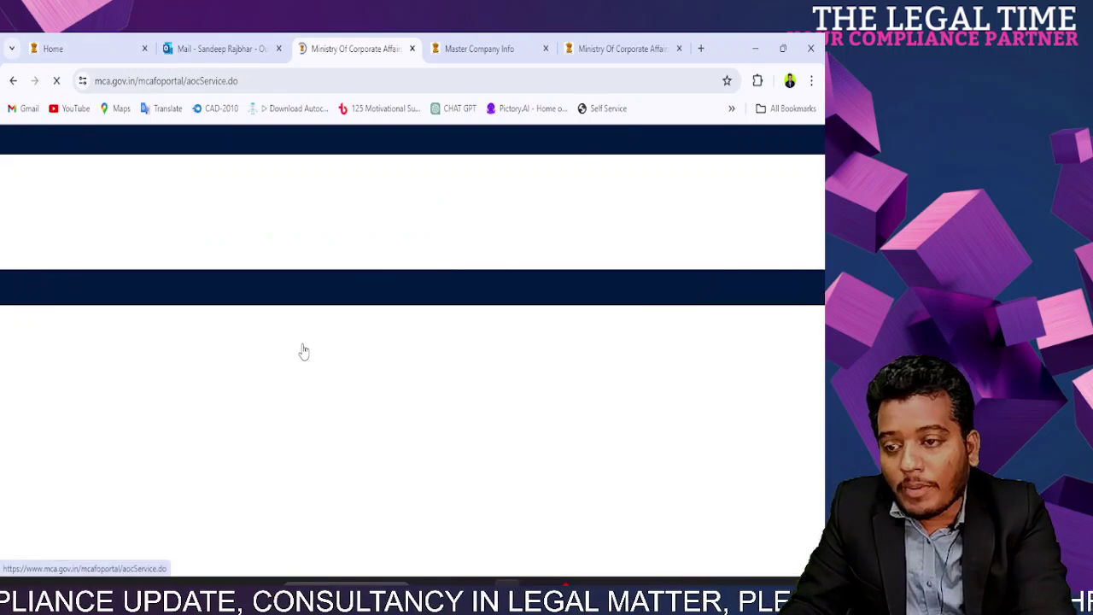
pyautogui.scroll(-3, 356, 369)
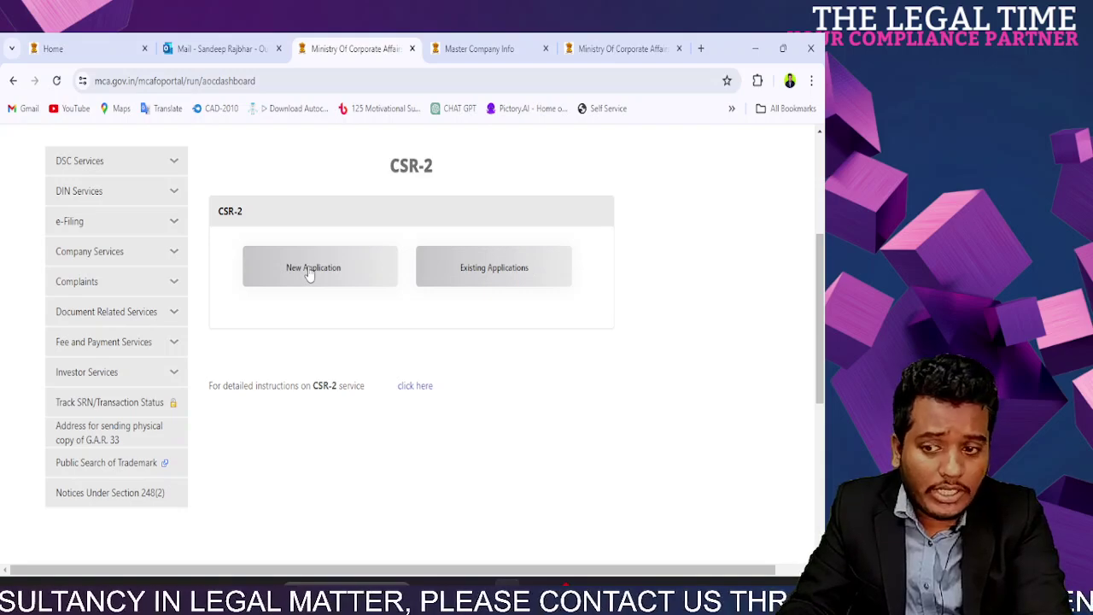
pyautogui.scroll(3, 389, 331)
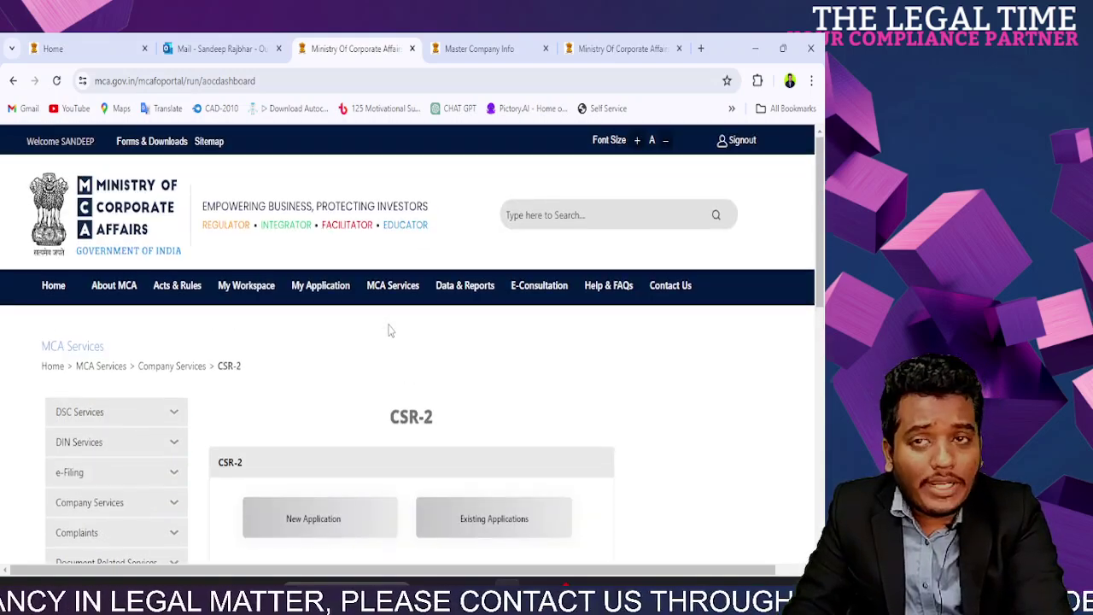
pyautogui.moveTo(396, 299)
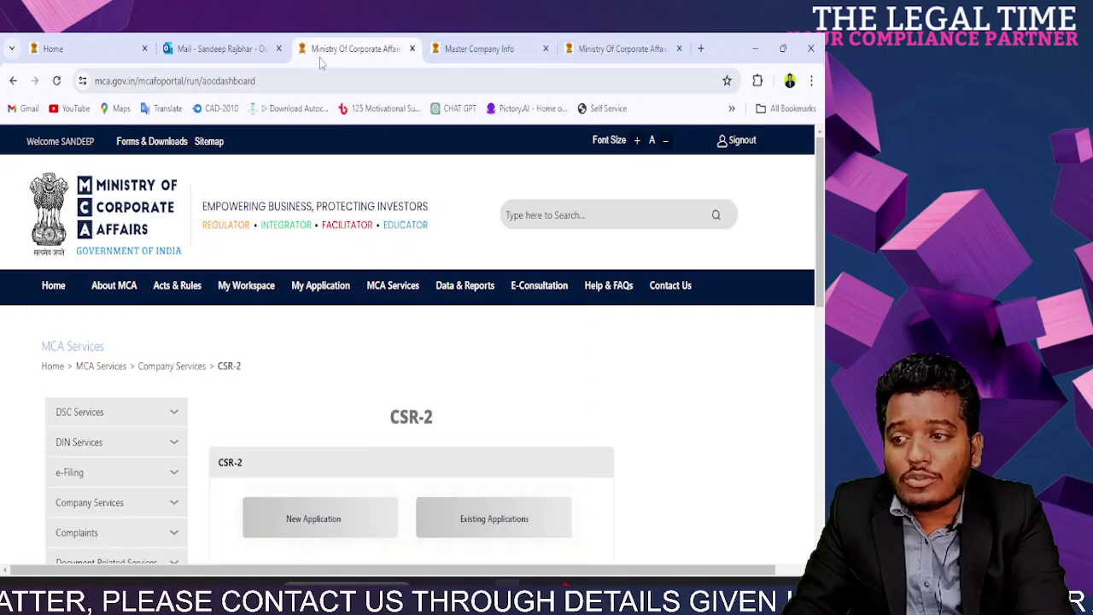
# Step: Close the Mail tab and the leftover Home page tab
pyautogui.click(279, 49)
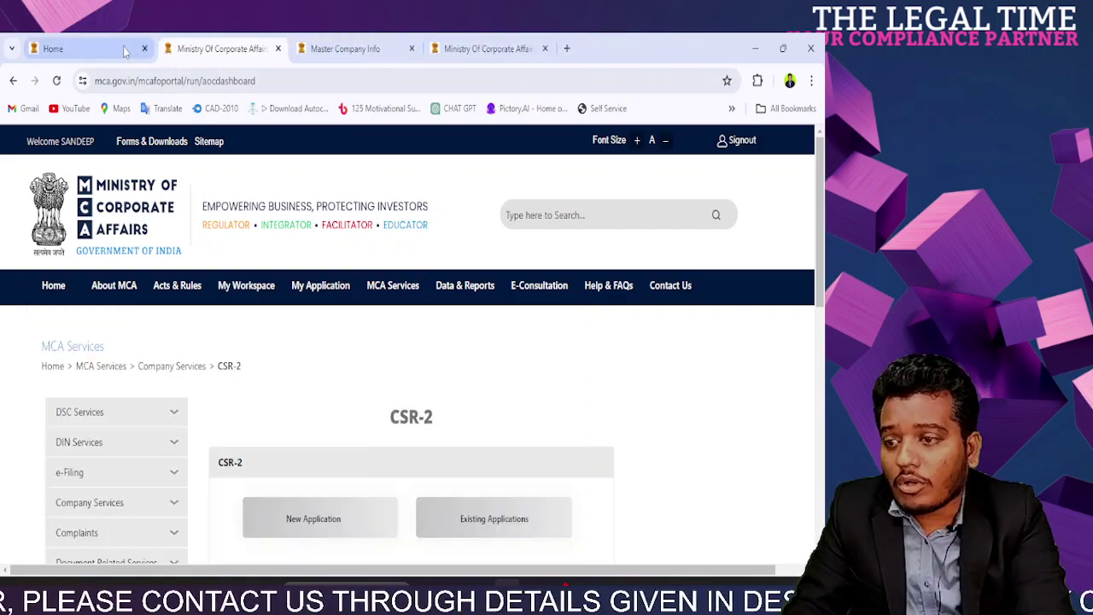
pyautogui.click(141, 52)
pyautogui.click(145, 49)
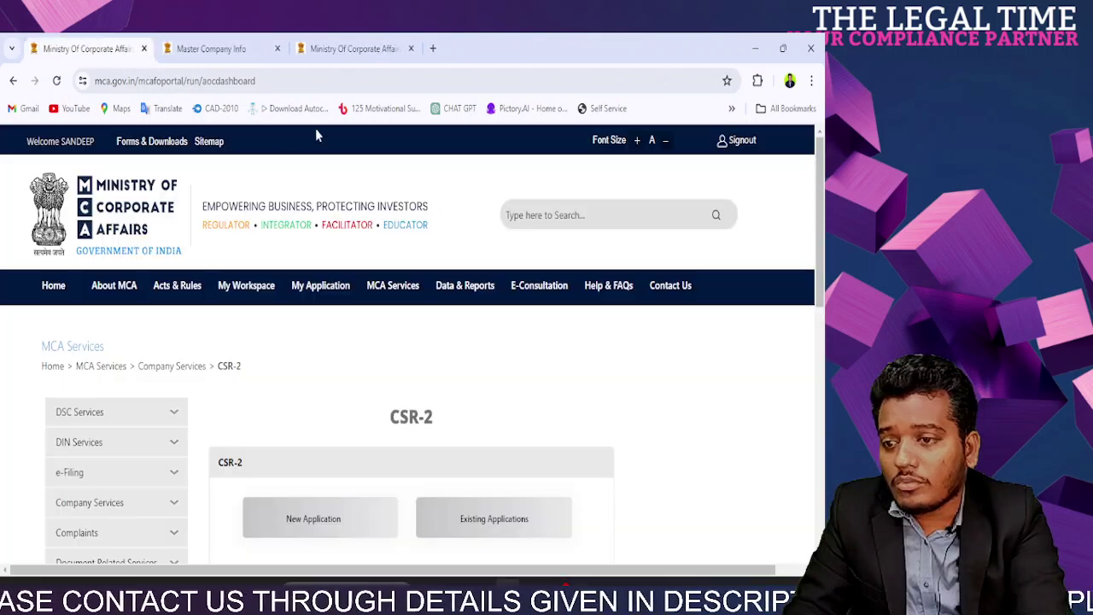
pyautogui.scroll(-3, 434, 444)
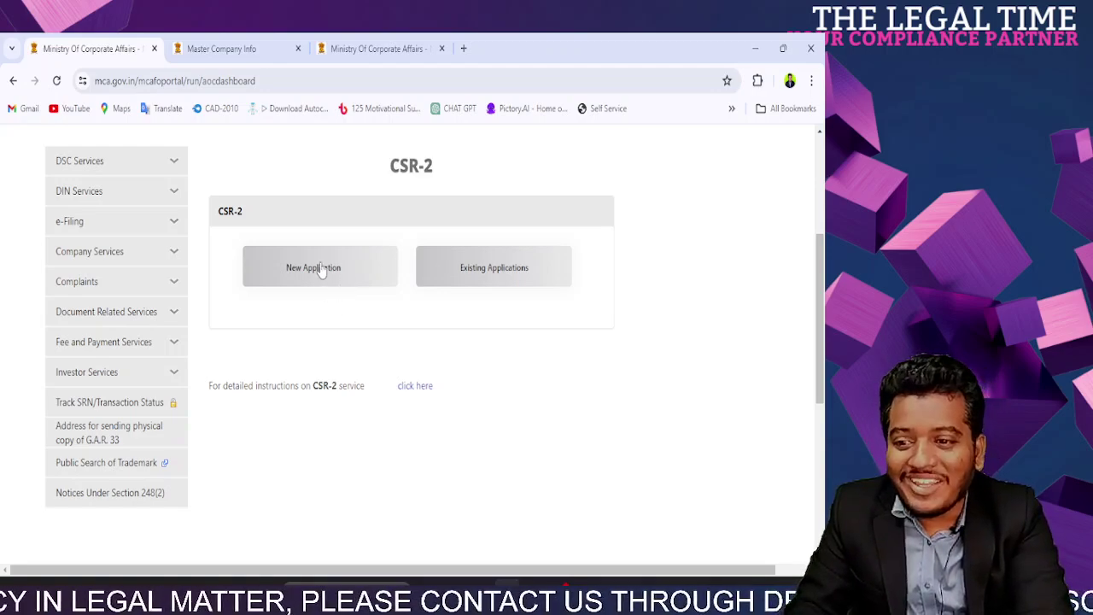
# Step: Start a new CSR-2 application and focus its CIN field
pyautogui.click(323, 270)
pyautogui.moveTo(282, 273); pyautogui.dragTo(457, 274)
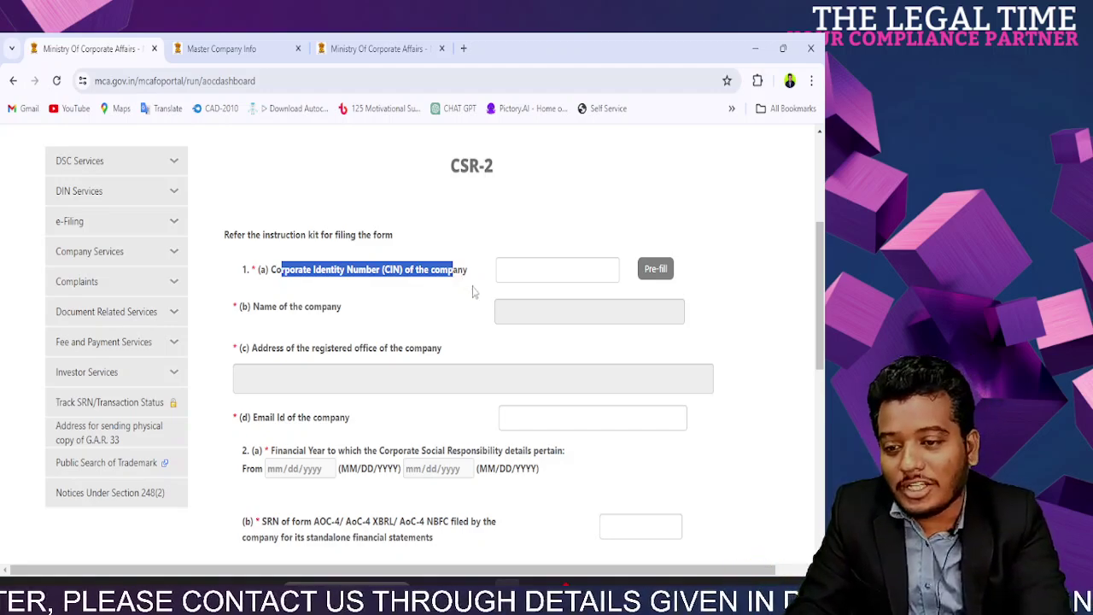
pyautogui.click(502, 267)
pyautogui.moveTo(290, 272); pyautogui.dragTo(446, 271)
pyautogui.click(557, 276)
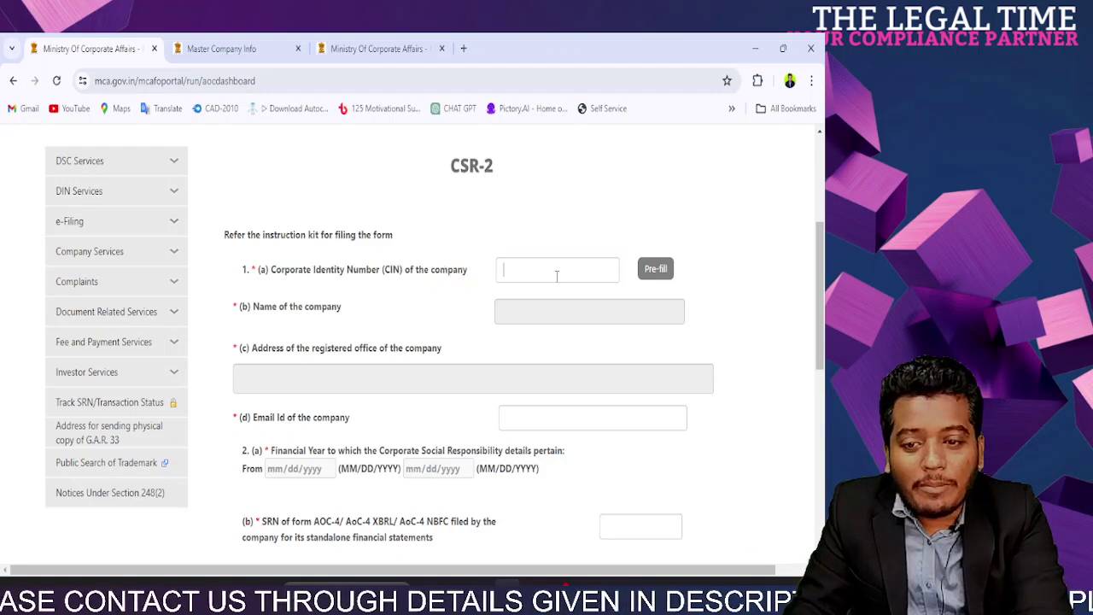
# Step: Paste the company's CIN from the master data tab and pre-fill its details
pyautogui.click(227, 36)
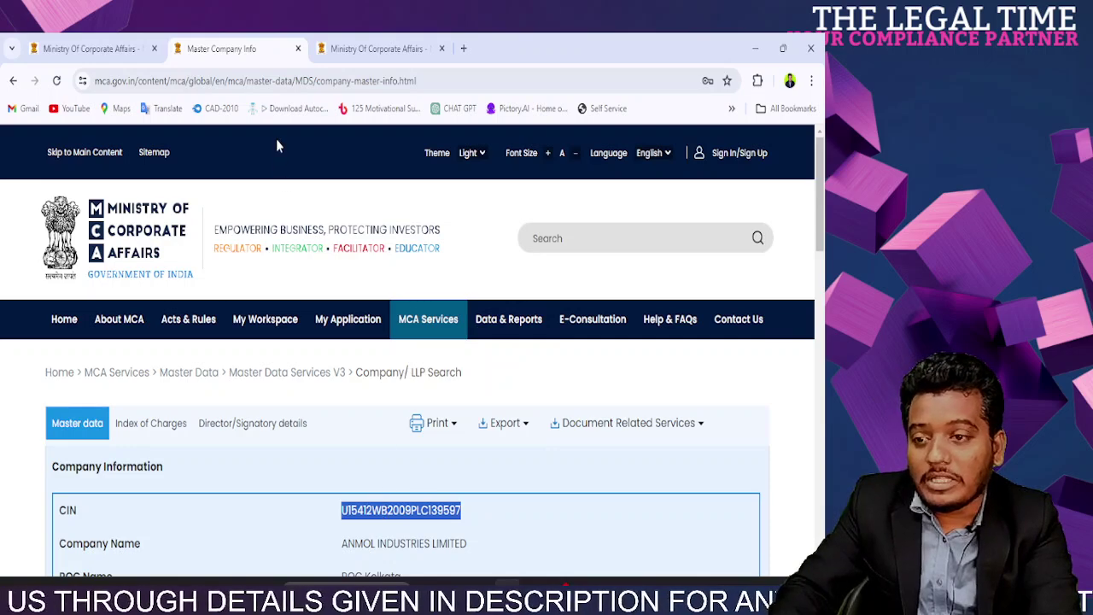
pyautogui.click(85, 49)
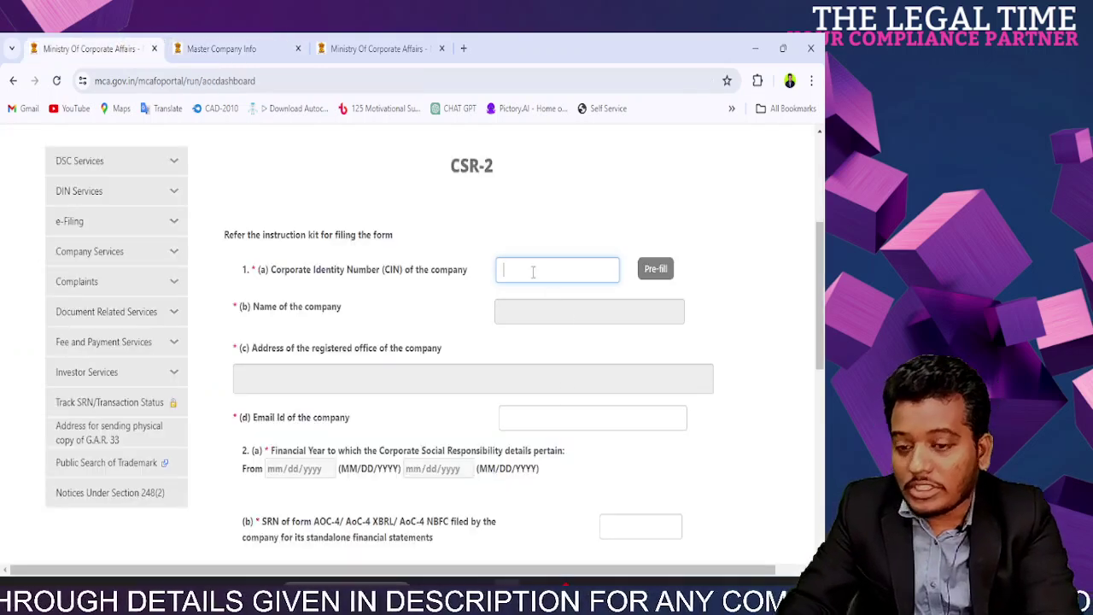
pyautogui.click(654, 271)
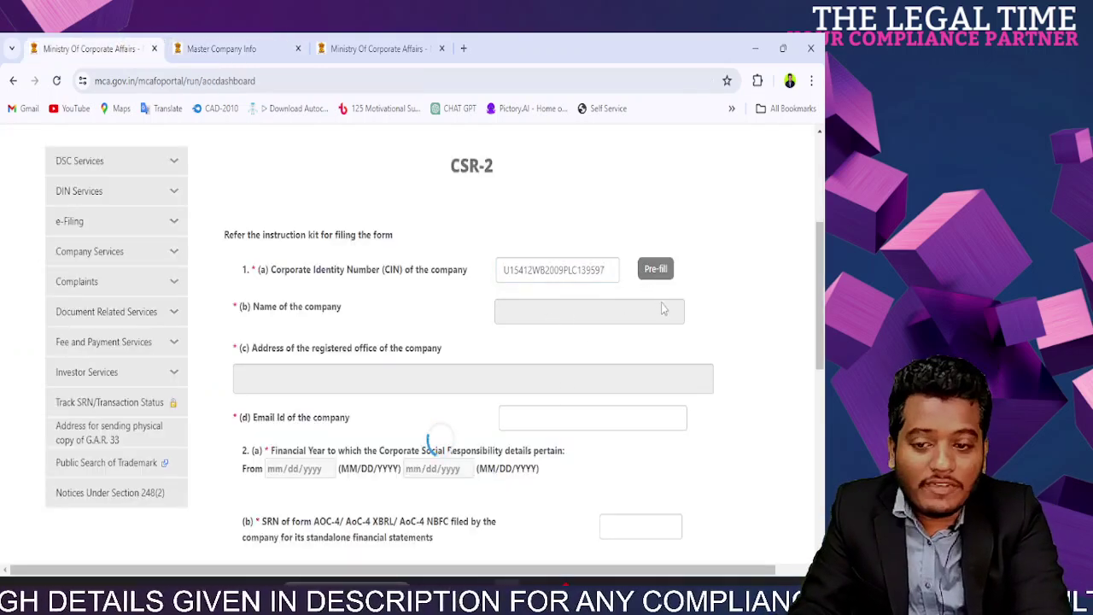
pyautogui.scroll(-3, 663, 337)
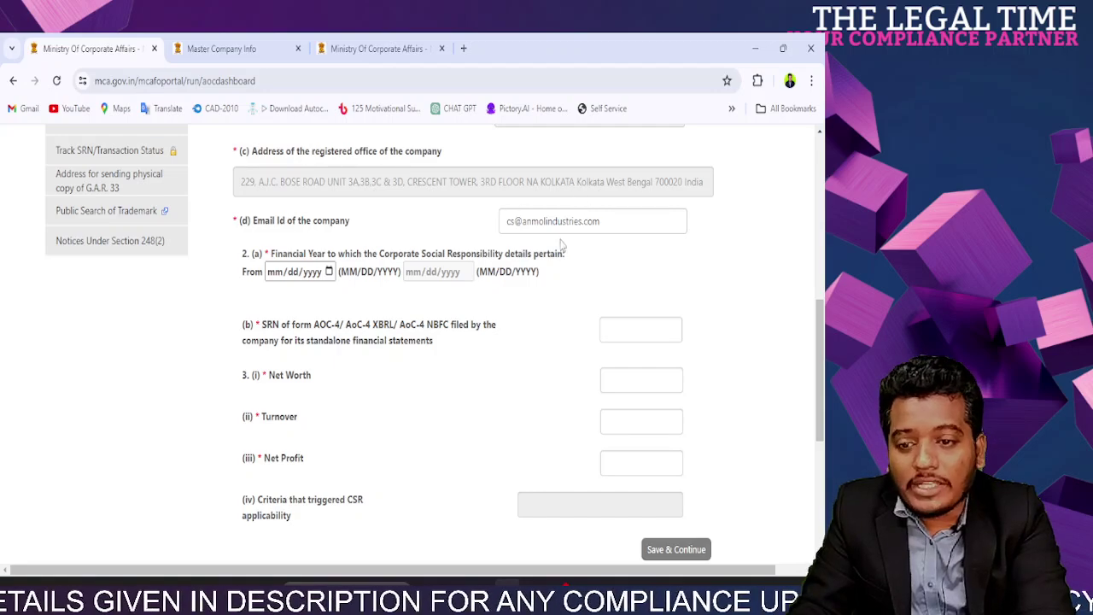
pyautogui.scroll(-1, 822, 368)
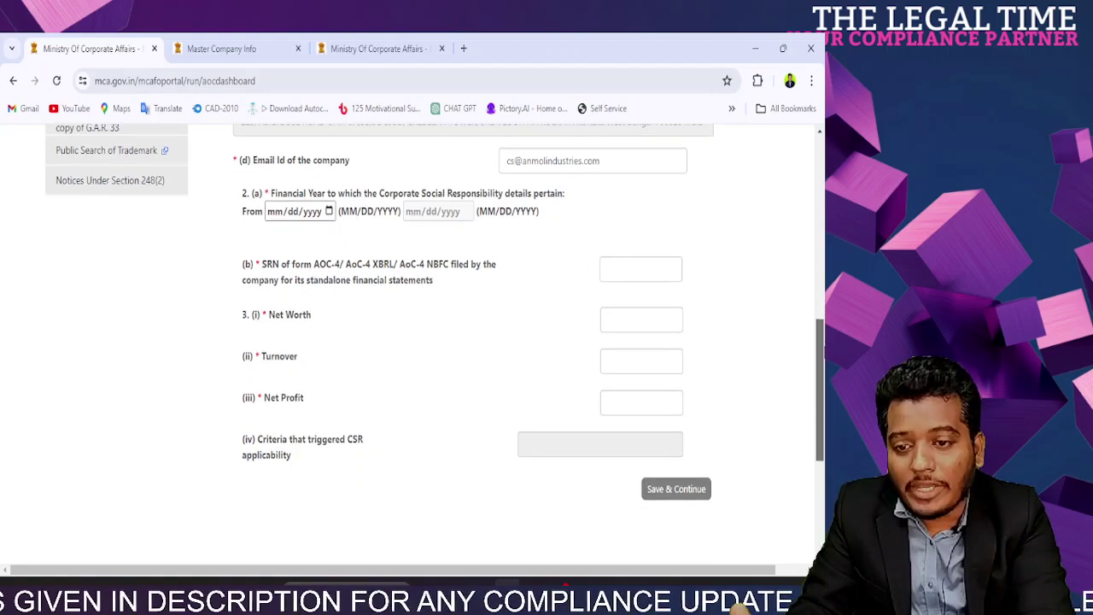
pyautogui.scroll(-1, 821, 368)
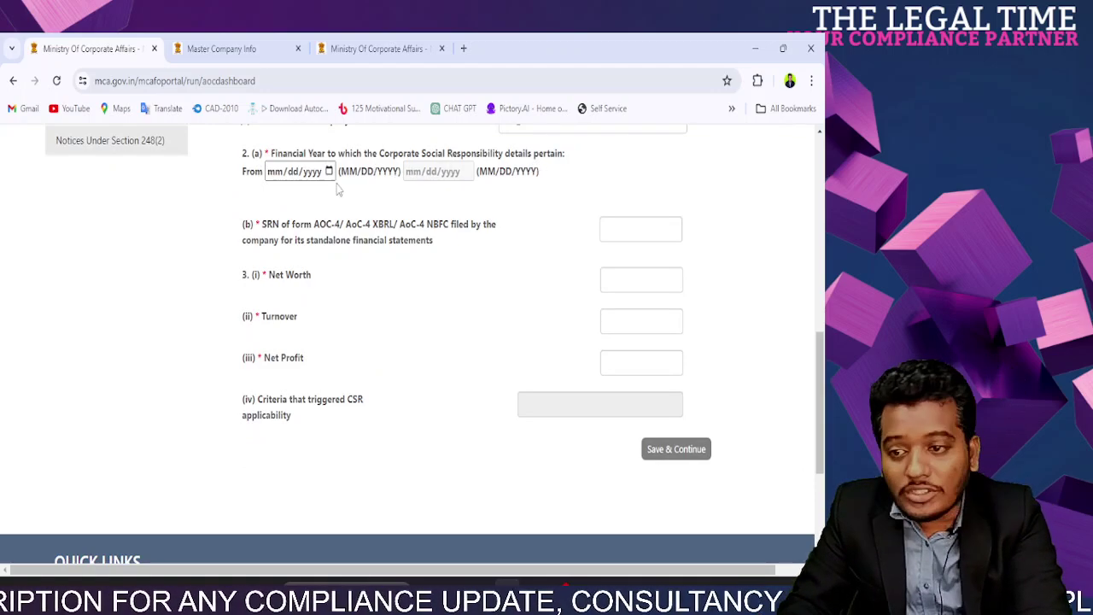
# Step: Load the MCA home page in a new tab, note its 2022-23 advisory, and return
pyautogui.click(464, 49)
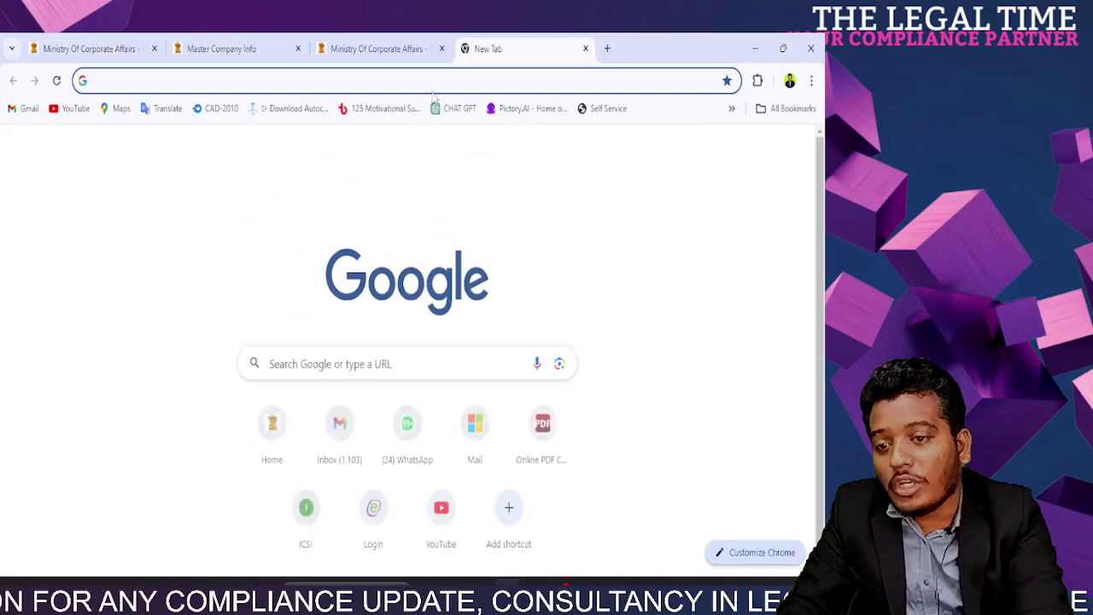
pyautogui.write('m')
pyautogui.press('Return')
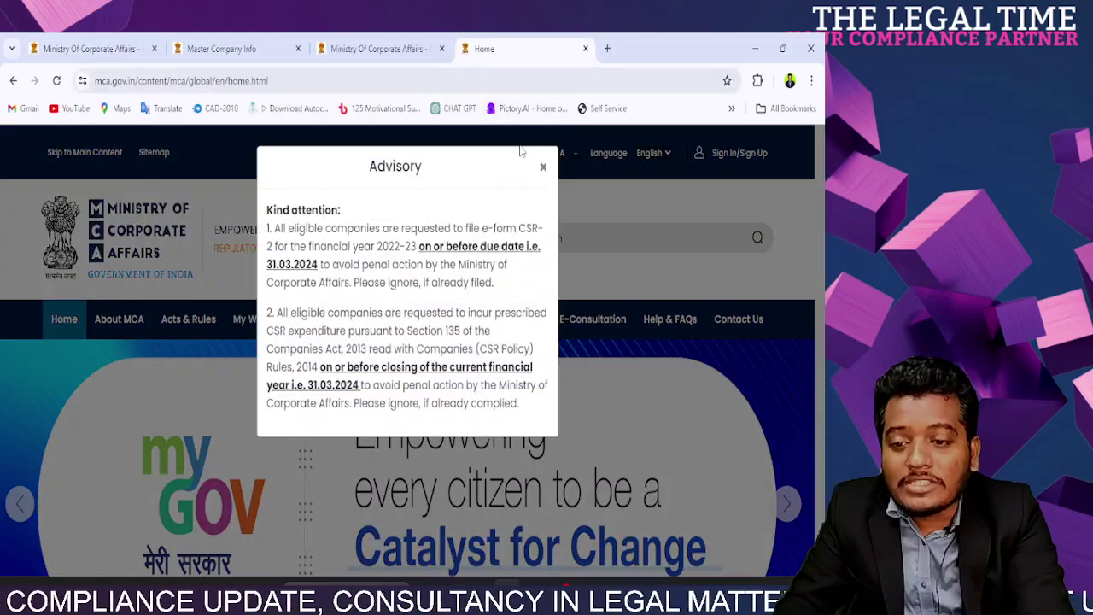
pyautogui.moveTo(299, 247); pyautogui.dragTo(420, 248)
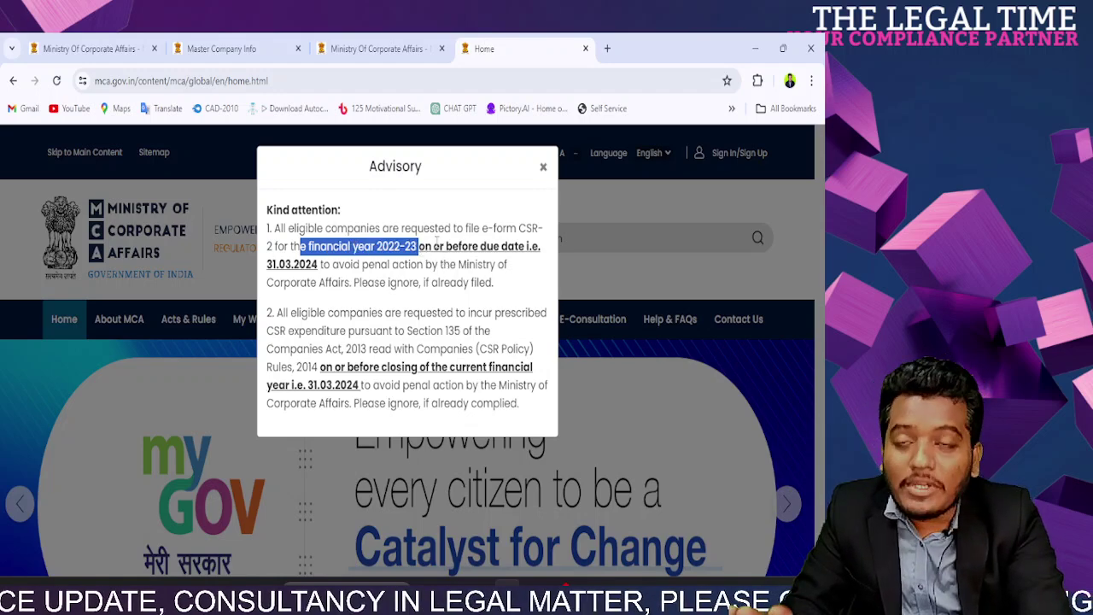
pyautogui.hotkey('ctrl', 'shift', 'Tab')
pyautogui.hotkey('ctrl', 'shift', 'Tab')
pyautogui.hotkey('ctrl', 'shift', 'Tab')
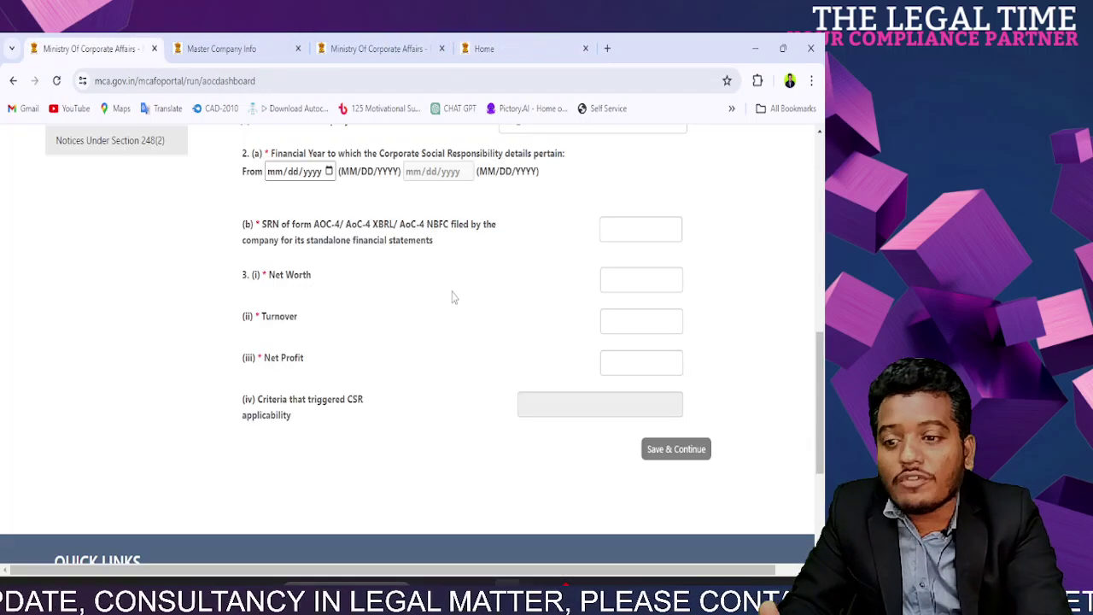
# Step: Pick 1 April 2022 as the From date and 31 March 2023 as the To date
pyautogui.click(330, 172)
pyautogui.click(299, 198)
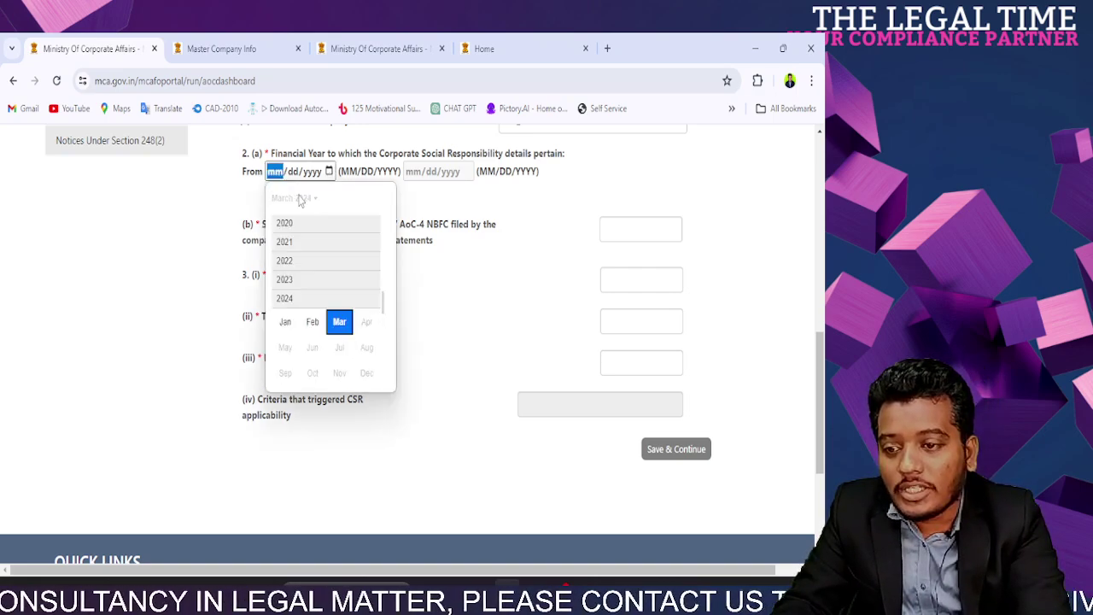
pyautogui.click(284, 261)
pyautogui.click(366, 283)
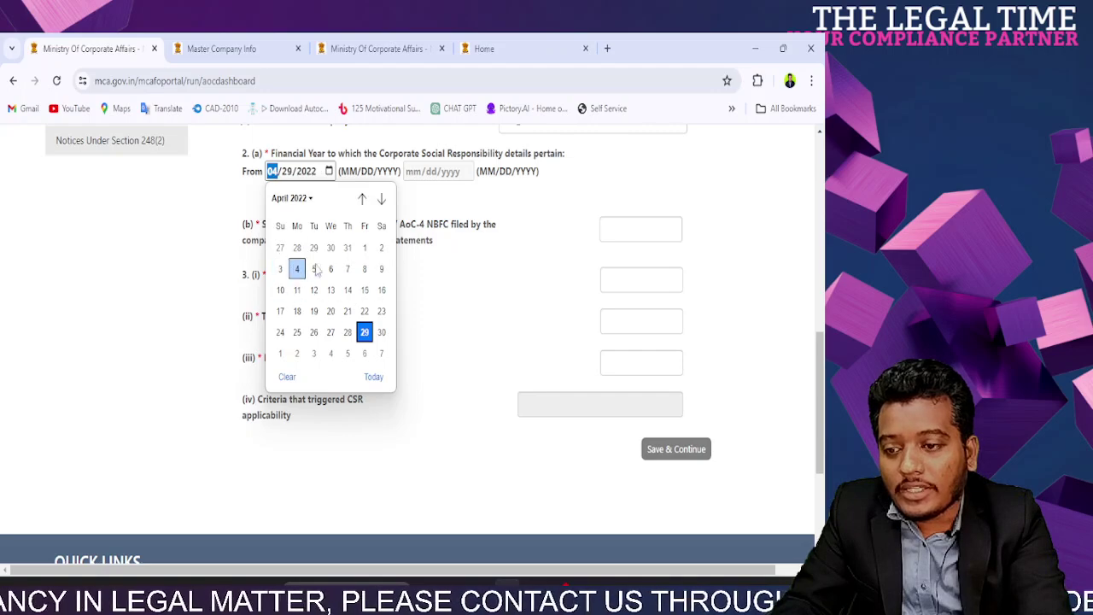
pyautogui.click(364, 248)
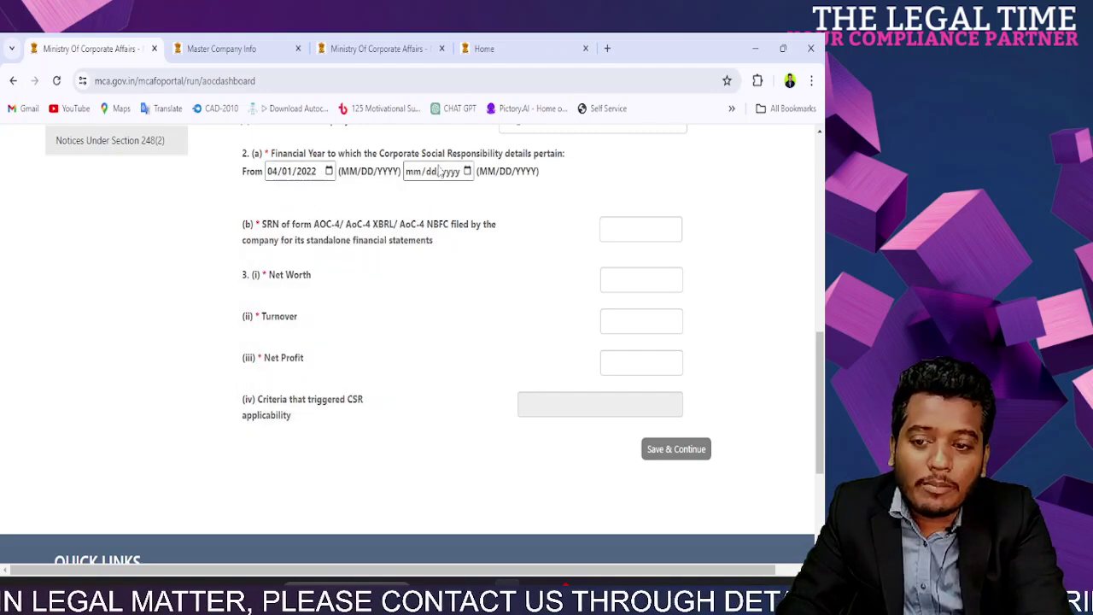
pyautogui.click(467, 171)
pyautogui.click(450, 201)
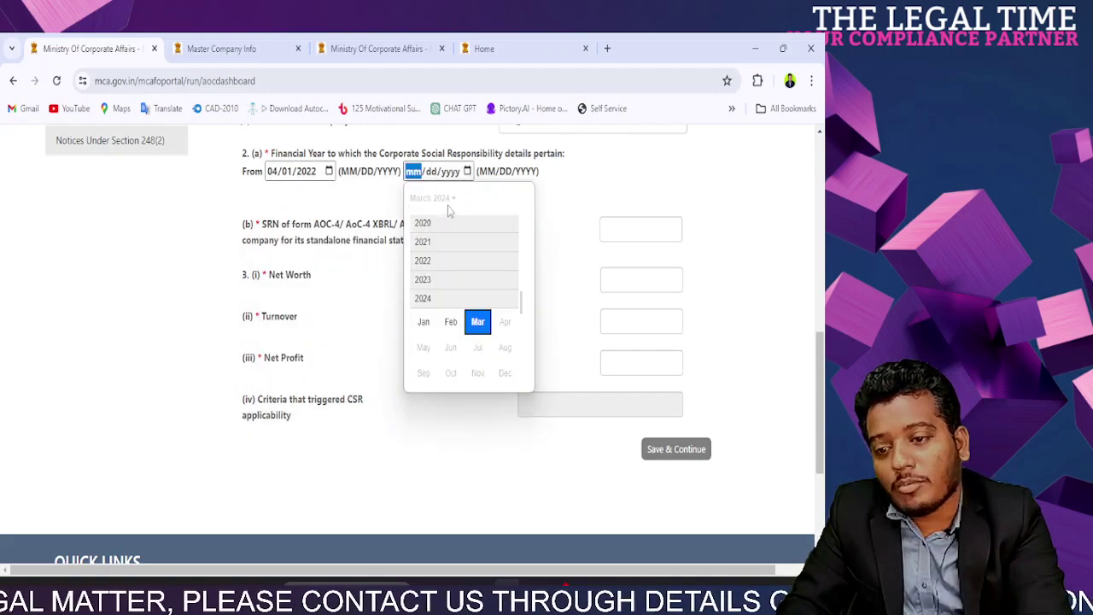
pyautogui.click(440, 279)
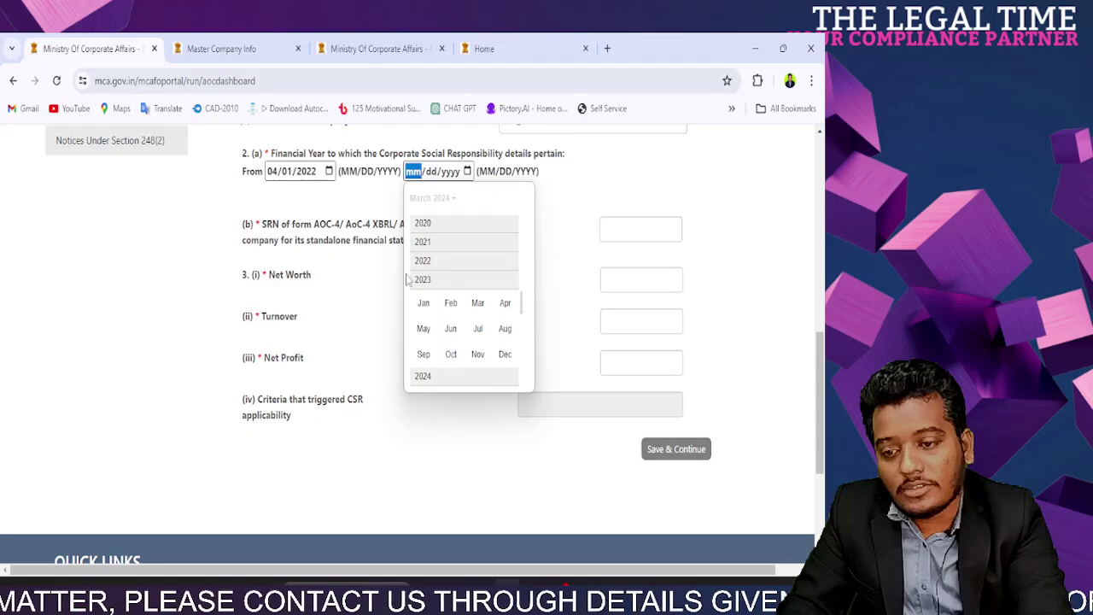
pyautogui.click(477, 303)
pyautogui.click(501, 333)
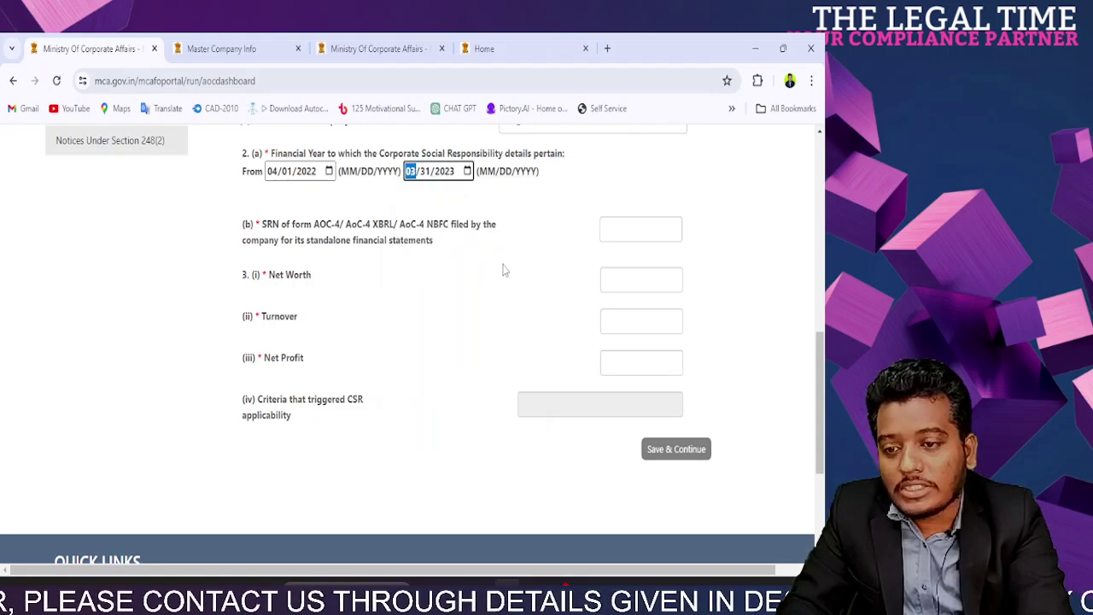
pyautogui.moveTo(267, 227); pyautogui.dragTo(432, 242)
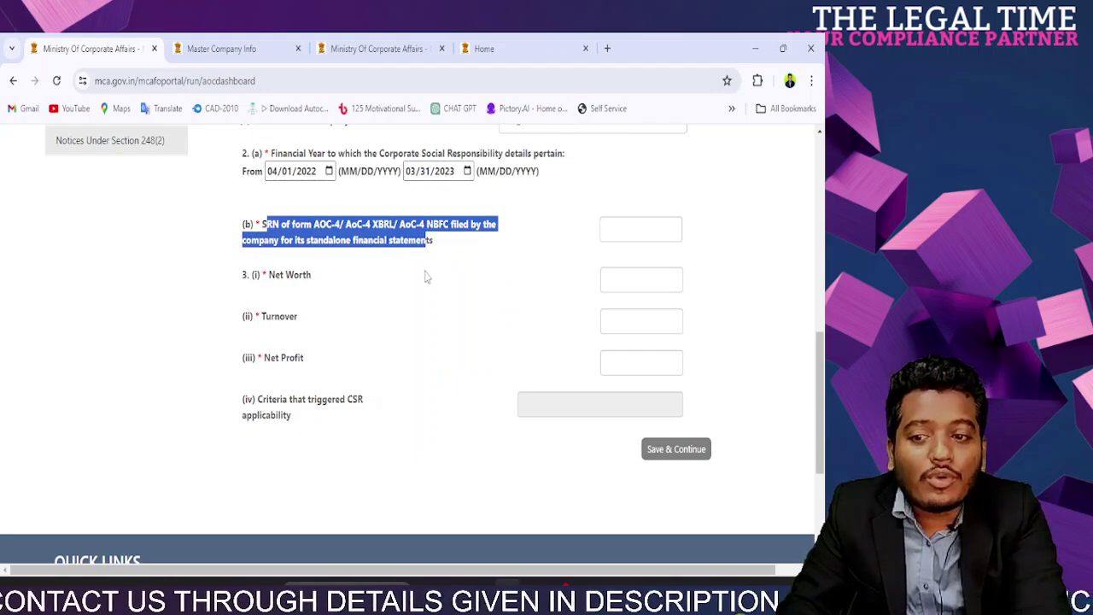
# Step: Switch to the Master Company Info tab showing the company's CIN
pyautogui.click(428, 277)
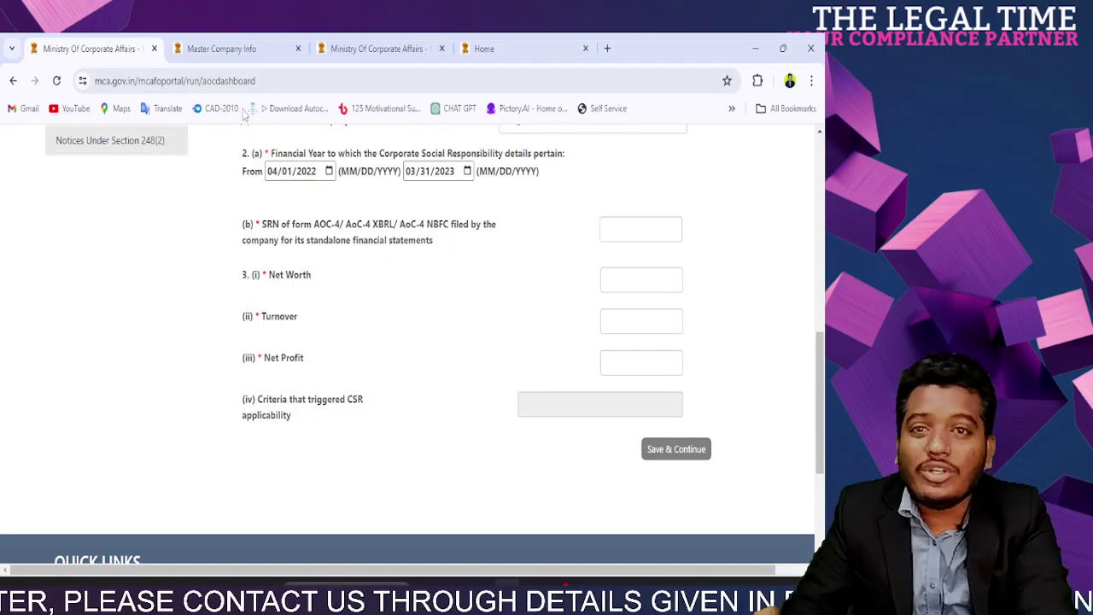
pyautogui.click(209, 48)
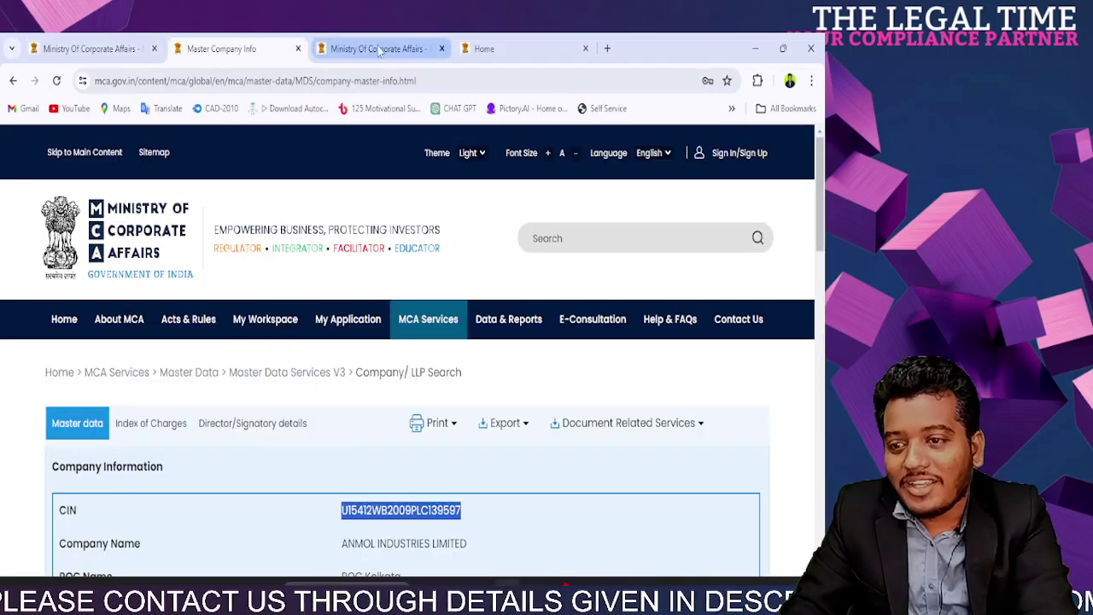
# Step: Select the SRN of the Form AOC-4(XBRL) filing dated 07/09/2023 in the filing status list
pyautogui.click(380, 49)
pyautogui.click(283, 273)
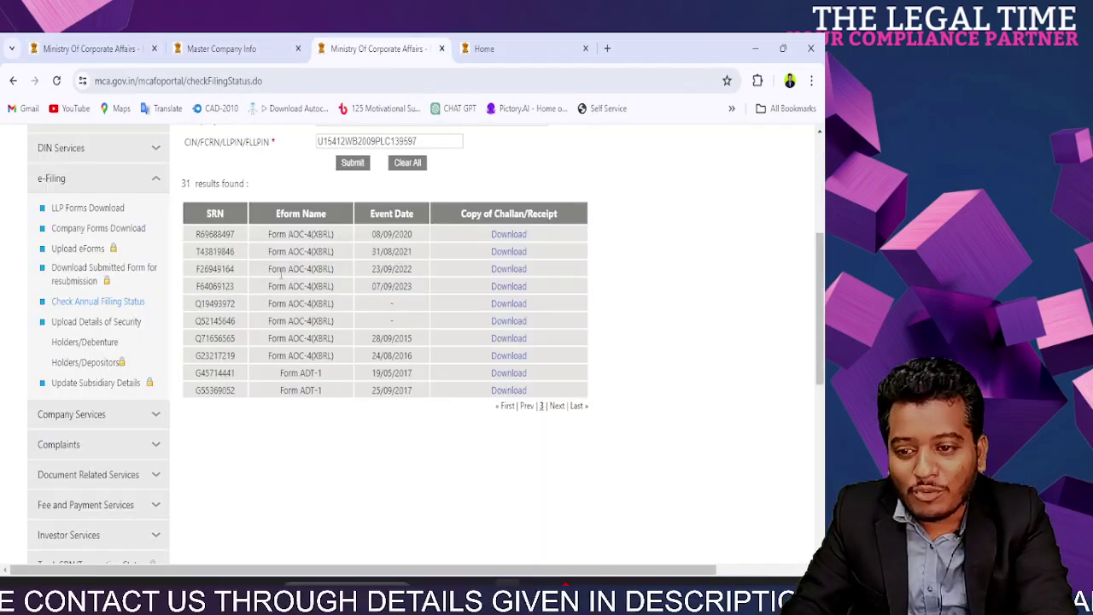
pyautogui.moveTo(413, 286); pyautogui.dragTo(373, 289)
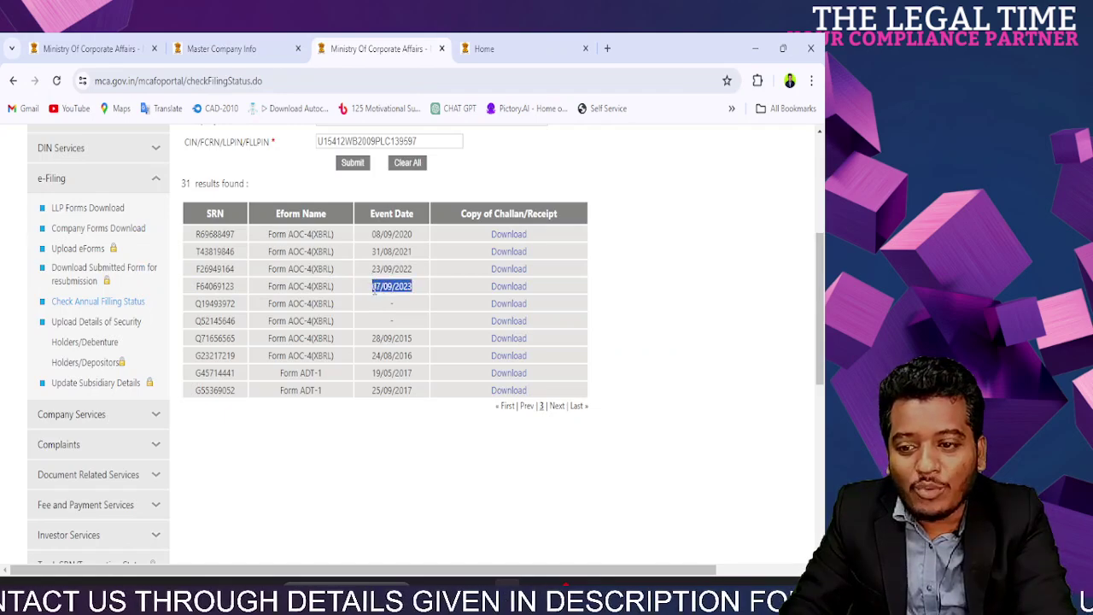
pyautogui.doubleClick(221, 287)
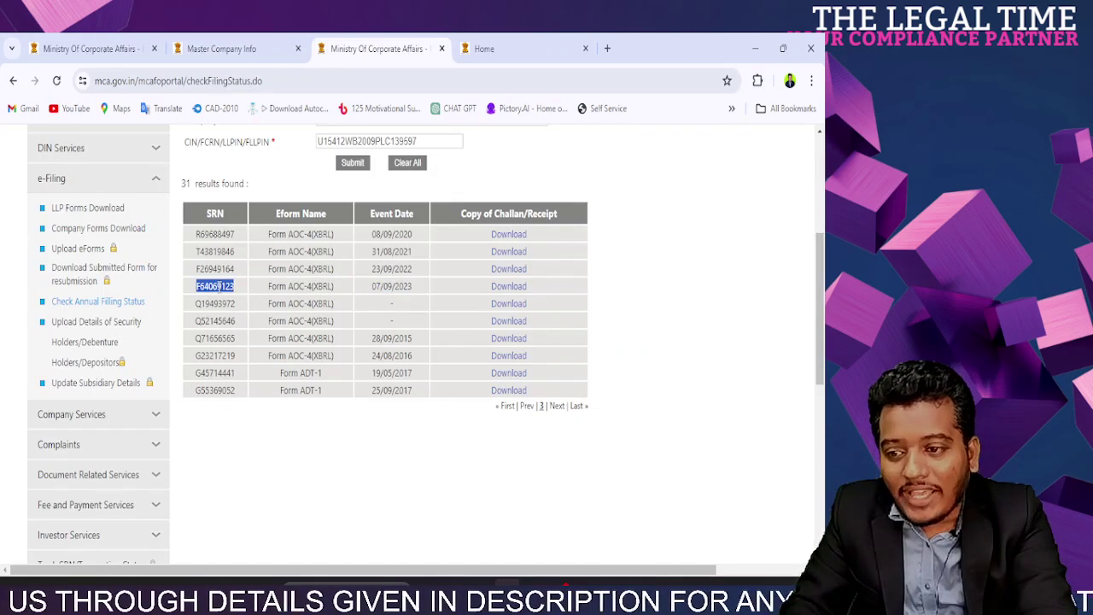
pyautogui.scroll(5, 401, 288)
pyautogui.scroll(-5, 402, 295)
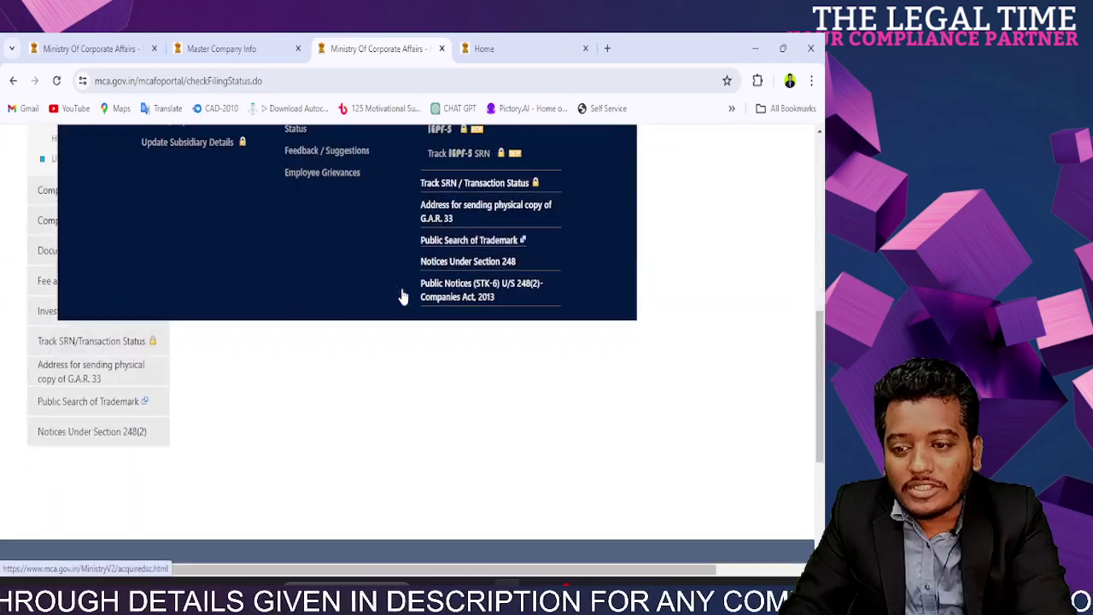
pyautogui.scroll(3, 270, 236)
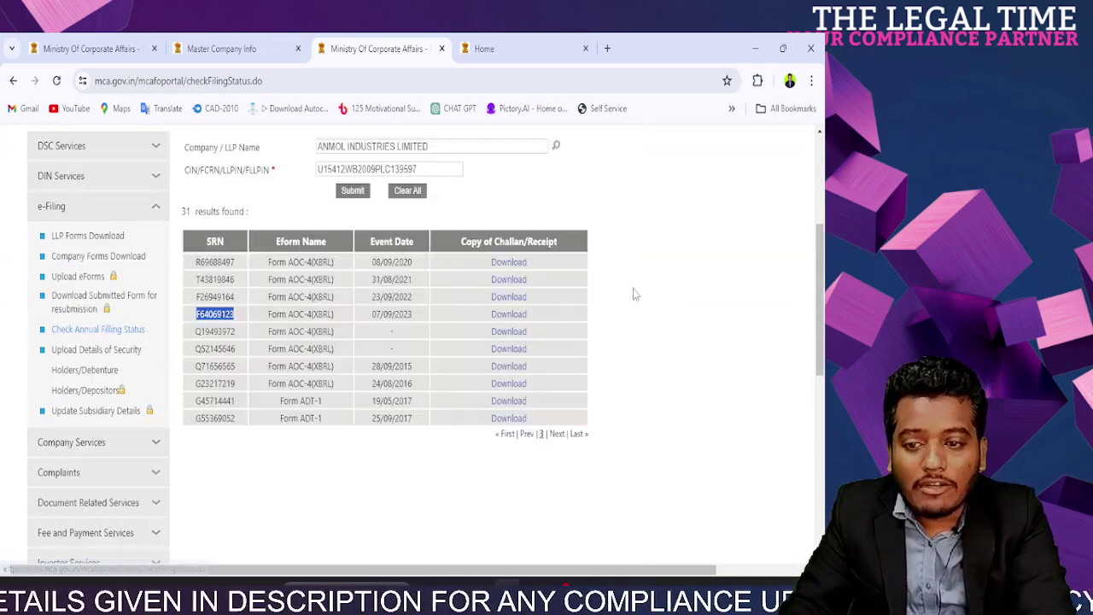
pyautogui.scroll(-3, 444, 222)
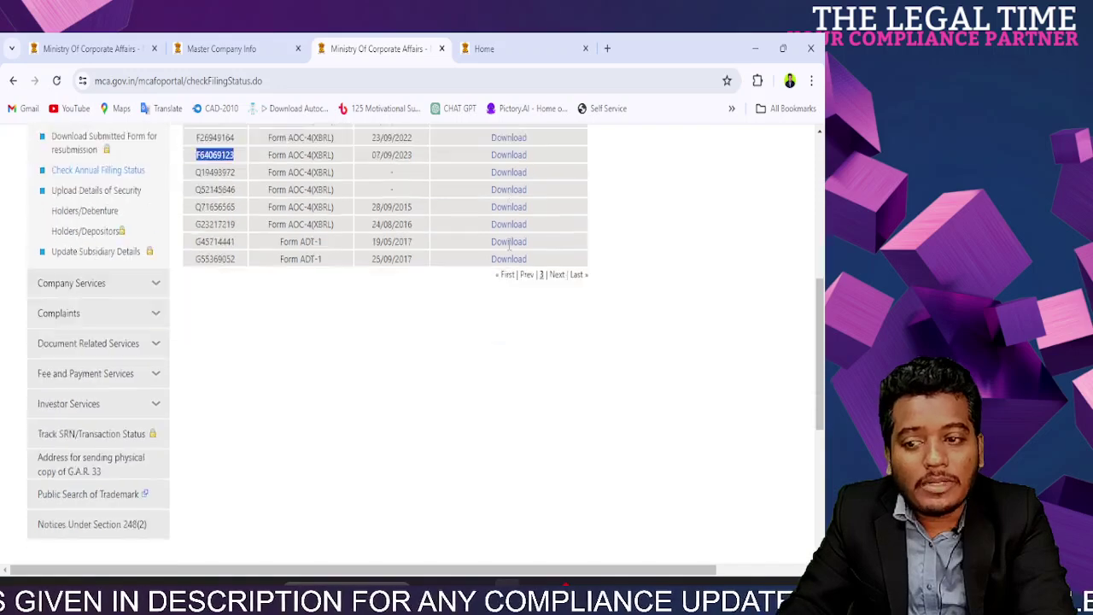
pyautogui.scroll(1, 392, 196)
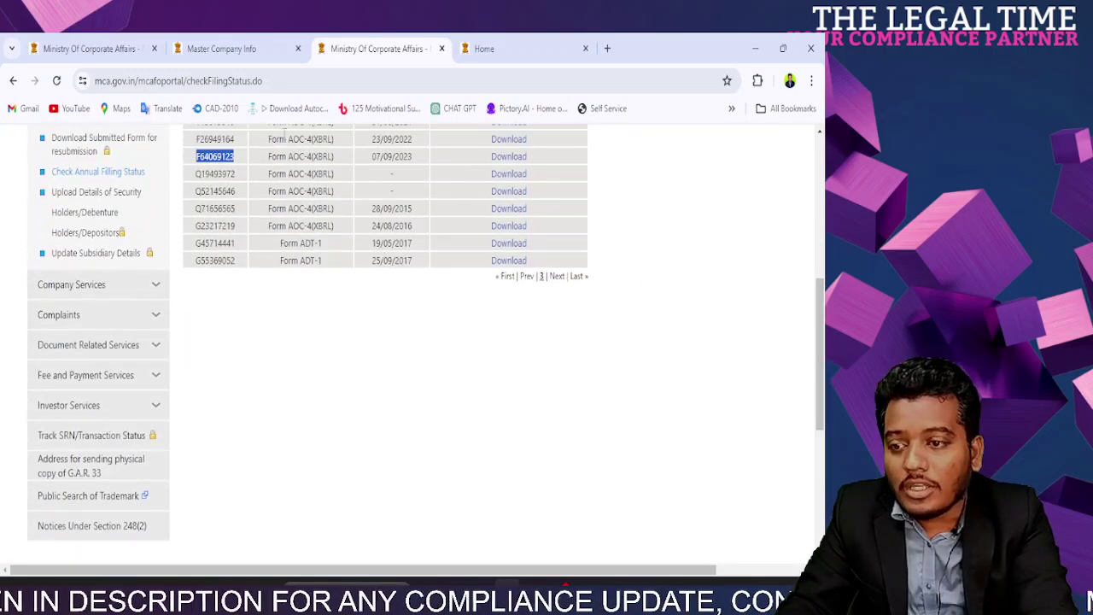
pyautogui.moveTo(425, 163); pyautogui.dragTo(212, 163)
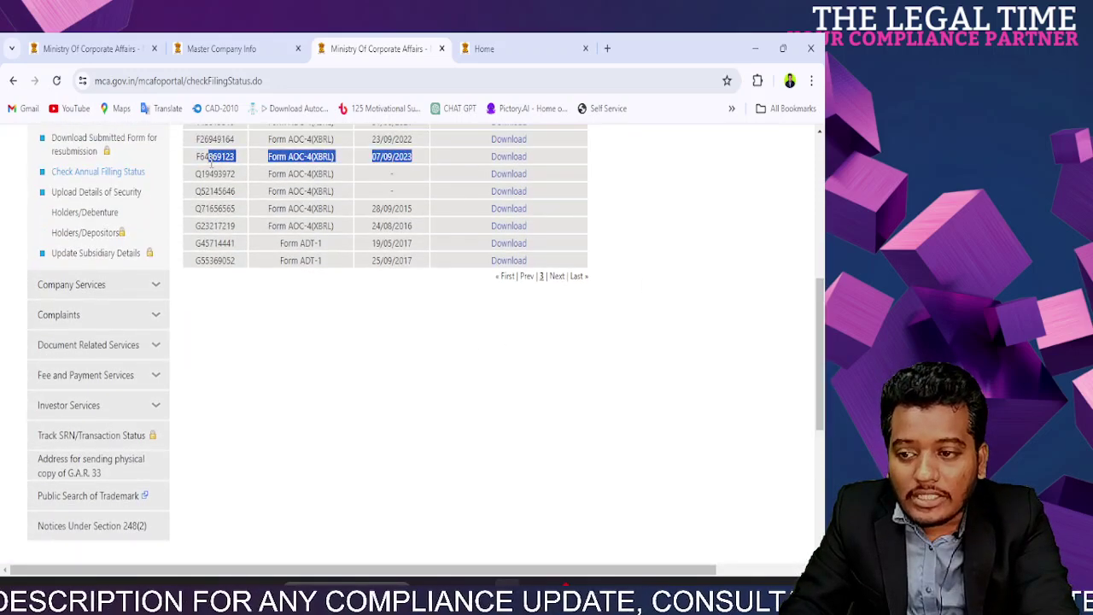
pyautogui.doubleClick(212, 163)
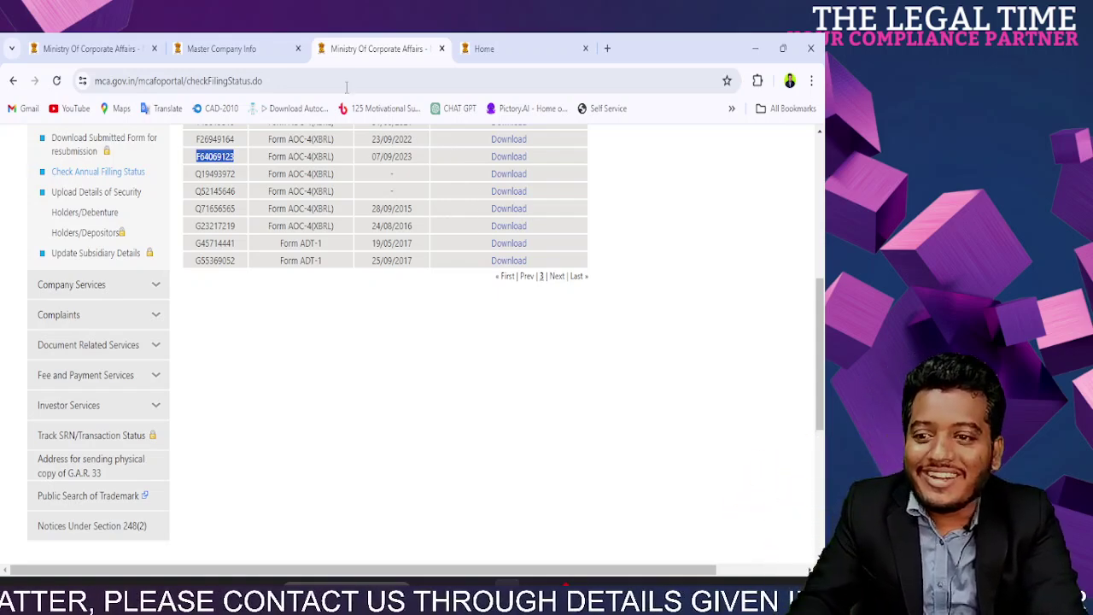
# Step: Paste the copied AOC-4(XBRL) SRN into the item (b) SRN field
pyautogui.click(85, 44)
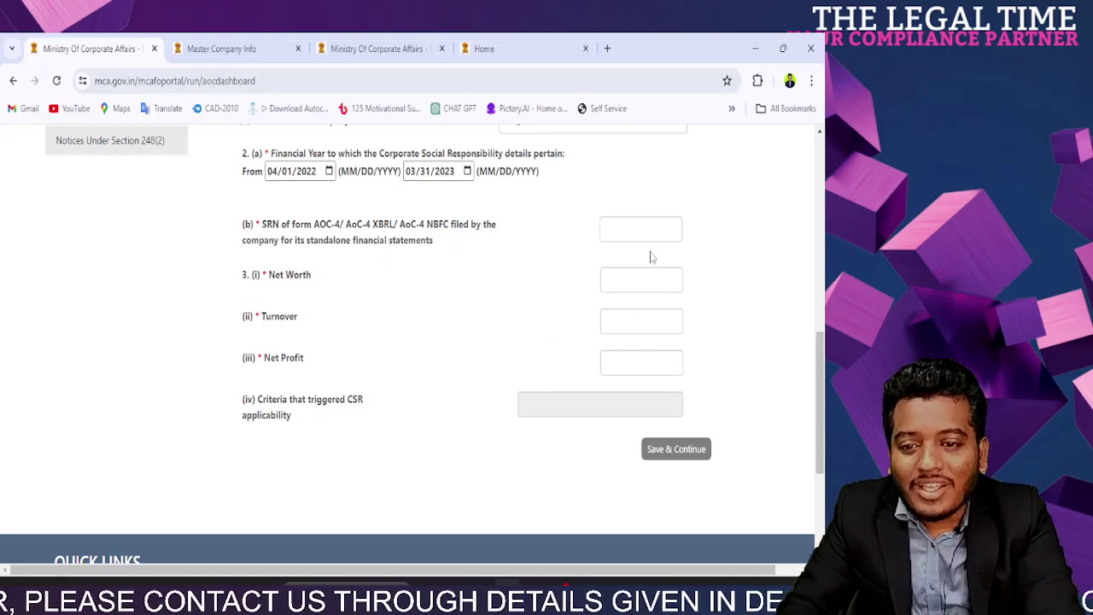
pyautogui.click(613, 232)
pyautogui.scroll(3, 615, 247)
pyautogui.scroll(-3, 614, 273)
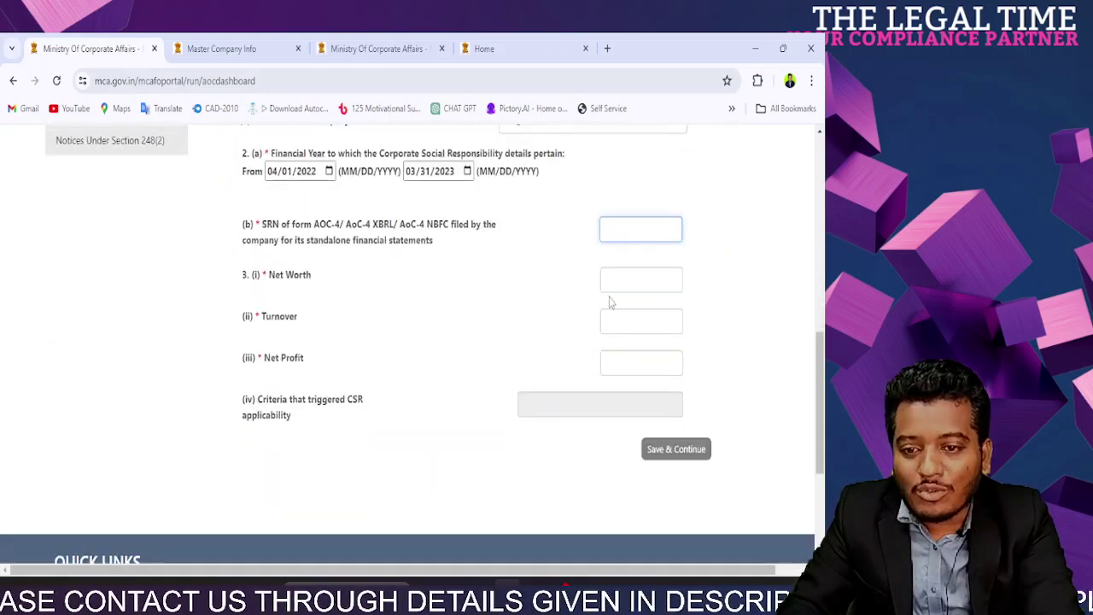
pyautogui.click(519, 283)
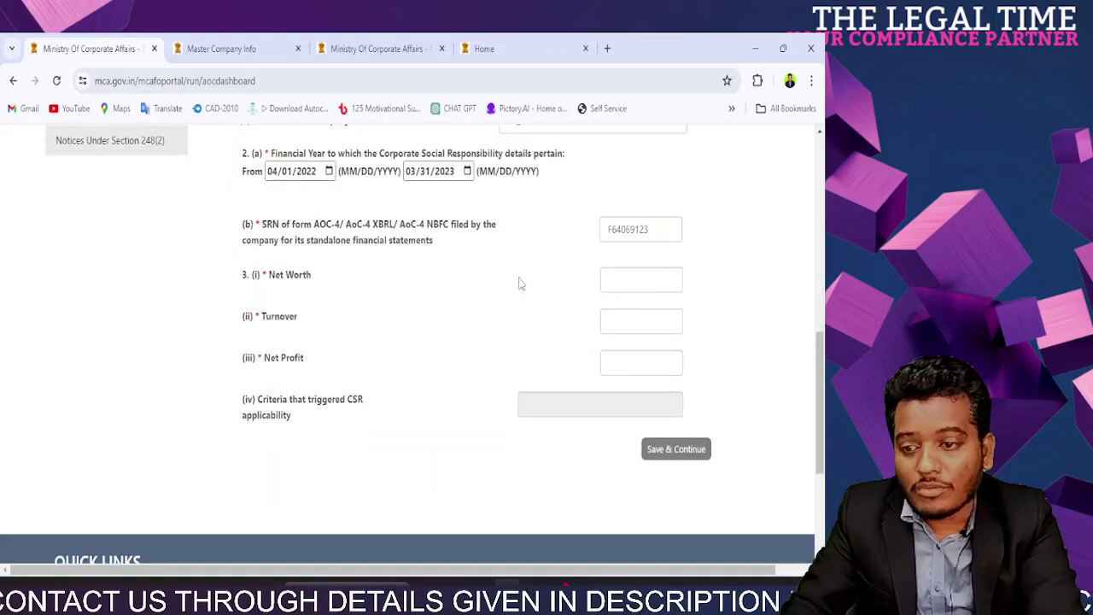
# Step: Highlight the SRN item description and the Net Worth and Turnover labels
pyautogui.moveTo(304, 228); pyautogui.dragTo(436, 218)
pyautogui.click(437, 247)
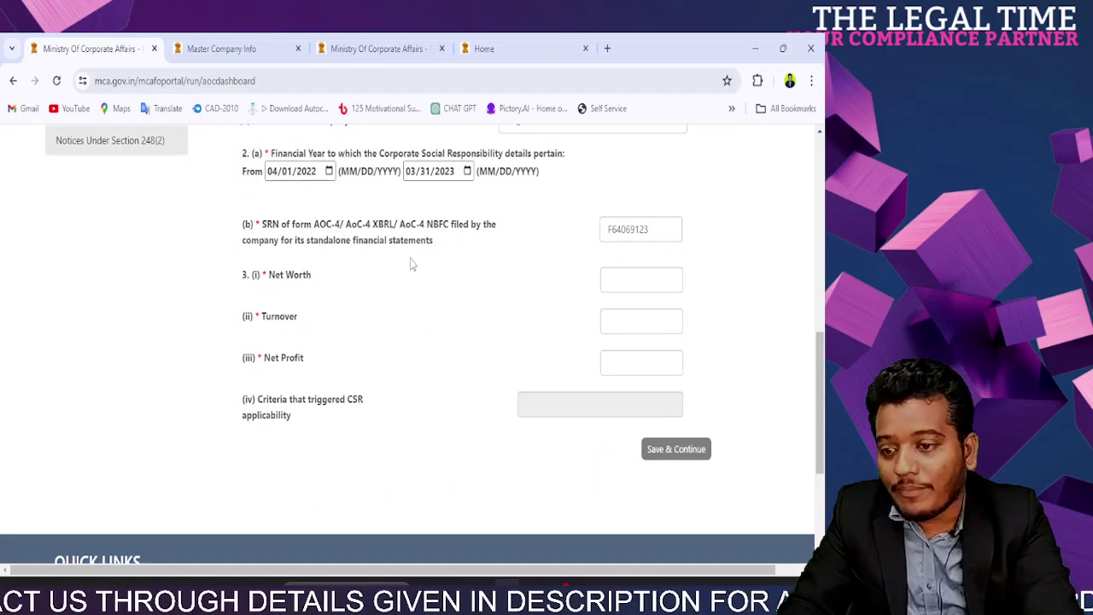
pyautogui.moveTo(256, 280); pyautogui.dragTo(313, 277)
pyautogui.click(318, 288)
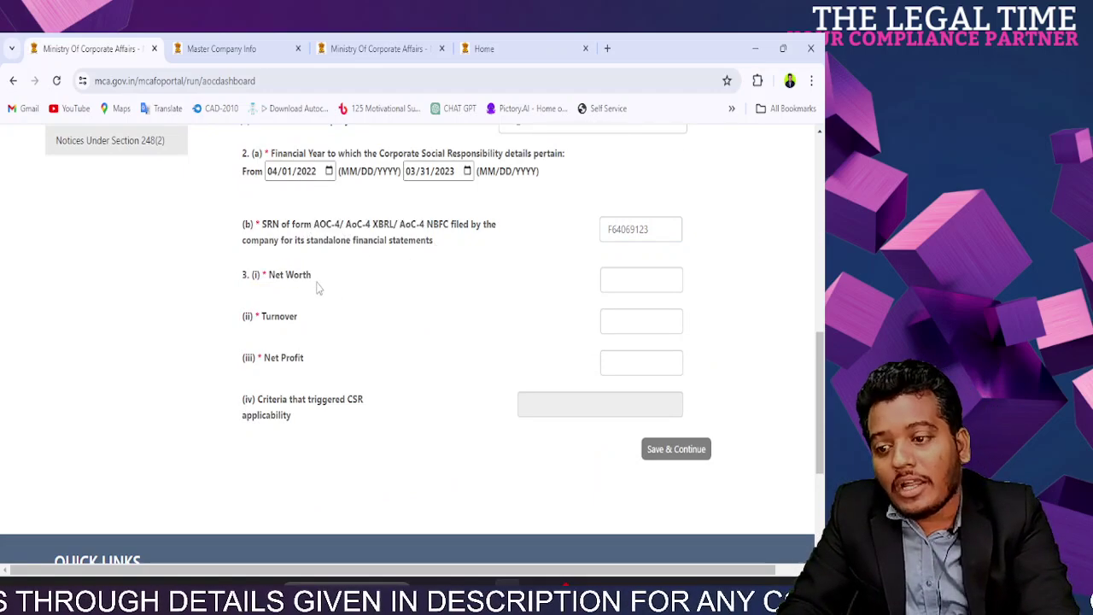
pyautogui.moveTo(251, 318); pyautogui.dragTo(295, 318)
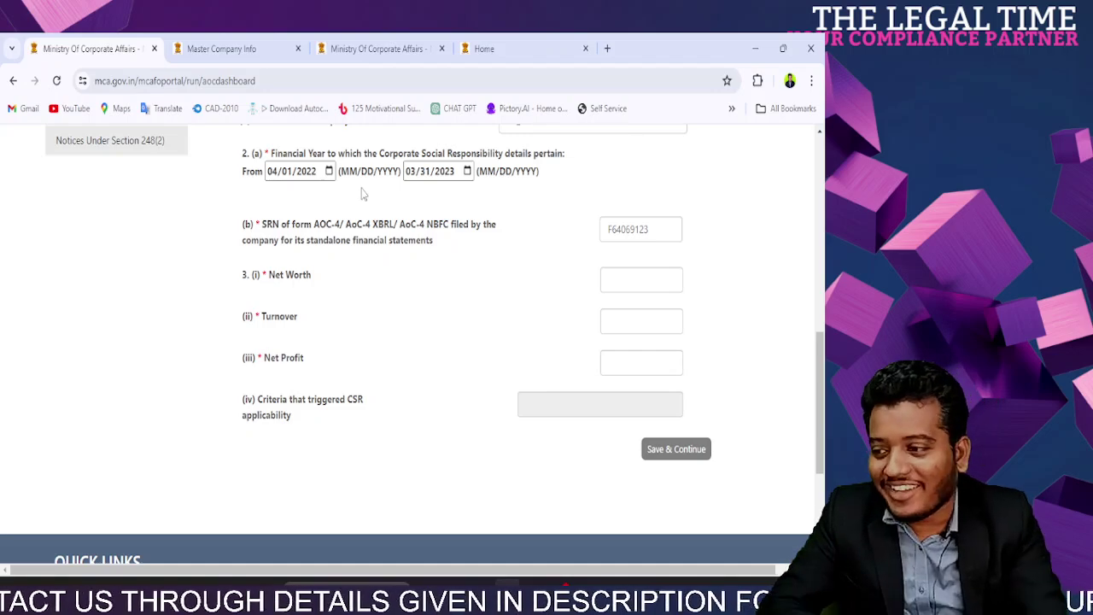
pyautogui.click(604, 277)
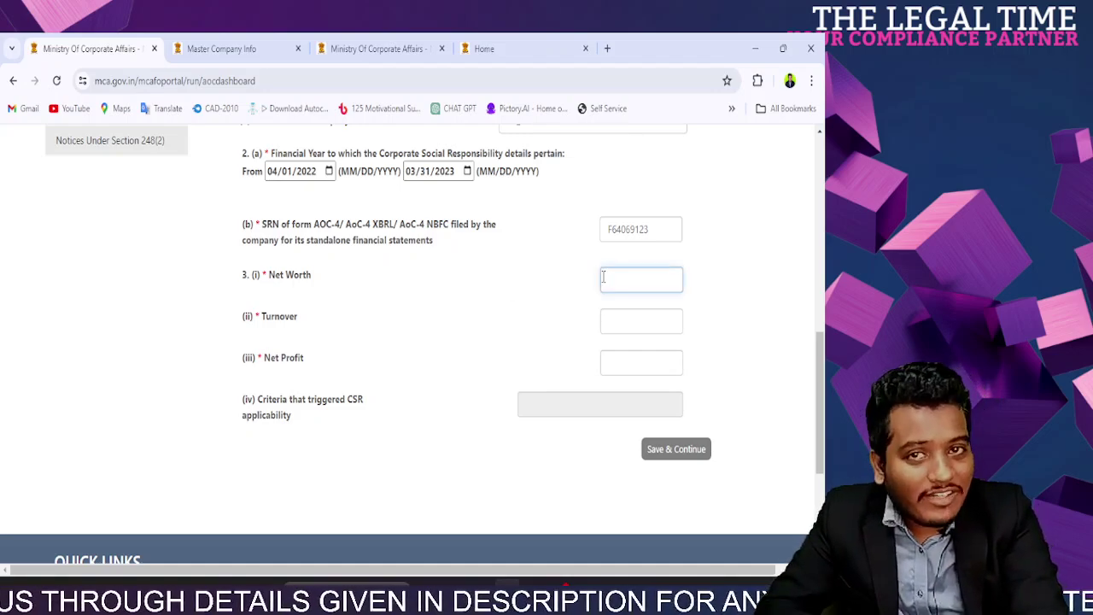
pyautogui.click(610, 323)
pyautogui.click(610, 363)
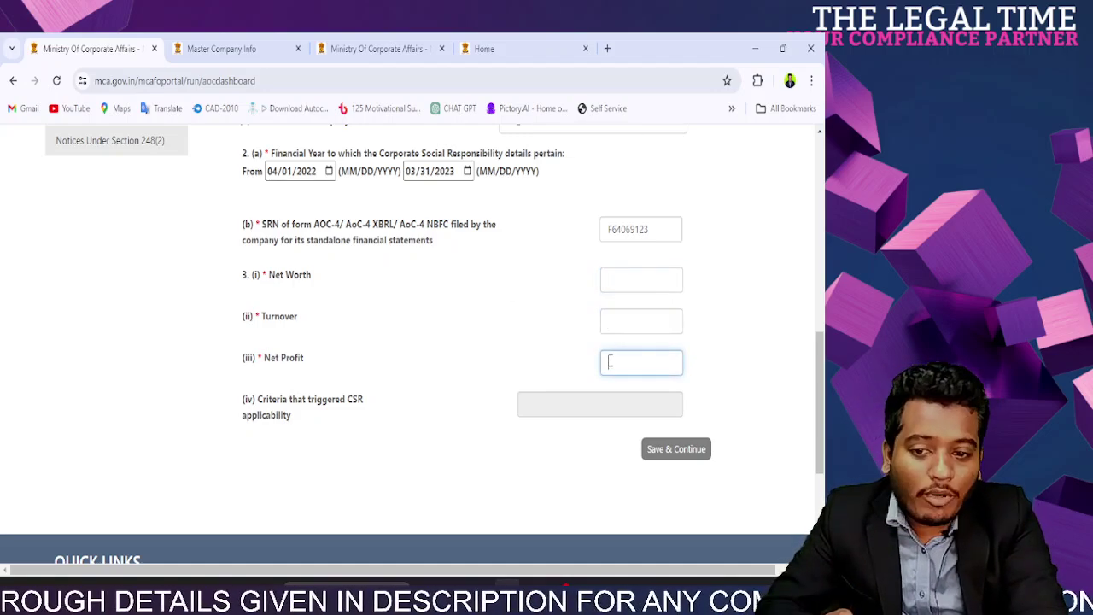
pyautogui.click(548, 416)
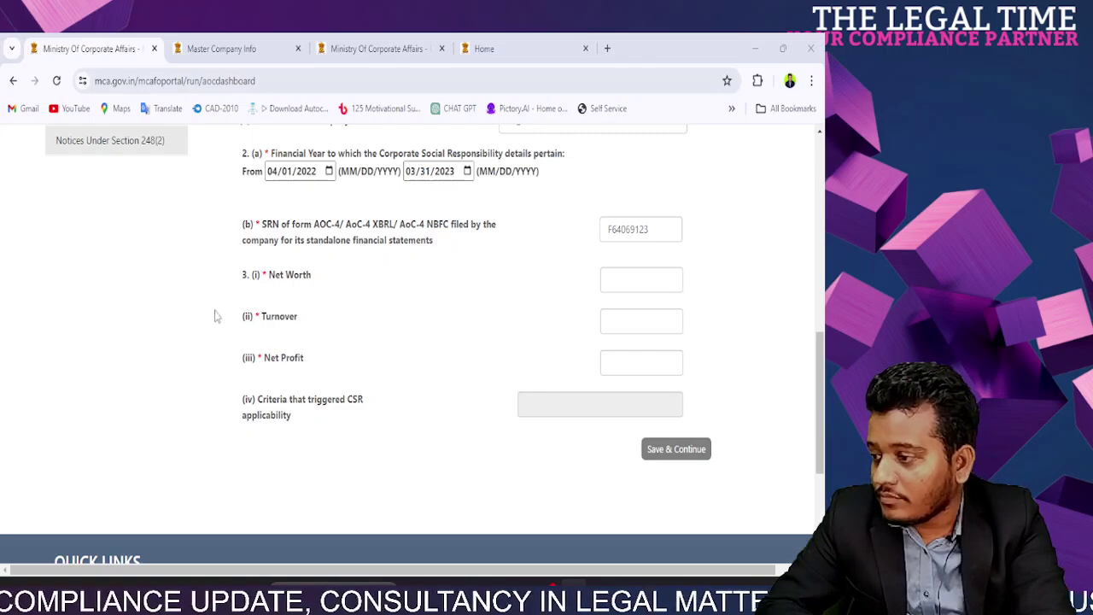
pyautogui.click(645, 278)
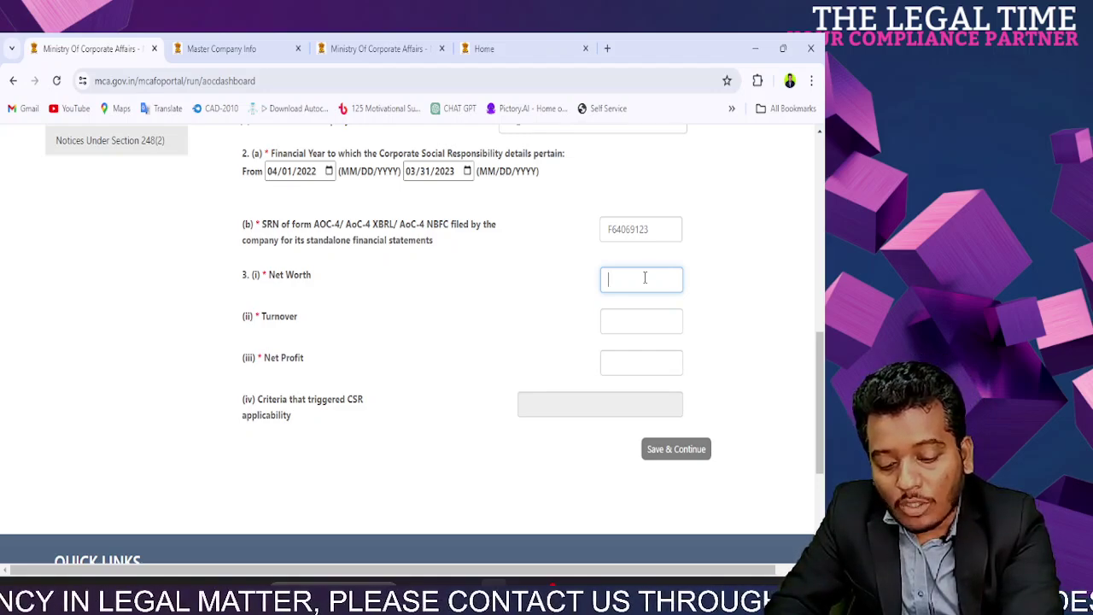
pyautogui.write('3000000000')
pyautogui.click(740, 232)
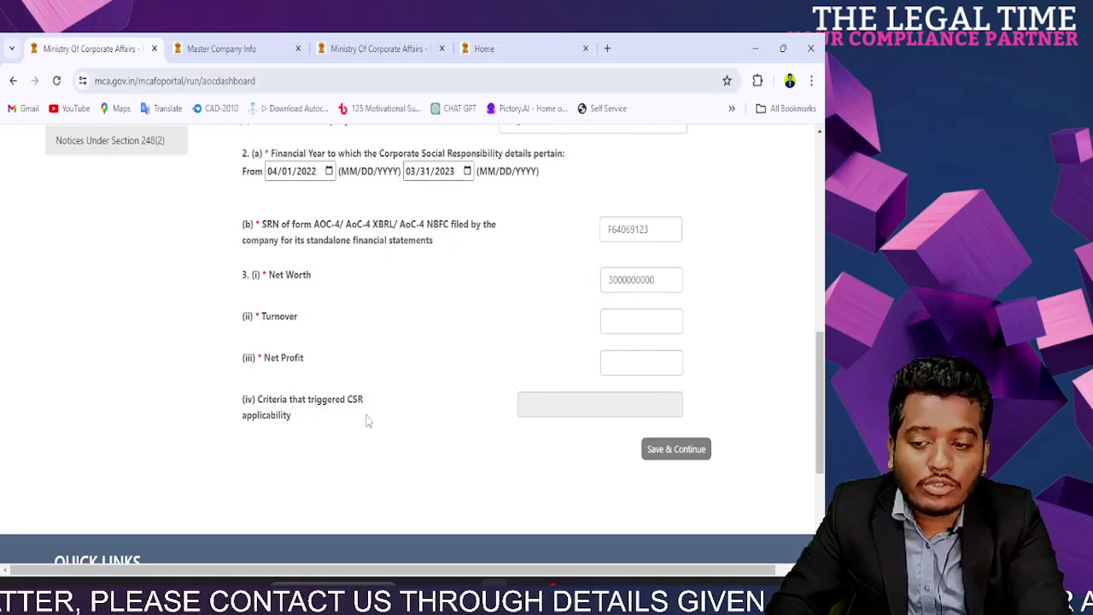
pyautogui.click(668, 283)
pyautogui.write('0')
pyautogui.click(693, 292)
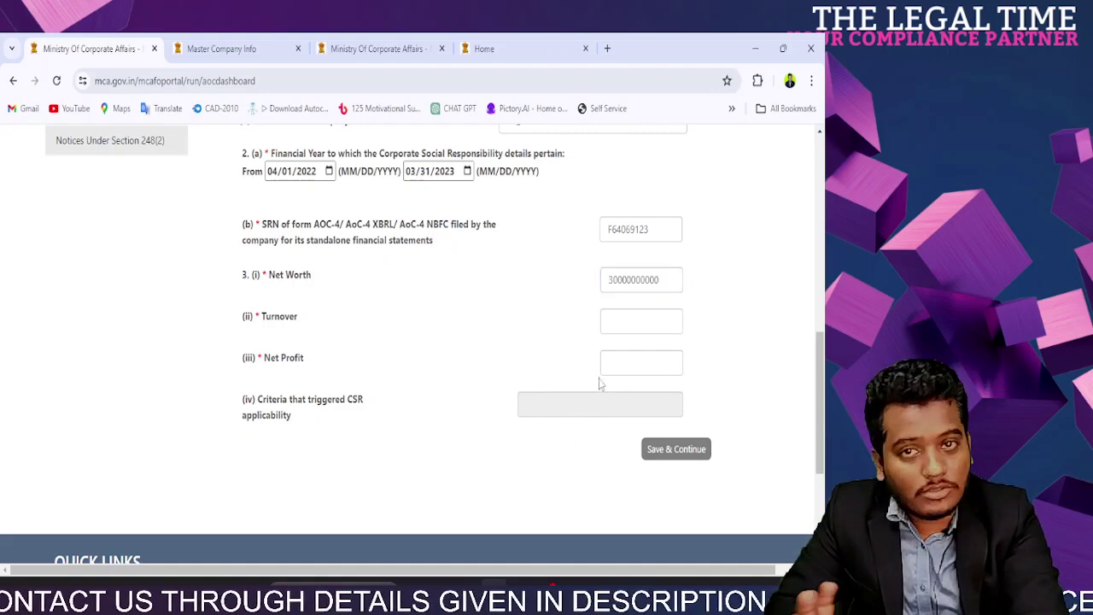
pyautogui.click(633, 326)
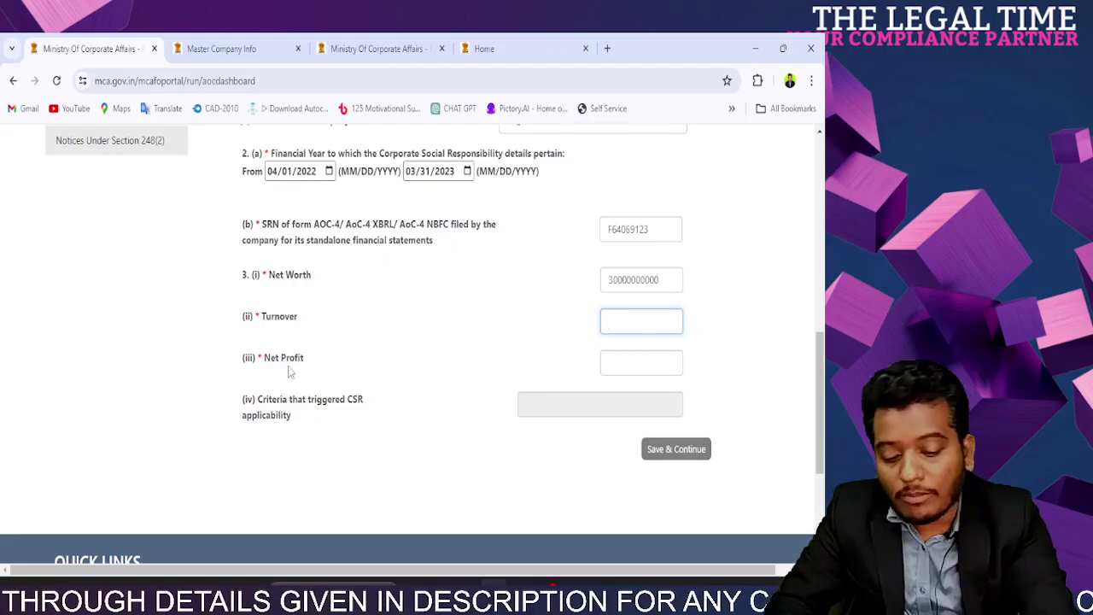
pyautogui.write('120')
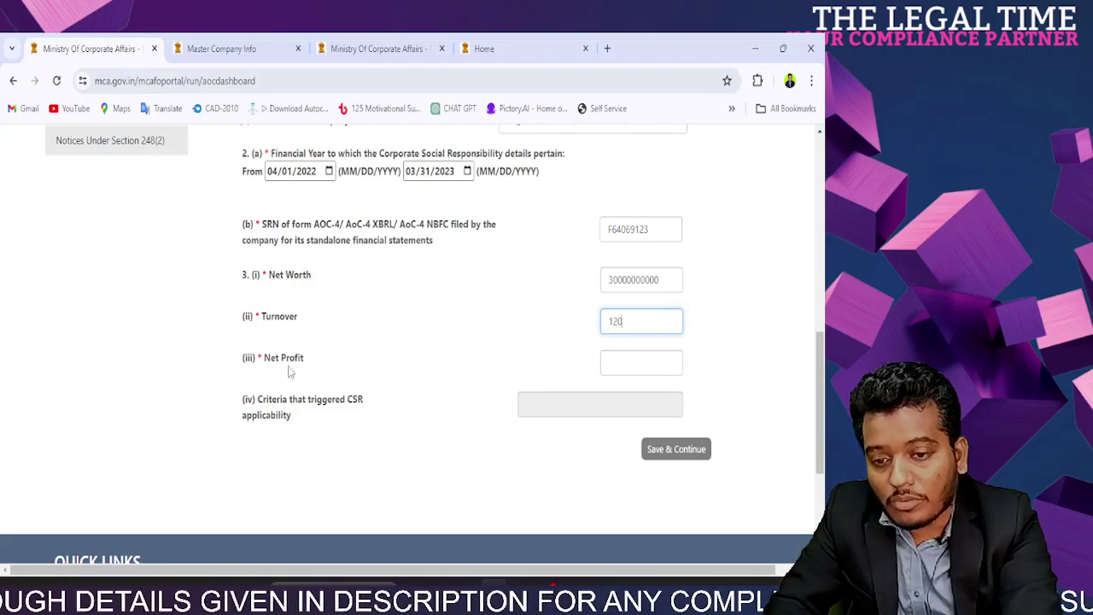
pyautogui.write('00000000')
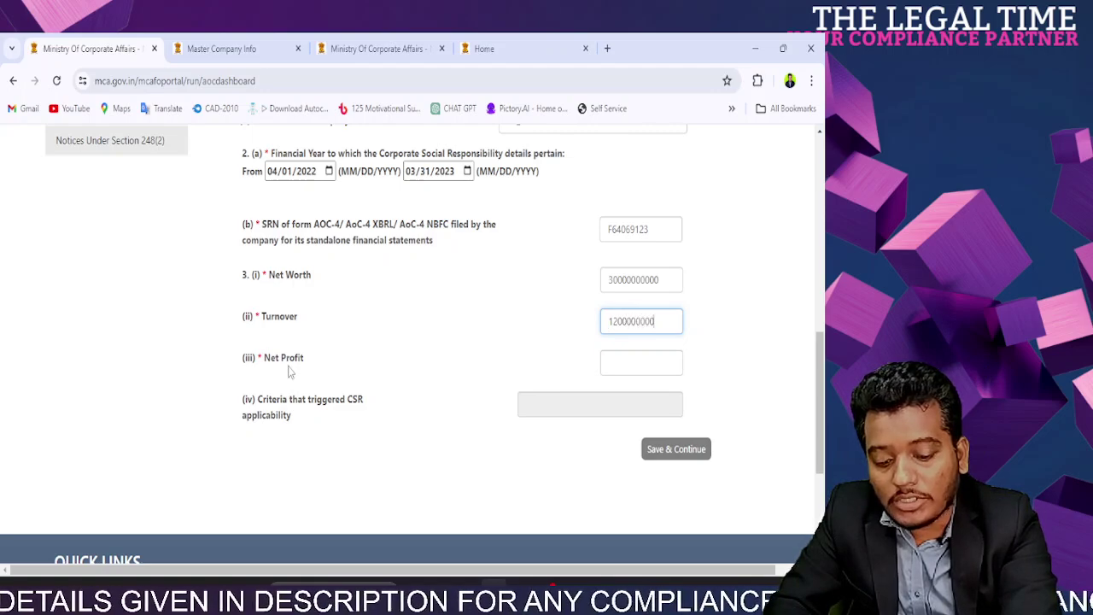
pyautogui.click(639, 358)
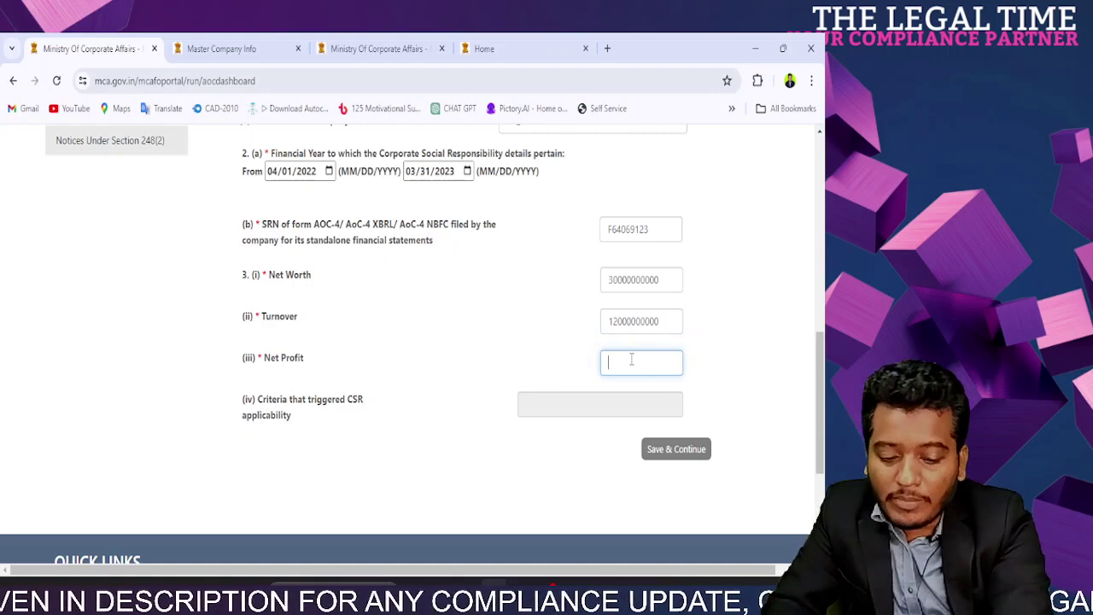
pyautogui.write('60000000')
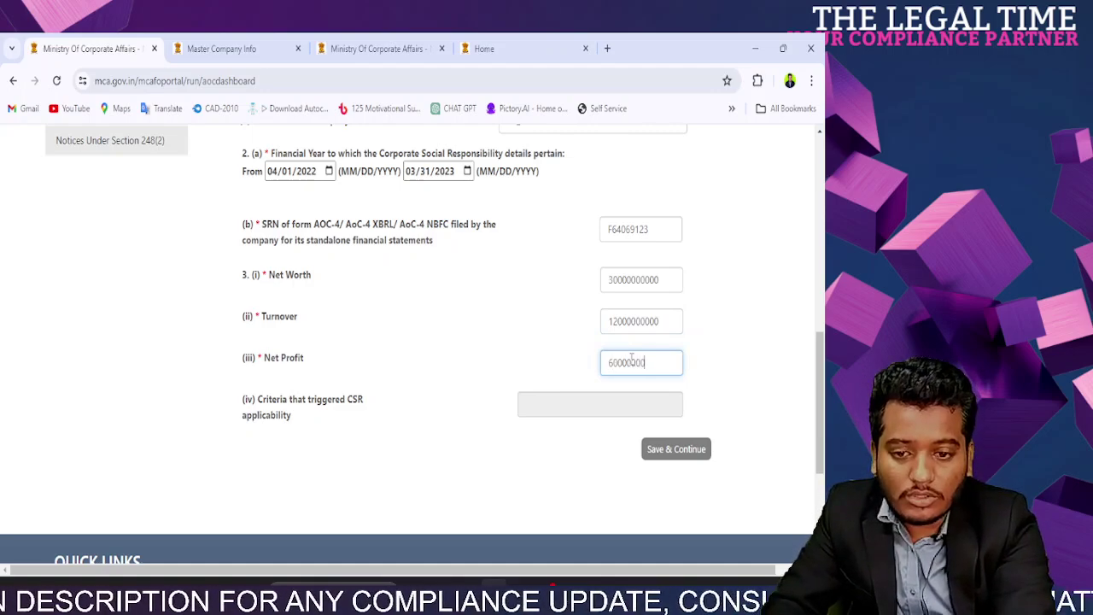
pyautogui.click(514, 365)
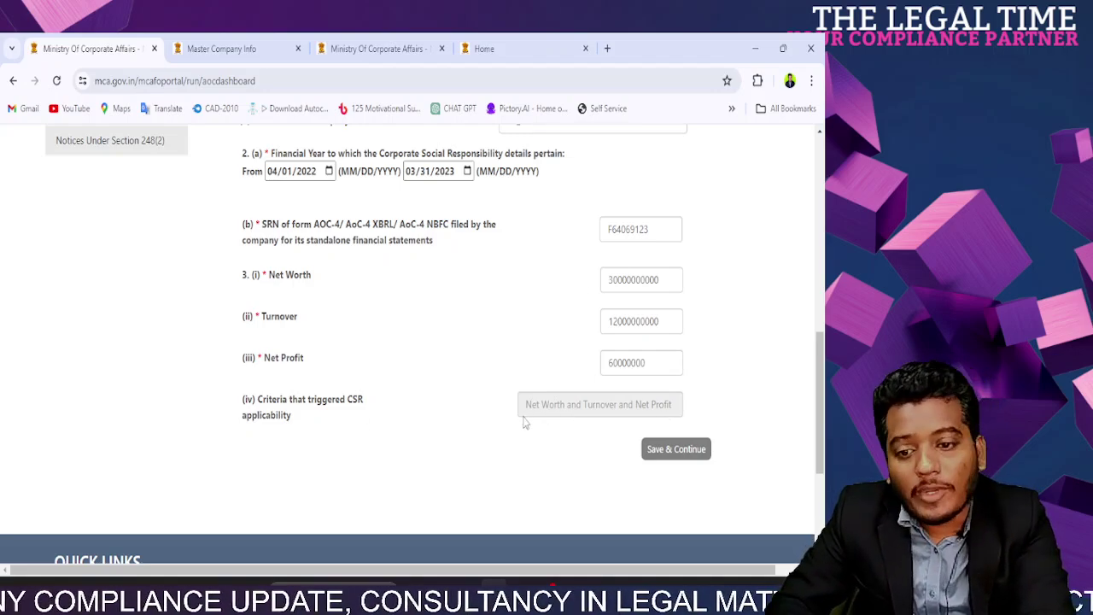
# Step: Replace Net Worth with 30000000 and Turnover with 100000000 so the criteria recalculates
pyautogui.moveTo(667, 282); pyautogui.dragTo(601, 289)
pyautogui.write('30000000')
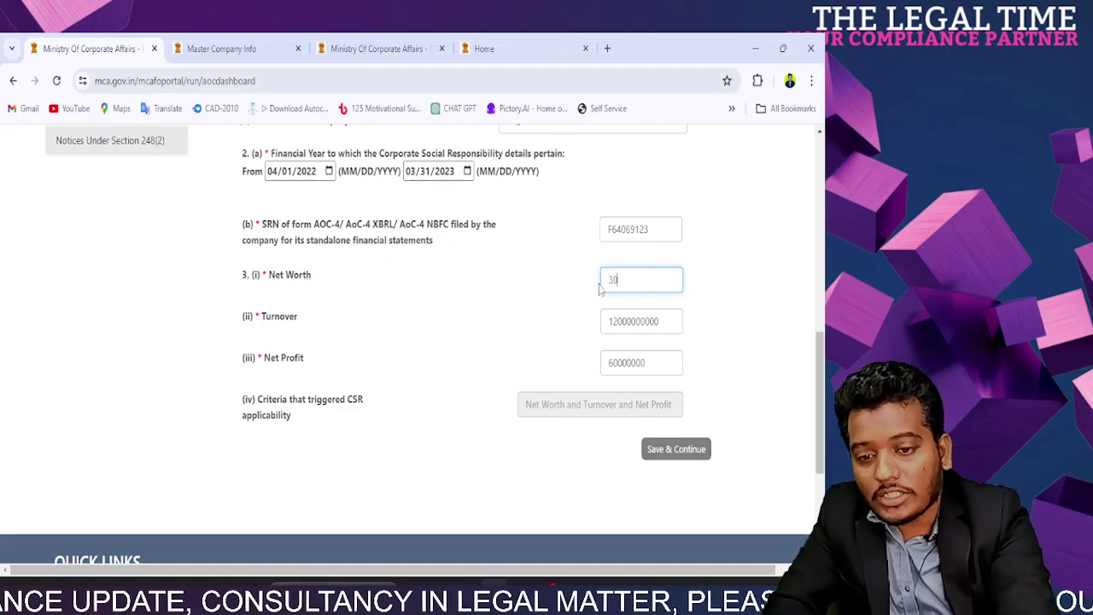
pyautogui.doubleClick(642, 322)
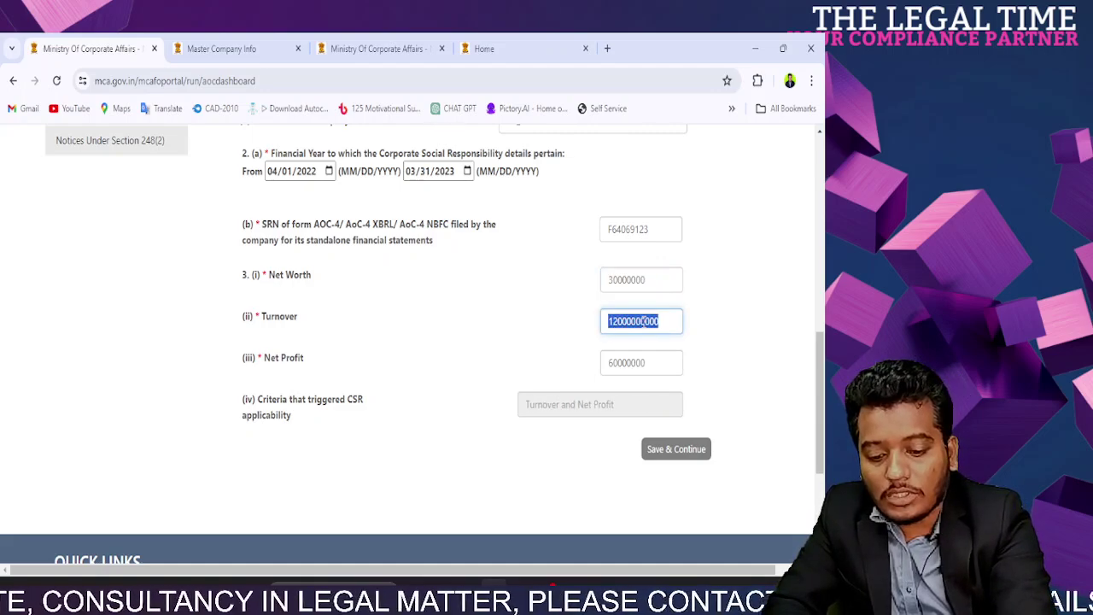
pyautogui.write('100000000')
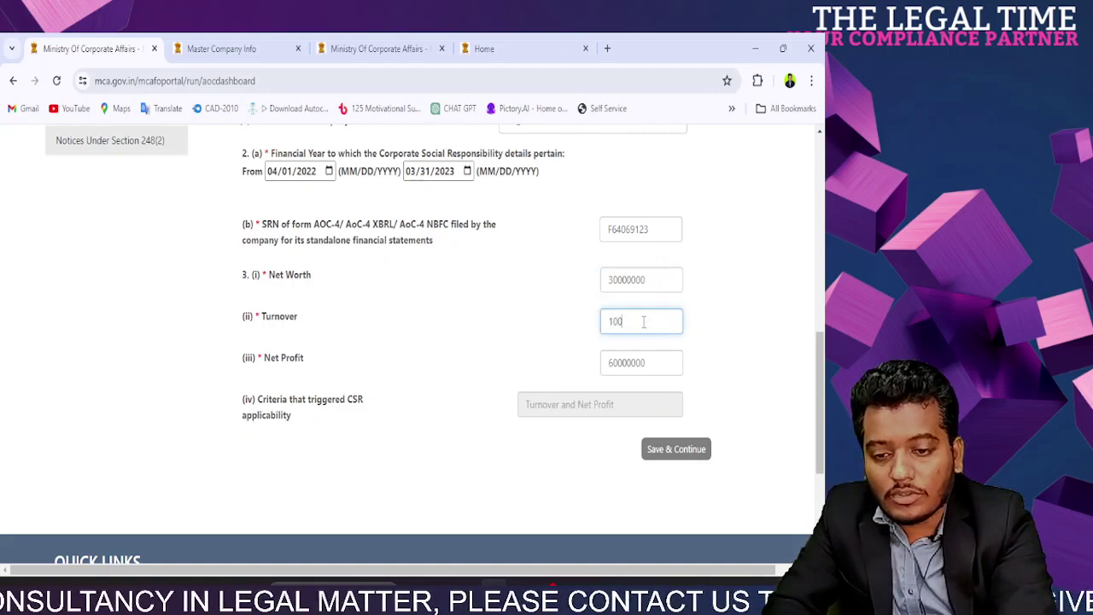
pyautogui.click(711, 329)
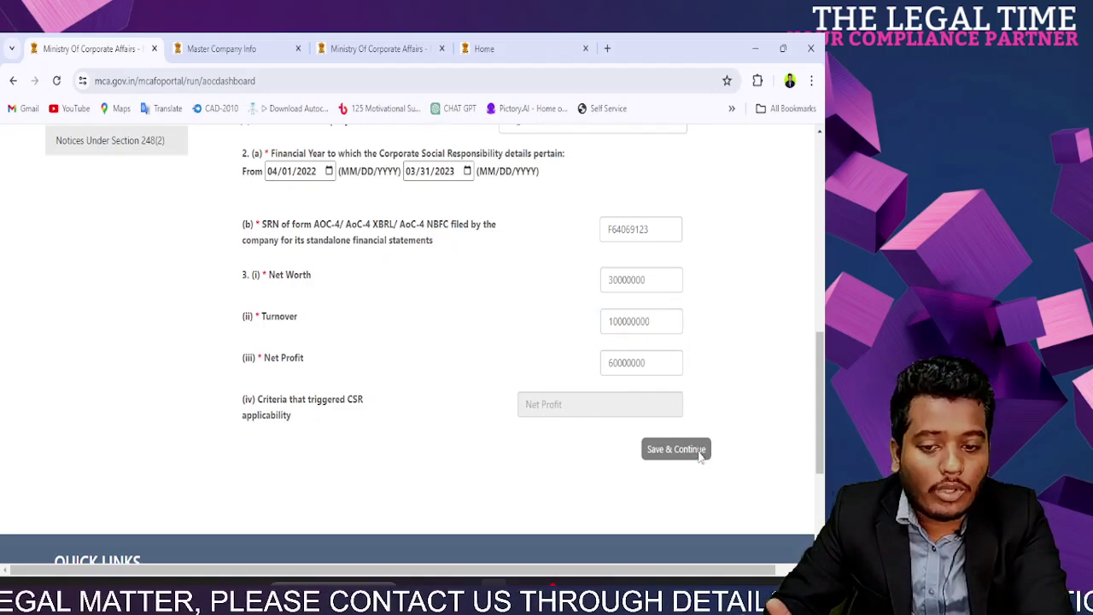
# Step: Save the financial details and review the CSR Committee question in section 4
pyautogui.click(698, 453)
pyautogui.scroll(-2, 585, 408)
pyautogui.moveTo(266, 232); pyautogui.dragTo(451, 244)
pyautogui.tripleClick(450, 244)
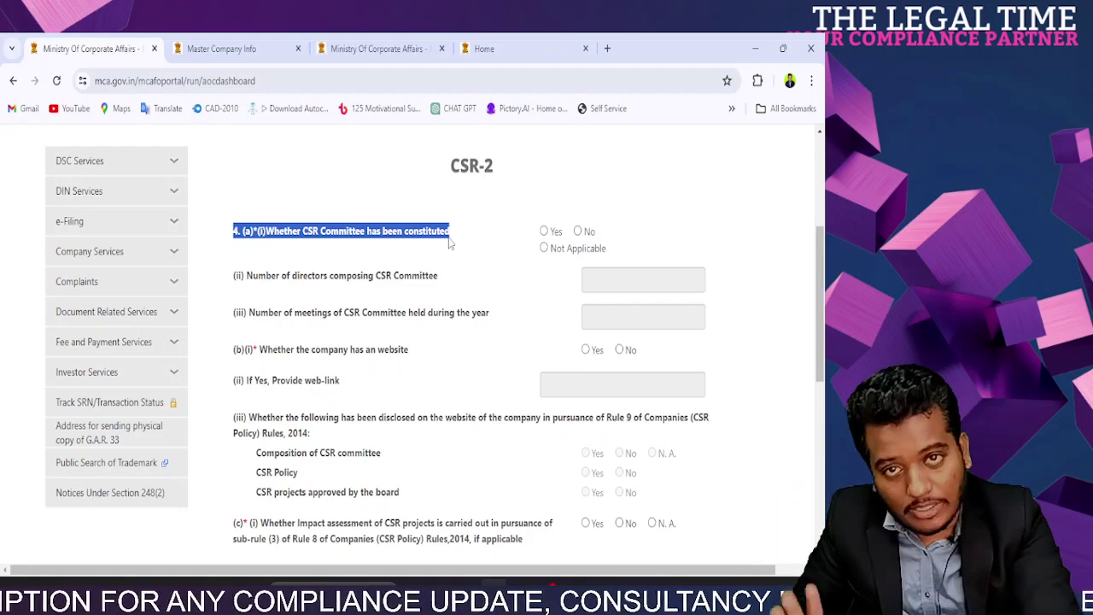
# Step: Mark a CSR Committee as constituted and review the number-of-directors question
pyautogui.click(493, 236)
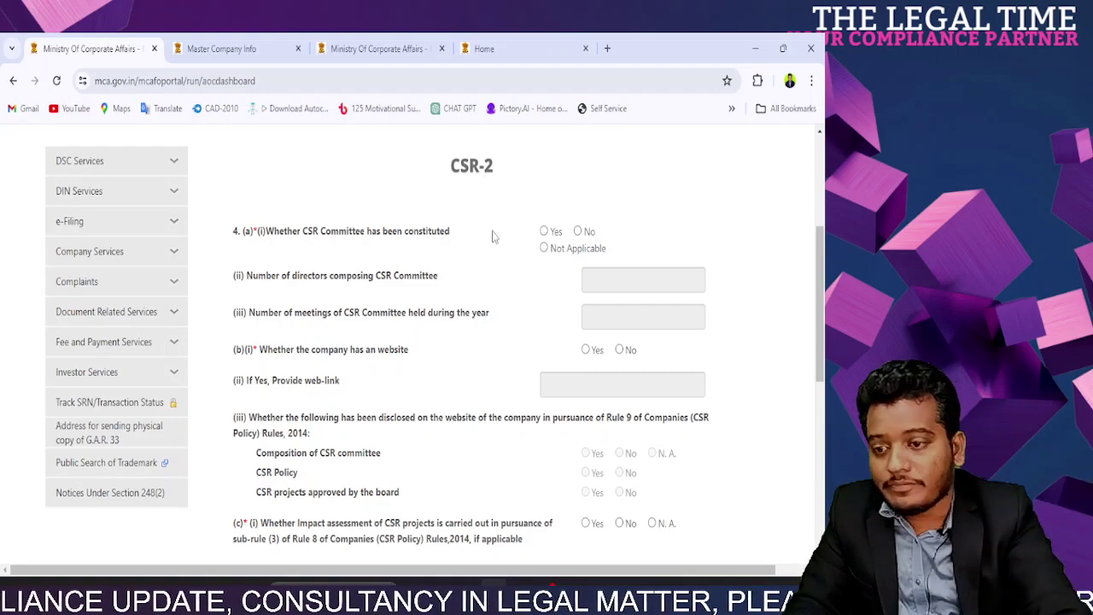
pyautogui.moveTo(264, 232); pyautogui.dragTo(389, 234)
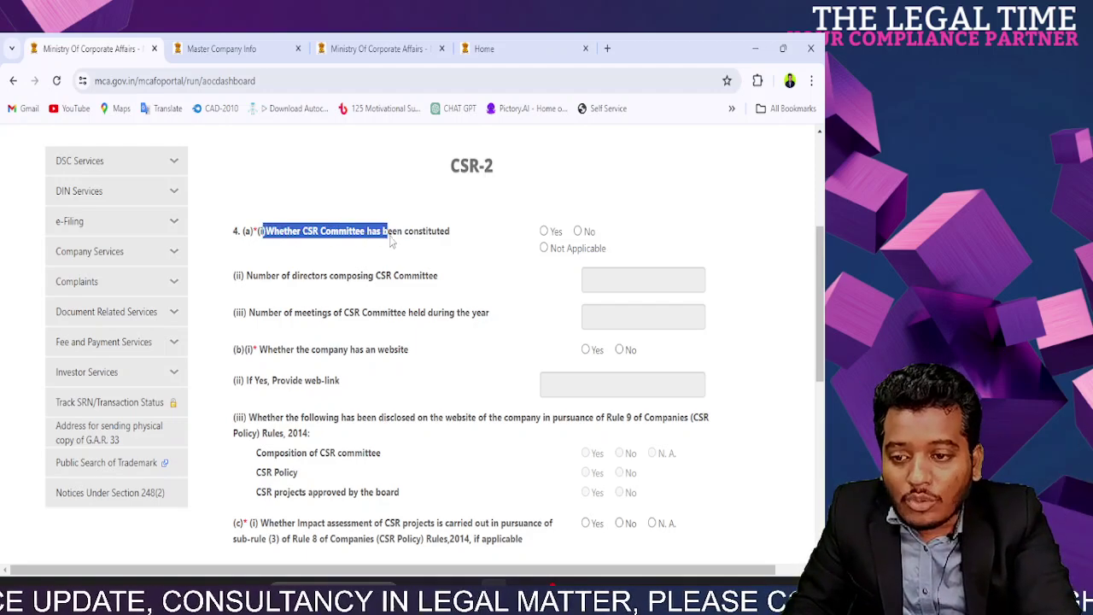
pyautogui.click(299, 250)
pyautogui.click(544, 231)
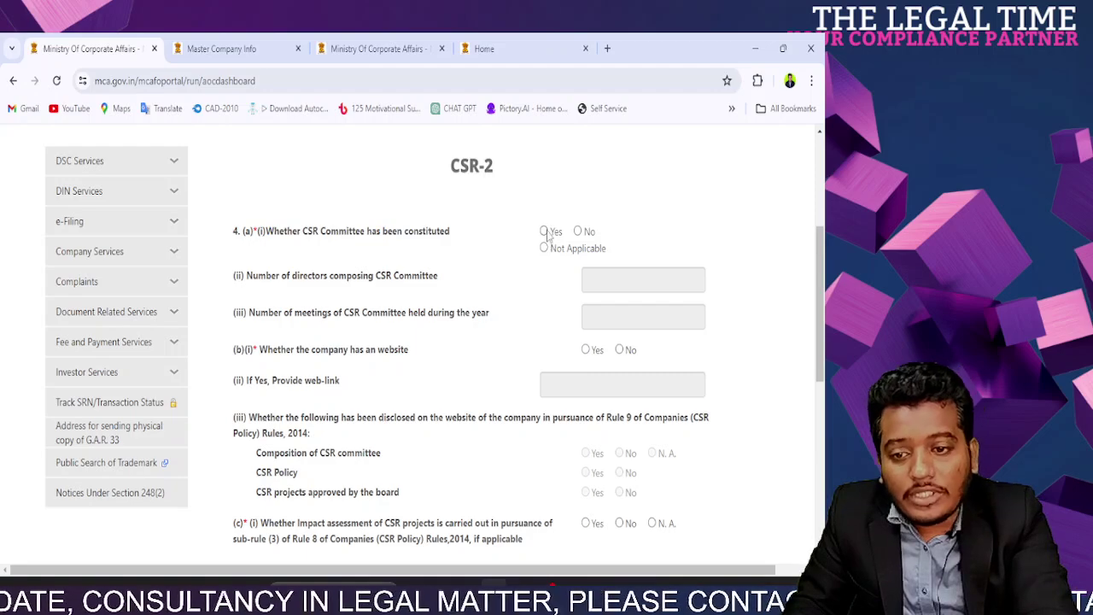
pyautogui.moveTo(277, 277); pyautogui.dragTo(420, 279)
pyautogui.click(587, 283)
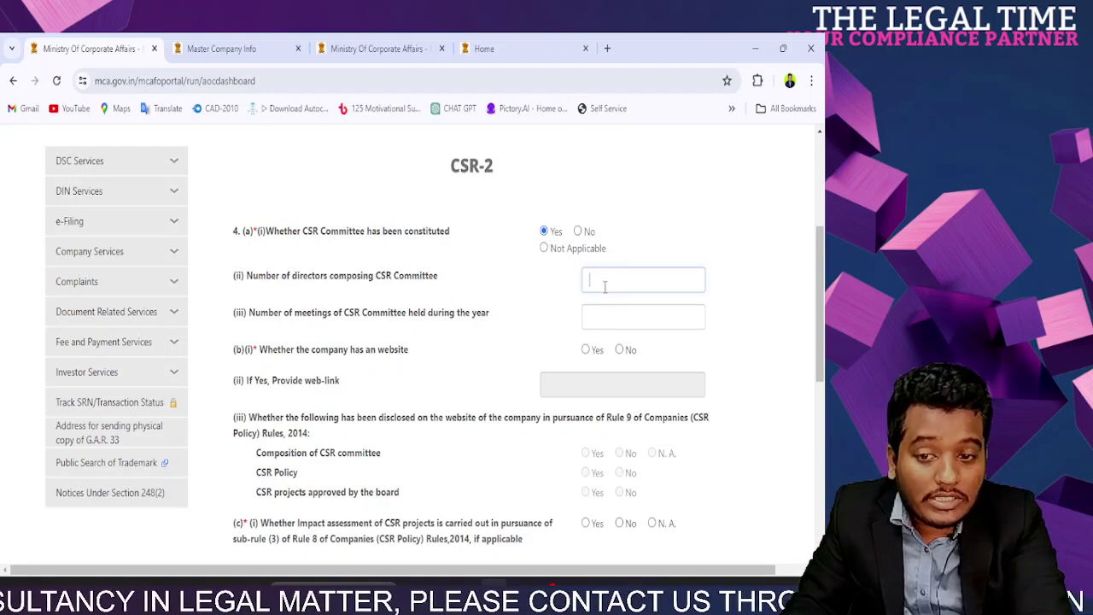
pyautogui.click(248, 328)
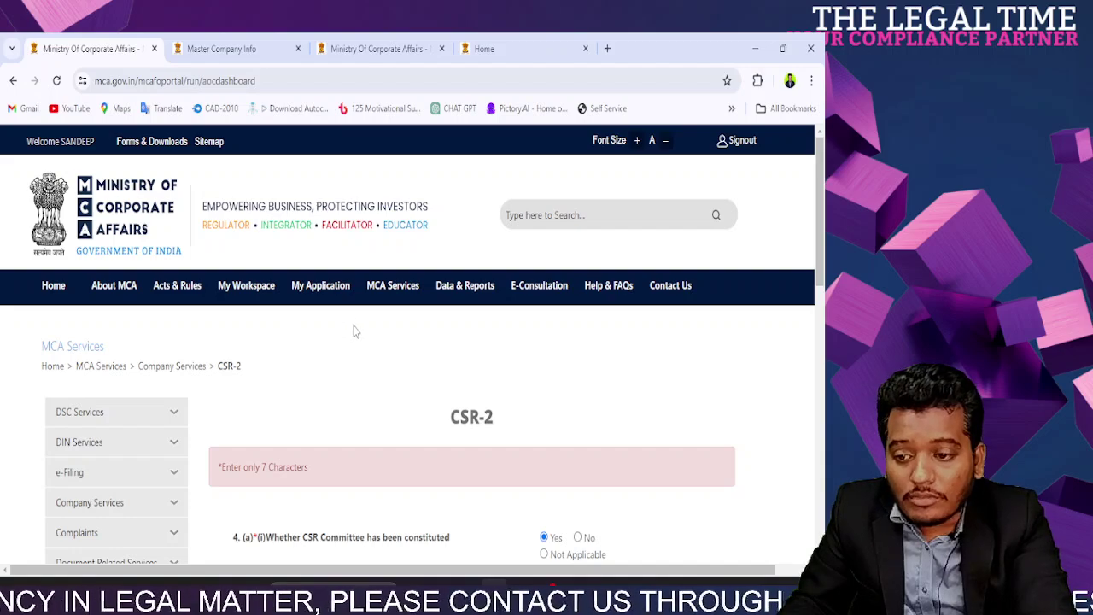
# Step: Review the committee meetings question, then answer No to the CSR Committee question
pyautogui.scroll(-3, 355, 332)
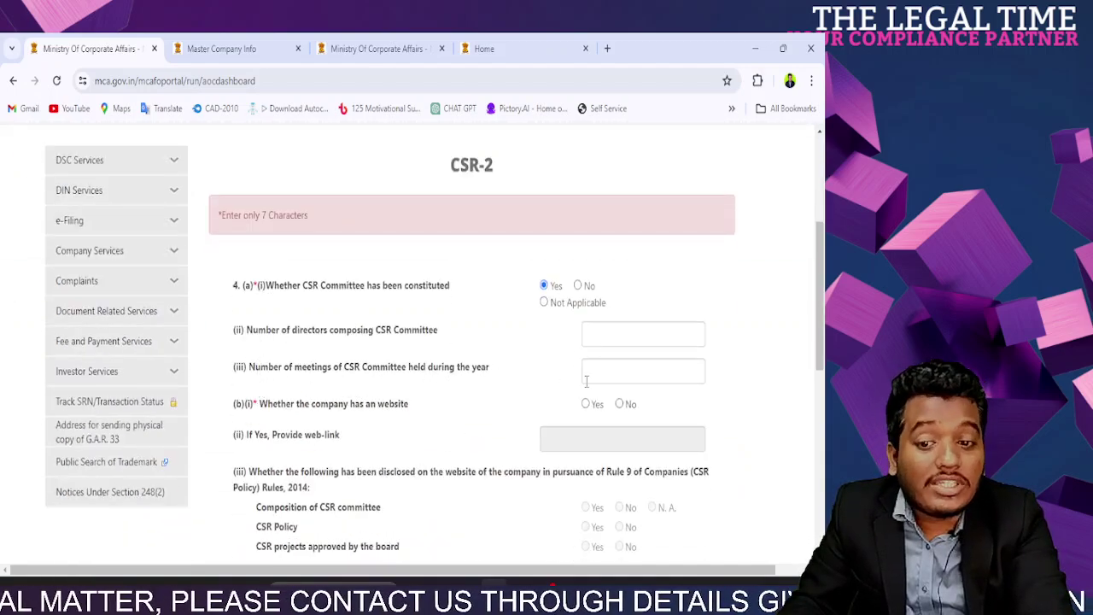
pyautogui.moveTo(472, 370); pyautogui.dragTo(270, 370)
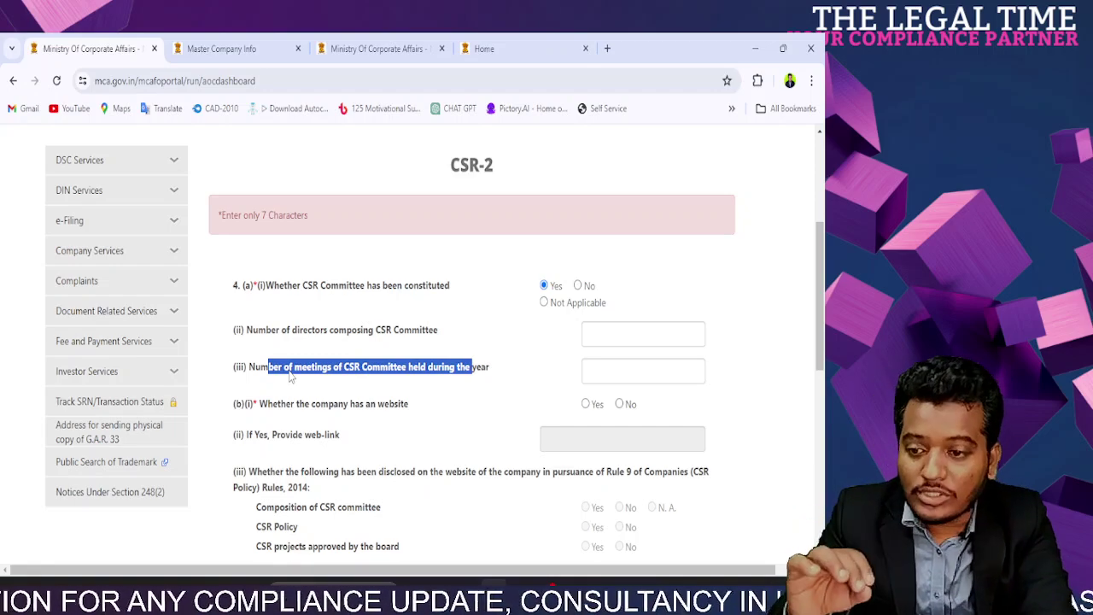
pyautogui.doubleClick(304, 379)
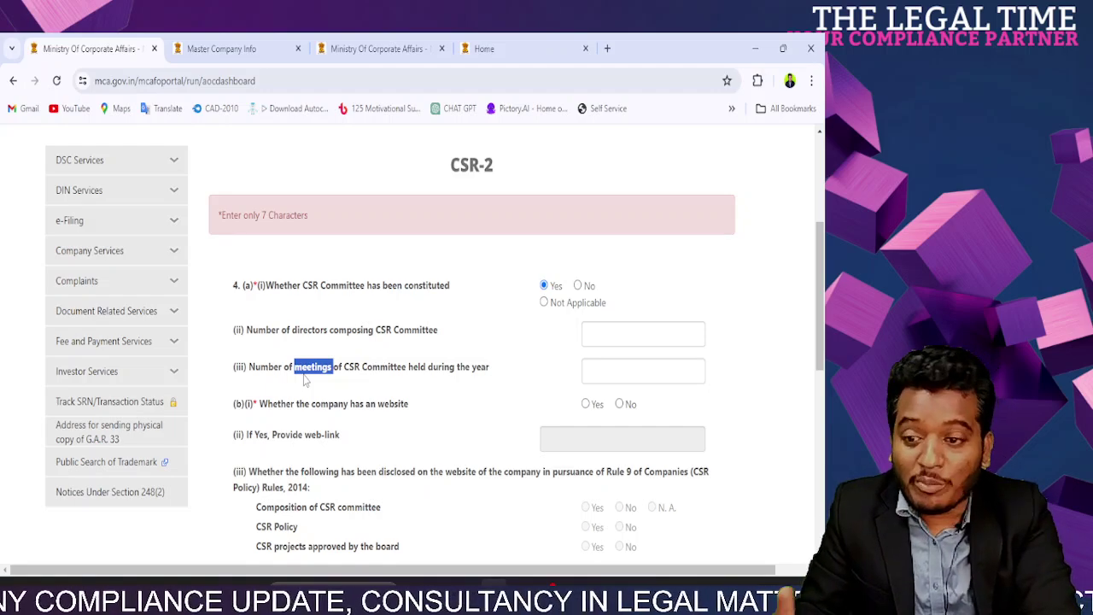
pyautogui.tripleClick(306, 380)
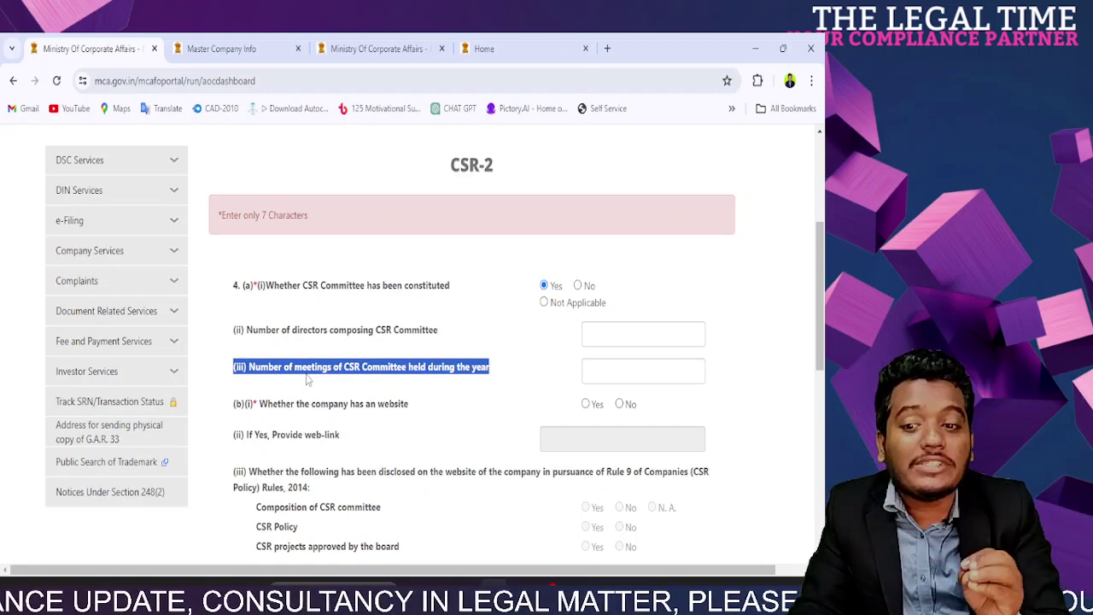
pyautogui.click(579, 295)
pyautogui.click(577, 291)
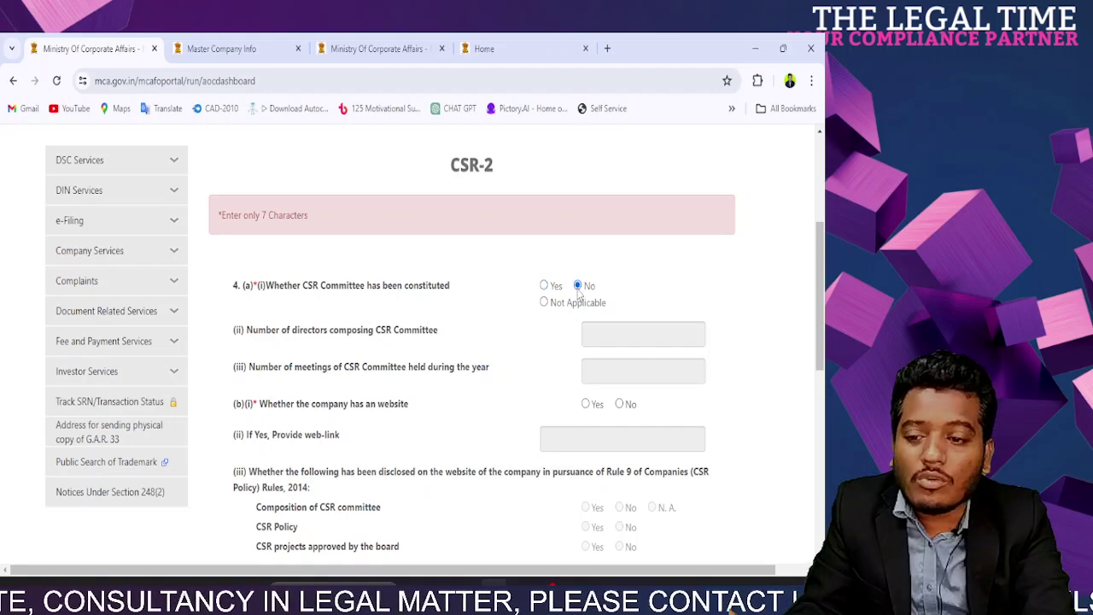
# Step: Switch the committee answer back to Yes and enter 4 committee directors
pyautogui.click(544, 303)
pyautogui.click(545, 286)
pyautogui.click(602, 337)
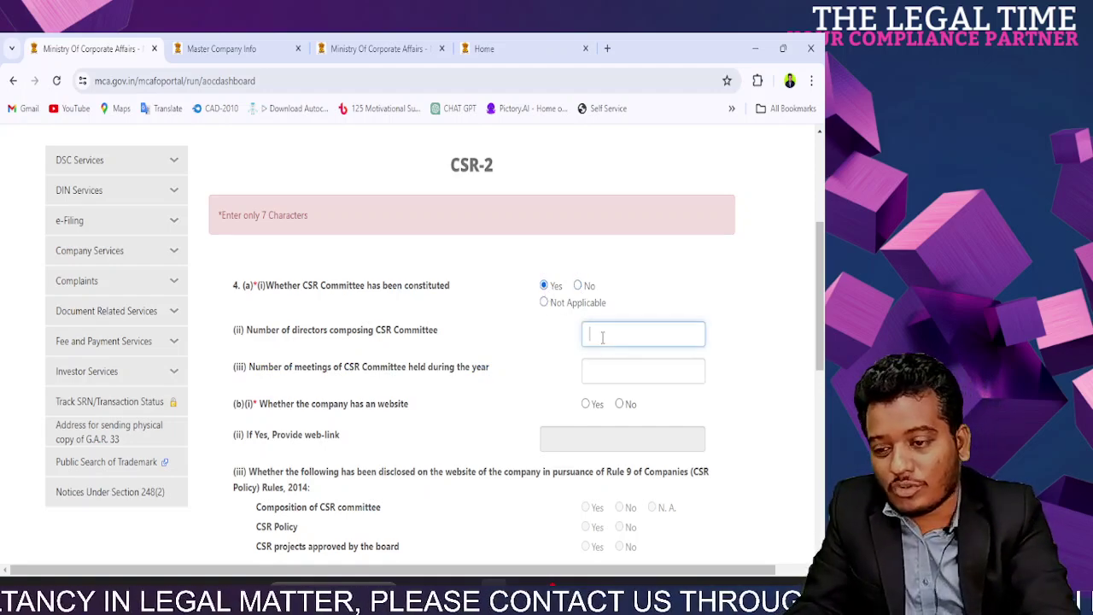
pyautogui.write('2')
pyautogui.press('BackSpace')
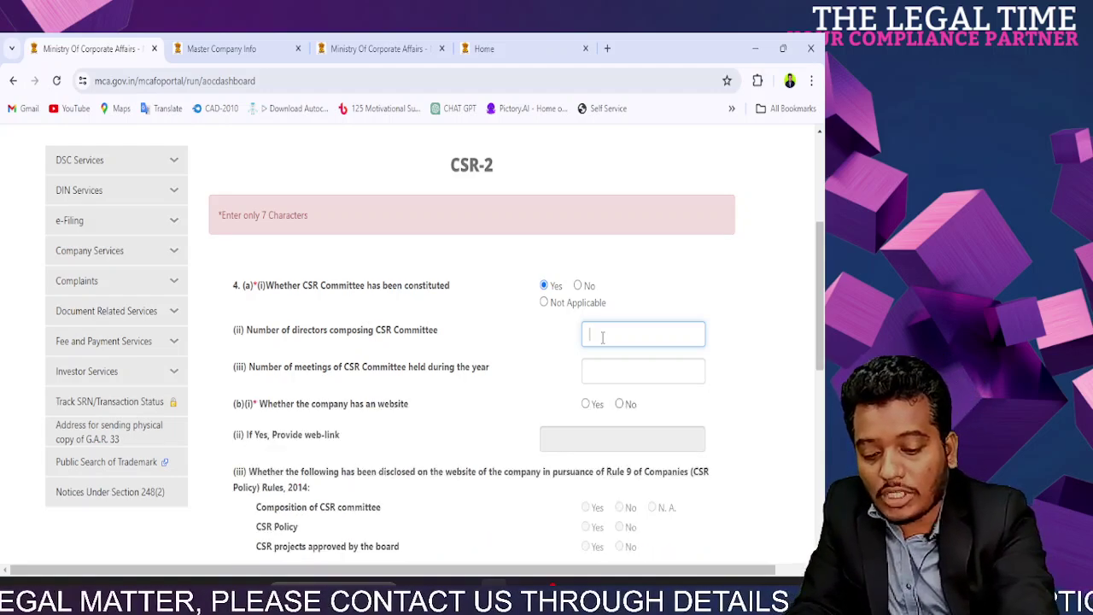
pyautogui.write('4')
# Step: Set row 2's director category to Independent Director, then answer No to the committee question
pyautogui.click(606, 370)
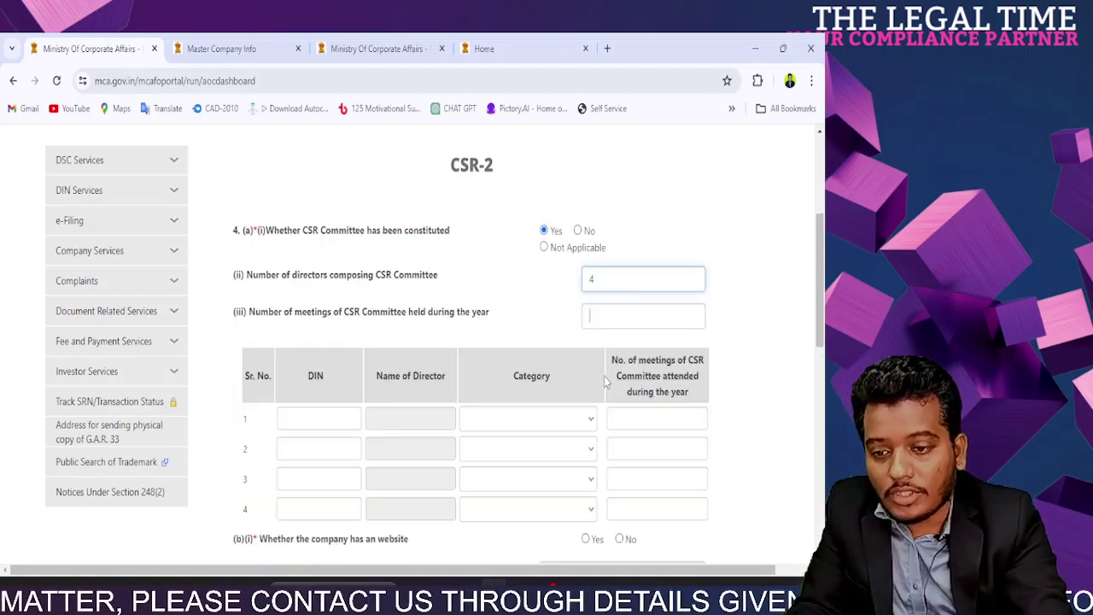
pyautogui.click(566, 420)
pyautogui.click(547, 450)
pyautogui.click(505, 481)
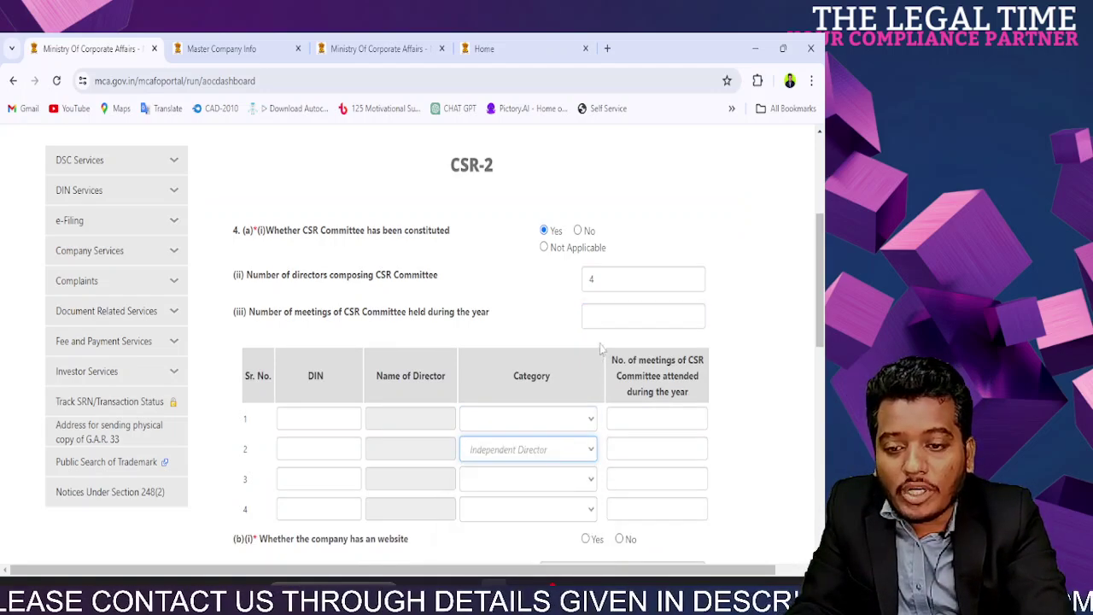
pyautogui.click(578, 232)
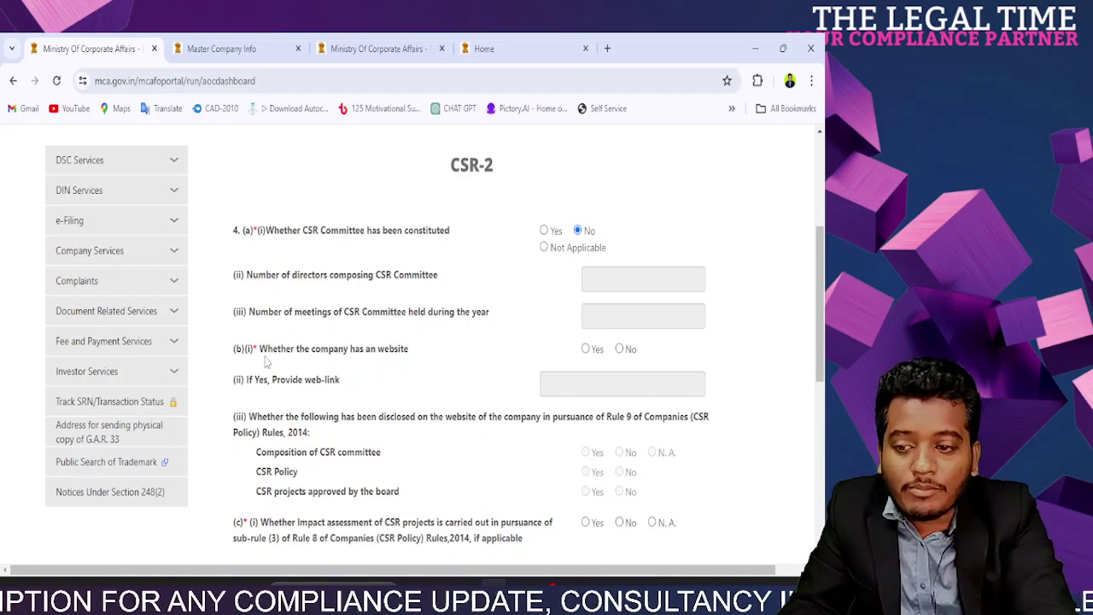
# Step: Answer Yes to having a company website and review the website disclosure items
pyautogui.click(586, 350)
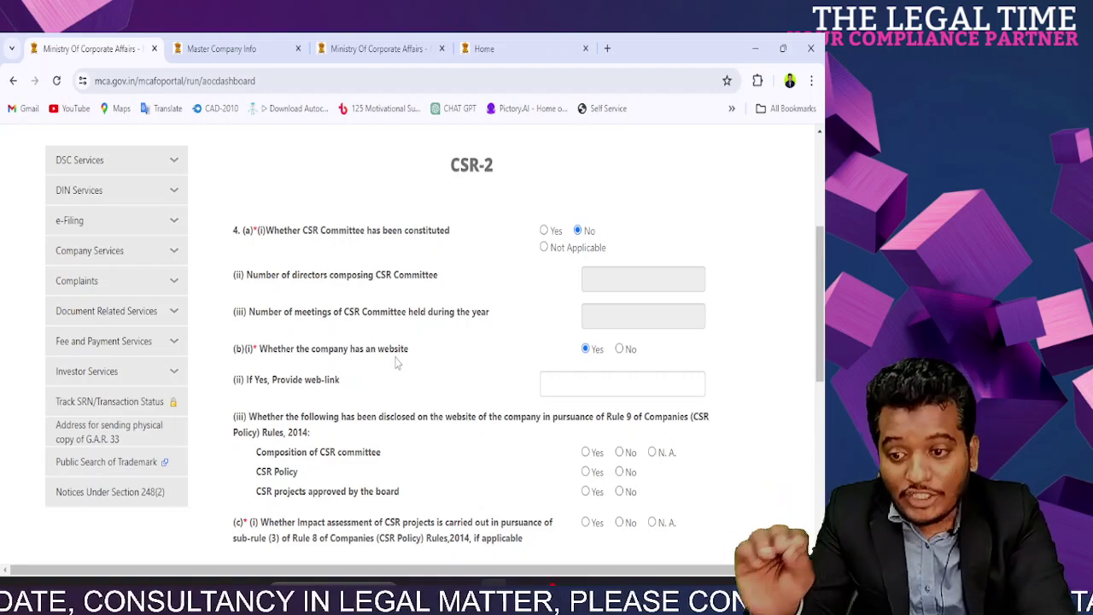
pyautogui.moveTo(255, 448); pyautogui.dragTo(416, 503)
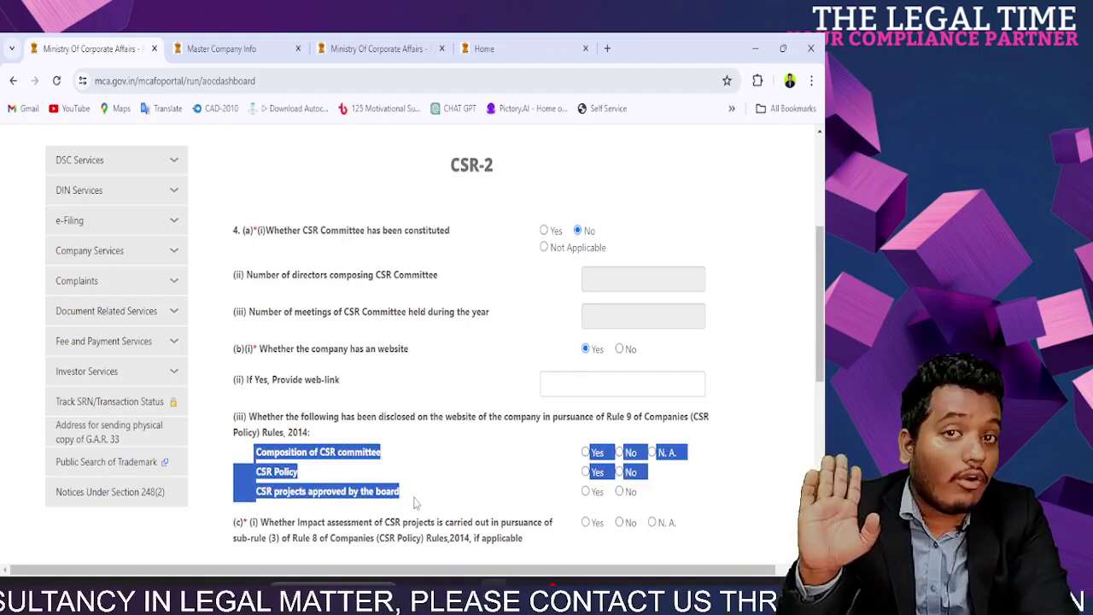
pyautogui.click(324, 468)
pyautogui.moveTo(251, 451); pyautogui.dragTo(682, 454)
pyautogui.moveTo(582, 453); pyautogui.dragTo(686, 453)
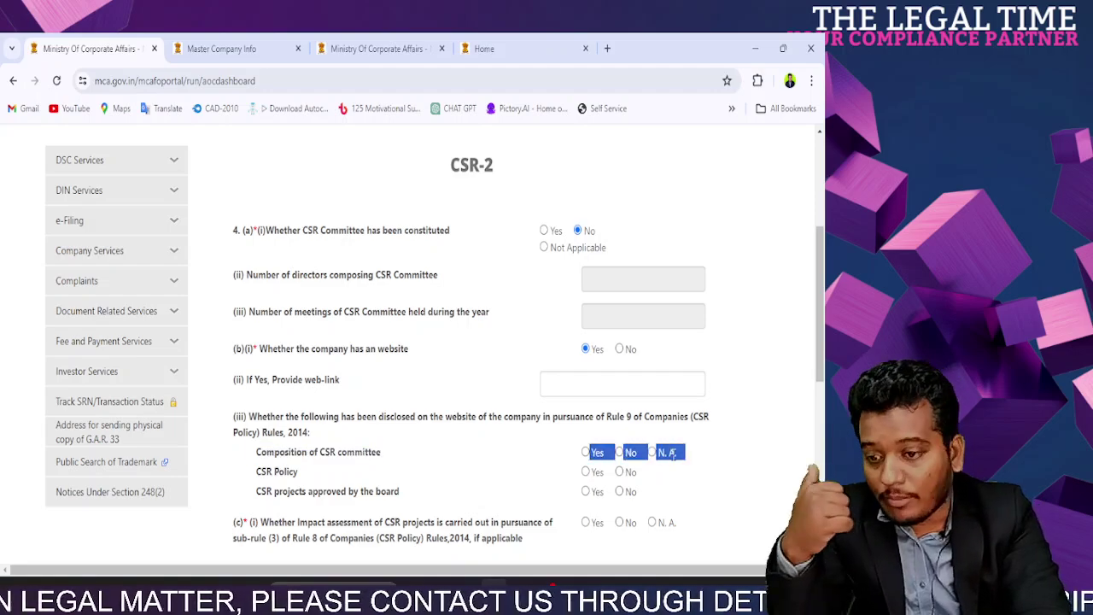
pyautogui.moveTo(253, 471); pyautogui.dragTo(460, 478)
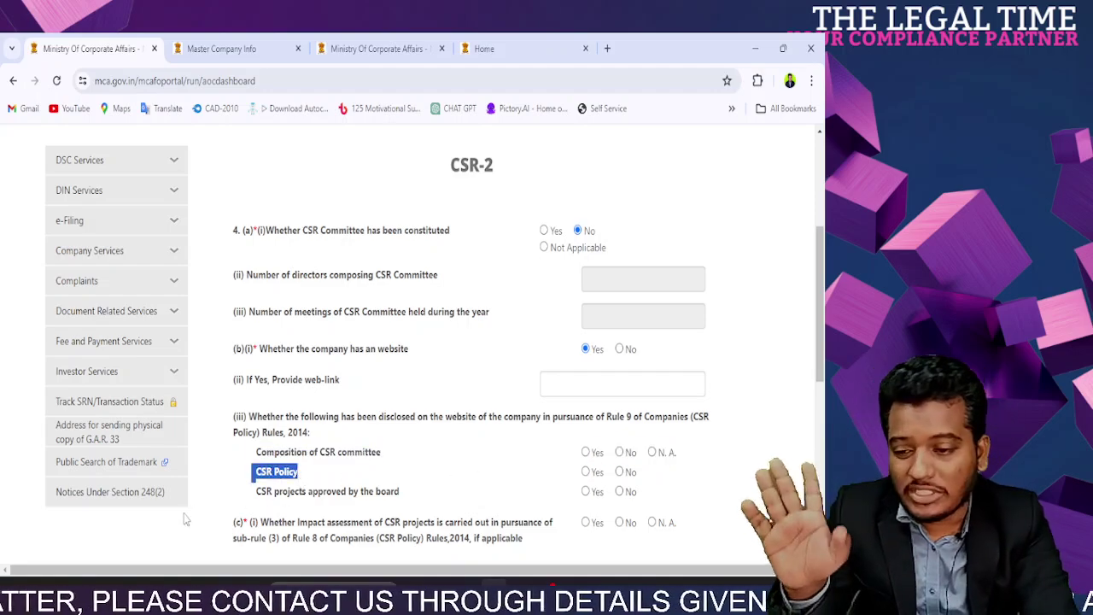
pyautogui.moveTo(248, 491); pyautogui.dragTo(396, 500)
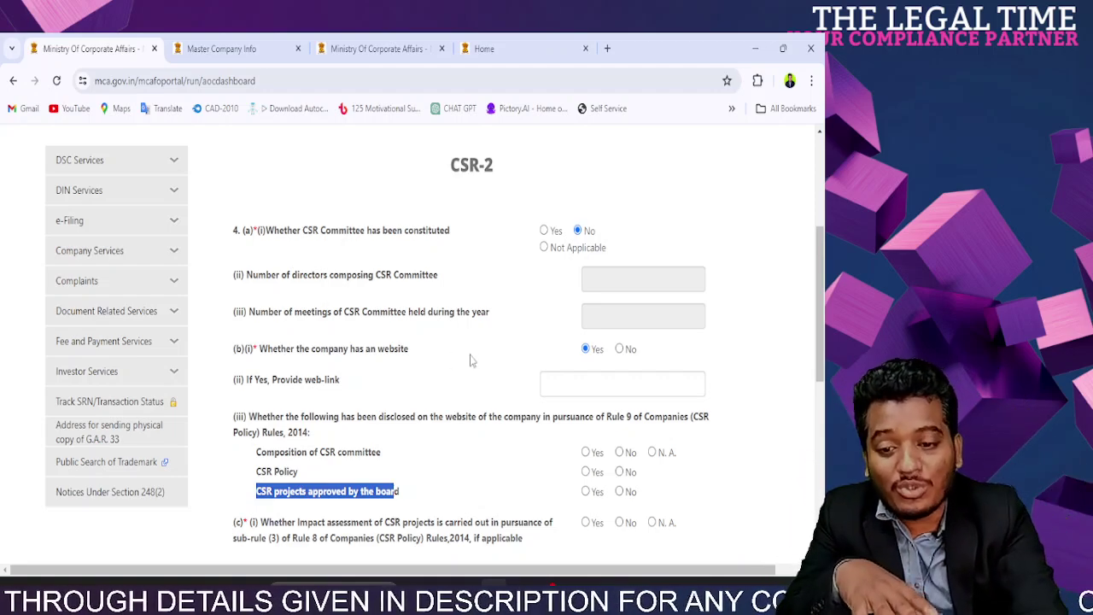
# Step: Mark board-approved CSR projects as disclosed online and move into the web-link field
pyautogui.click(586, 492)
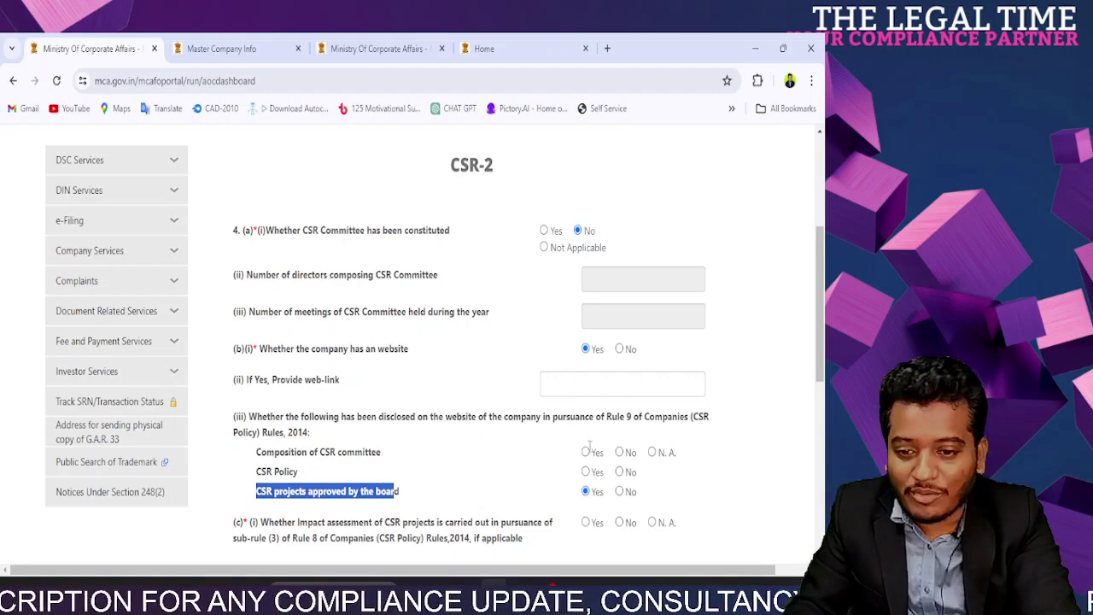
pyautogui.click(568, 453)
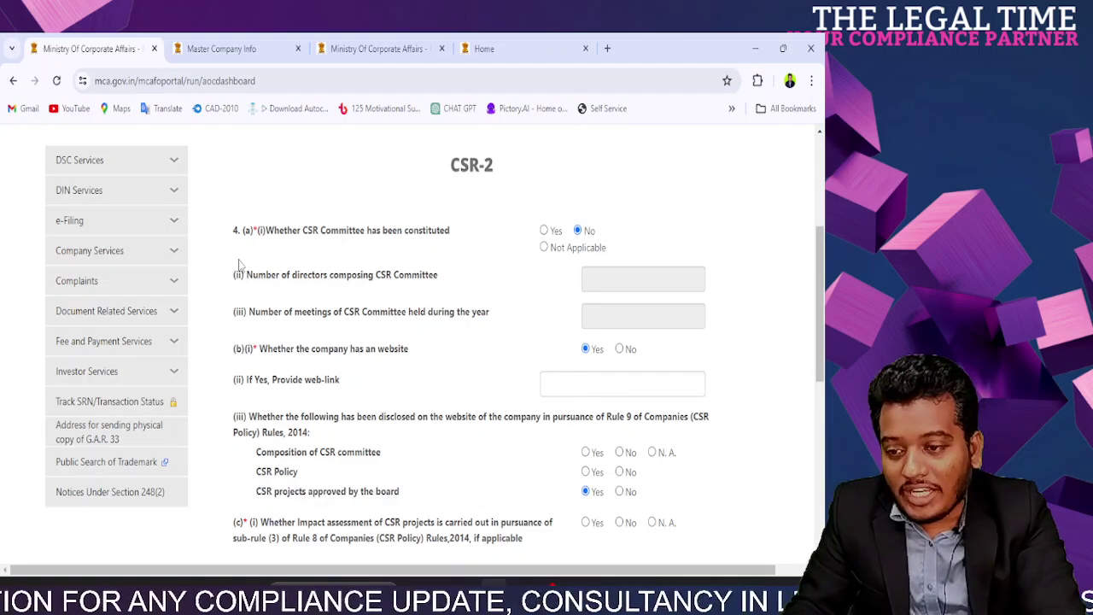
pyautogui.moveTo(247, 275); pyautogui.dragTo(477, 273)
pyautogui.click(478, 278)
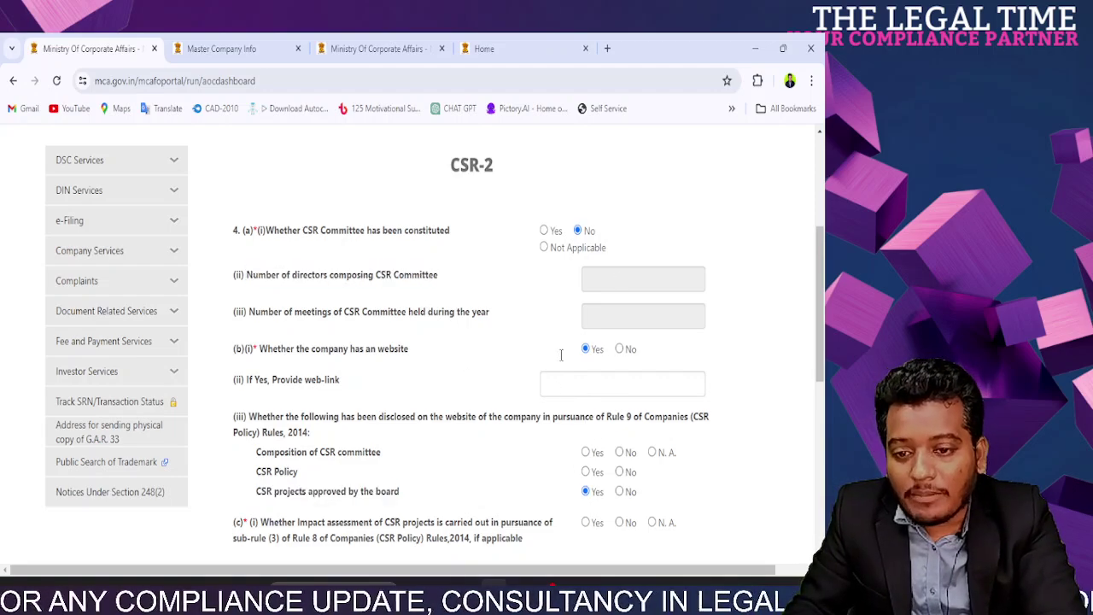
pyautogui.moveTo(258, 379); pyautogui.dragTo(442, 403)
pyautogui.click(562, 386)
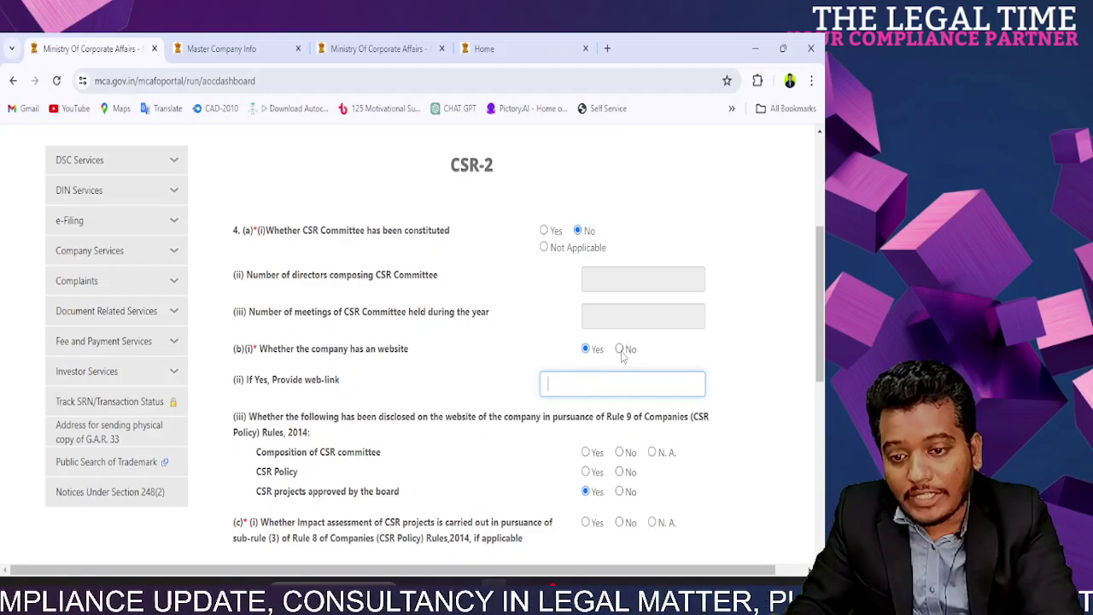
# Step: Answer No to whether the company has a website
pyautogui.click(620, 350)
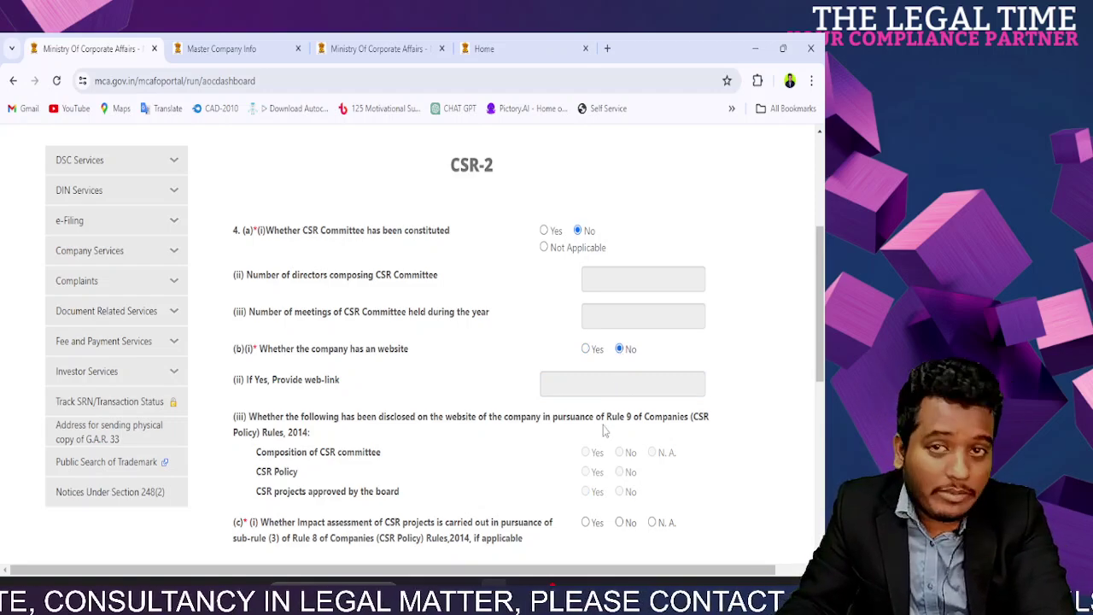
pyautogui.moveTo(267, 387); pyautogui.dragTo(396, 387)
pyautogui.click(394, 387)
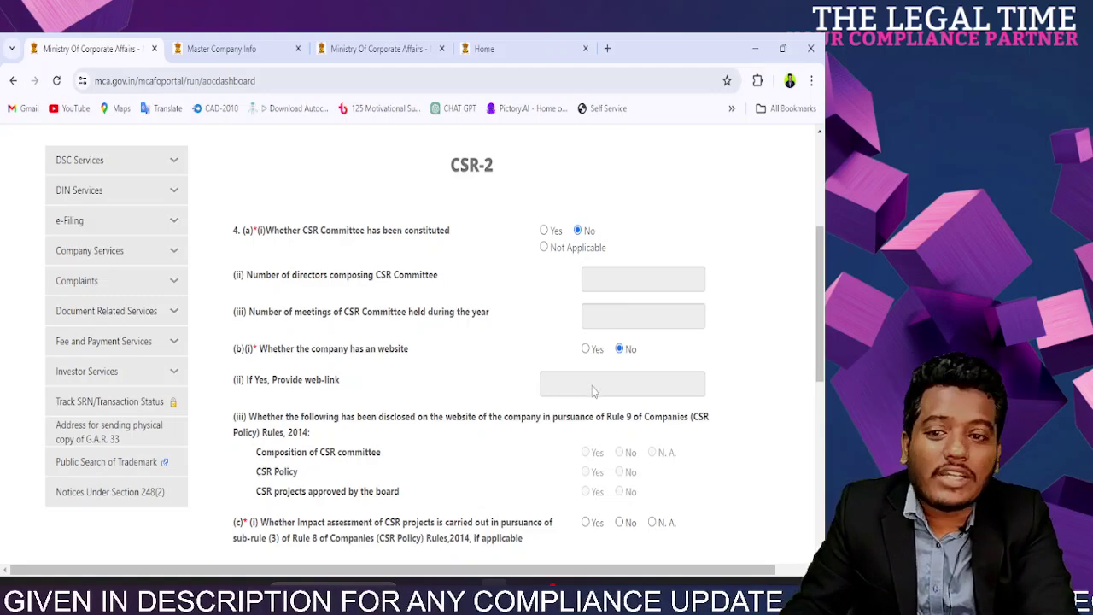
# Step: Review the now-disabled web-link and website disclosure questions further down the form
pyautogui.scroll(-2, 592, 393)
pyautogui.scroll(-2, 592, 393)
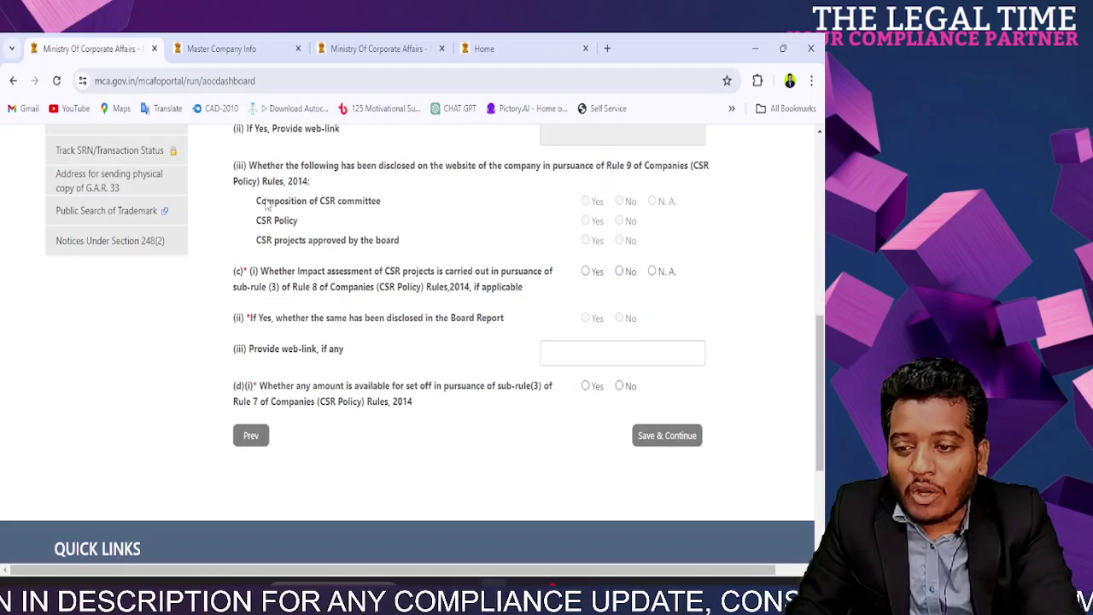
pyautogui.scroll(4, 273, 132)
pyautogui.moveTo(272, 407); pyautogui.dragTo(326, 410)
pyautogui.click(317, 417)
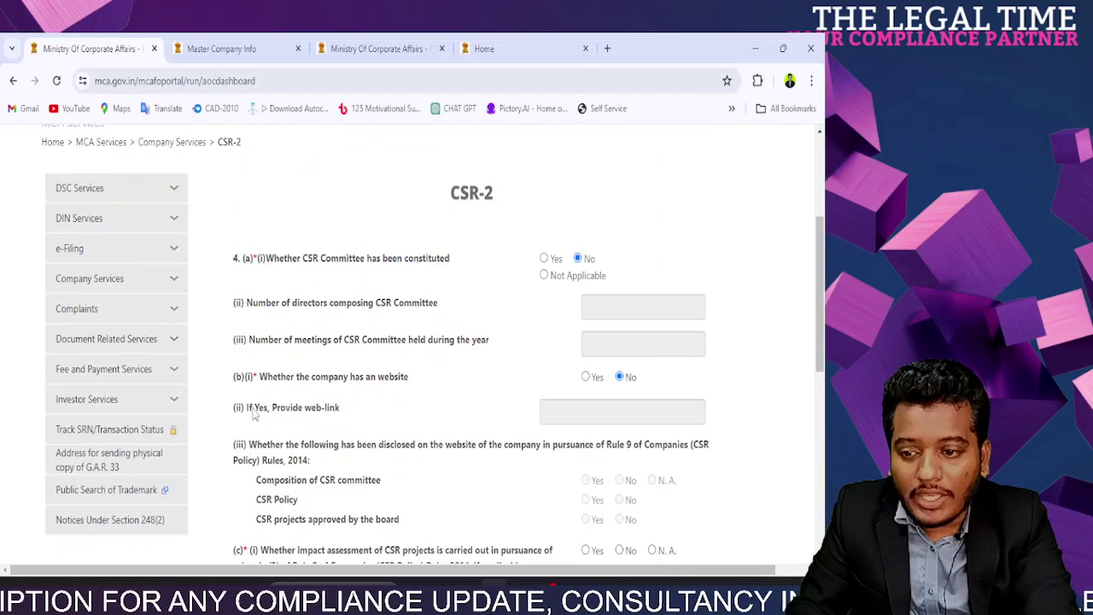
pyautogui.moveTo(265, 369); pyautogui.dragTo(442, 384)
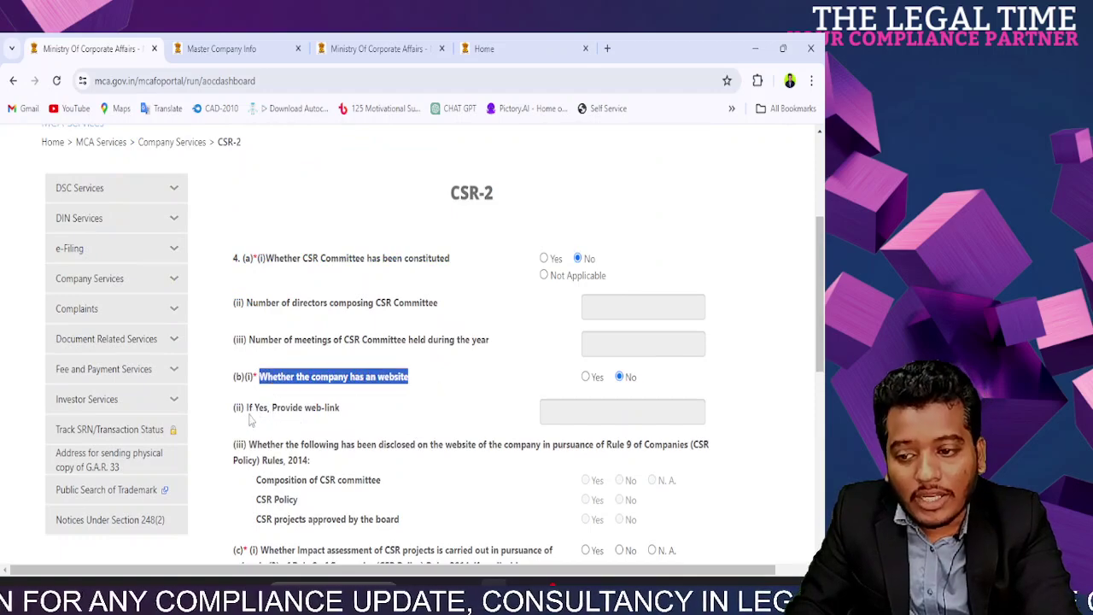
pyautogui.click(275, 415)
pyautogui.moveTo(275, 415); pyautogui.dragTo(362, 414)
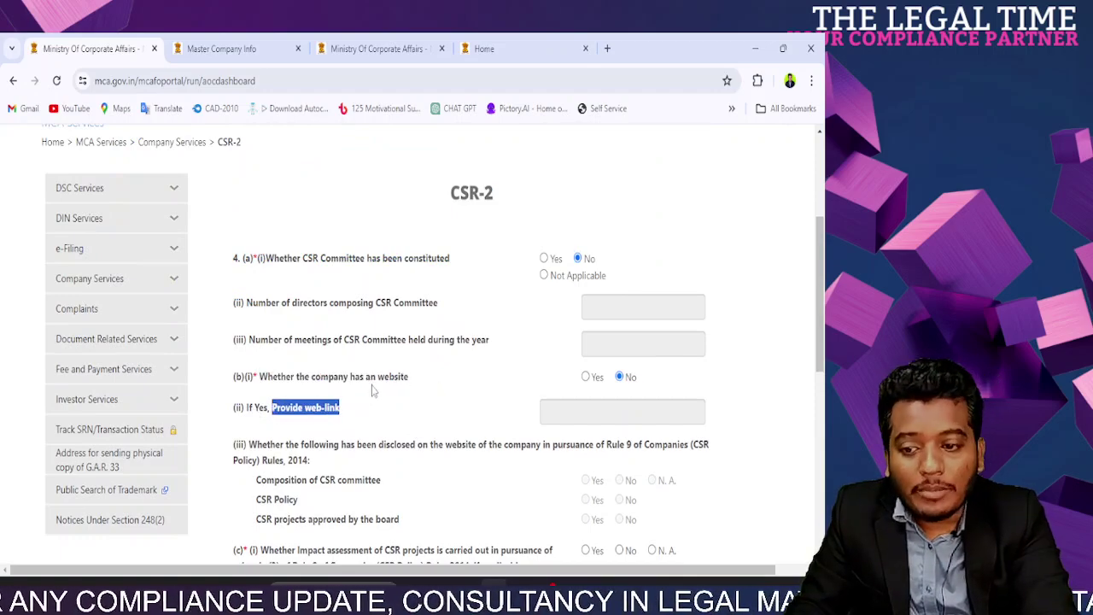
pyautogui.click(373, 390)
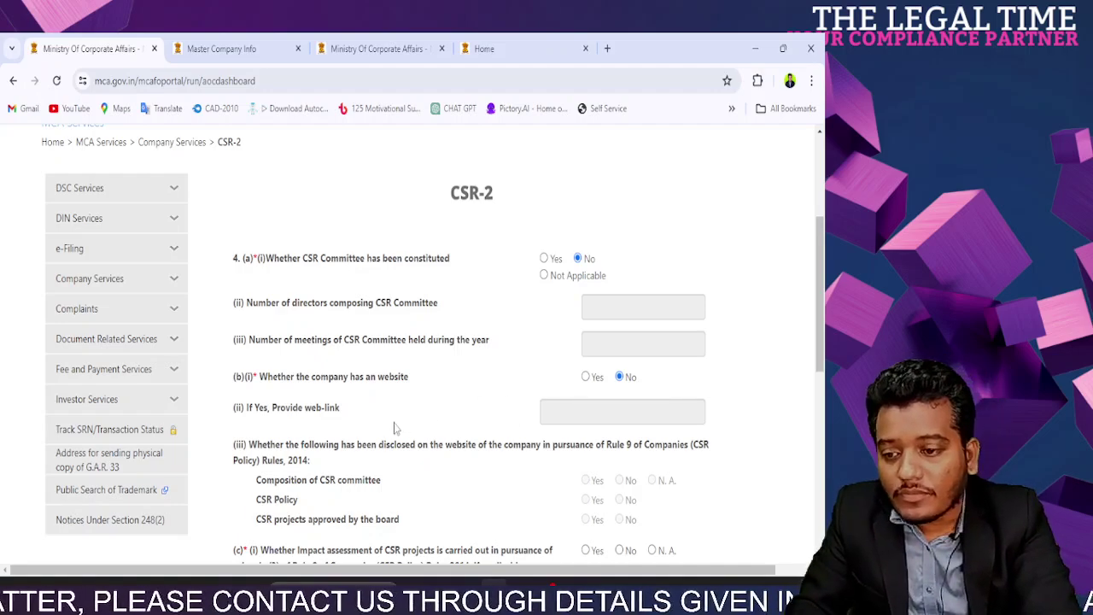
pyautogui.scroll(-3, 395, 427)
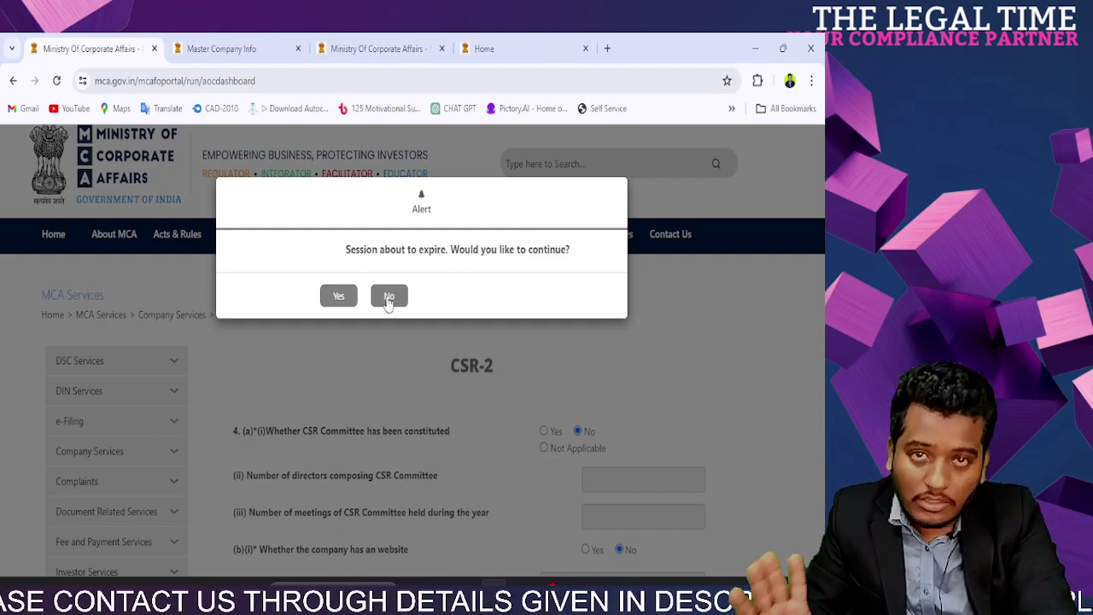
# Step: Dismiss the session-expiry alert and scroll down to impact assessment question (c)(i)
pyautogui.click(388, 296)
pyautogui.scroll(-3, 401, 333)
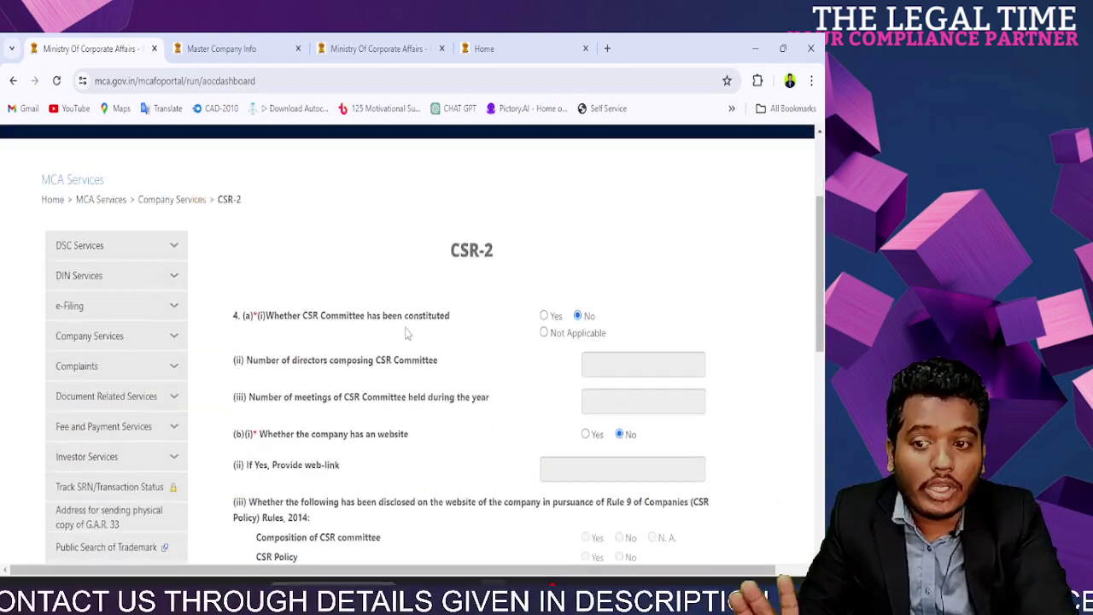
pyautogui.scroll(-3, 384, 372)
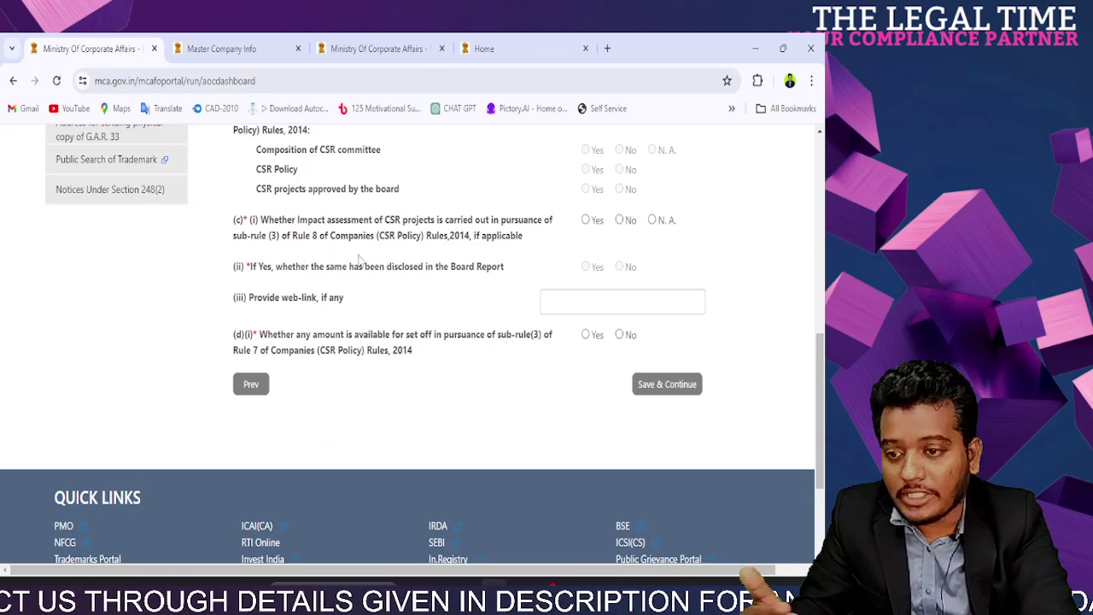
pyautogui.scroll(3, 362, 282)
pyautogui.moveTo(257, 367); pyautogui.dragTo(611, 373)
pyautogui.click(433, 414)
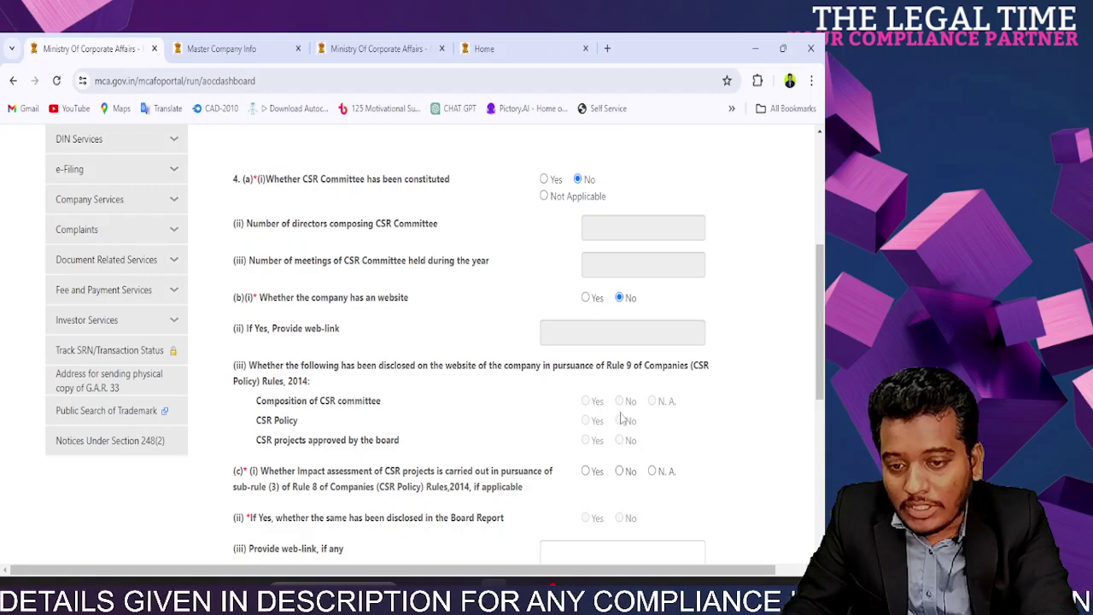
pyautogui.scroll(-3, 286, 480)
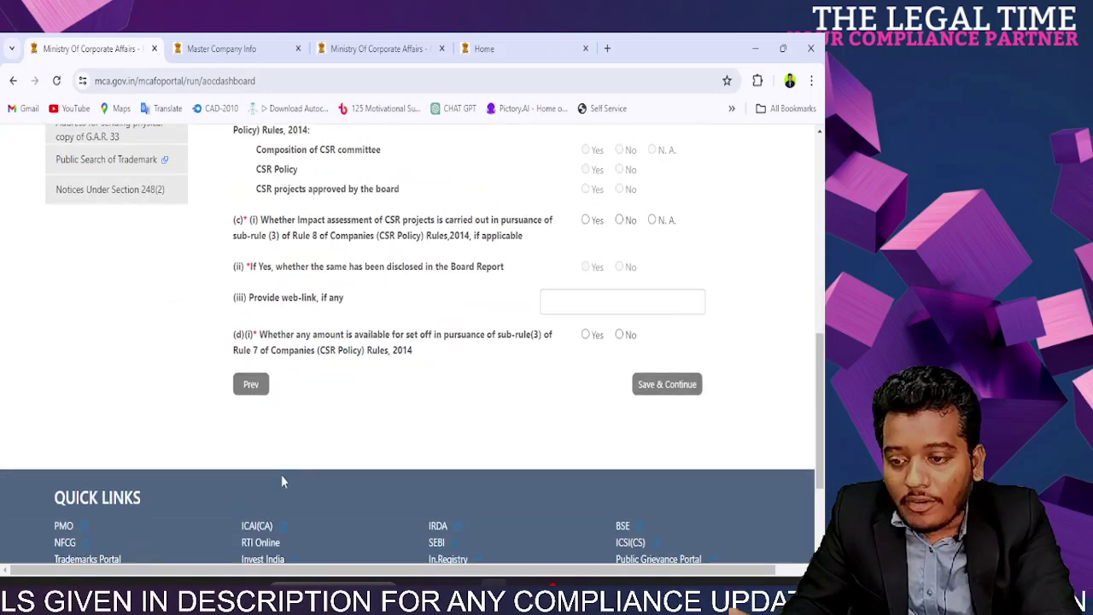
pyautogui.moveTo(270, 222); pyautogui.dragTo(519, 250)
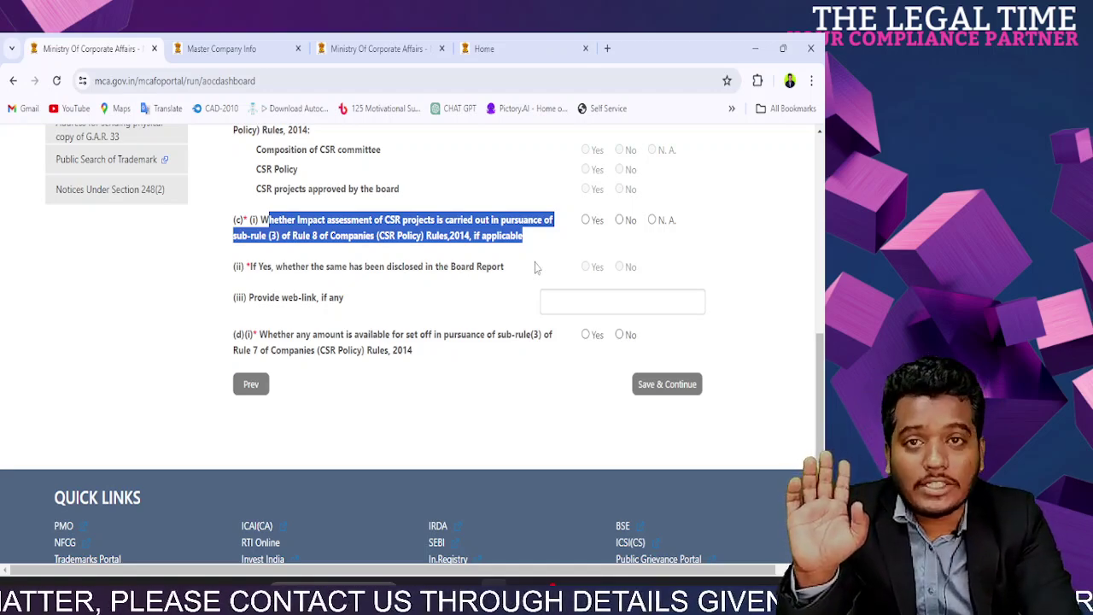
# Step: Review impact assessment question (c)(i) and its Board Report disclosure follow-up
pyautogui.click(515, 238)
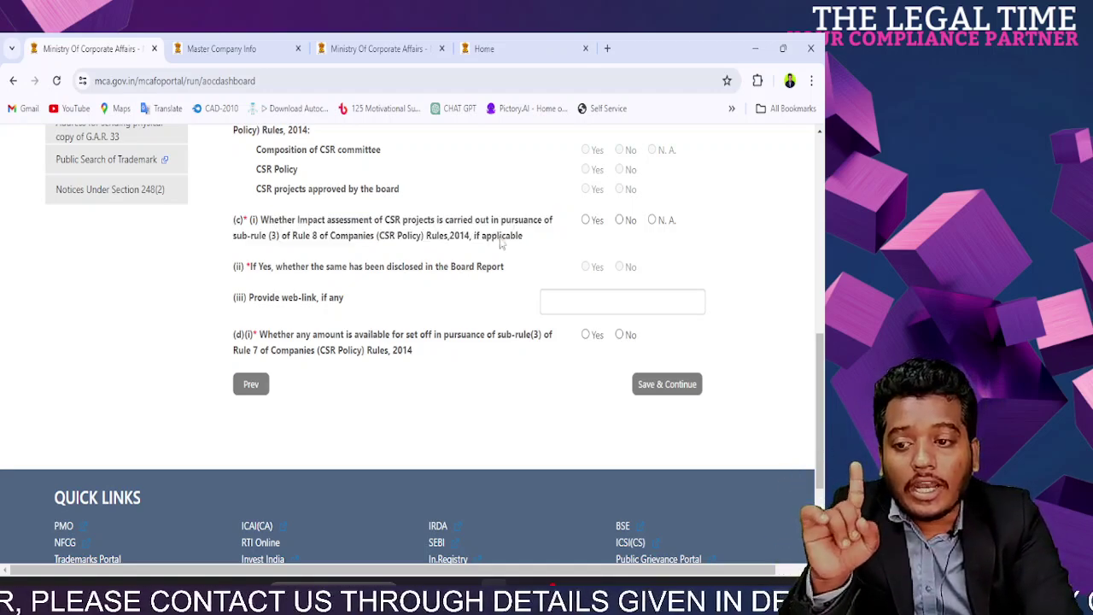
pyautogui.moveTo(298, 223); pyautogui.dragTo(373, 227)
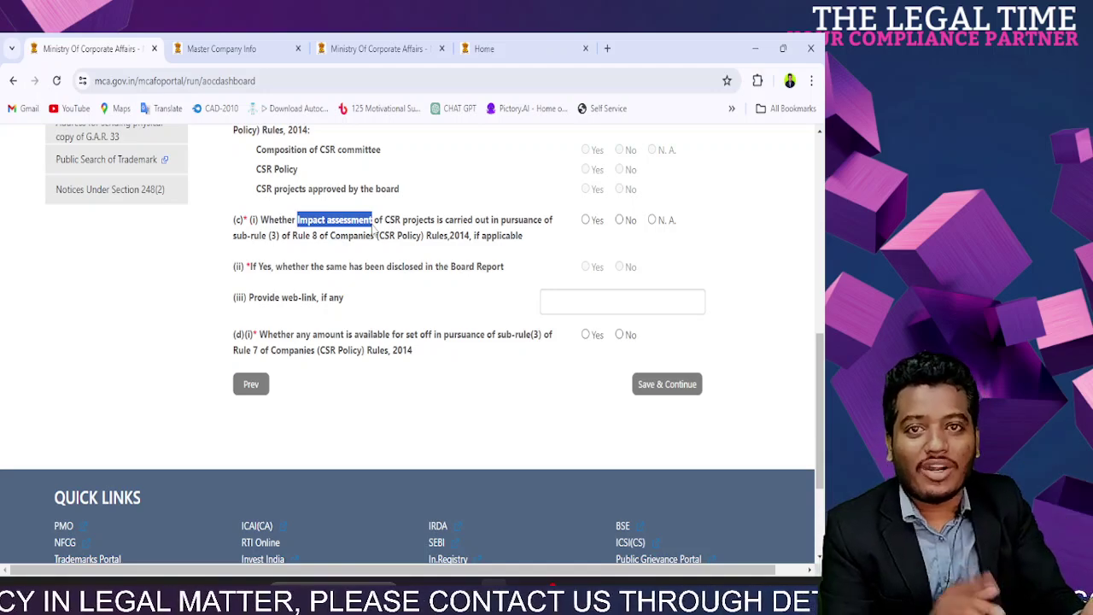
pyautogui.moveTo(519, 257); pyautogui.dragTo(297, 213)
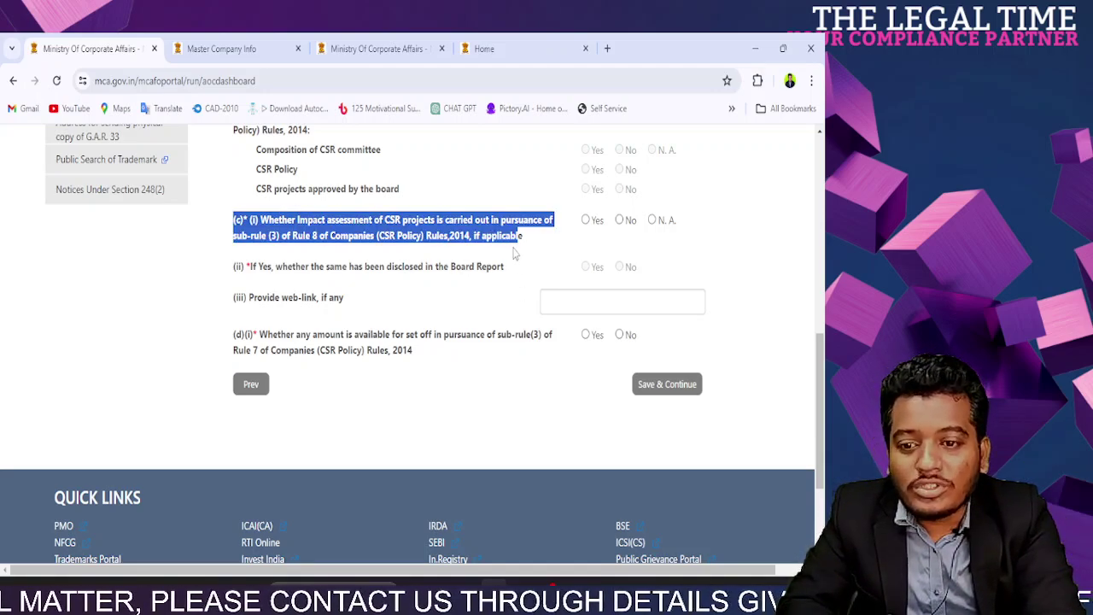
pyautogui.click(527, 247)
pyautogui.moveTo(526, 247); pyautogui.dragTo(232, 215)
pyautogui.click(303, 275)
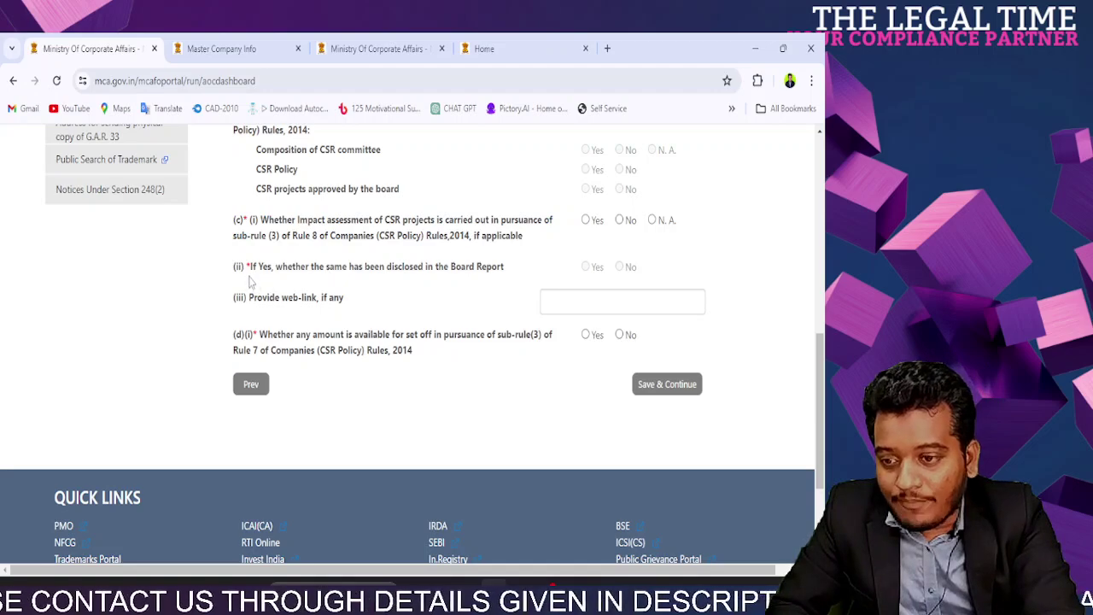
pyautogui.moveTo(253, 276); pyautogui.dragTo(499, 268)
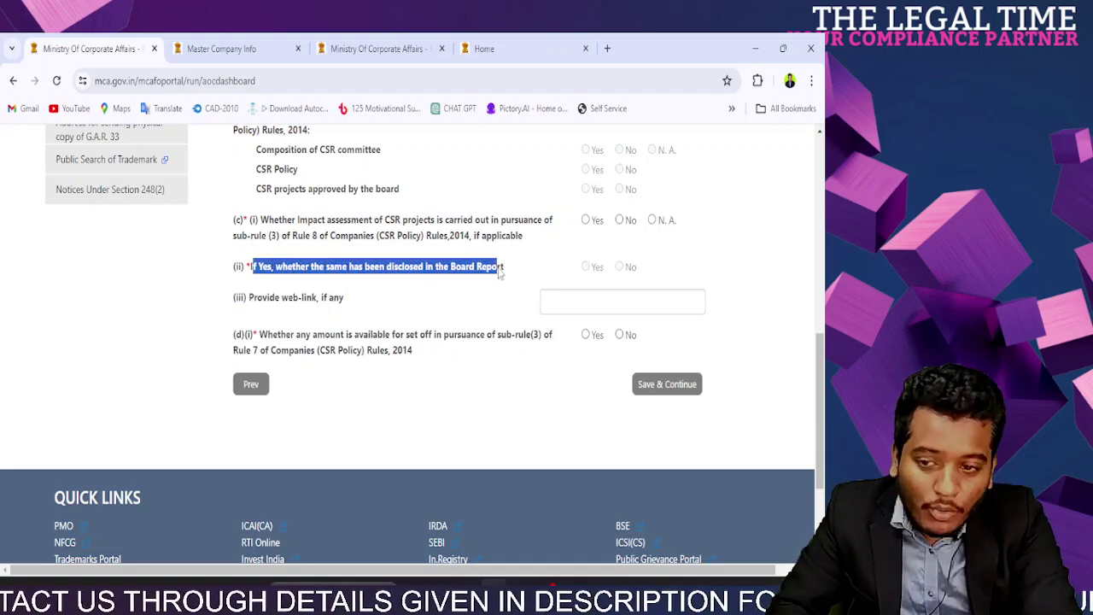
pyautogui.click(565, 270)
# Step: Answer No to impact assessment, leave the web-link blank, and highlight the set-off question
pyautogui.click(585, 219)
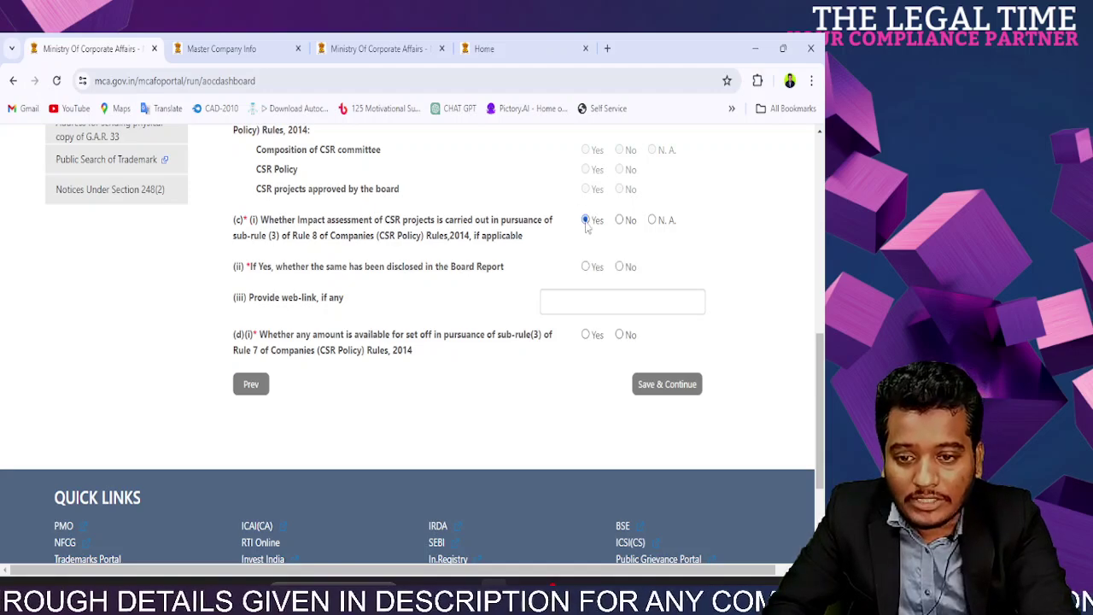
pyautogui.click(586, 266)
pyautogui.click(620, 220)
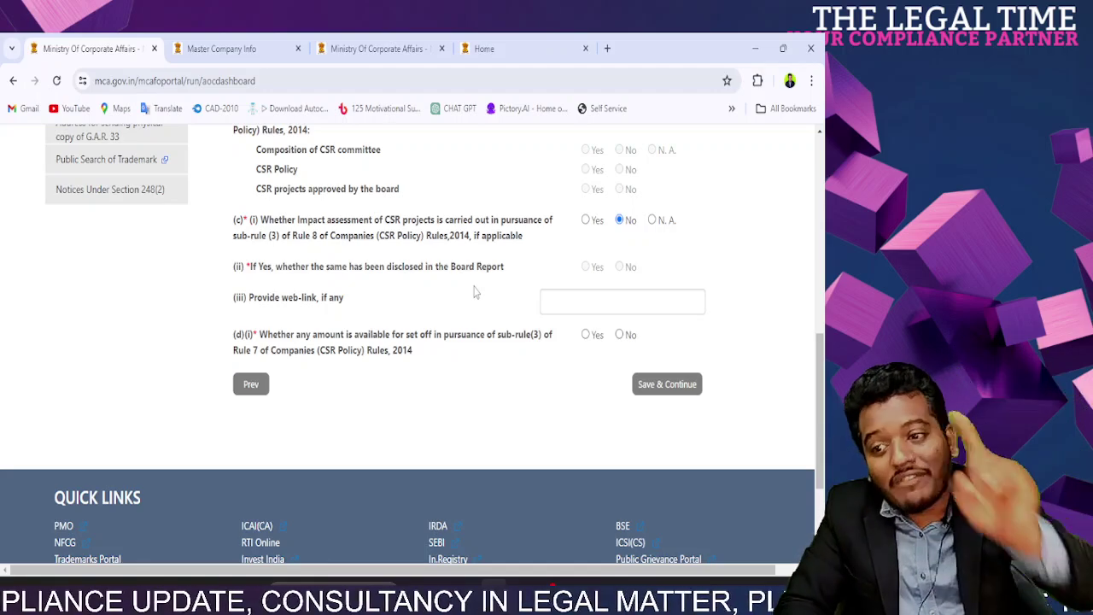
pyautogui.click(599, 310)
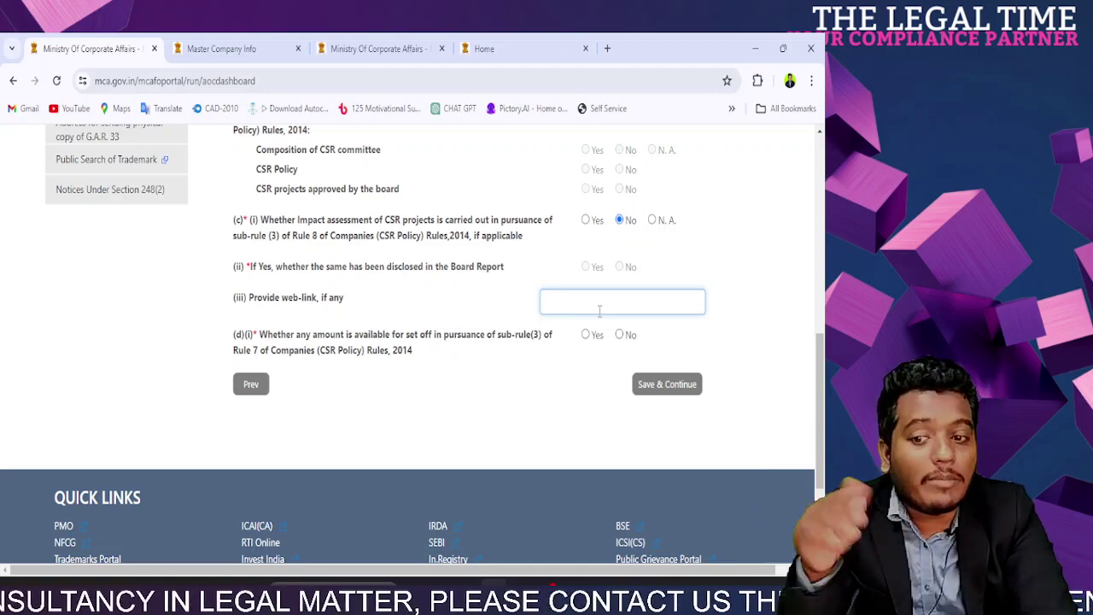
pyautogui.click(374, 399)
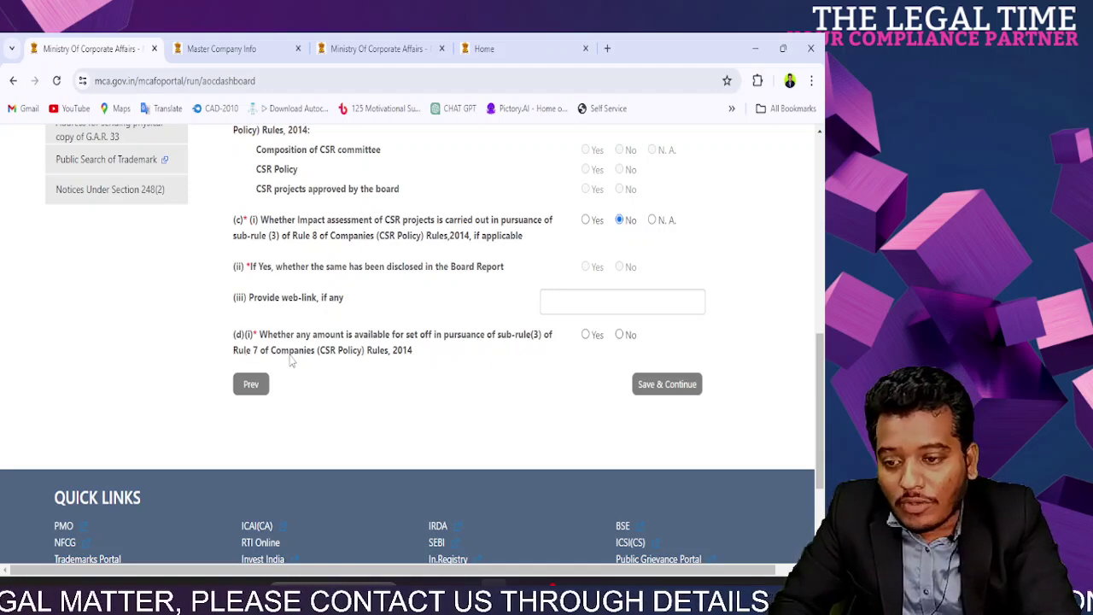
pyautogui.moveTo(414, 353); pyautogui.dragTo(250, 323)
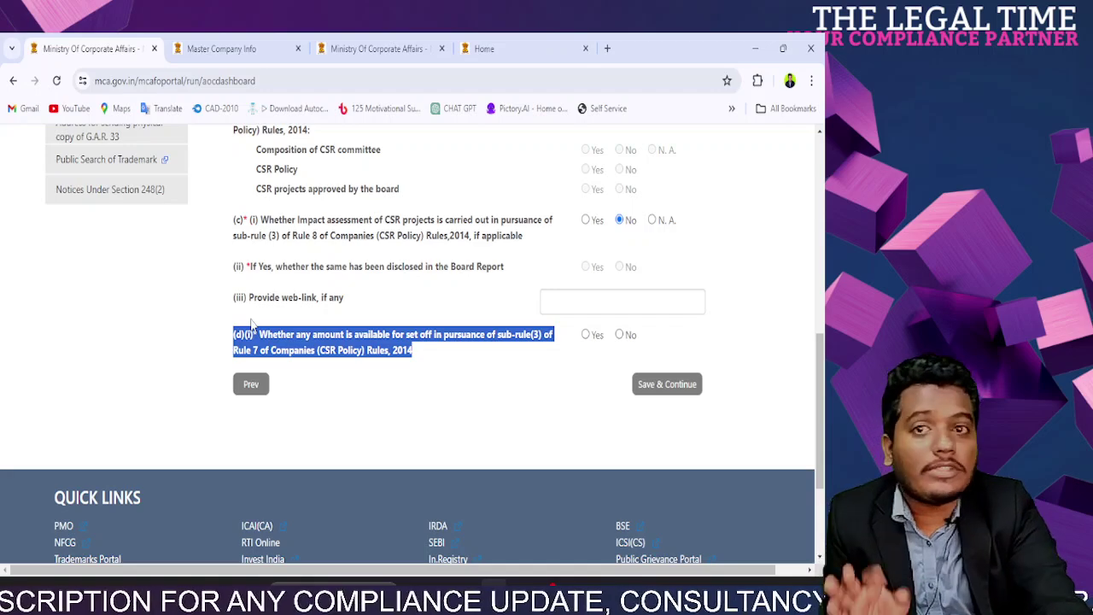
# Step: Answer Yes to set-off availability question (d)(i), which brings up the portal's error page
pyautogui.click(395, 385)
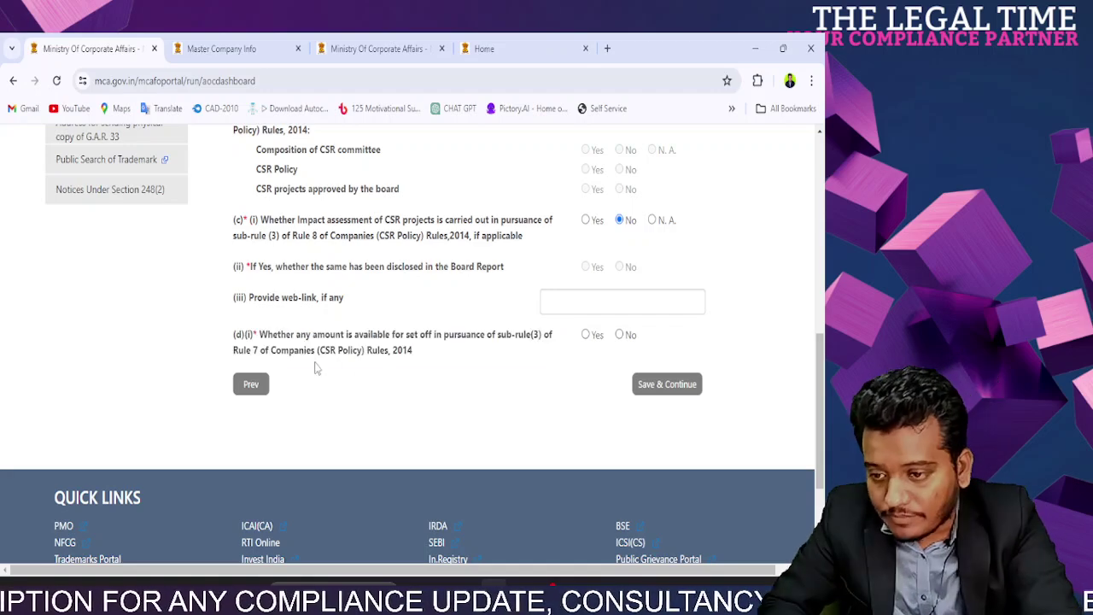
pyautogui.click(586, 336)
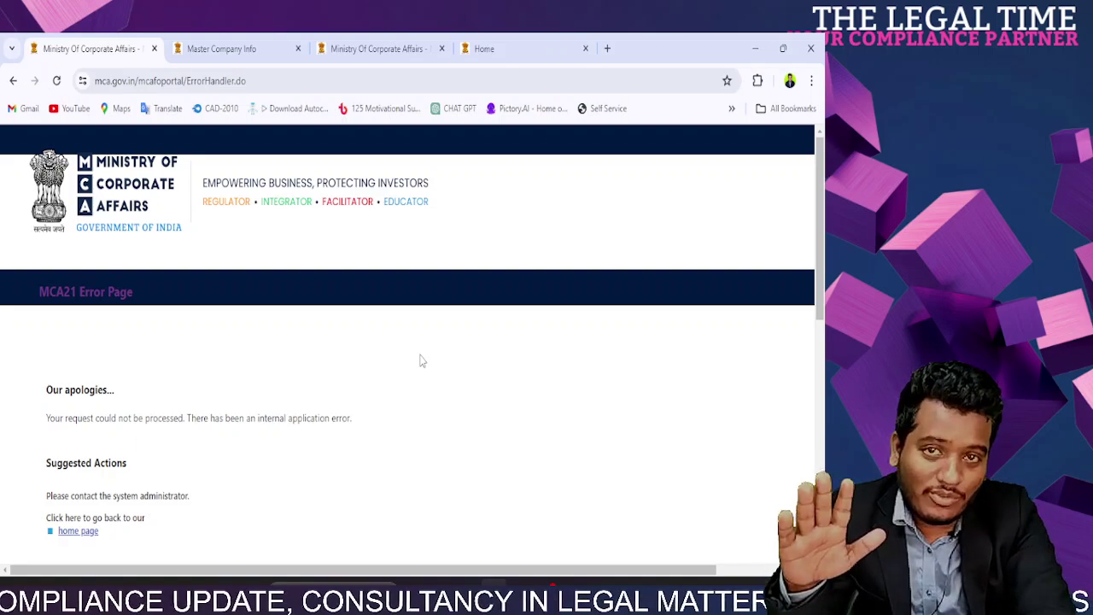
# Step: Return to the MCA home page, dismiss the advisory, and open MCA Services > CSR-2
pyautogui.click(90, 189)
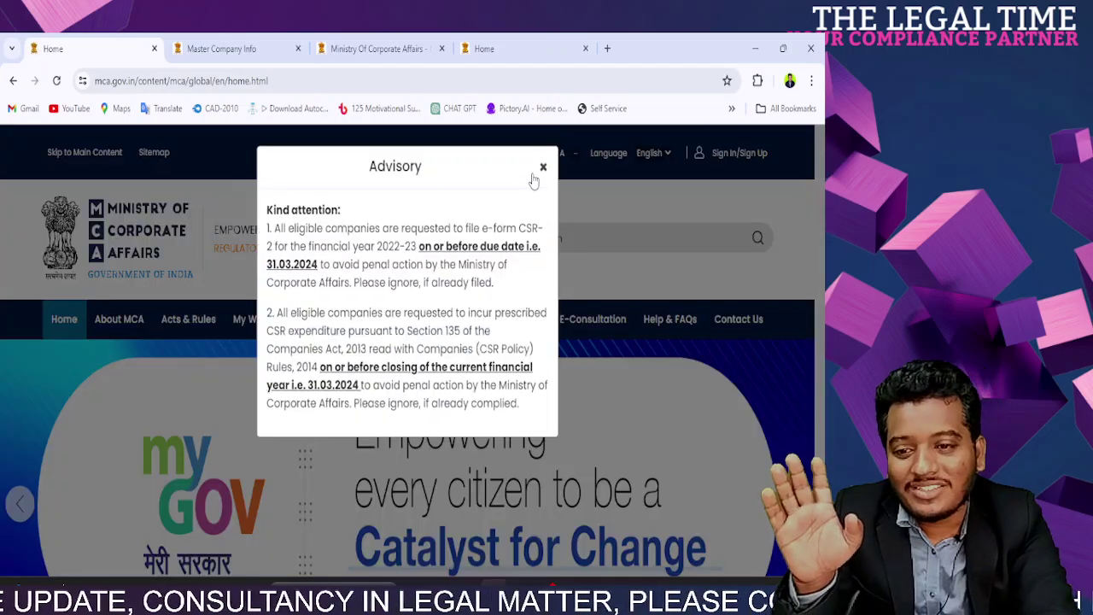
pyautogui.click(543, 167)
pyautogui.click(424, 320)
pyautogui.moveTo(389, 294)
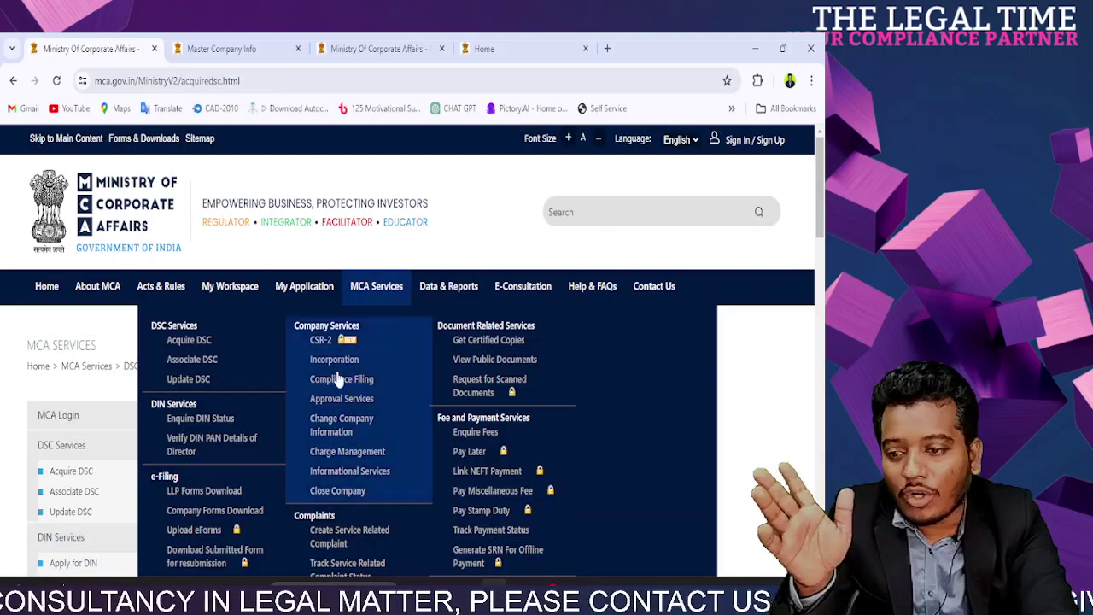
pyautogui.click(338, 346)
# Step: Enter the captcha, sign in, and open Existing Applications for CSR-2
pyautogui.scroll(-2, 436, 370)
pyautogui.scroll(-5, 436, 376)
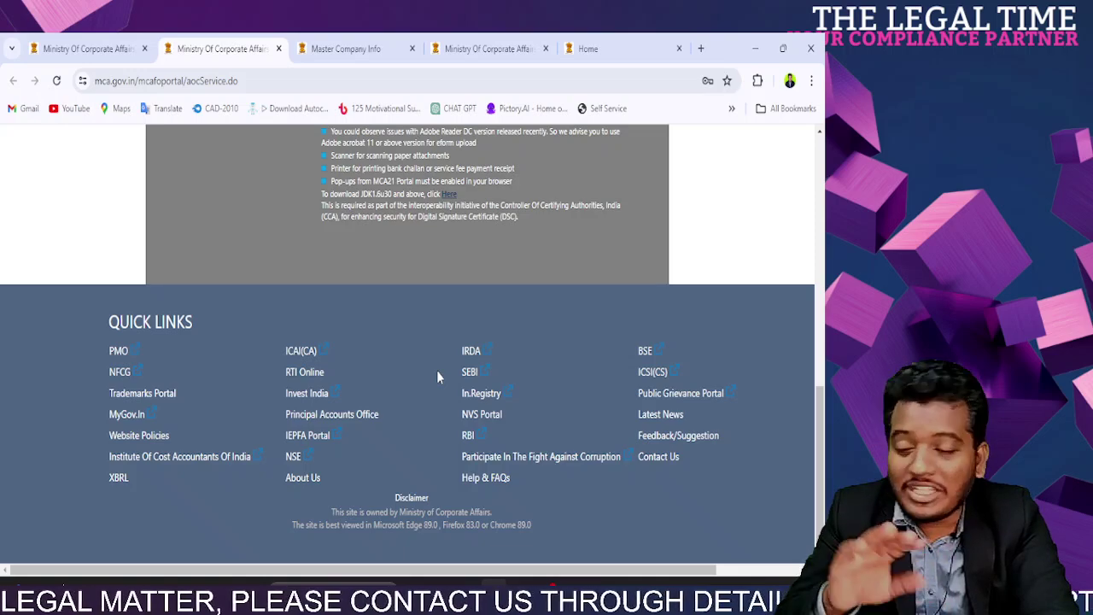
pyautogui.scroll(3, 436, 377)
pyautogui.click(218, 264)
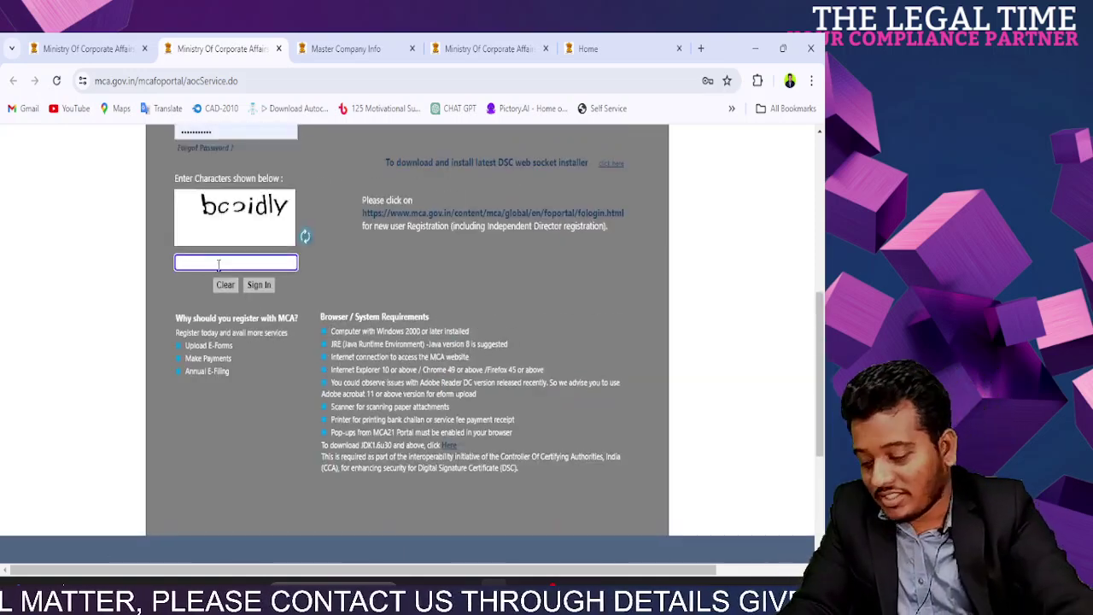
pyautogui.write('bcoi')
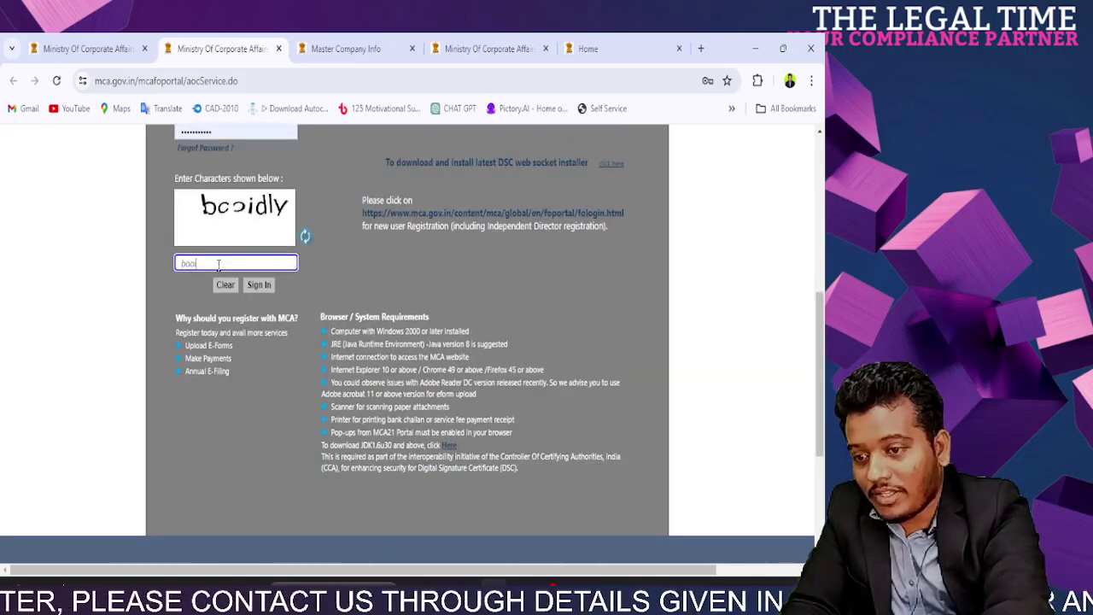
pyautogui.write('dly')
pyautogui.click(253, 287)
pyautogui.scroll(3, 328, 342)
pyautogui.scroll(-3, 327, 343)
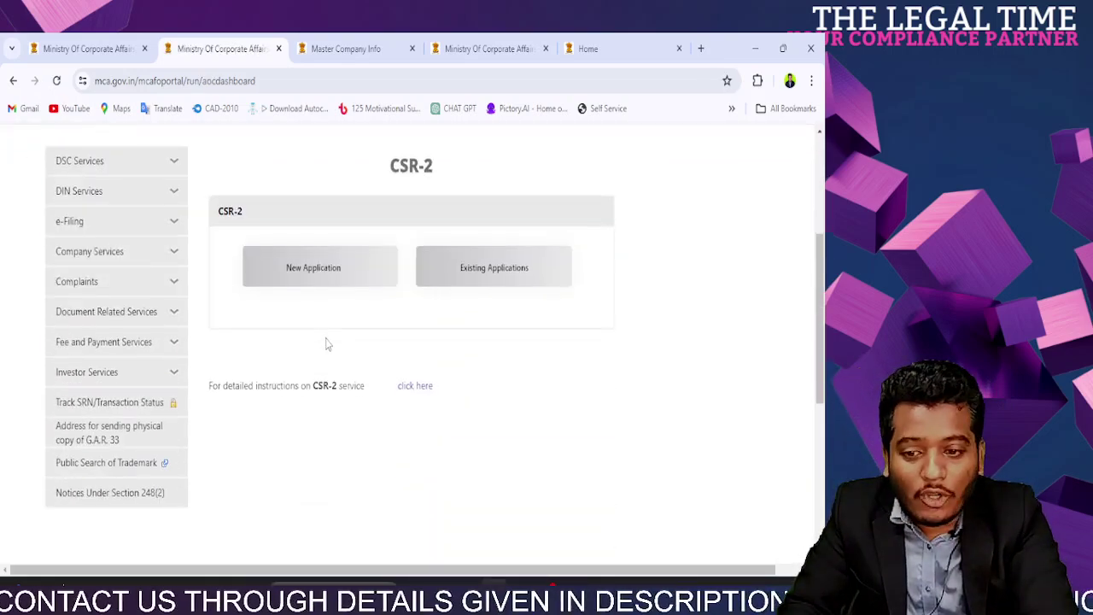
pyautogui.click(469, 272)
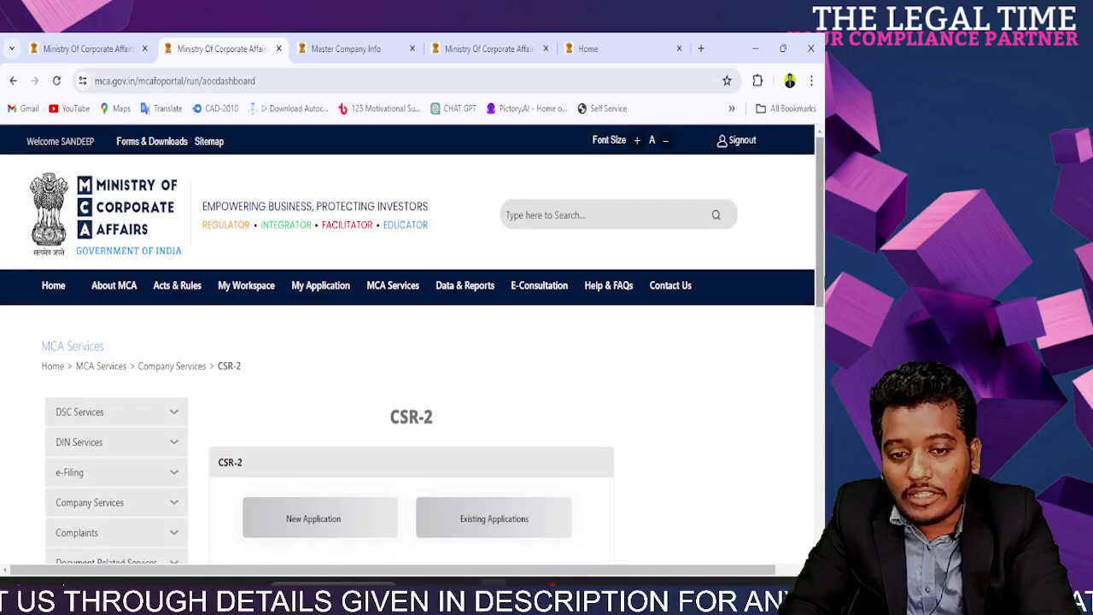
# Step: In the reopened form, answer Yes to set-off question (d)(i) and review the FY-1 set-off row
pyautogui.scroll(-1, 413, 342)
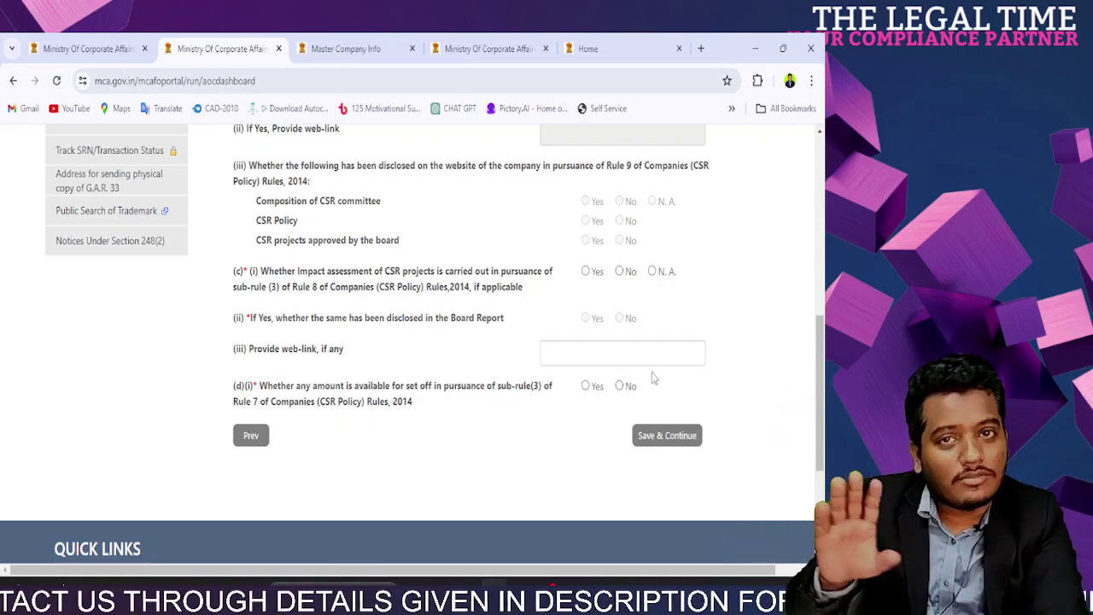
pyautogui.moveTo(821, 376); pyautogui.dragTo(816, 308)
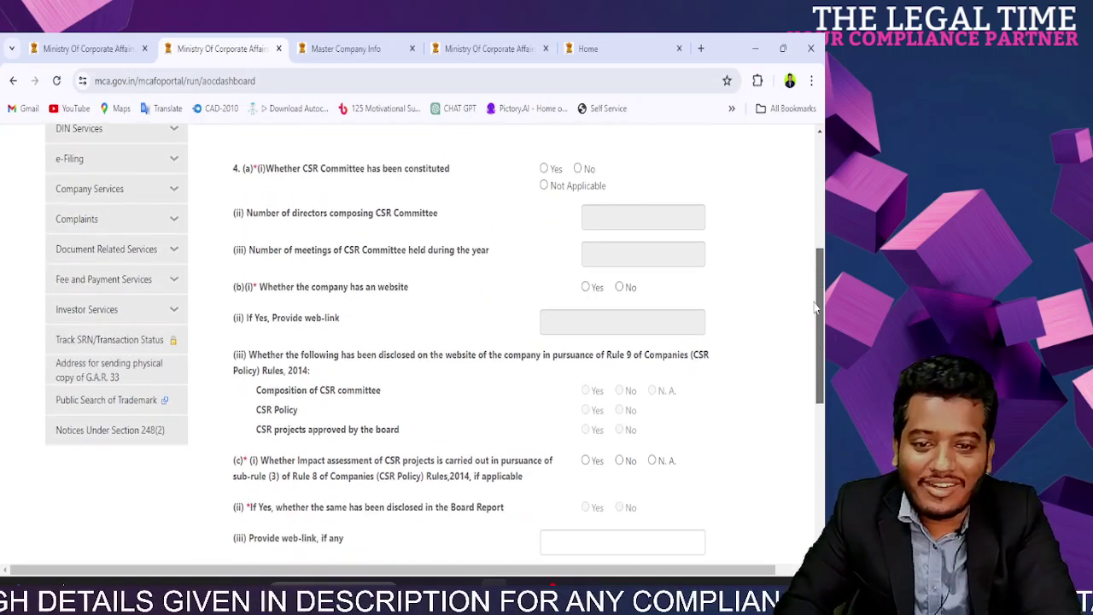
pyautogui.scroll(-5, 466, 291)
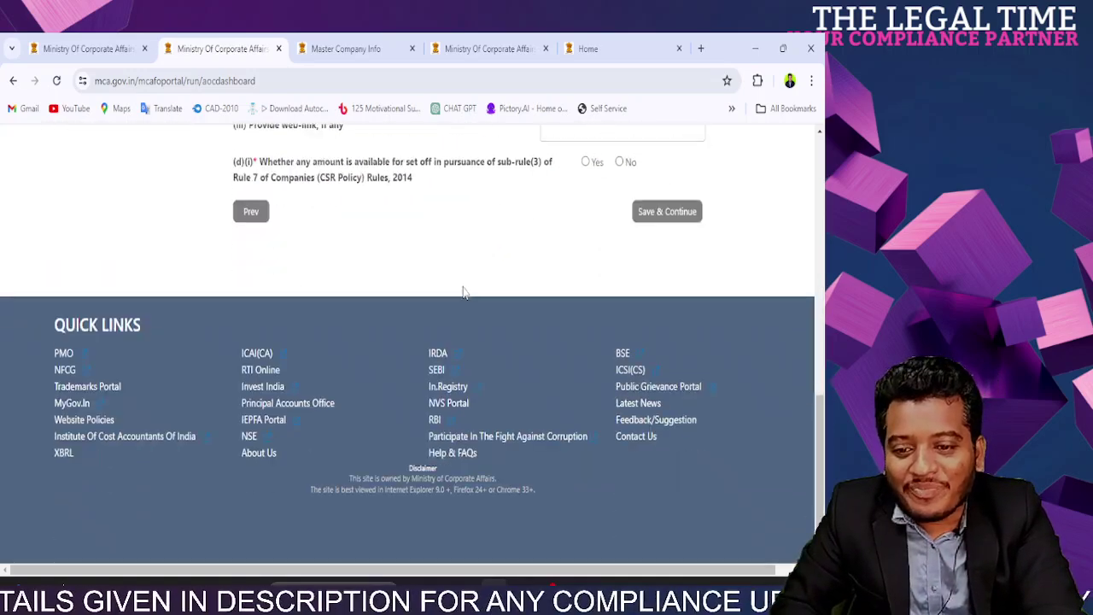
pyautogui.scroll(3, 464, 290)
pyautogui.moveTo(273, 417); pyautogui.dragTo(525, 434)
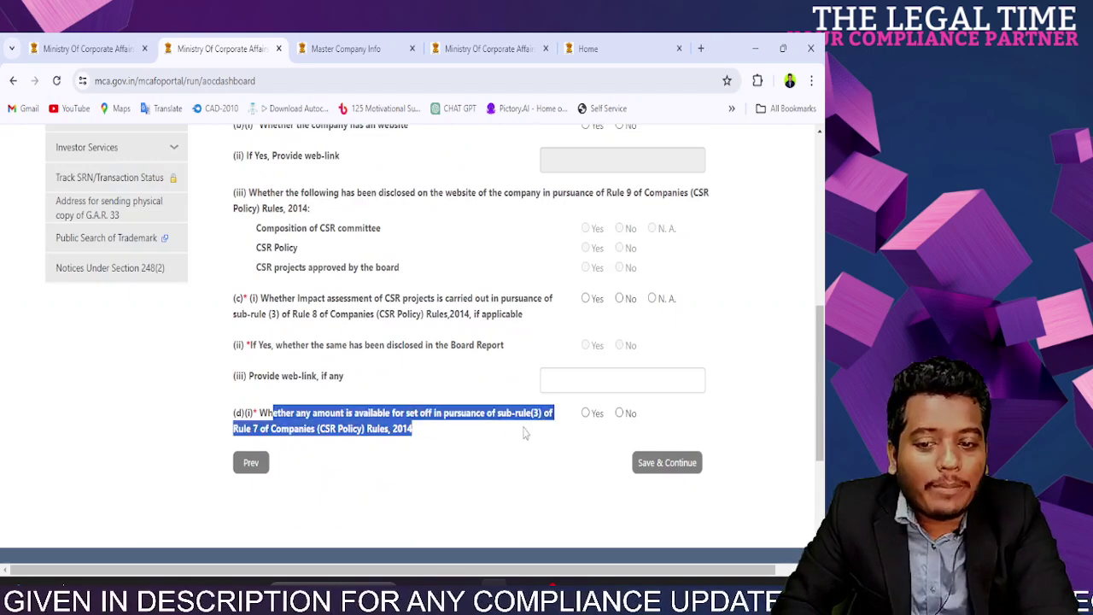
pyautogui.click(586, 413)
pyautogui.scroll(-5, 586, 415)
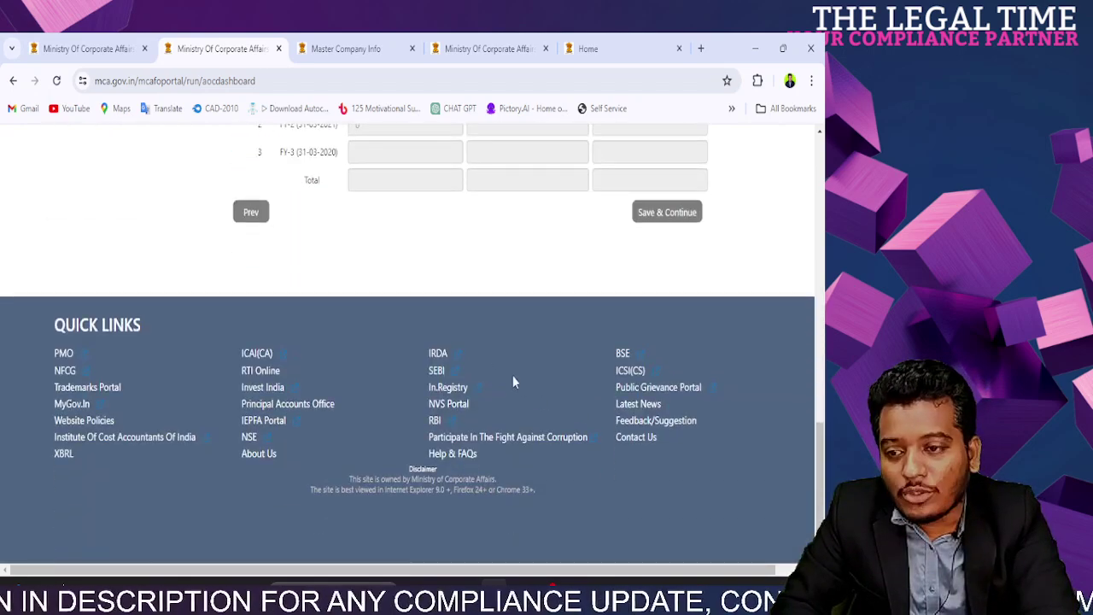
pyautogui.scroll(3, 756, 402)
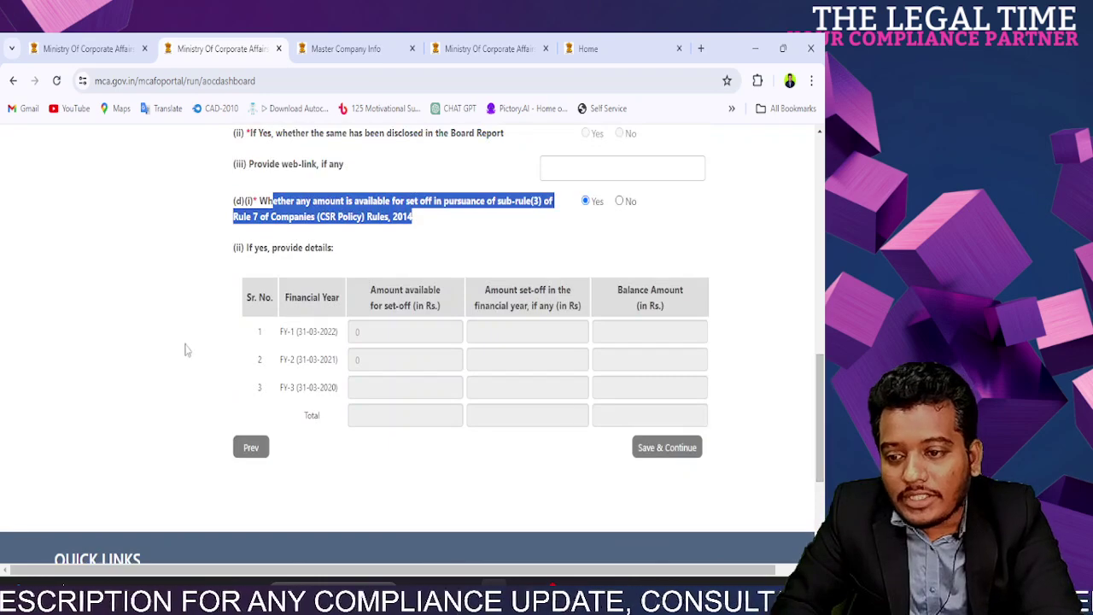
pyautogui.moveTo(286, 331); pyautogui.dragTo(344, 336)
pyautogui.click(387, 339)
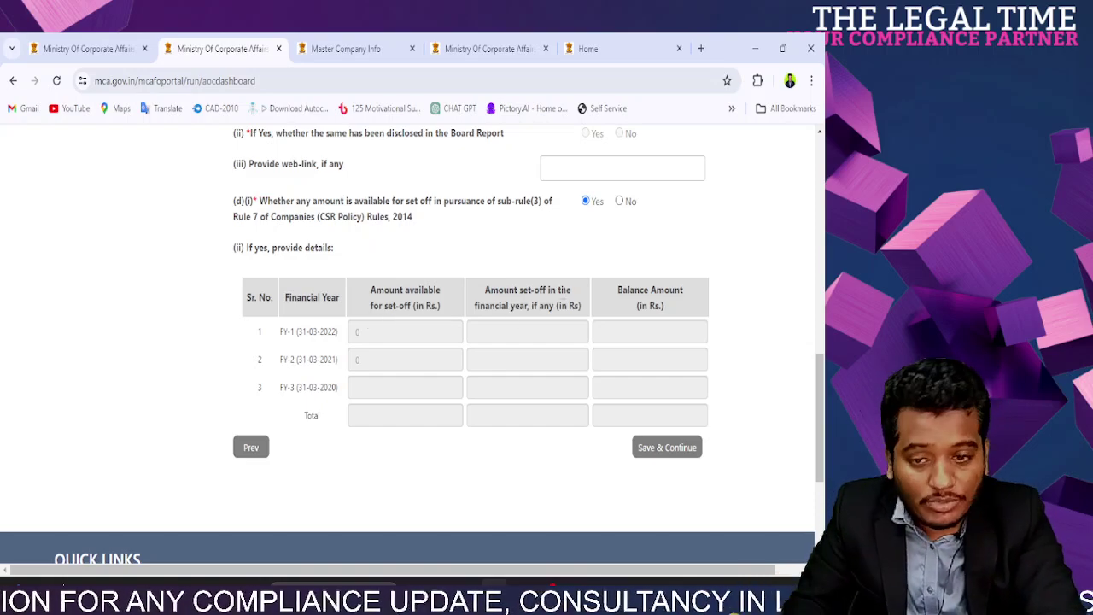
# Step: Change the set-off answer to No and save the section
pyautogui.click(619, 202)
pyautogui.click(663, 254)
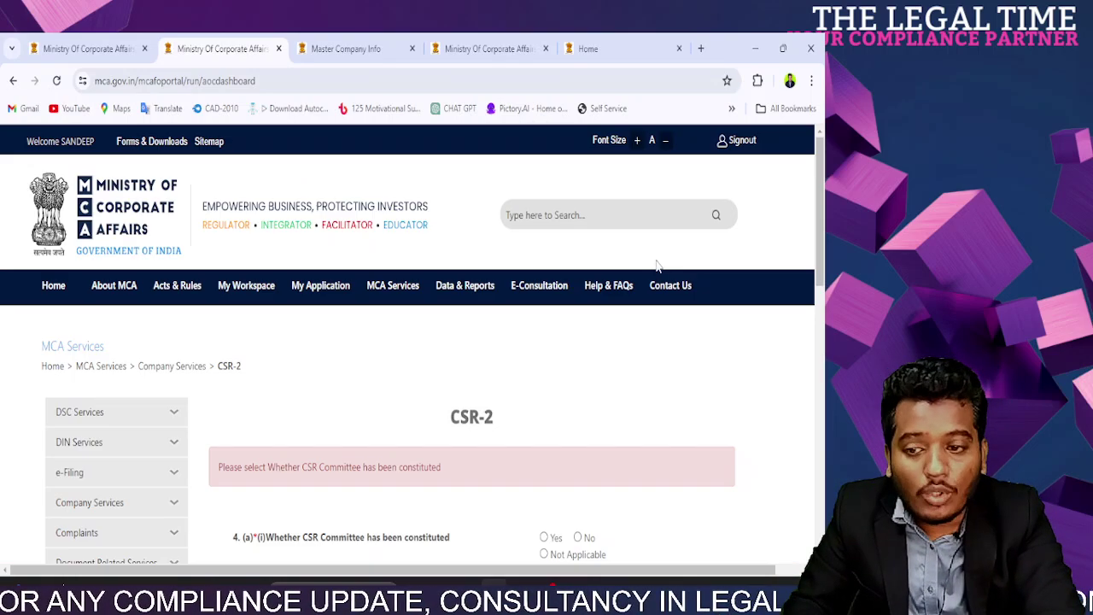
pyautogui.scroll(-3, 333, 339)
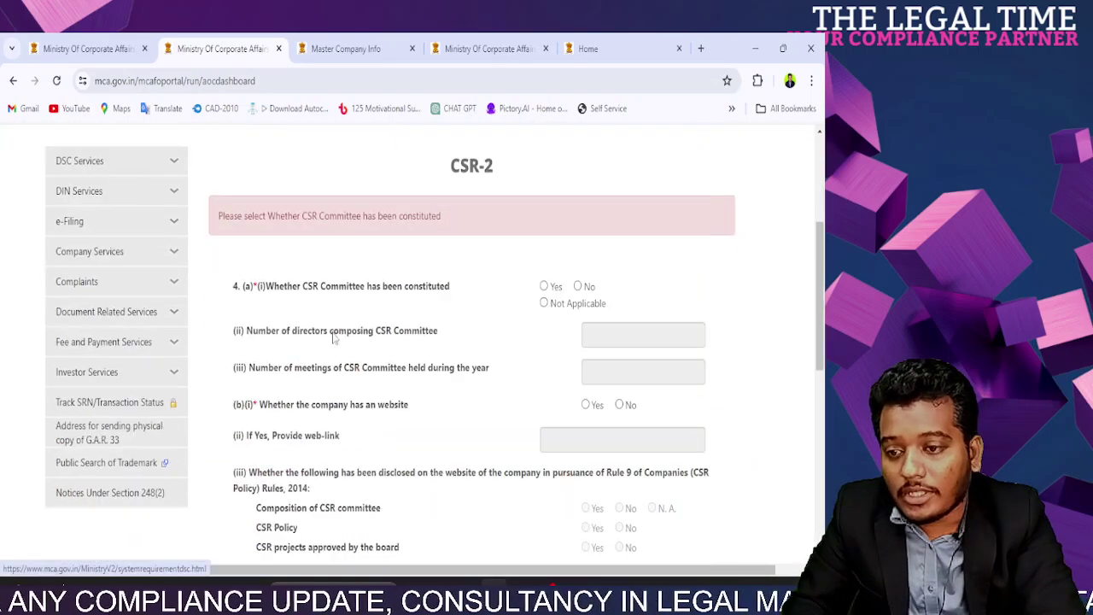
# Step: Answer No to whether a CSR Committee has been constituted
pyautogui.click(544, 286)
pyautogui.click(576, 287)
pyautogui.scroll(-10, 578, 315)
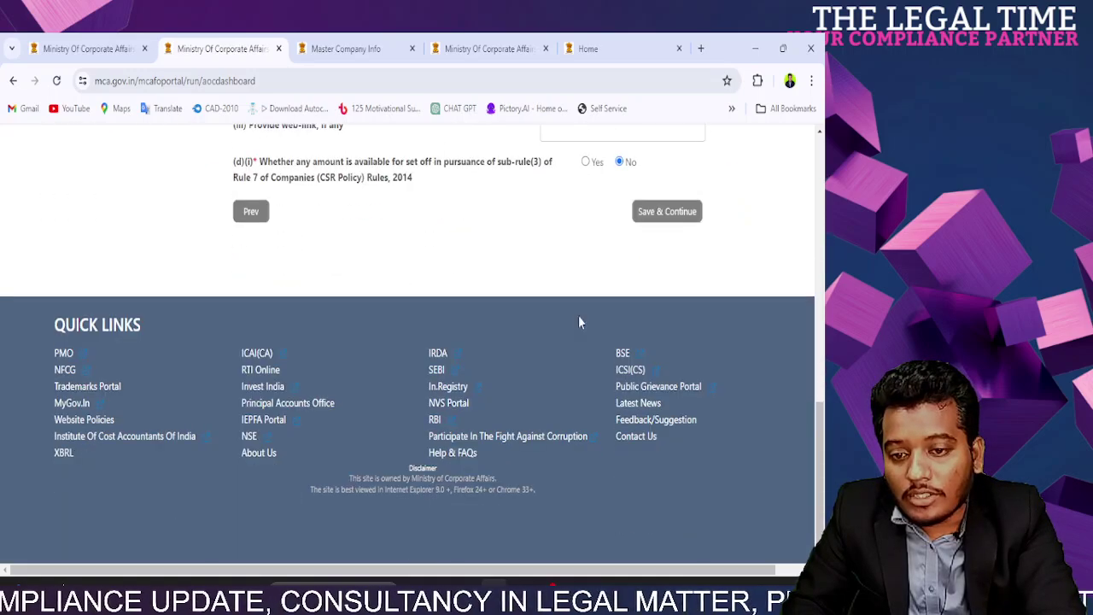
pyautogui.scroll(15, 610, 256)
pyautogui.moveTo(593, 304)
pyautogui.scroll(-3, 594, 303)
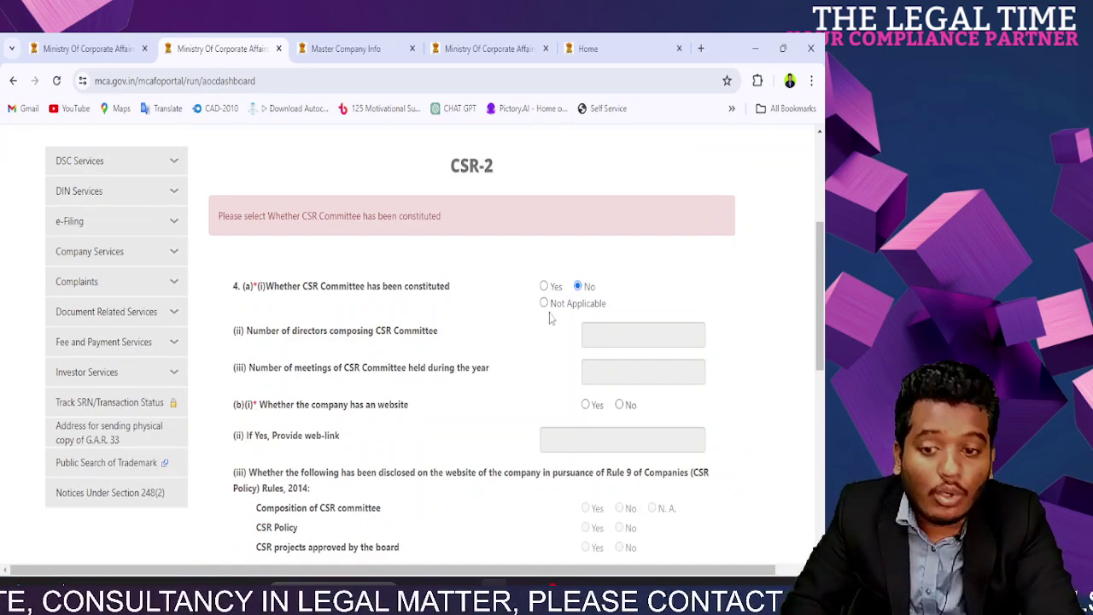
pyautogui.scroll(-10, 550, 318)
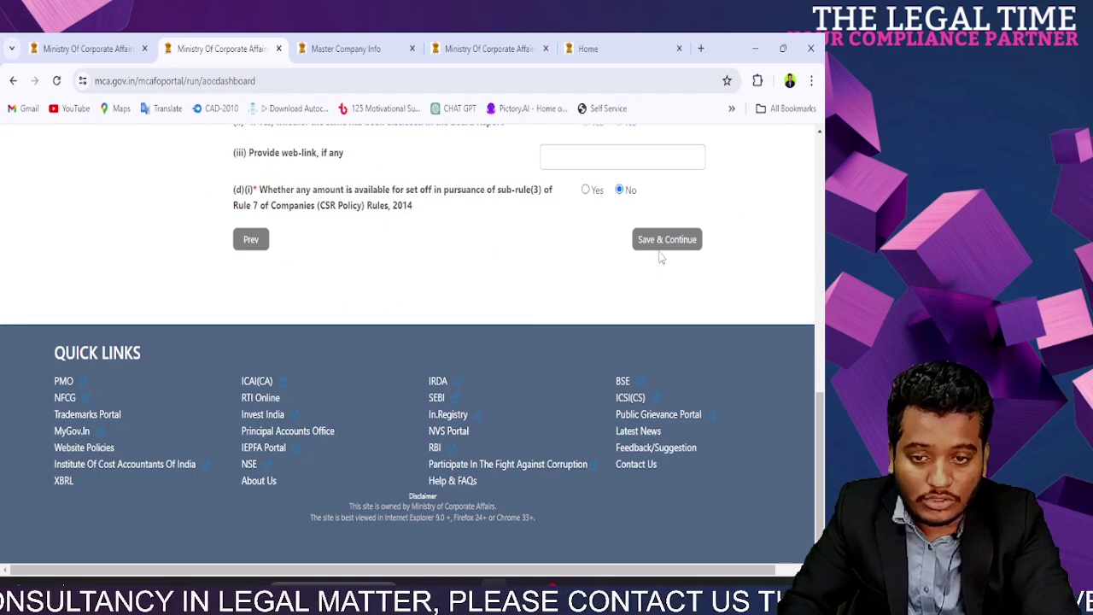
pyautogui.scroll(15, 659, 252)
pyautogui.moveTo(374, 307)
pyautogui.scroll(-3, 681, 305)
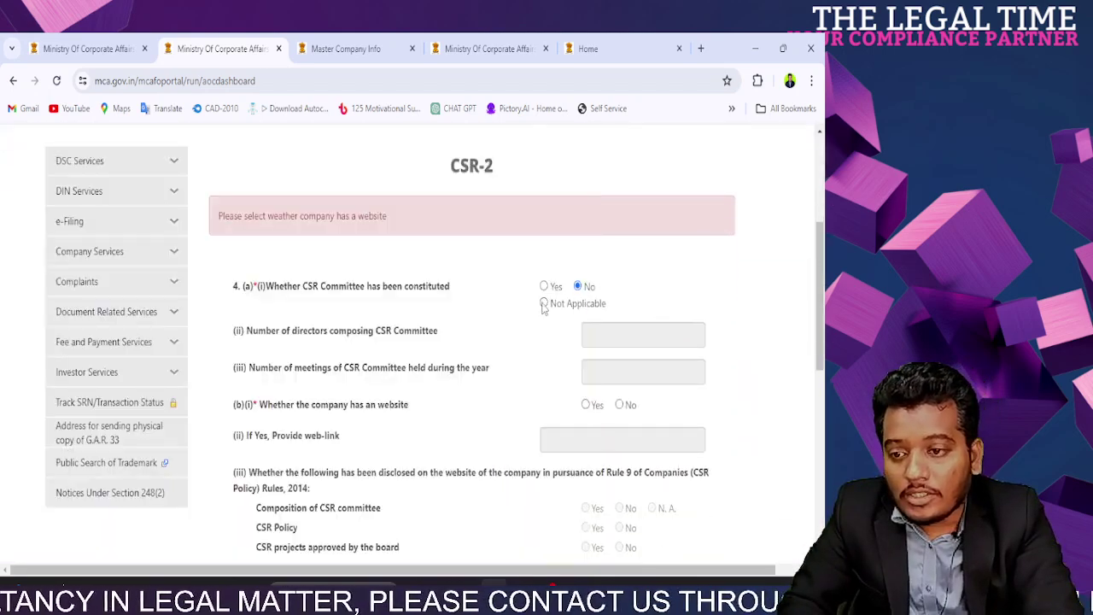
pyautogui.scroll(-3, 598, 291)
# Step: Answer No for company website and impact assessment, saving after each
pyautogui.click(620, 153)
pyautogui.scroll(-3, 650, 309)
pyautogui.click(662, 242)
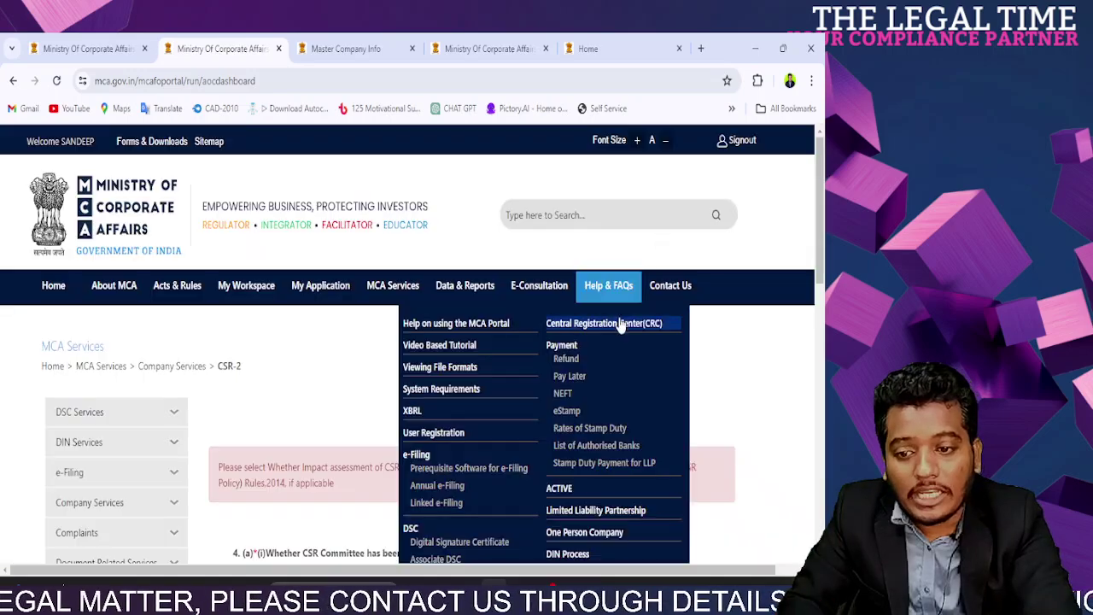
pyautogui.scroll(-5, 598, 342)
pyautogui.scroll(-3, 564, 368)
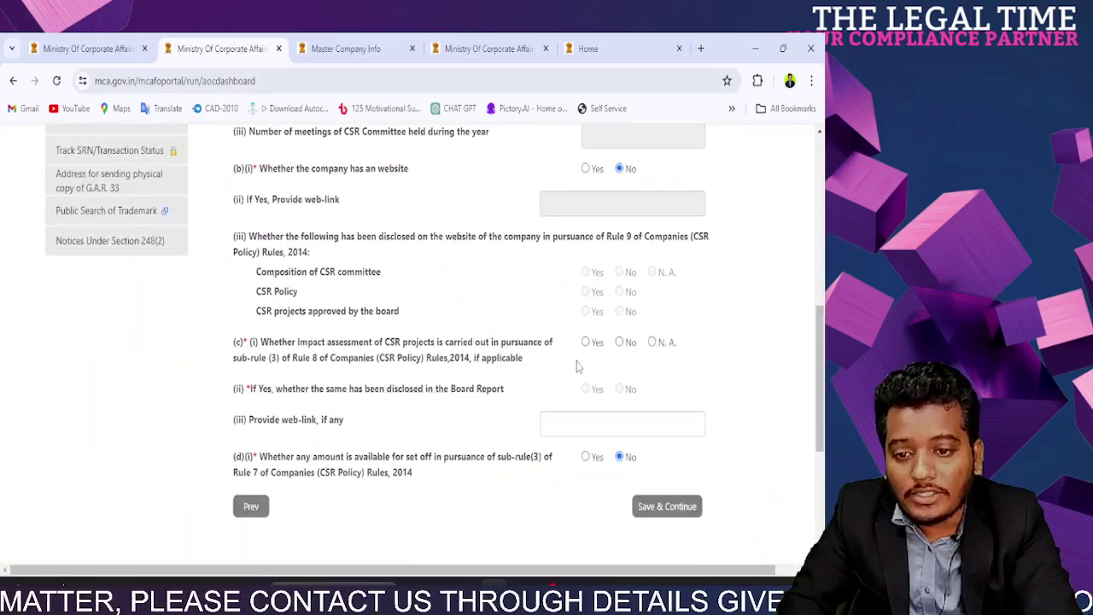
pyautogui.click(620, 341)
# Step: Save the impact-assessment section and answer Yes to question 5(a) on three completed financial years
pyautogui.click(667, 506)
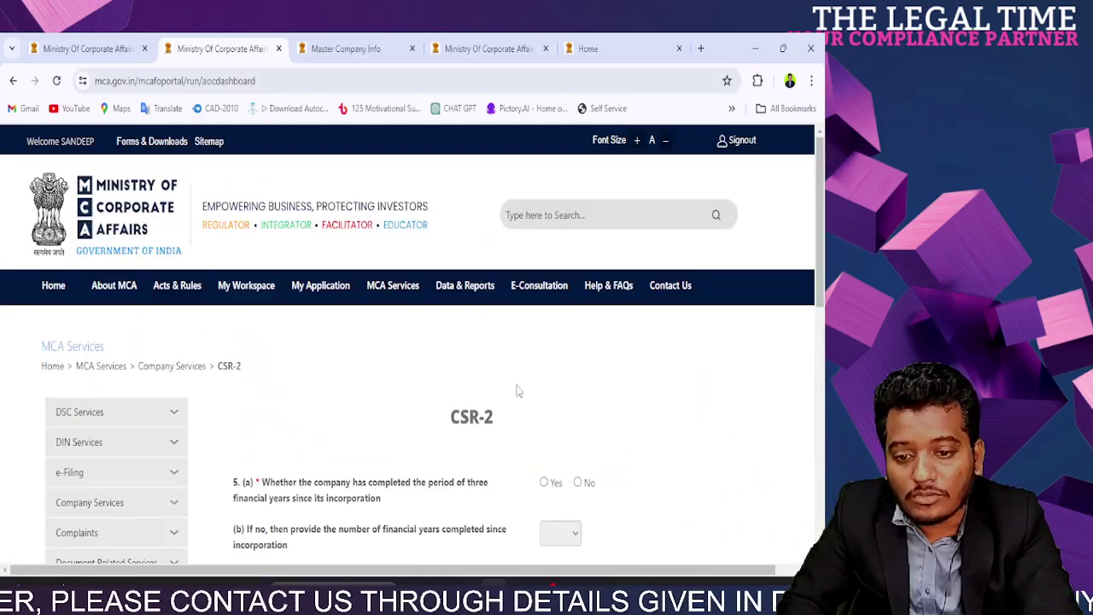
pyautogui.scroll(-3, 513, 389)
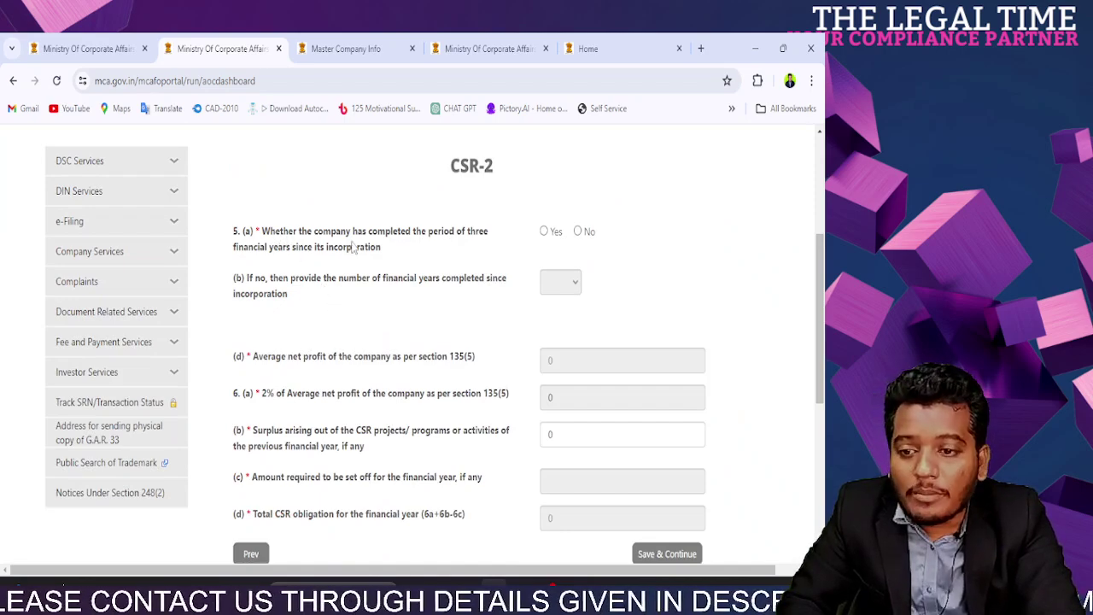
pyautogui.moveTo(253, 250); pyautogui.dragTo(440, 258)
pyautogui.click(439, 259)
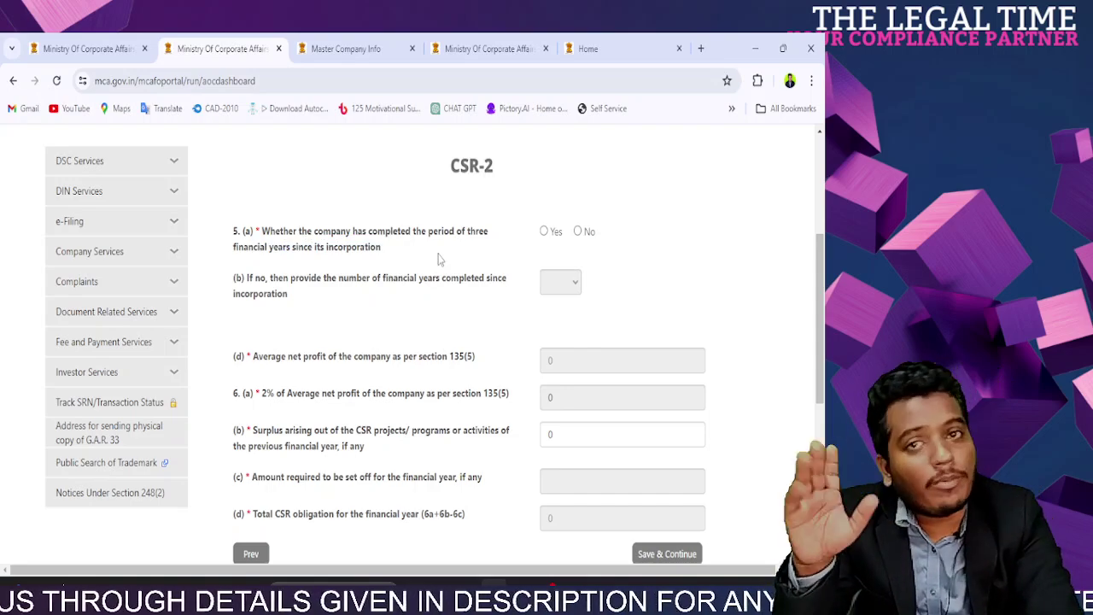
pyautogui.click(543, 232)
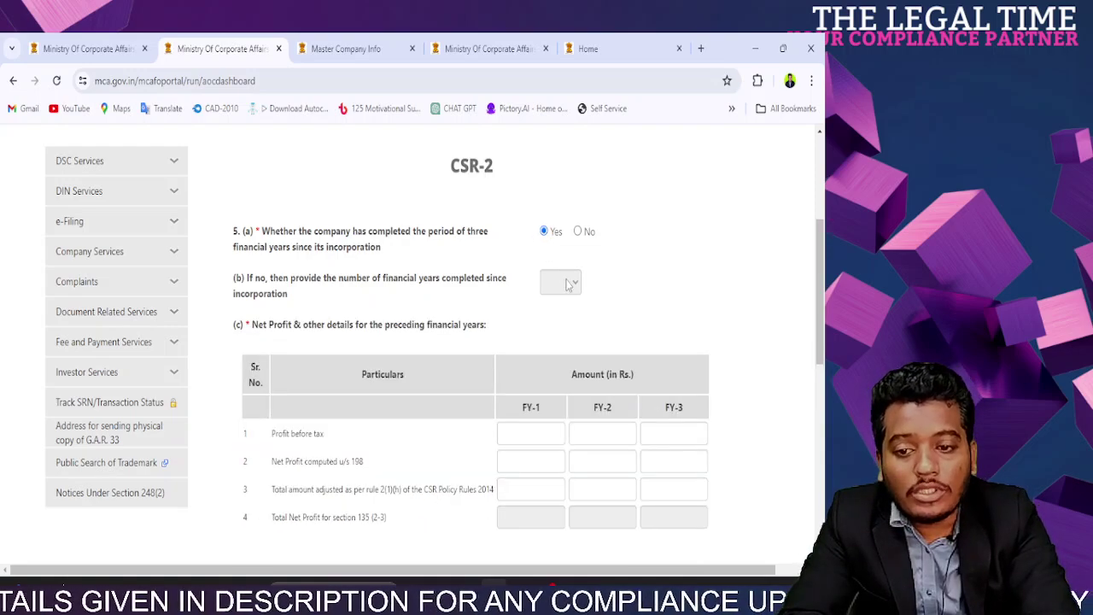
pyautogui.click(578, 232)
pyautogui.click(567, 284)
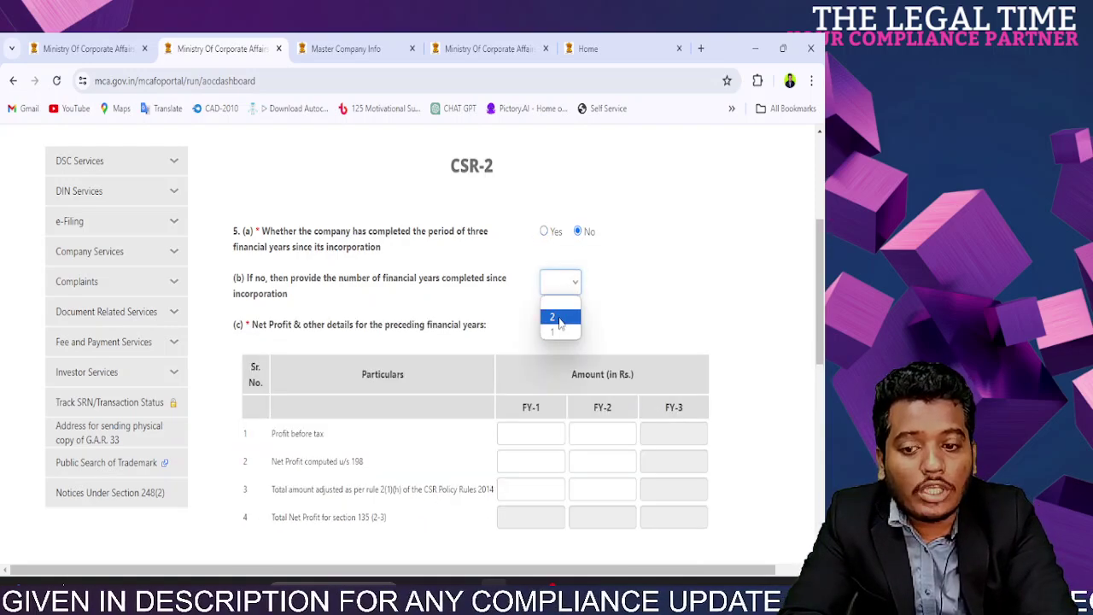
pyautogui.click(543, 232)
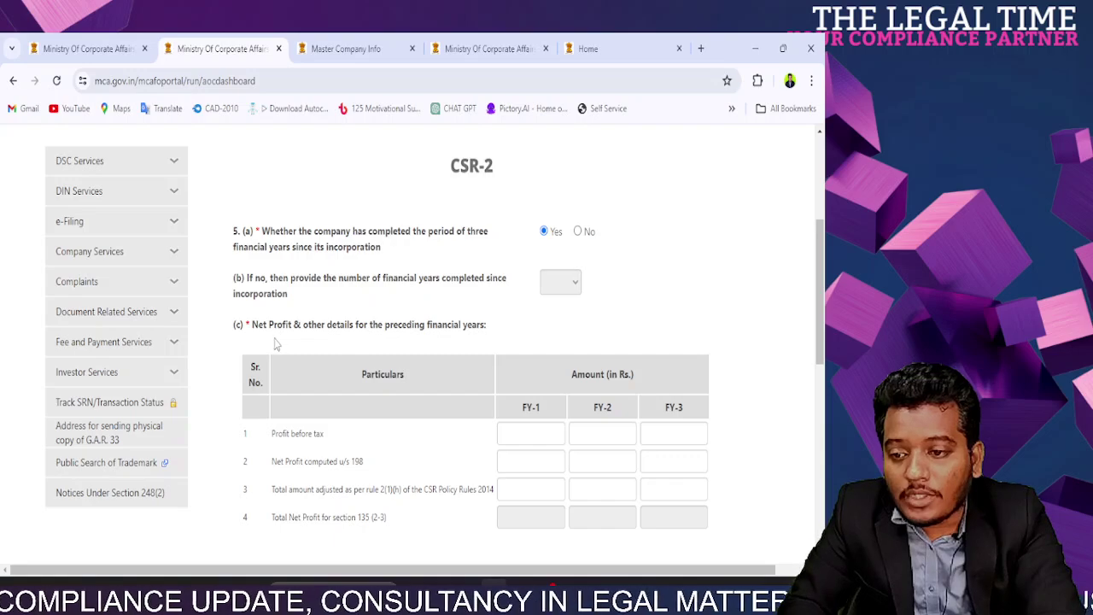
# Step: Review the empty FY-1 to FY-3 Profit before tax boxes in the net profit table
pyautogui.scroll(-3, 275, 343)
pyautogui.moveTo(820, 376); pyautogui.dragTo(820, 338)
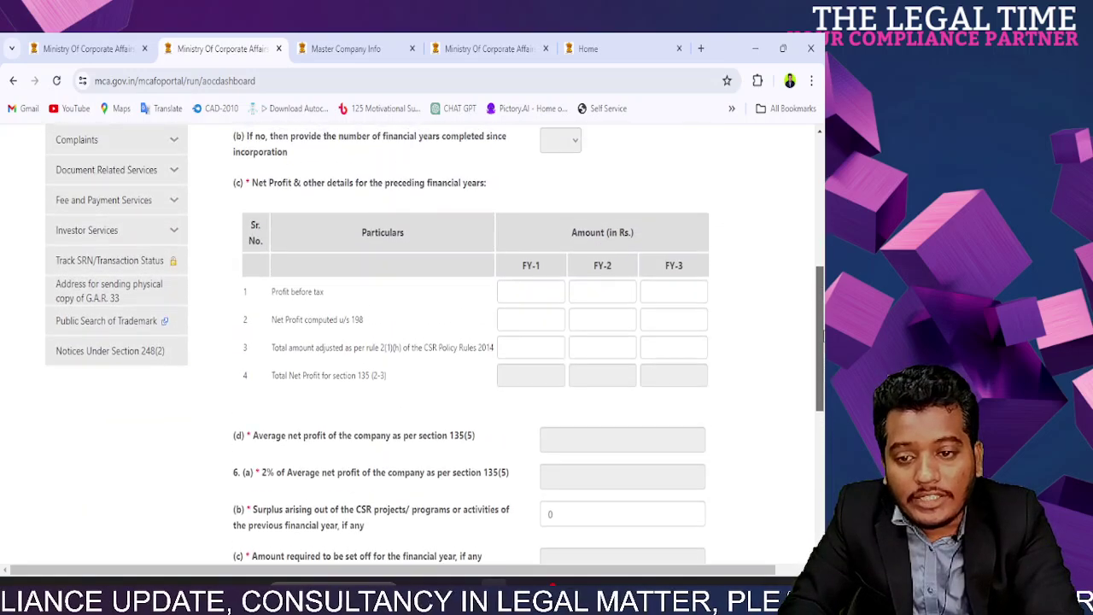
pyautogui.click(603, 292)
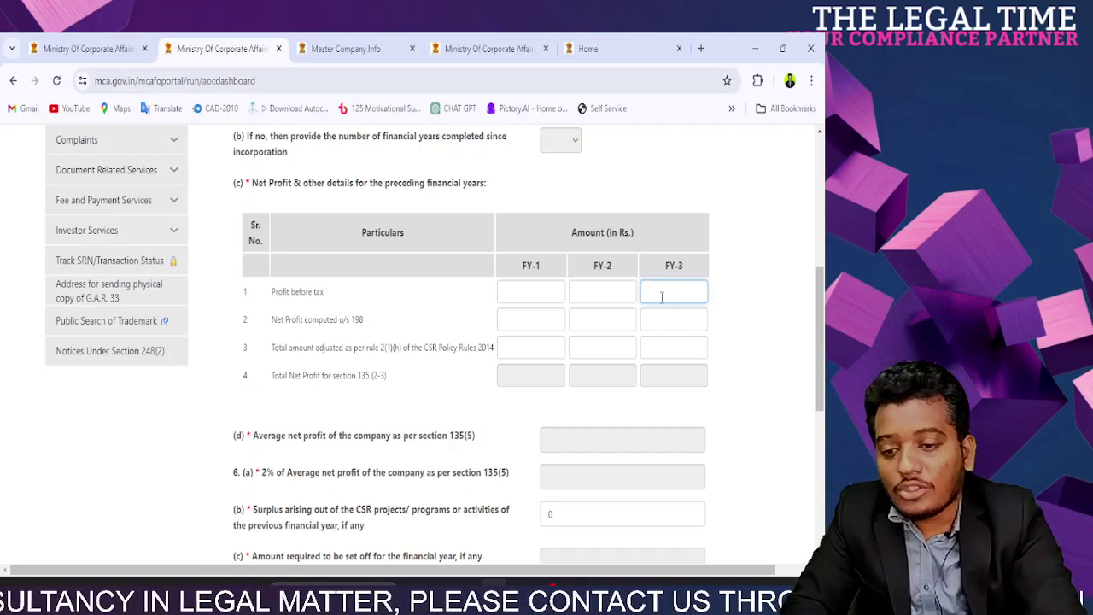
pyautogui.click(516, 297)
pyautogui.click(590, 287)
pyautogui.click(673, 287)
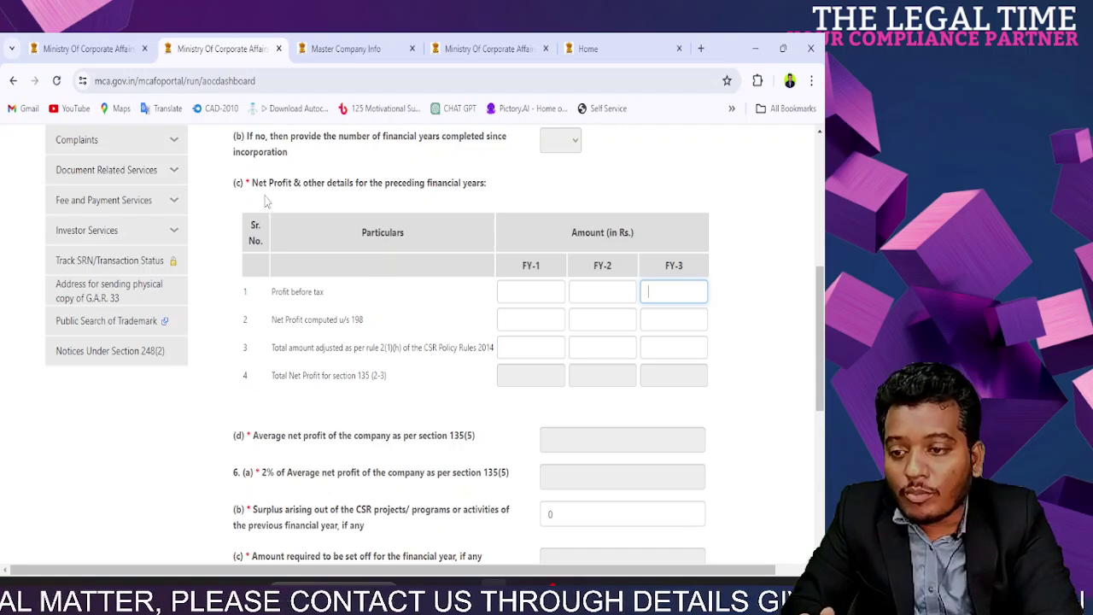
pyautogui.moveTo(254, 189); pyautogui.dragTo(483, 186)
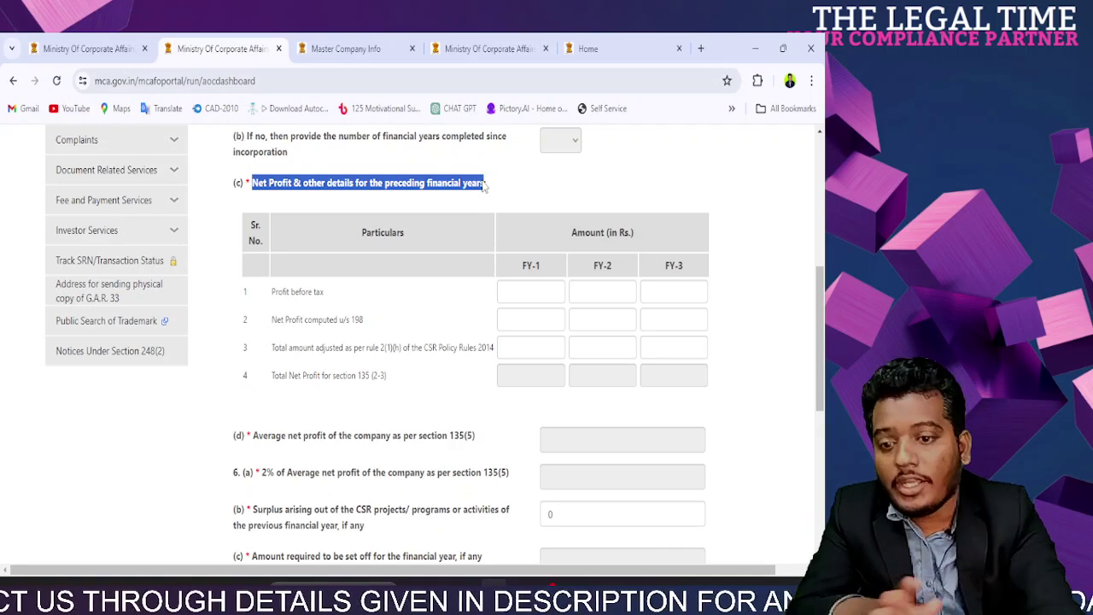
# Step: Enter Profit before tax of 25000000, 365000 and 250000 for FY-1 to FY-3
pyautogui.click(545, 313)
pyautogui.click(577, 292)
pyautogui.click(702, 296)
pyautogui.click(484, 299)
pyautogui.click(578, 292)
pyautogui.click(539, 292)
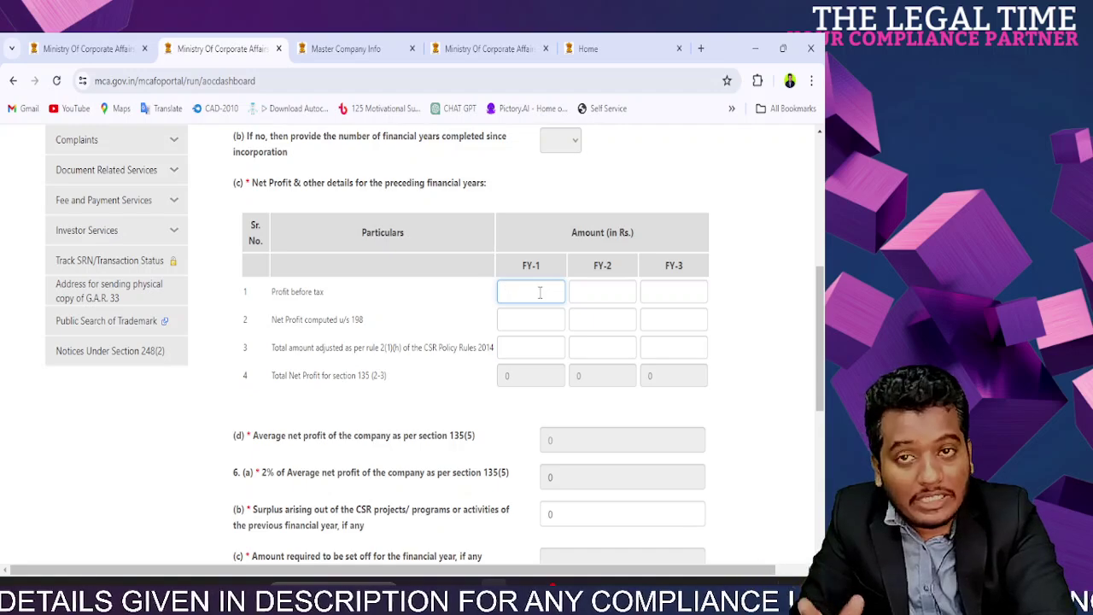
pyautogui.write('25000000')
pyautogui.click(602, 318)
pyautogui.click(602, 292)
pyautogui.write('3650000')
pyautogui.click(654, 292)
pyautogui.write('250000')
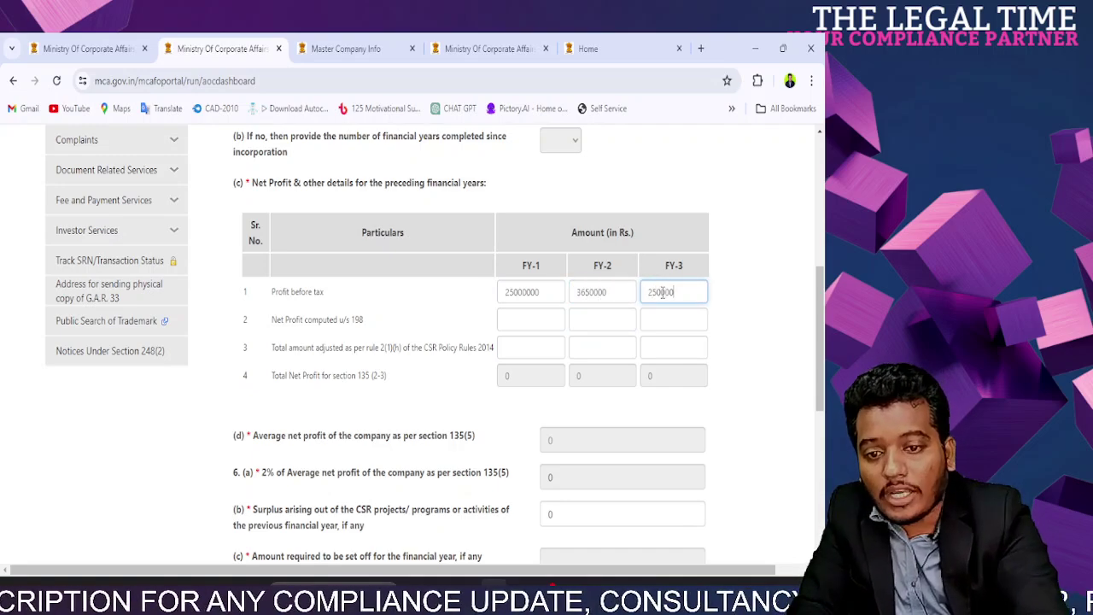
# Step: Enter Net Profit u/s 198 of 250000, 360000 and 2500000 for FY-1 to FY-3
pyautogui.click(525, 320)
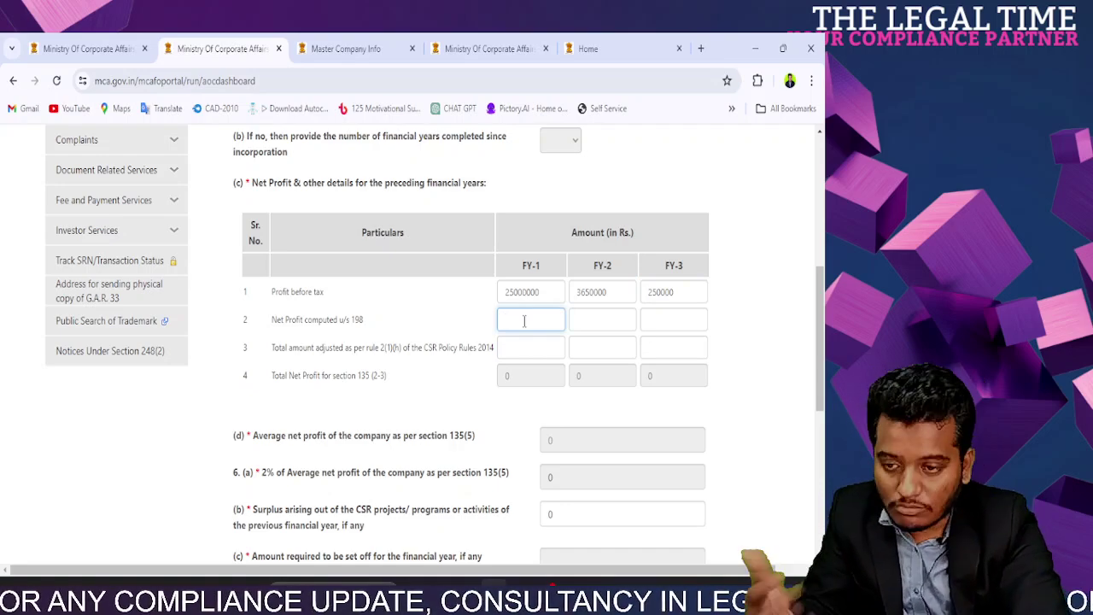
pyautogui.write('250000')
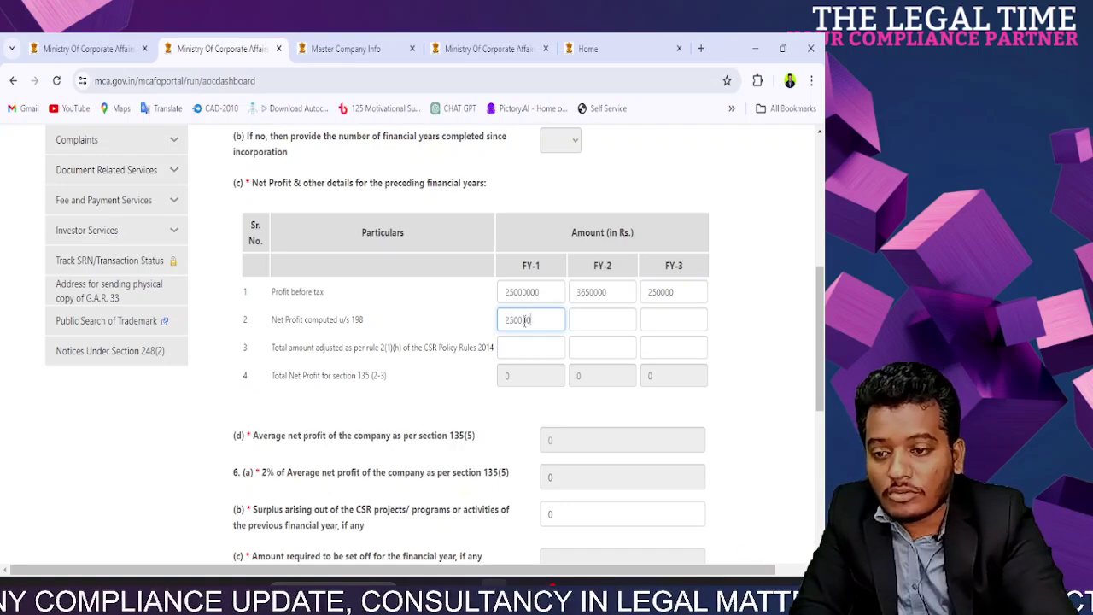
pyautogui.click(490, 345)
pyautogui.click(589, 320)
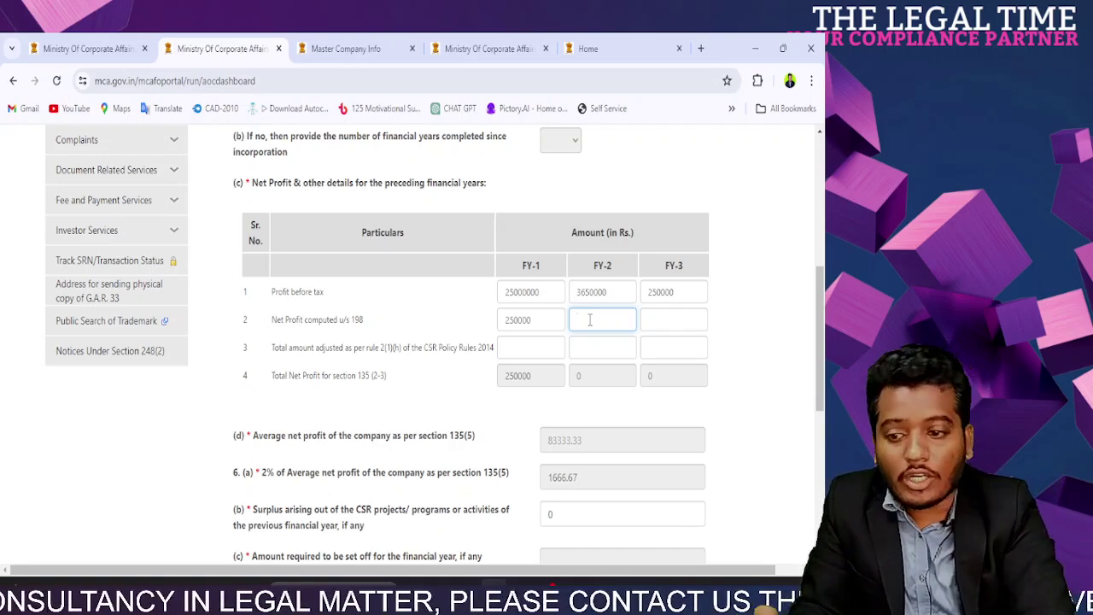
pyautogui.write('360000')
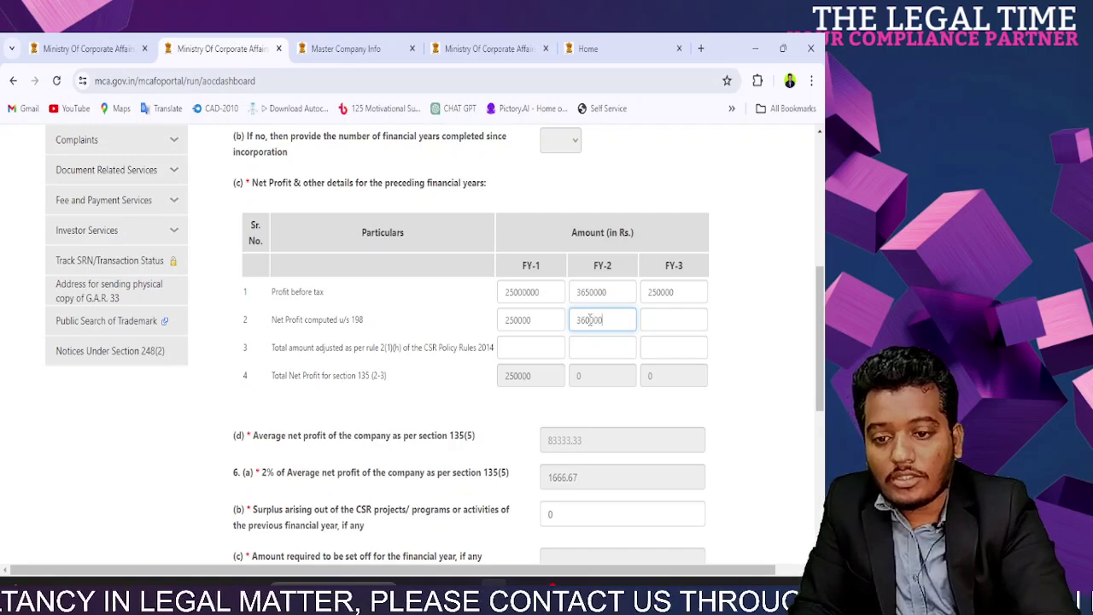
pyautogui.click(644, 320)
pyautogui.write('2500000')
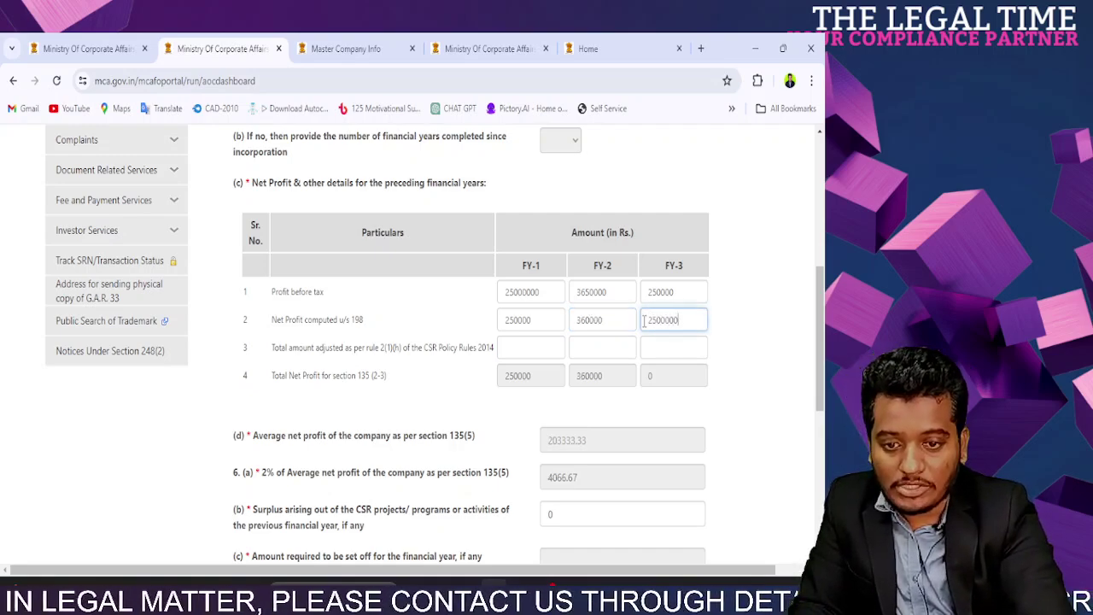
pyautogui.click(734, 323)
# Step: Enter 0 as the rule 2(1)(h) adjustment for FY-1 and FY-2
pyautogui.click(550, 344)
pyautogui.moveTo(287, 348); pyautogui.dragTo(401, 361)
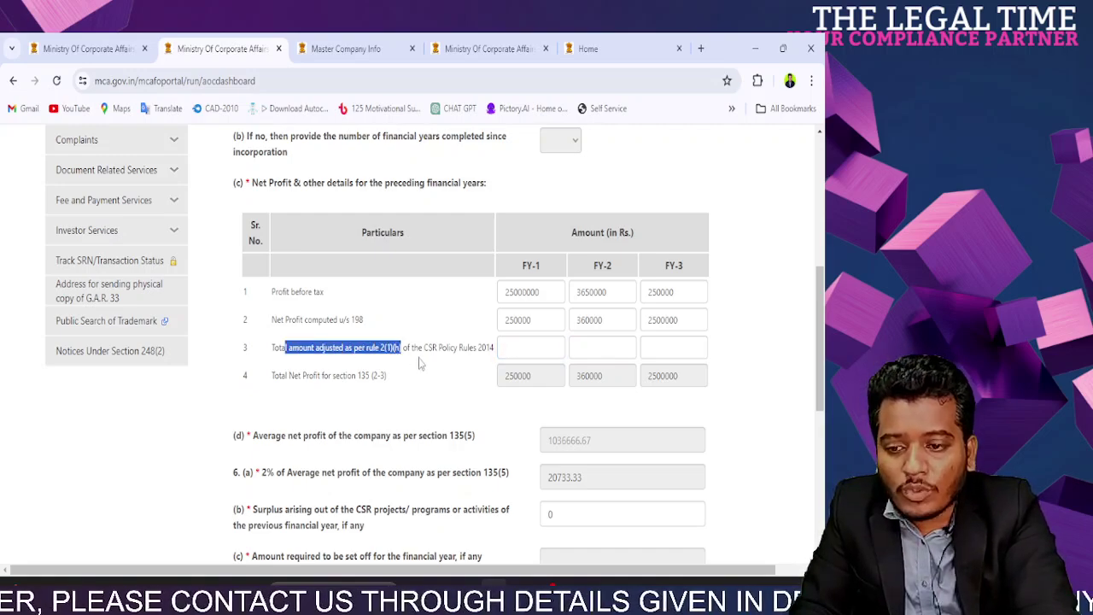
pyautogui.click(507, 345)
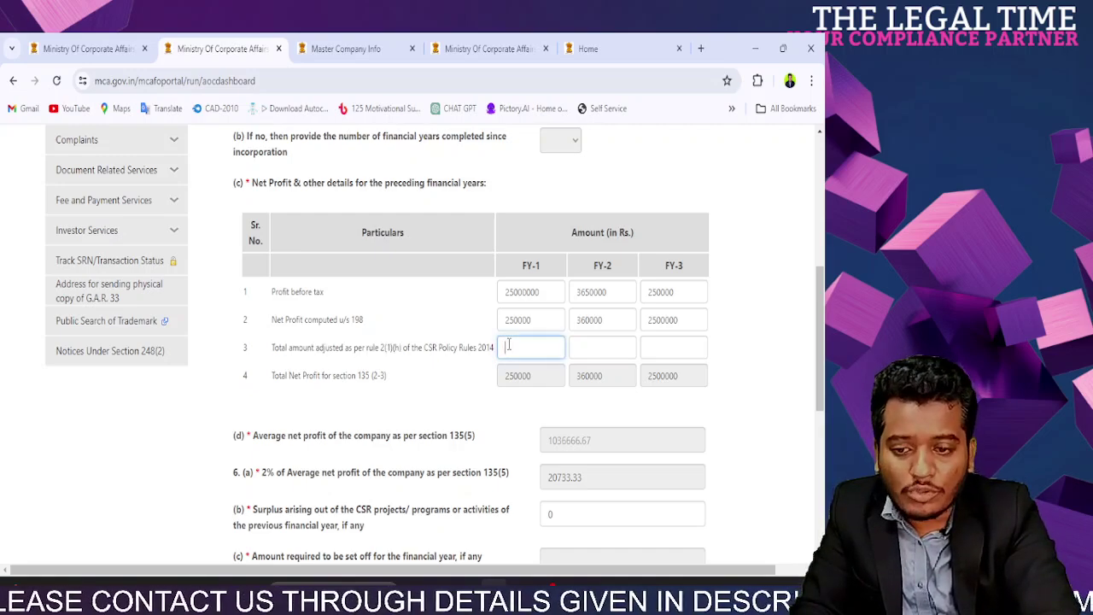
pyautogui.write('0')
pyautogui.click(621, 342)
pyautogui.write('0')
pyautogui.click(661, 345)
# Step: Enter 0 as the FY-3 adjustment, then go back a section and return to section 5
pyautogui.write('0')
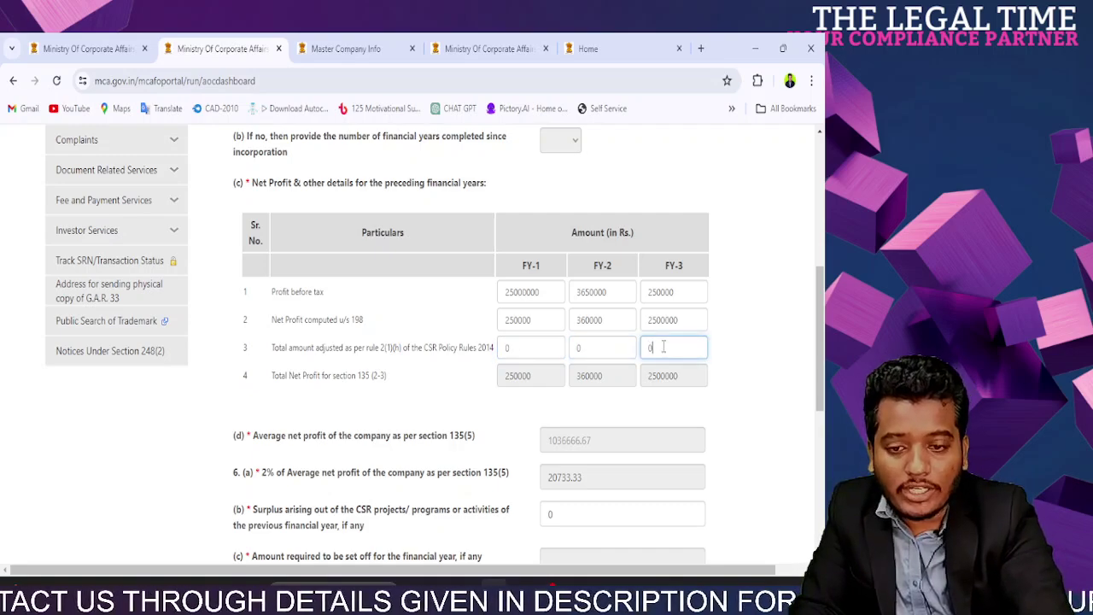
pyautogui.click(724, 357)
pyautogui.scroll(-5, 724, 357)
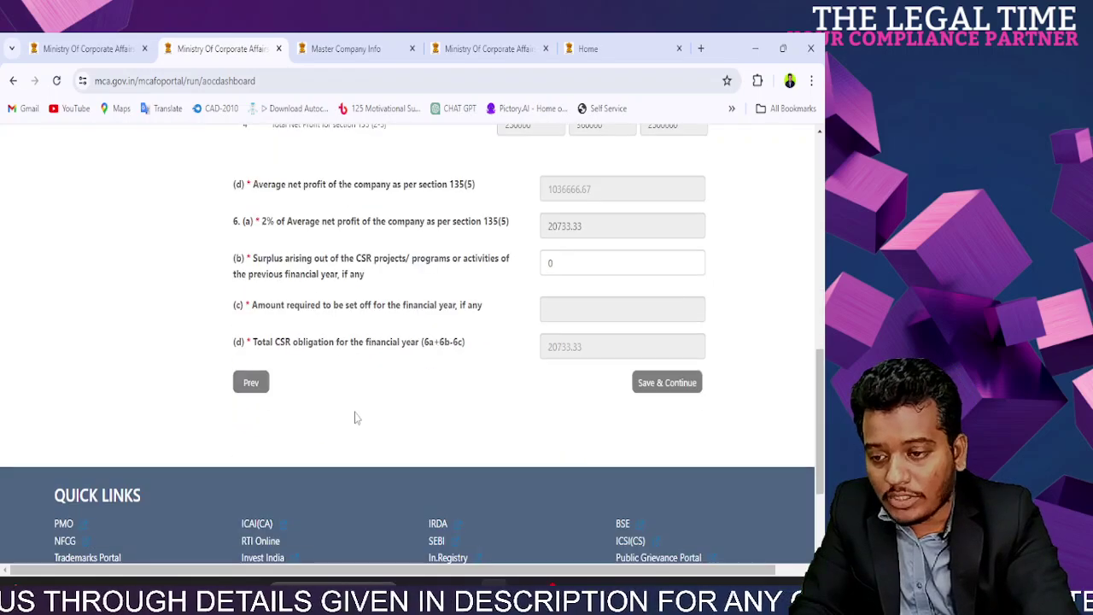
pyautogui.click(258, 386)
pyautogui.scroll(-10, 380, 413)
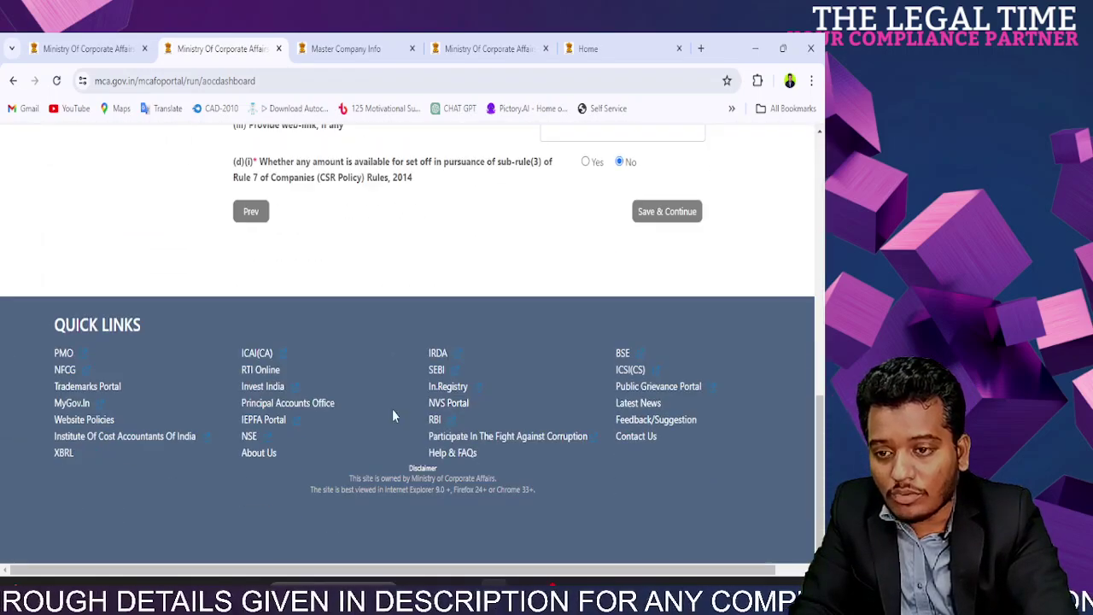
pyautogui.click(668, 214)
# Step: Check the average net profit and the 2% CSR obligation of 20733.33
pyautogui.scroll(-10, 564, 312)
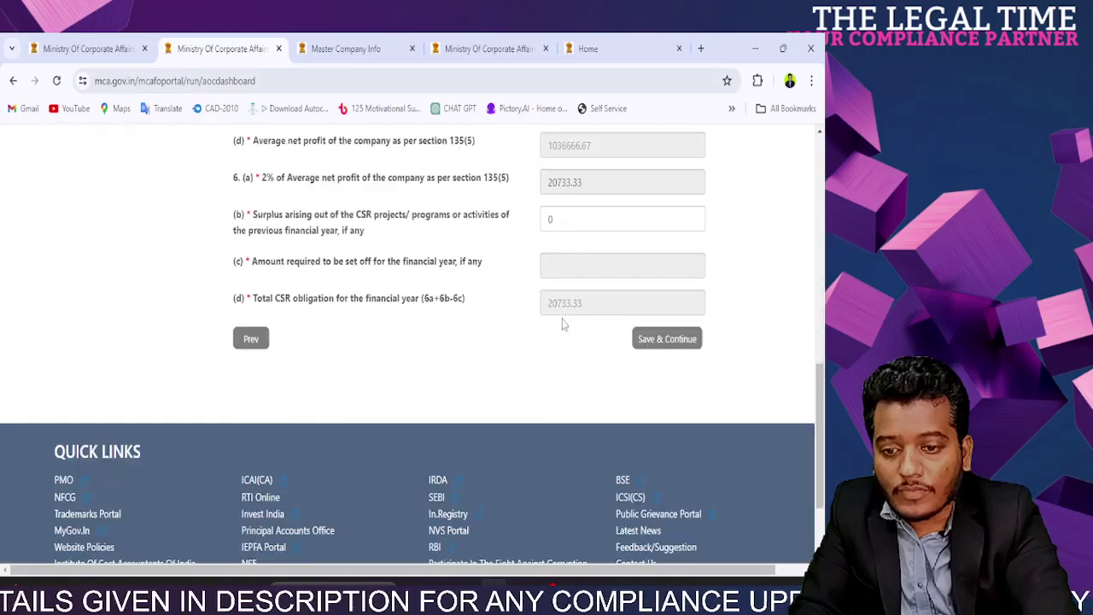
pyautogui.scroll(4, 570, 359)
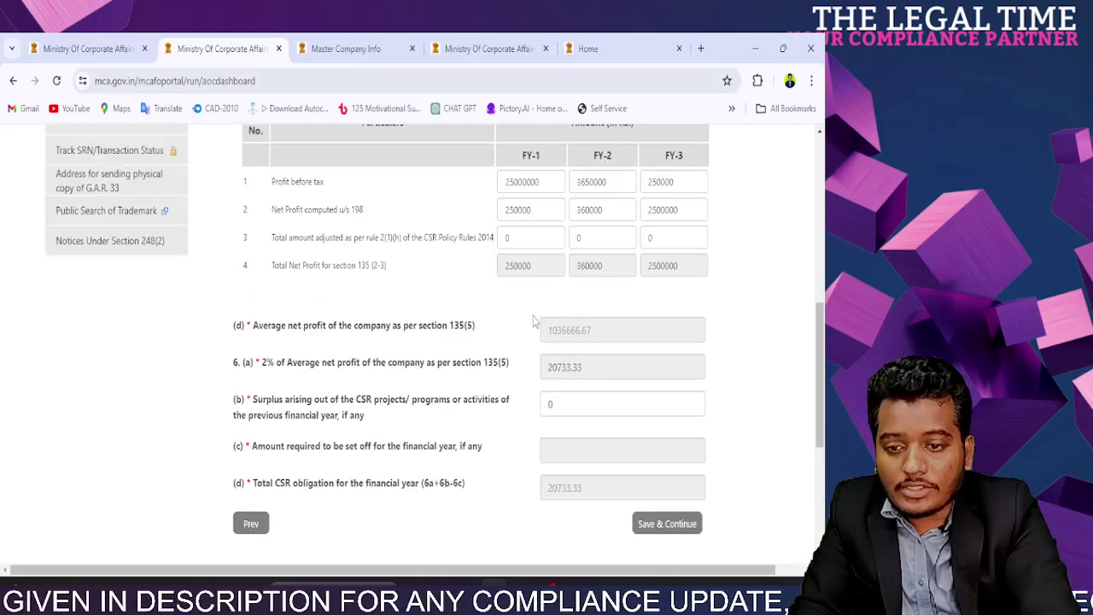
pyautogui.moveTo(514, 265); pyautogui.dragTo(698, 265)
pyautogui.moveTo(306, 327); pyautogui.dragTo(582, 371)
pyautogui.click(589, 338)
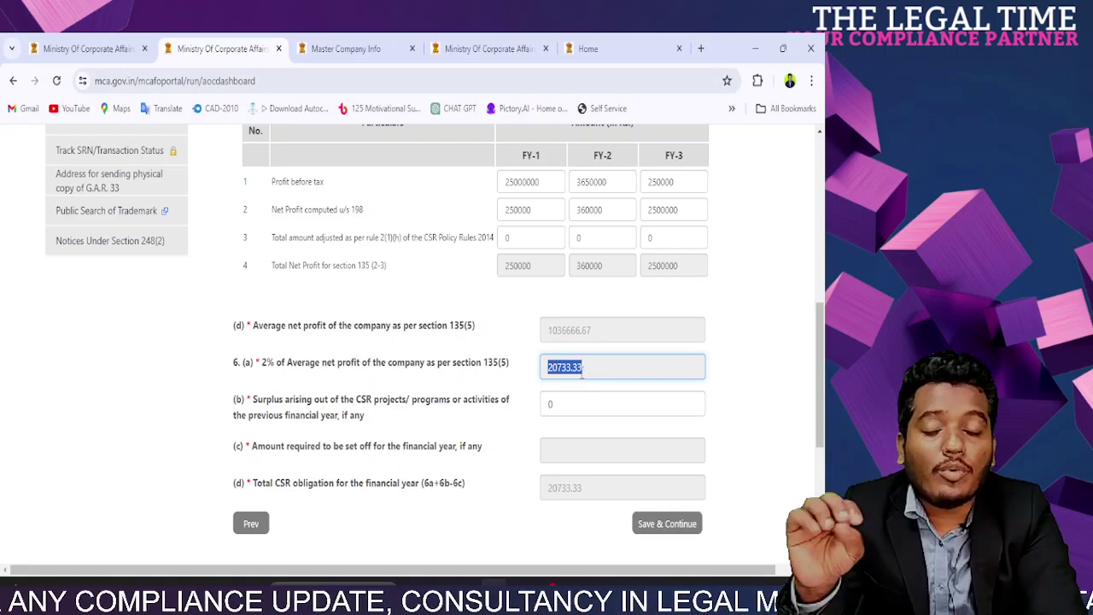
pyautogui.click(582, 369)
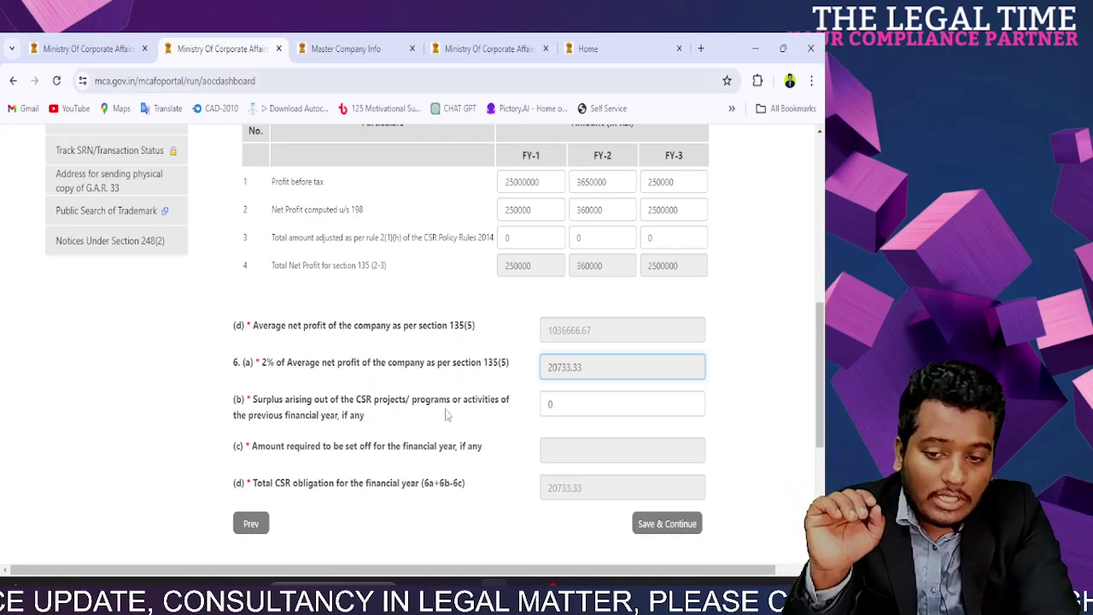
pyautogui.click(445, 415)
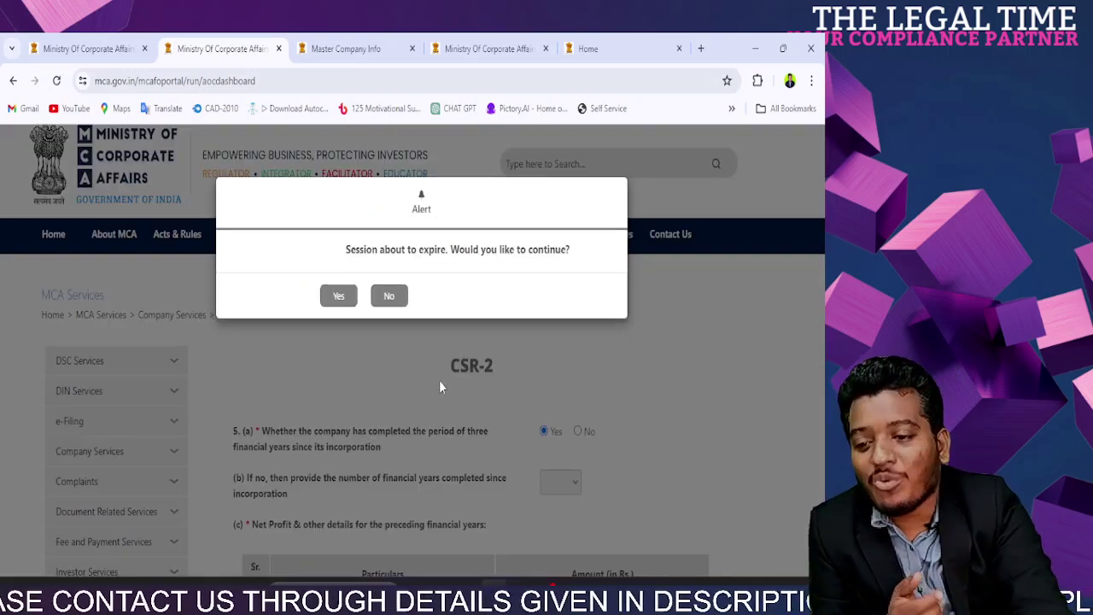
# Step: Dismiss the session-expiry alert and enter 2500 as the 6(b) previous-year surplus
pyautogui.click(389, 296)
pyautogui.scroll(-3, 438, 355)
pyautogui.scroll(-3, 438, 355)
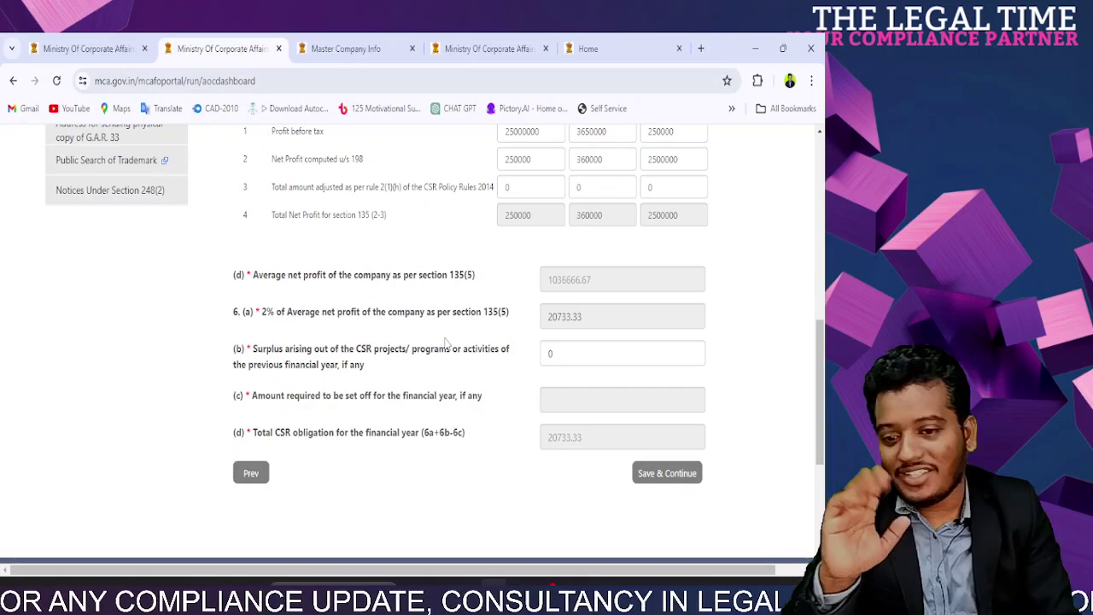
pyautogui.doubleClick(572, 357)
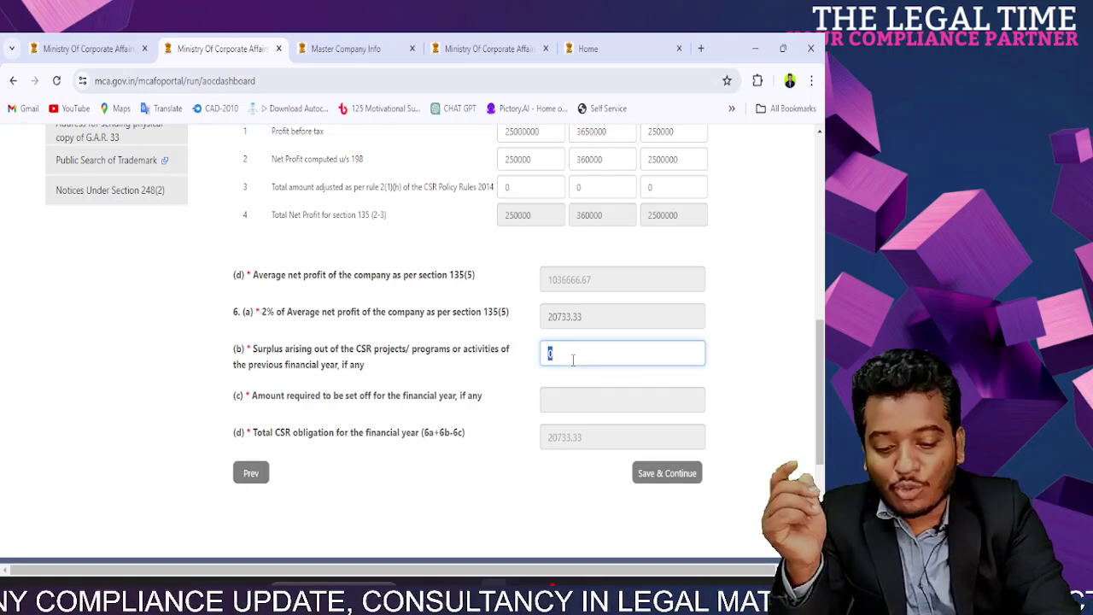
pyautogui.write('2500')
pyautogui.click(728, 366)
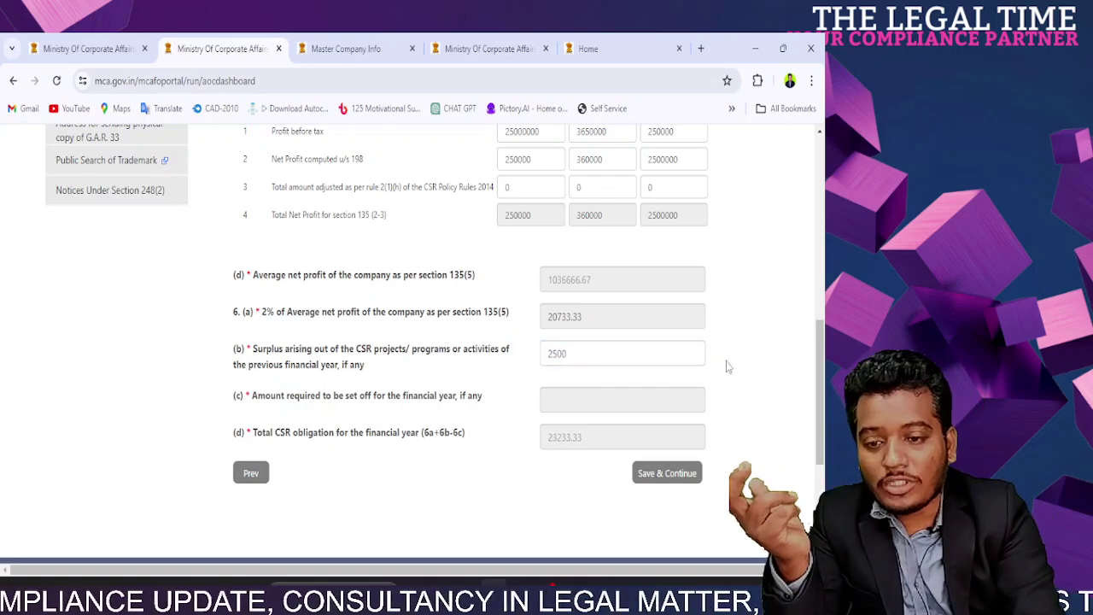
# Step: Correct the 6(b) surplus to 5000, bringing the total CSR obligation to 25733.33
pyautogui.doubleClick(563, 354)
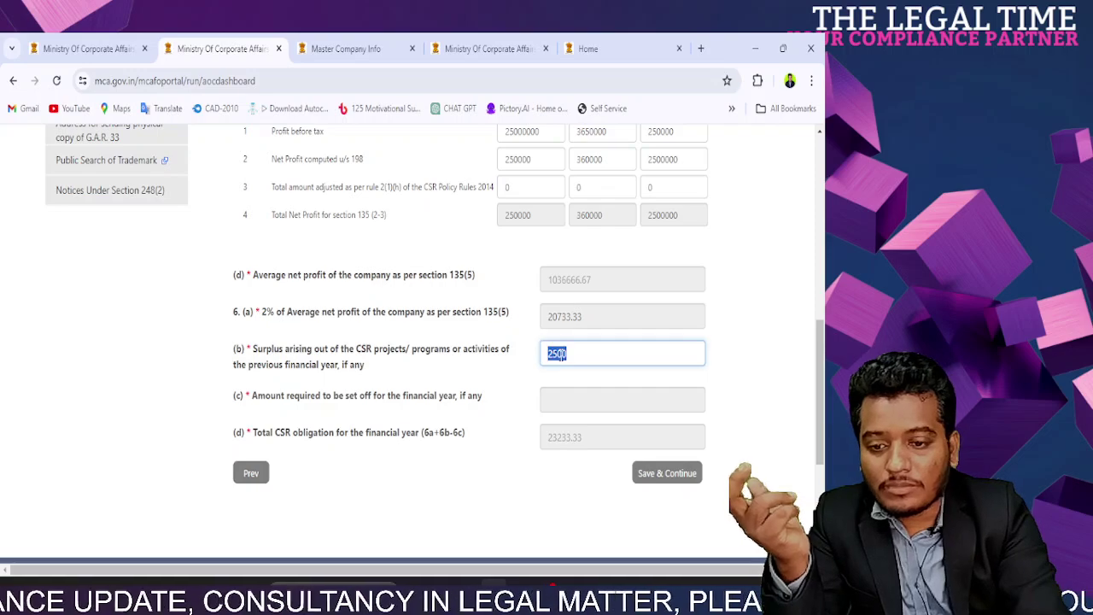
pyautogui.write('50000')
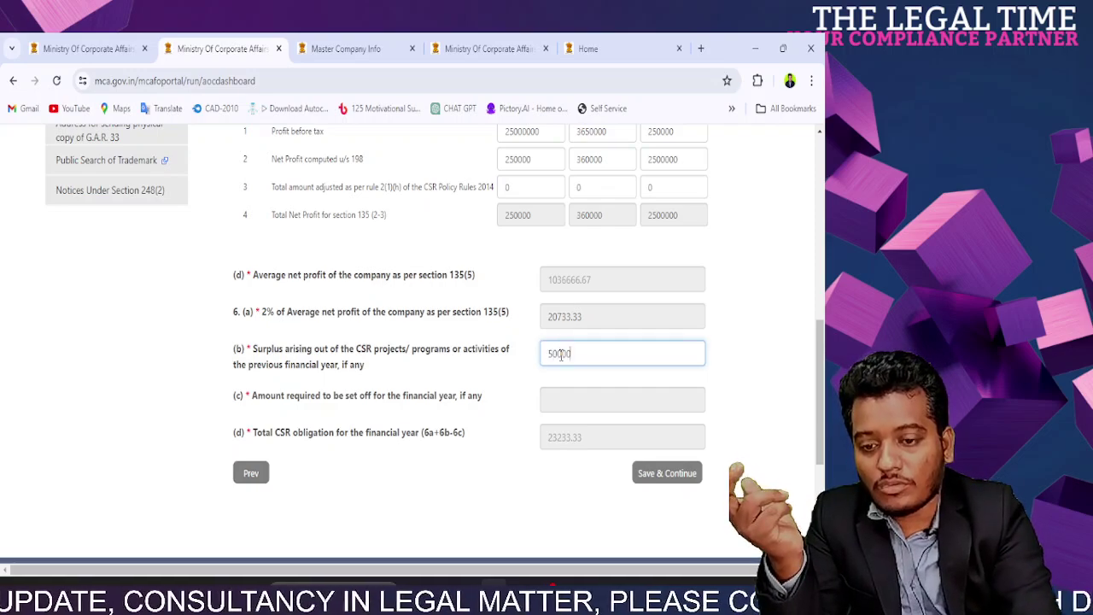
pyautogui.click(501, 501)
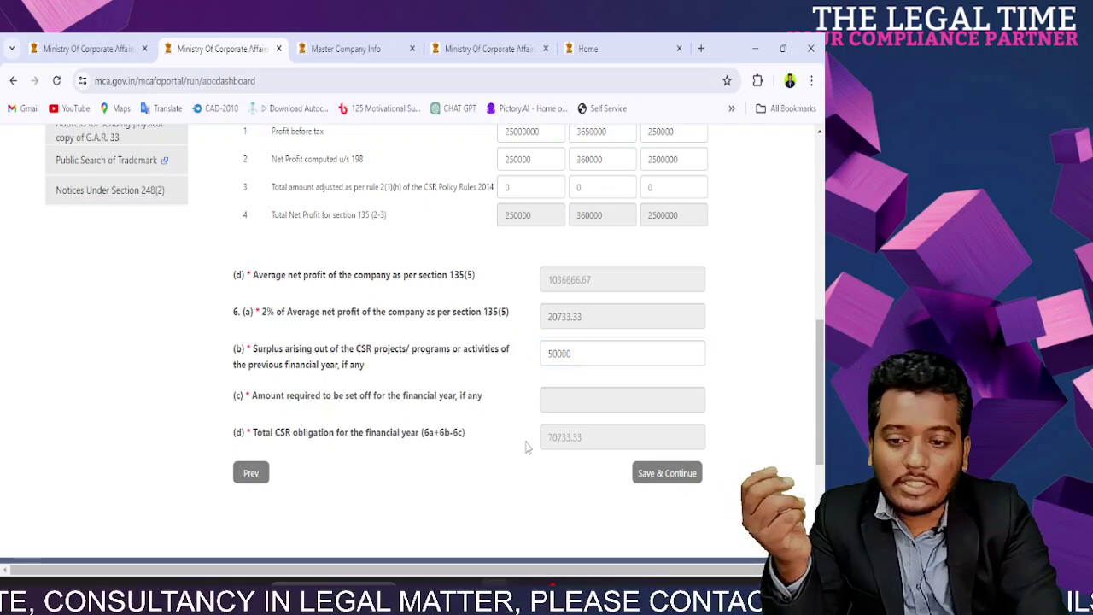
pyautogui.doubleClick(555, 354)
pyautogui.write('5800')
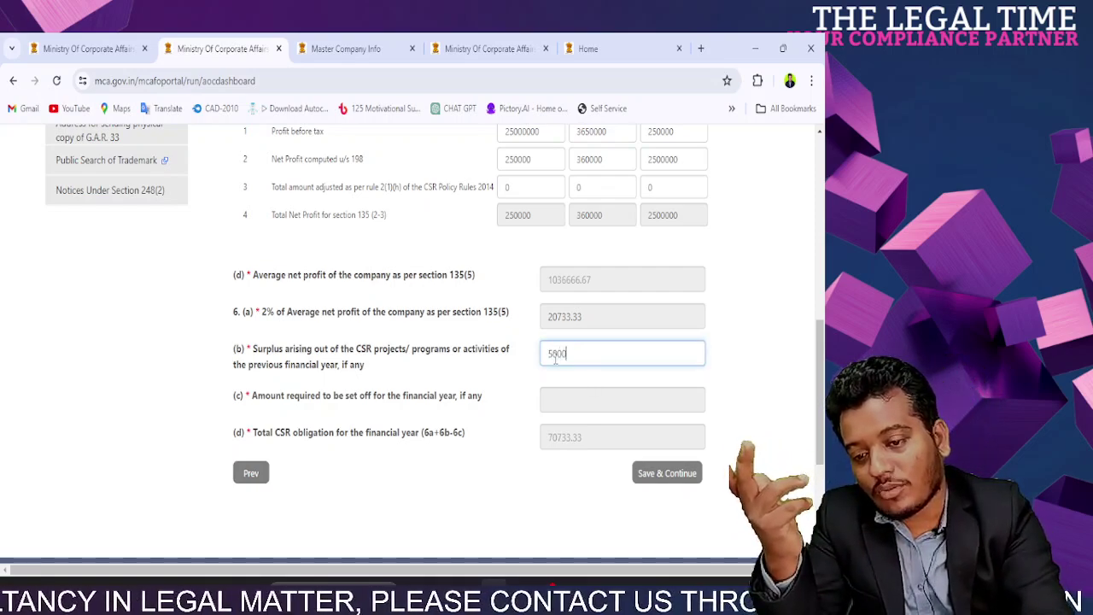
pyautogui.click(527, 422)
pyautogui.doubleClick(555, 440)
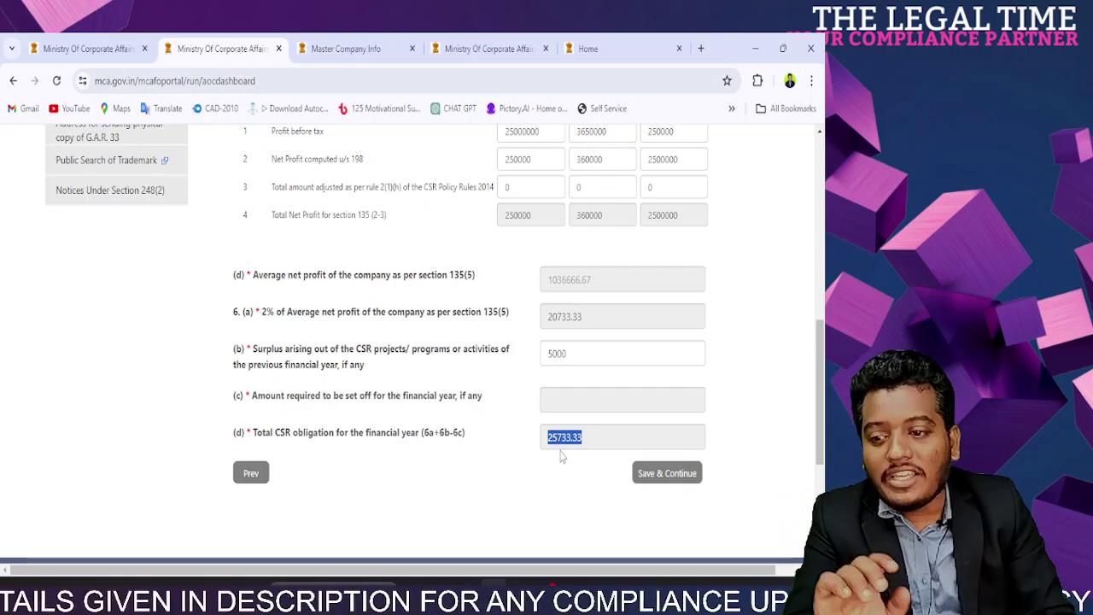
pyautogui.click(561, 457)
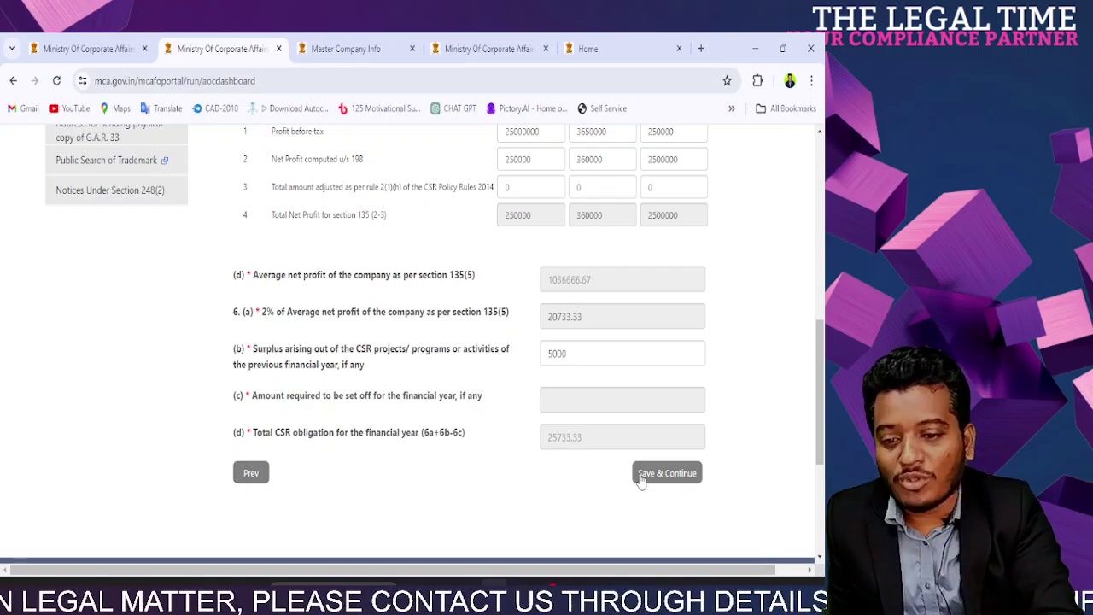
# Step: Save section 6 and answer Yes to whether the CSR amount was spent
pyautogui.click(642, 474)
pyautogui.scroll(-2, 543, 410)
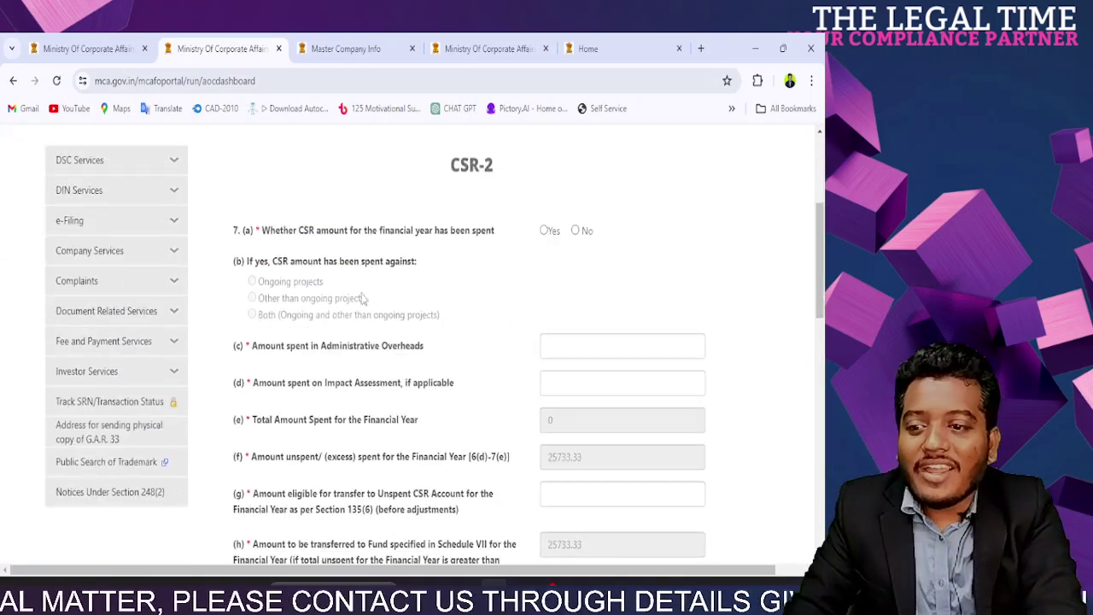
pyautogui.moveTo(272, 231); pyautogui.dragTo(424, 233)
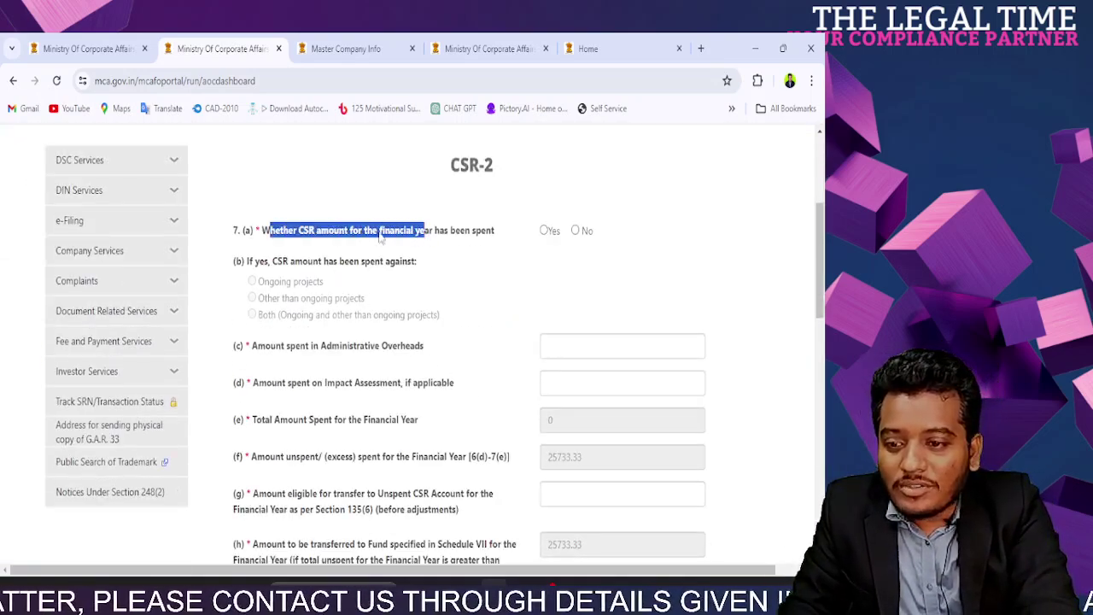
pyautogui.click(350, 239)
pyautogui.click(544, 234)
pyautogui.click(576, 233)
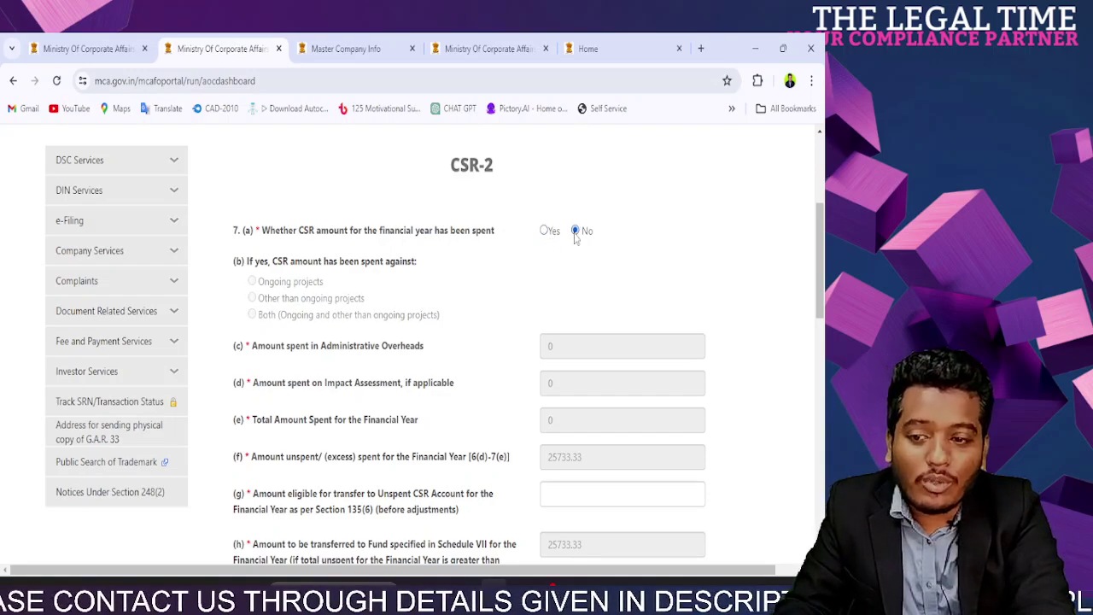
pyautogui.scroll(-4, 530, 348)
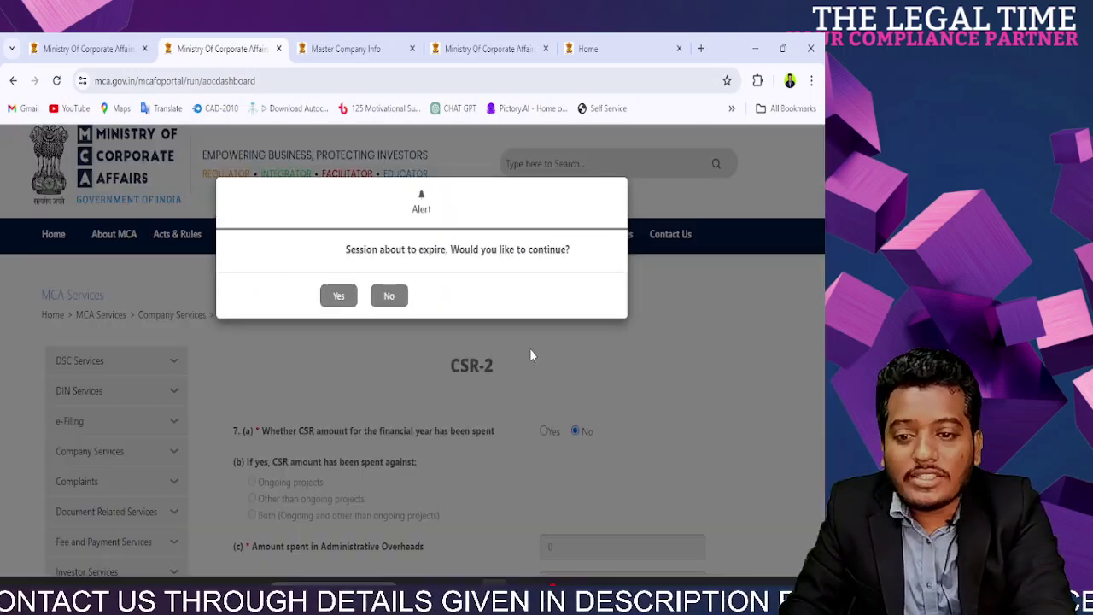
pyautogui.click(395, 297)
pyautogui.scroll(-3, 541, 369)
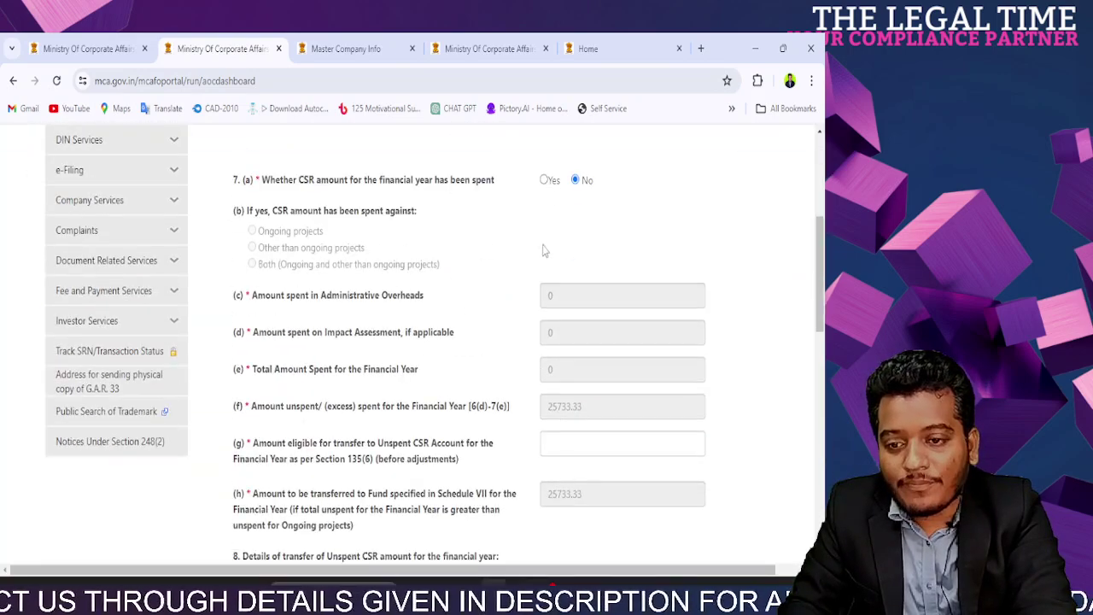
pyautogui.click(543, 182)
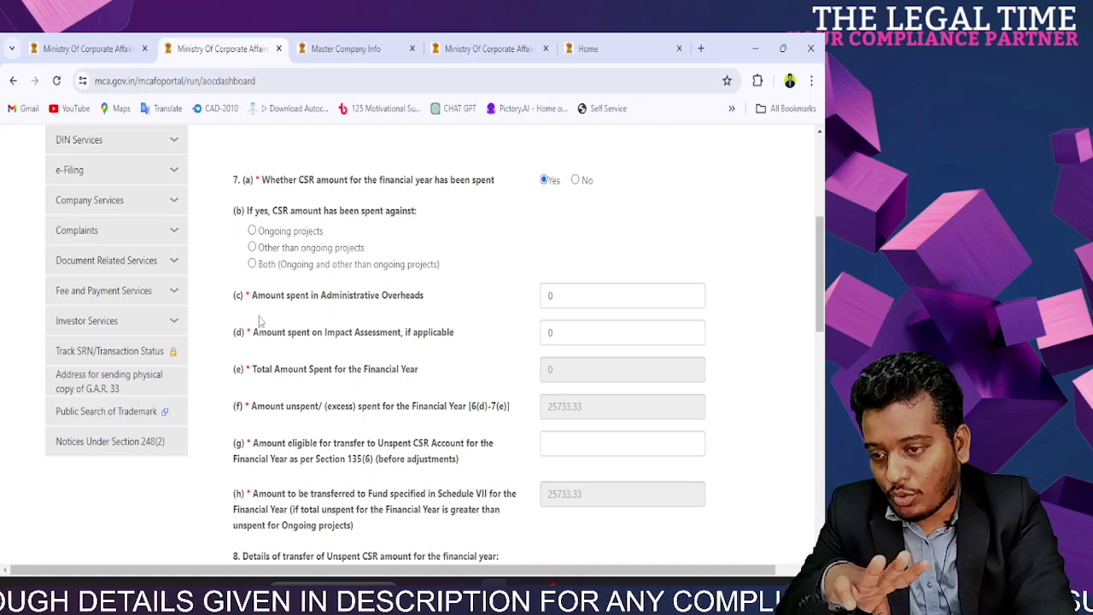
# Step: Select 'Other than ongoing projects' as the spending type under 7(b)
pyautogui.click(252, 232)
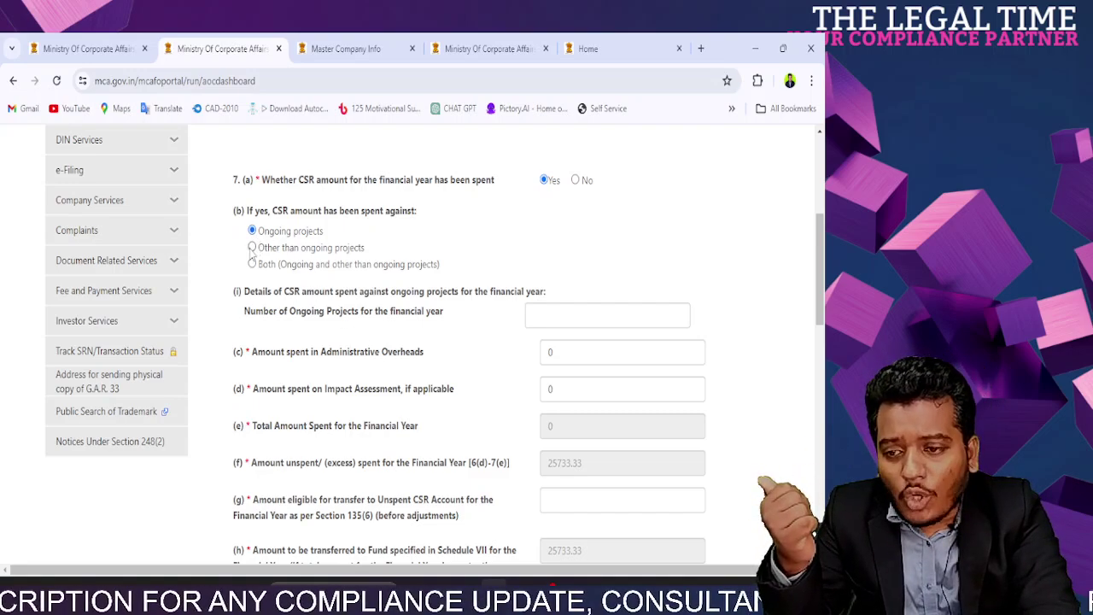
pyautogui.click(252, 247)
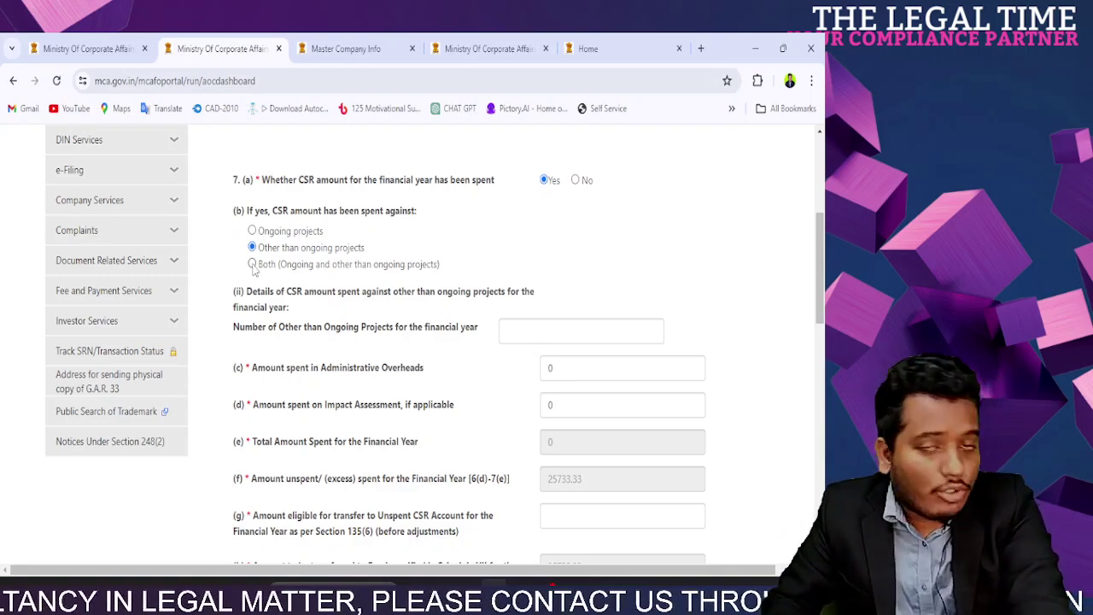
pyautogui.moveTo(264, 231); pyautogui.dragTo(448, 276)
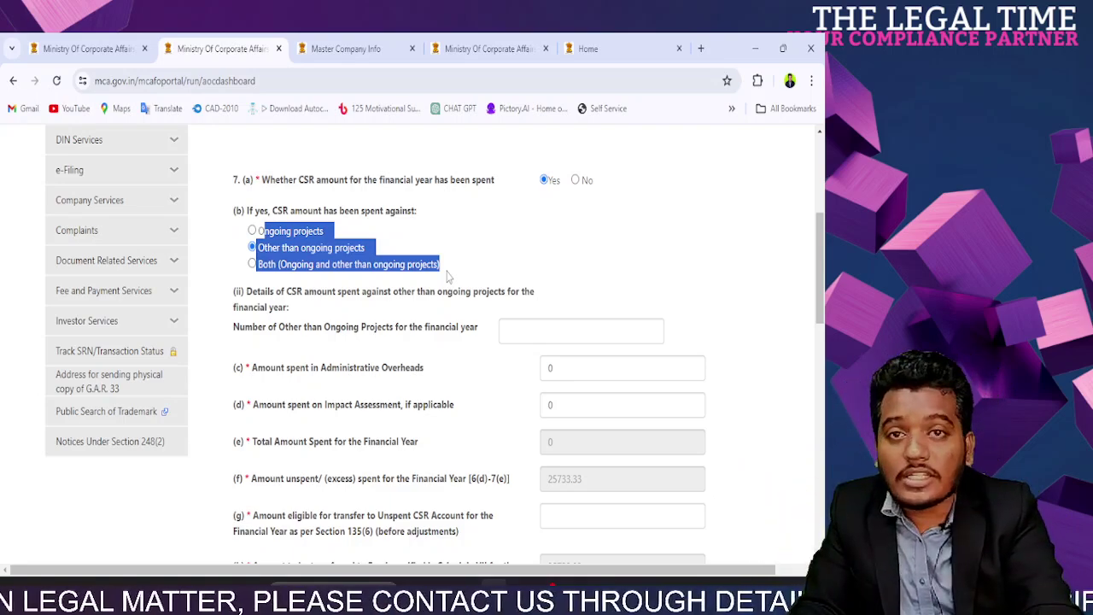
pyautogui.click(392, 279)
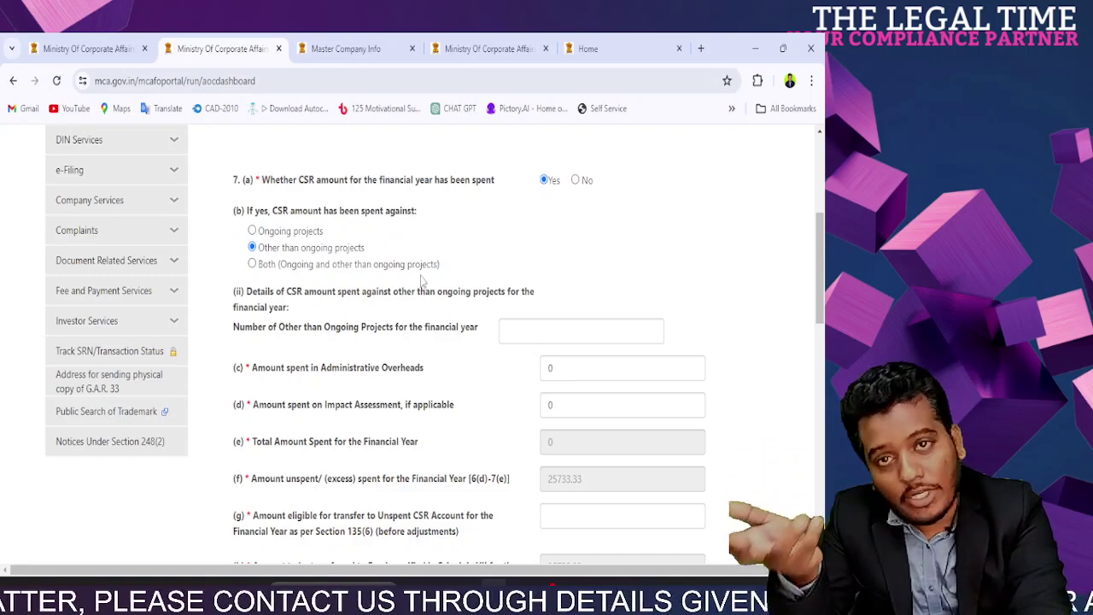
pyautogui.tripleClick(237, 292)
pyautogui.tripleClick(421, 267)
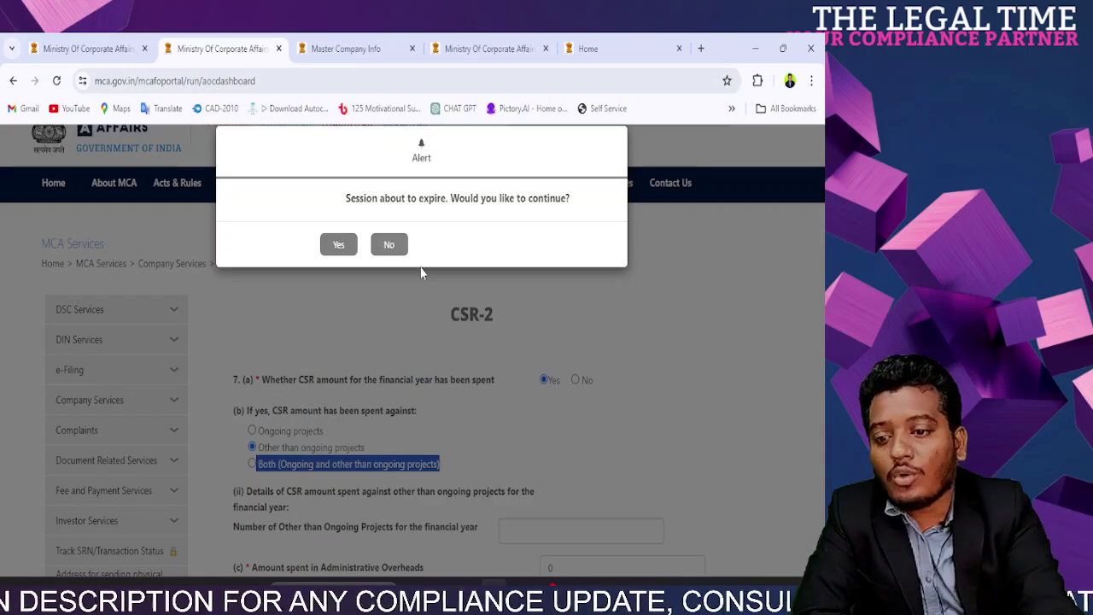
pyautogui.click(388, 246)
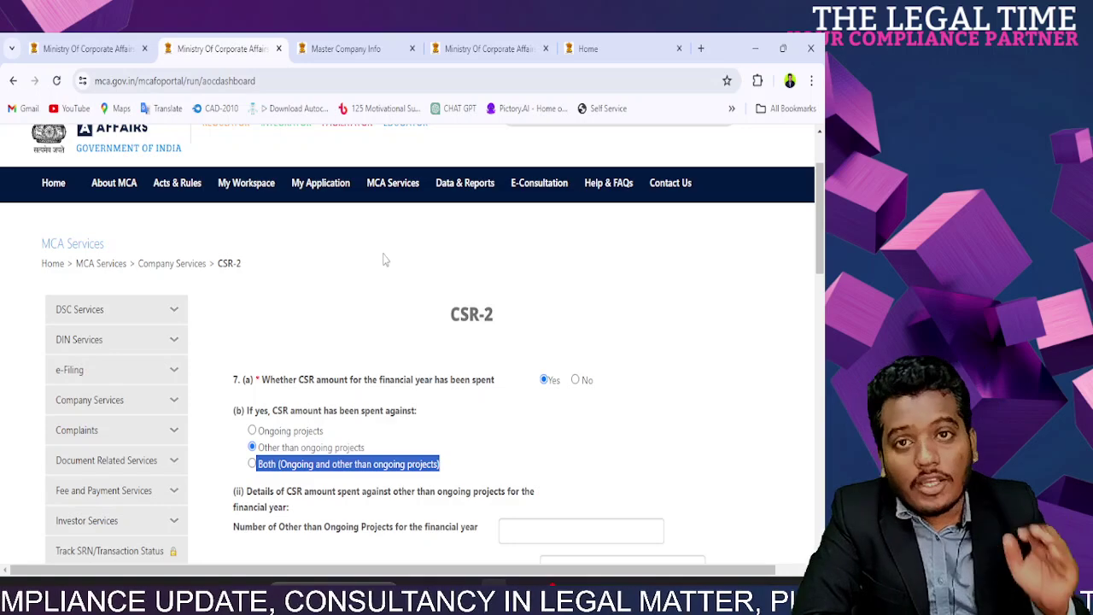
# Step: Review the other-than-ongoing projects details heading and locate the number-of-projects box
pyautogui.click(384, 260)
pyautogui.scroll(-5, 389, 290)
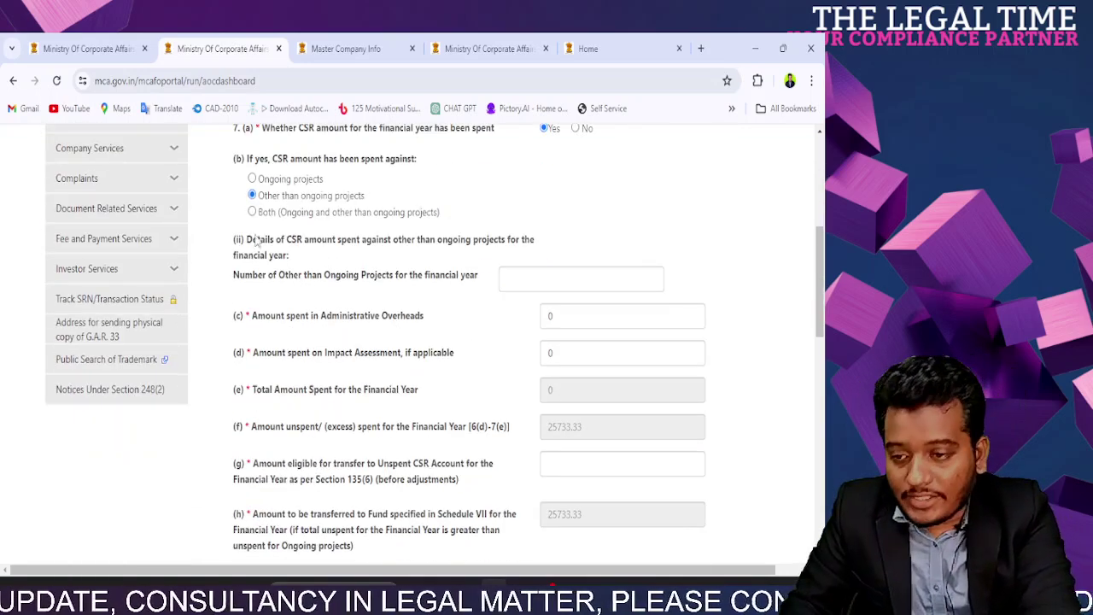
pyautogui.moveTo(255, 242); pyautogui.dragTo(500, 242)
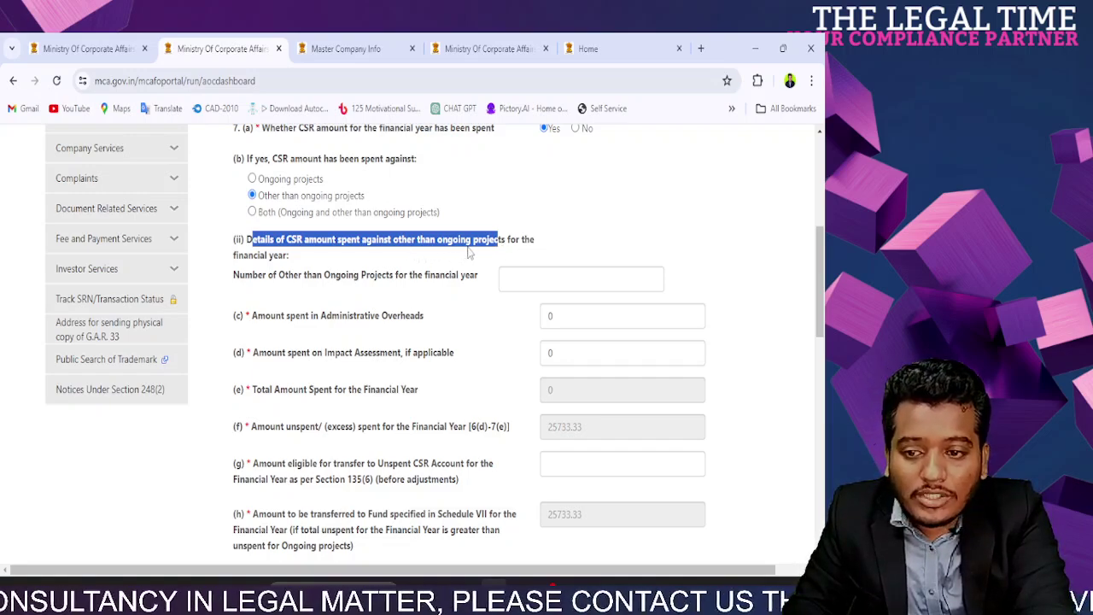
pyautogui.click(522, 243)
pyautogui.moveTo(288, 258); pyautogui.dragTo(247, 245)
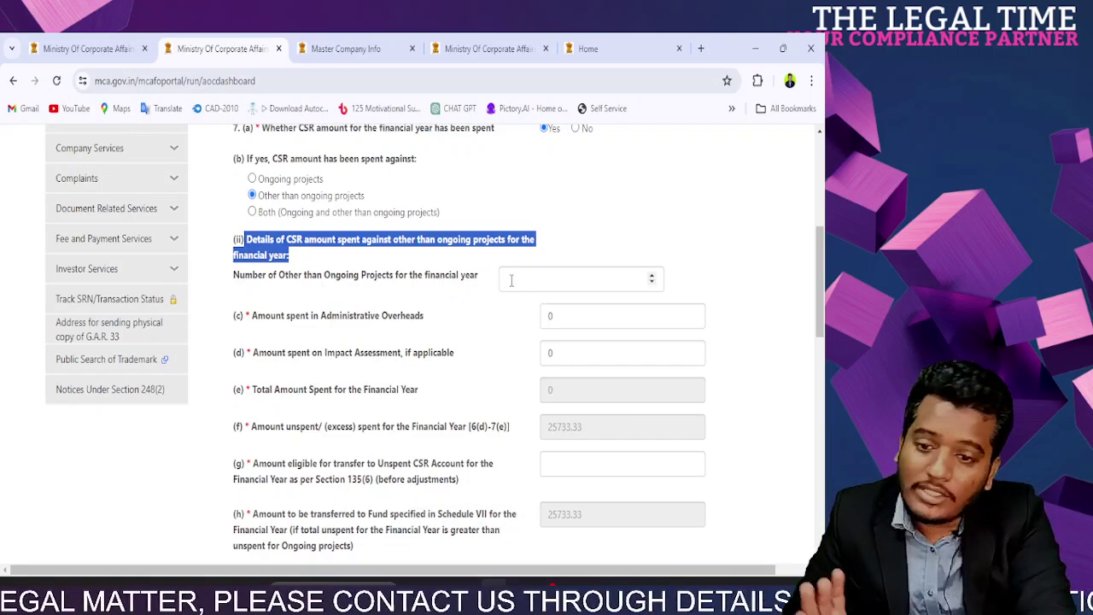
pyautogui.click(511, 280)
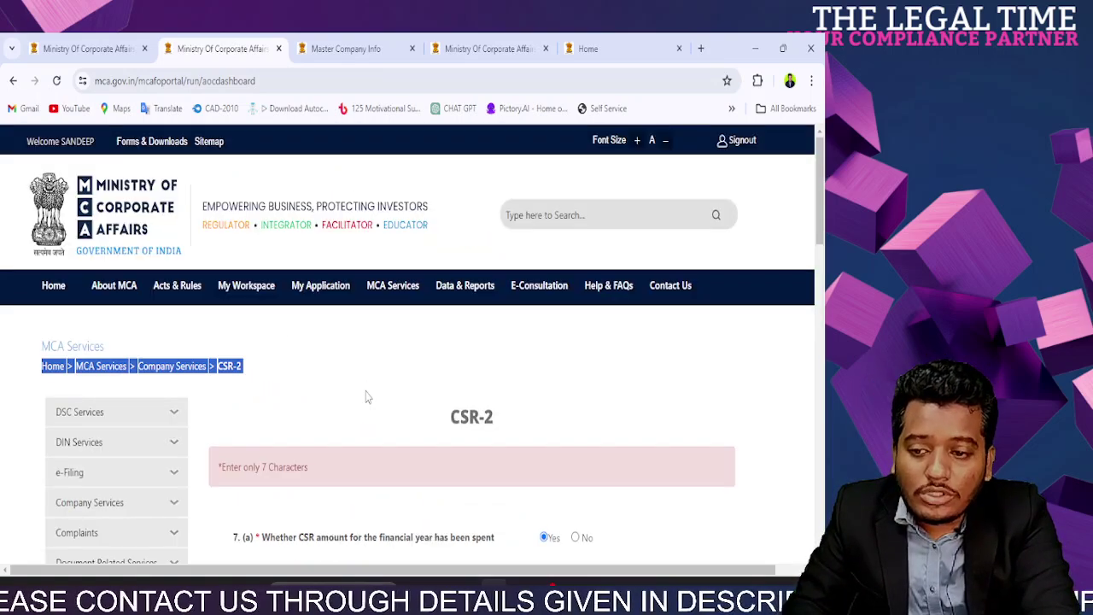
pyautogui.scroll(-3, 368, 395)
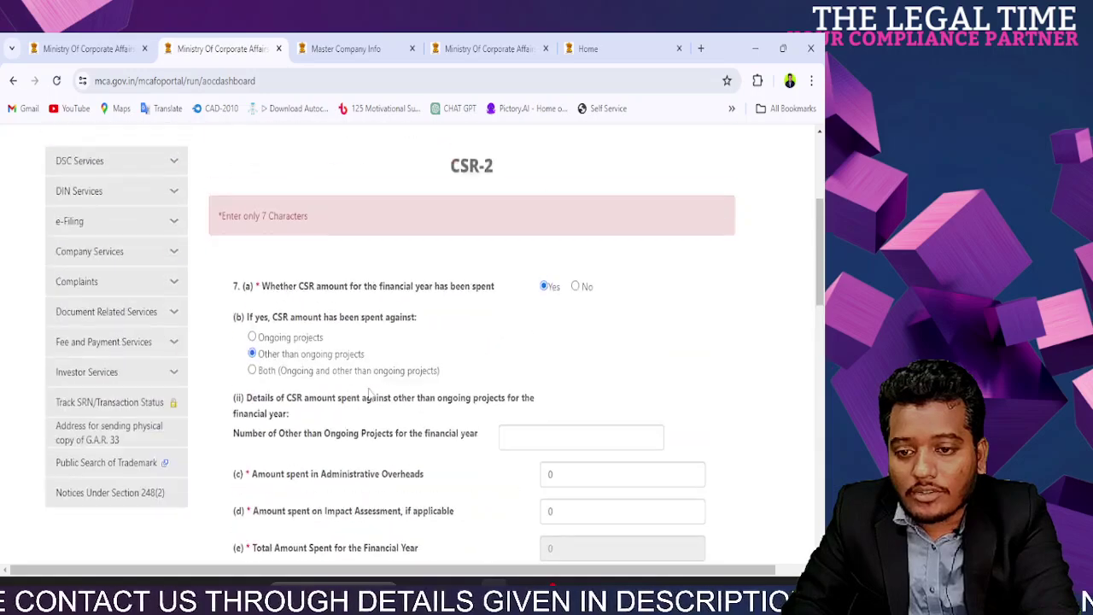
pyautogui.scroll(-3, 523, 387)
pyautogui.scroll(3, 515, 382)
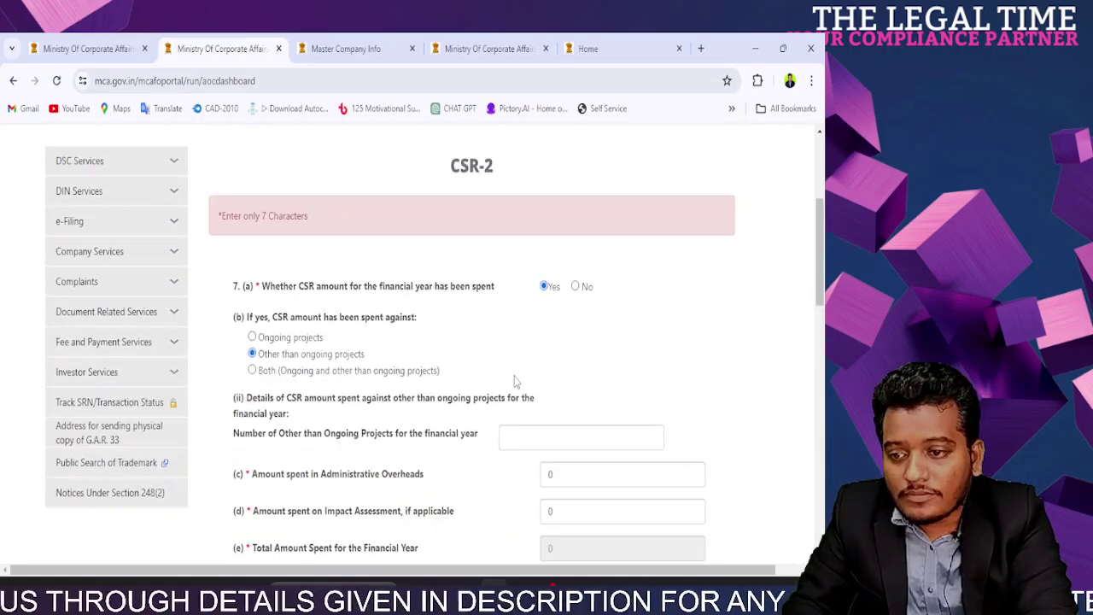
pyautogui.scroll(-3, 515, 381)
# Step: Enter 1 as the number of other-than-ongoing projects for the financial year
pyautogui.moveTo(237, 187); pyautogui.dragTo(473, 184)
pyautogui.click(527, 188)
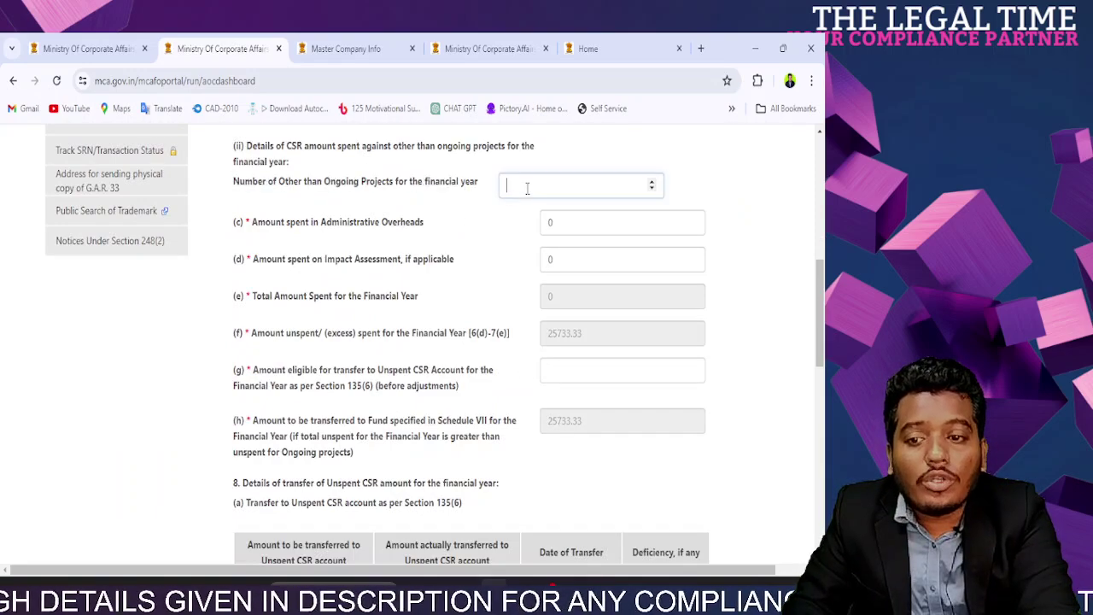
pyautogui.scroll(10, 351, 196)
pyautogui.scroll(-3, 358, 342)
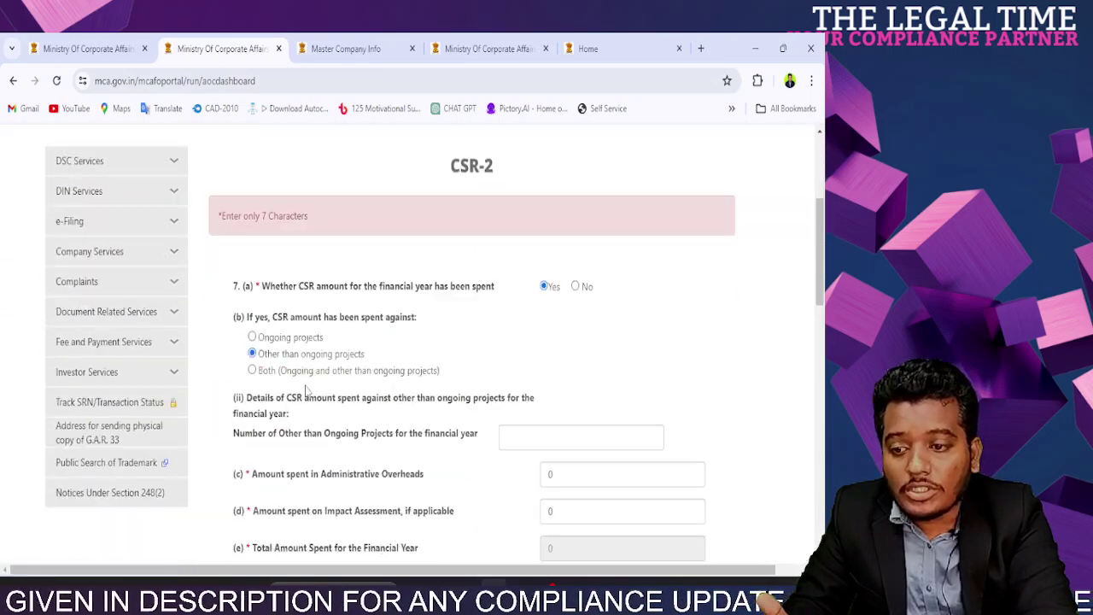
pyautogui.scroll(-4, 309, 376)
pyautogui.moveTo(266, 181); pyautogui.dragTo(384, 191)
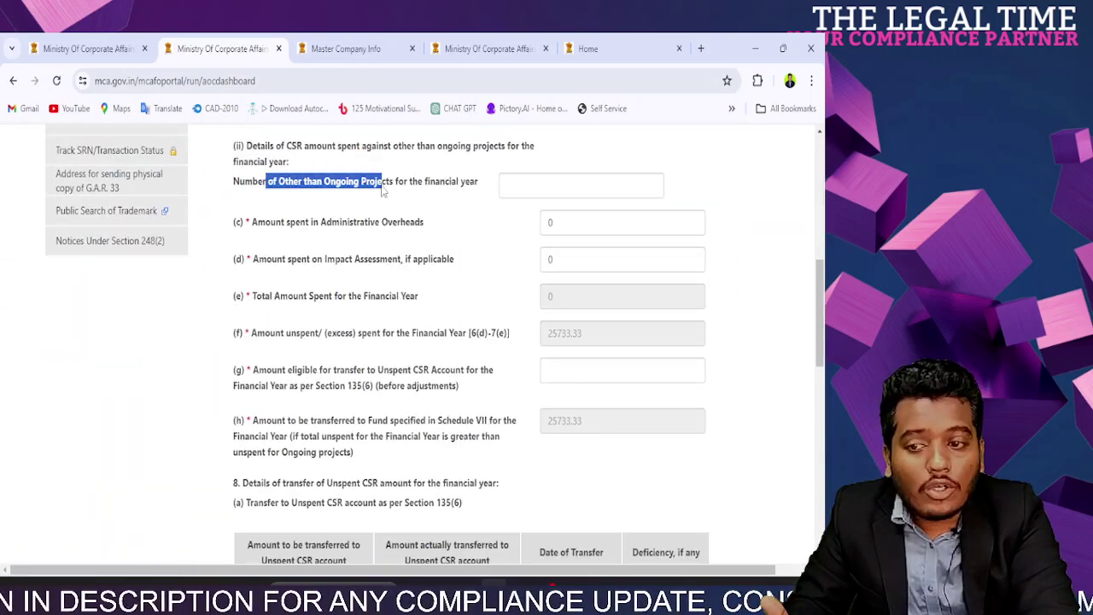
pyautogui.click(530, 185)
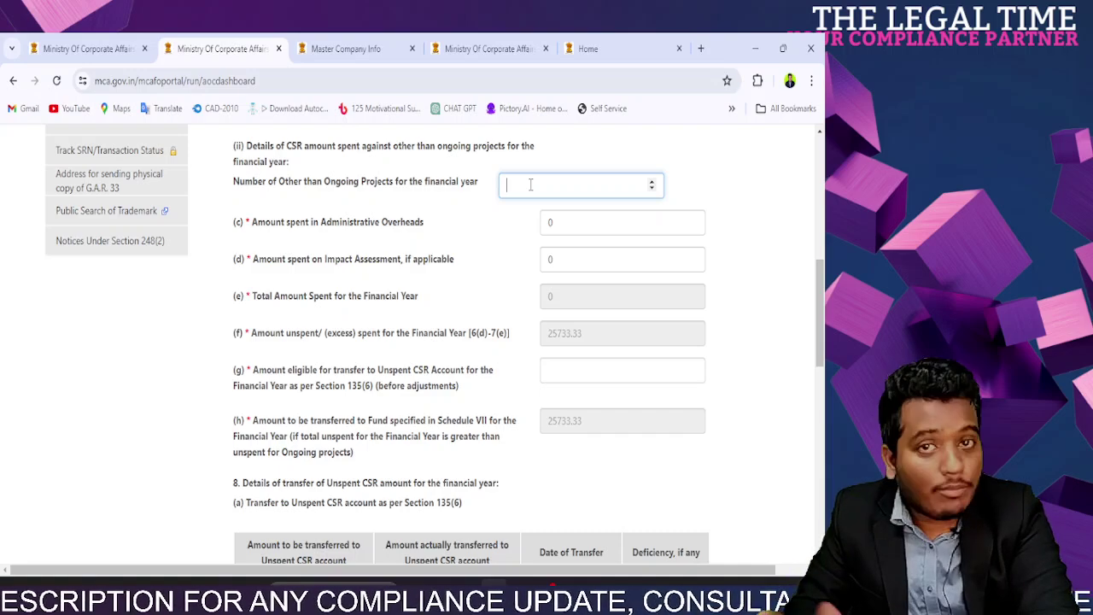
pyautogui.write('1')
pyautogui.scroll(-1, 717, 252)
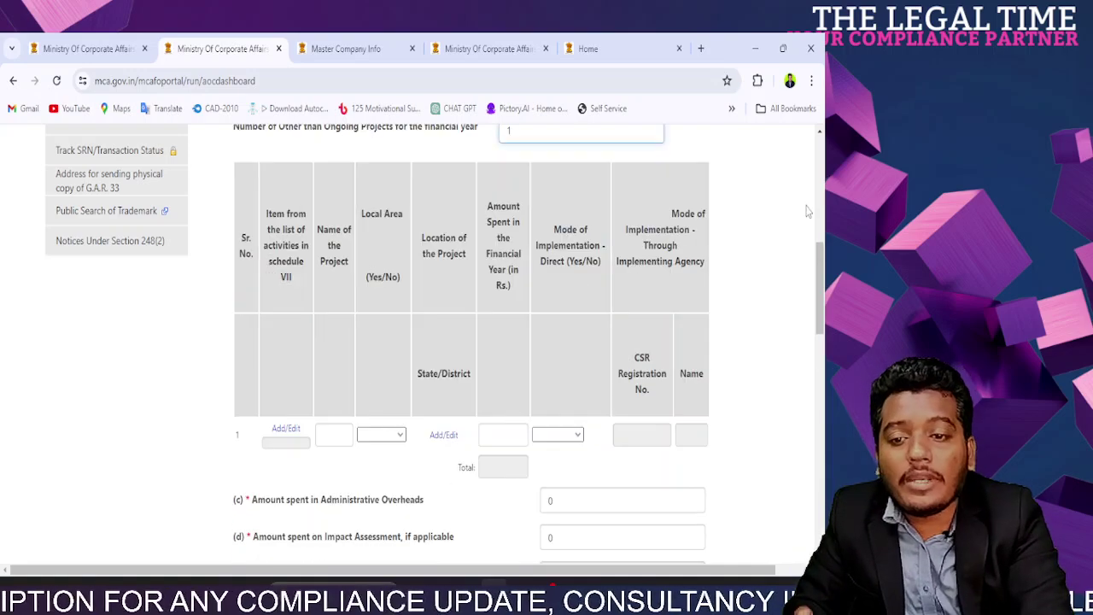
# Step: Tick Schedule VII item iv, protection of flora and fauna, for project 1 and save
pyautogui.click(285, 436)
pyautogui.scroll(-10, 274, 293)
pyautogui.scroll(10, 372, 389)
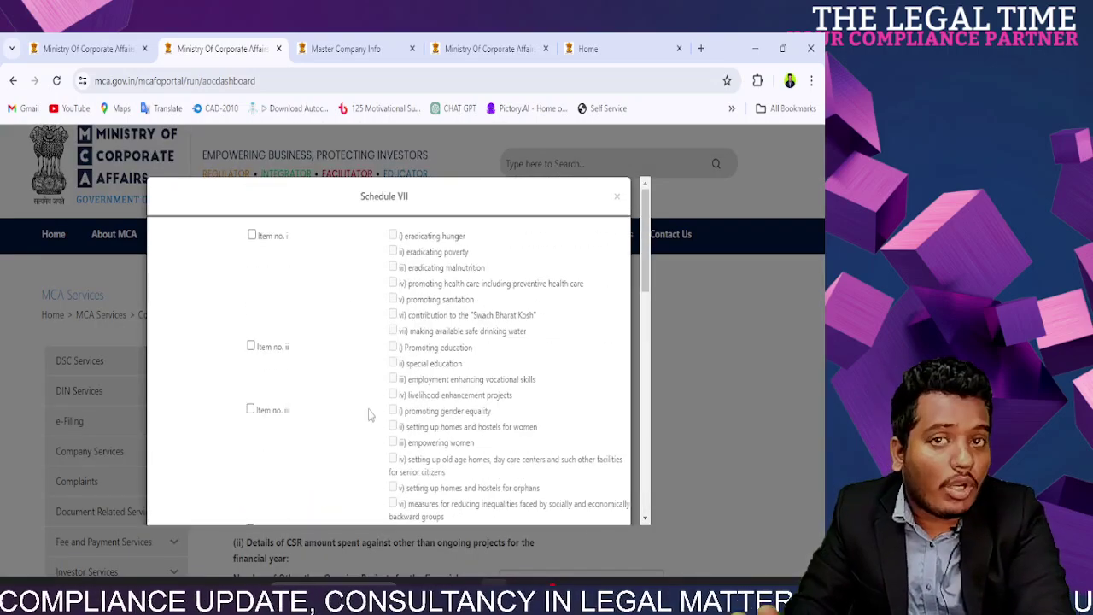
pyautogui.scroll(-3, 262, 313)
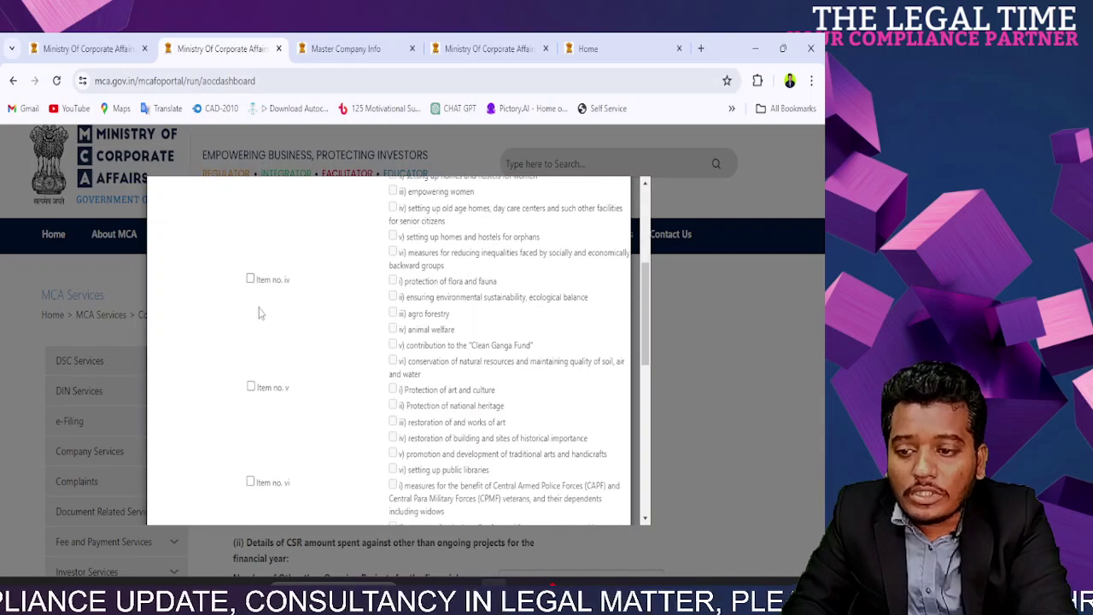
pyautogui.click(251, 281)
pyautogui.click(393, 281)
pyautogui.scroll(-10, 418, 374)
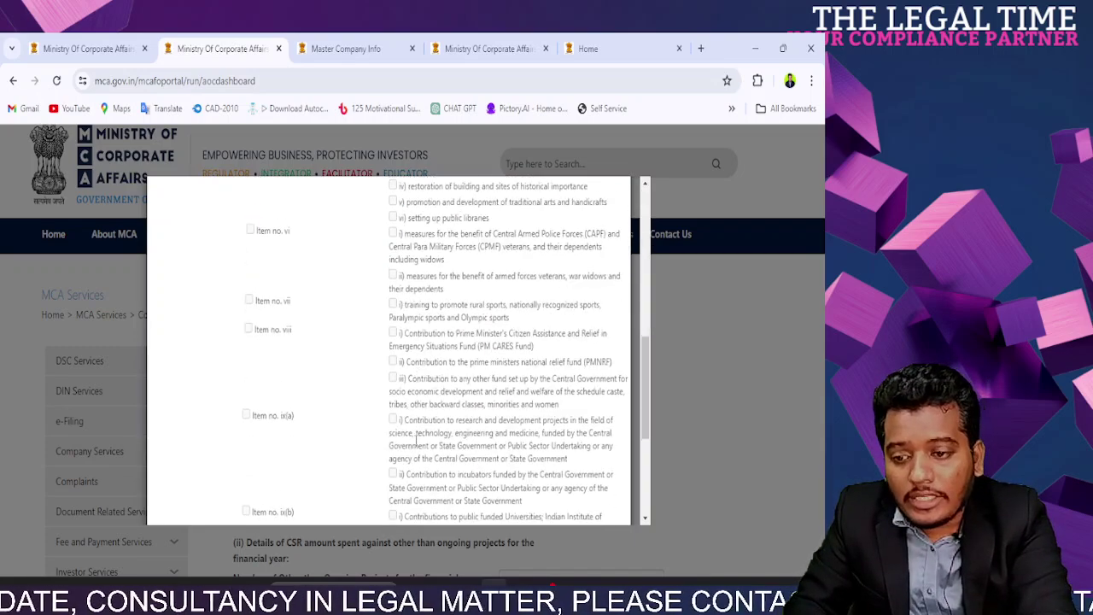
pyautogui.click(384, 491)
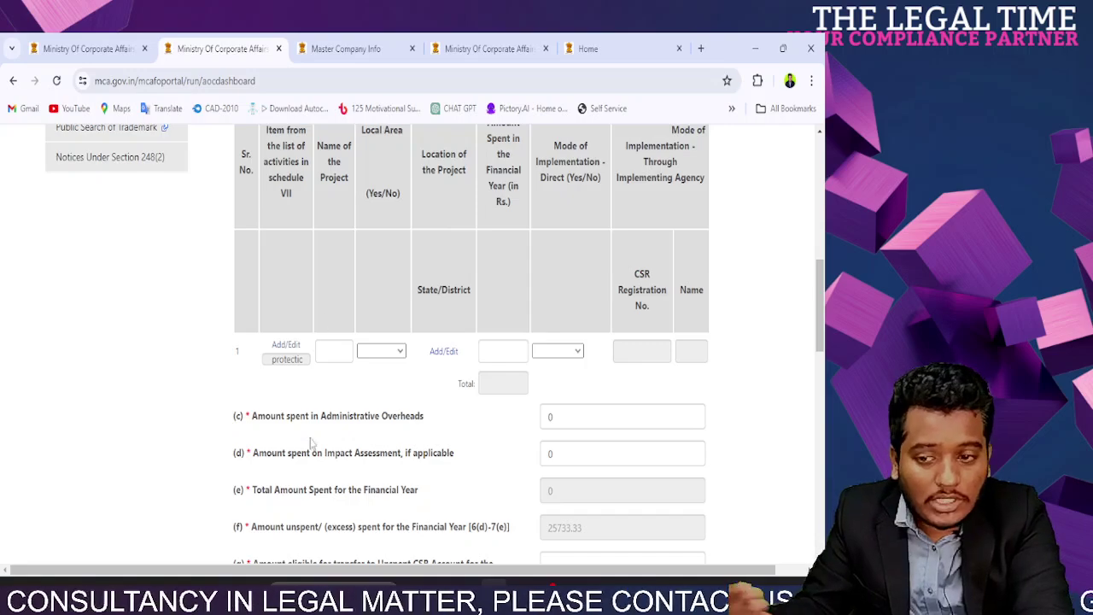
pyautogui.scroll(3, 563, 394)
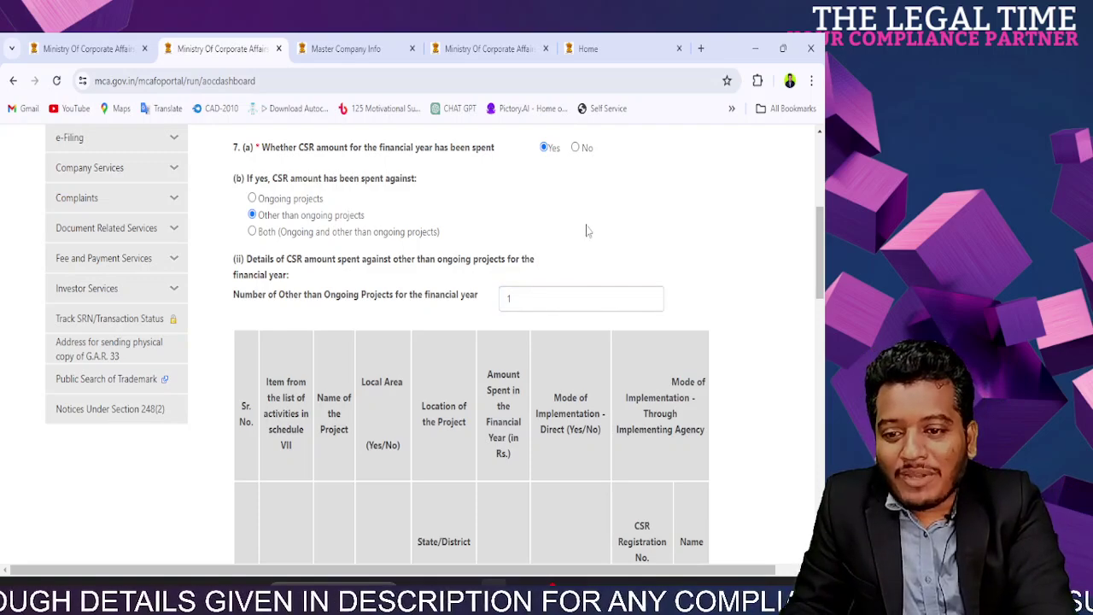
# Step: Enter the placeholder name 'asdads' for project 1 in the other-than-ongoing projects table
pyautogui.click(582, 290)
pyautogui.scroll(-3, 581, 294)
pyautogui.scroll(3, 582, 295)
pyautogui.scroll(-3, 582, 295)
pyautogui.scroll(3, 583, 316)
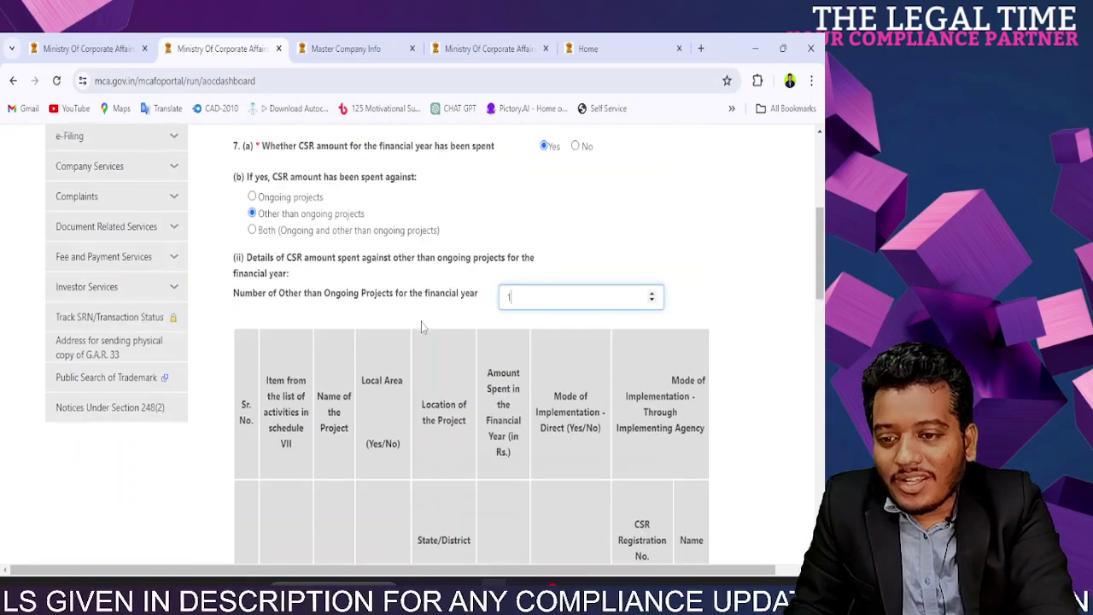
pyautogui.scroll(-3, 324, 314)
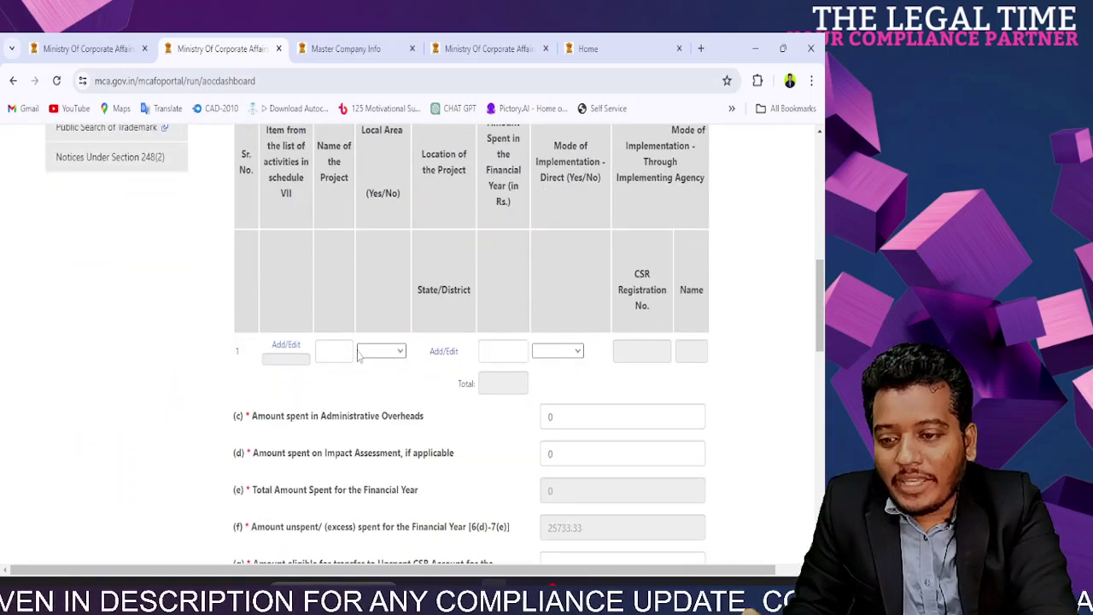
pyautogui.click(331, 350)
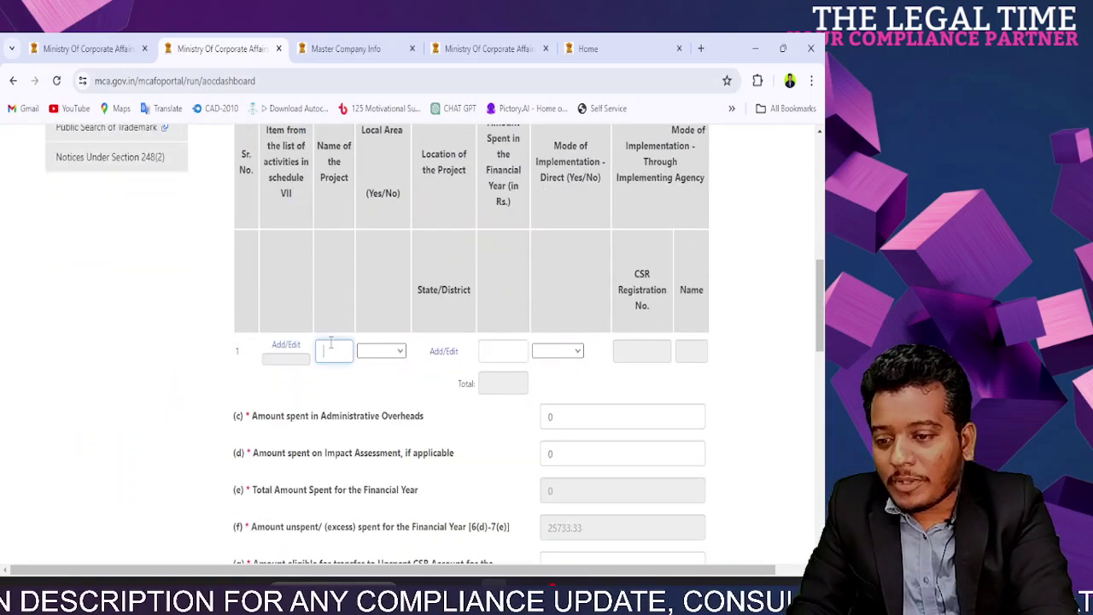
pyautogui.write('asdads')
pyautogui.click(367, 383)
# Step: Set project 1's Local Area (Yes/No) to Yes
pyautogui.click(391, 352)
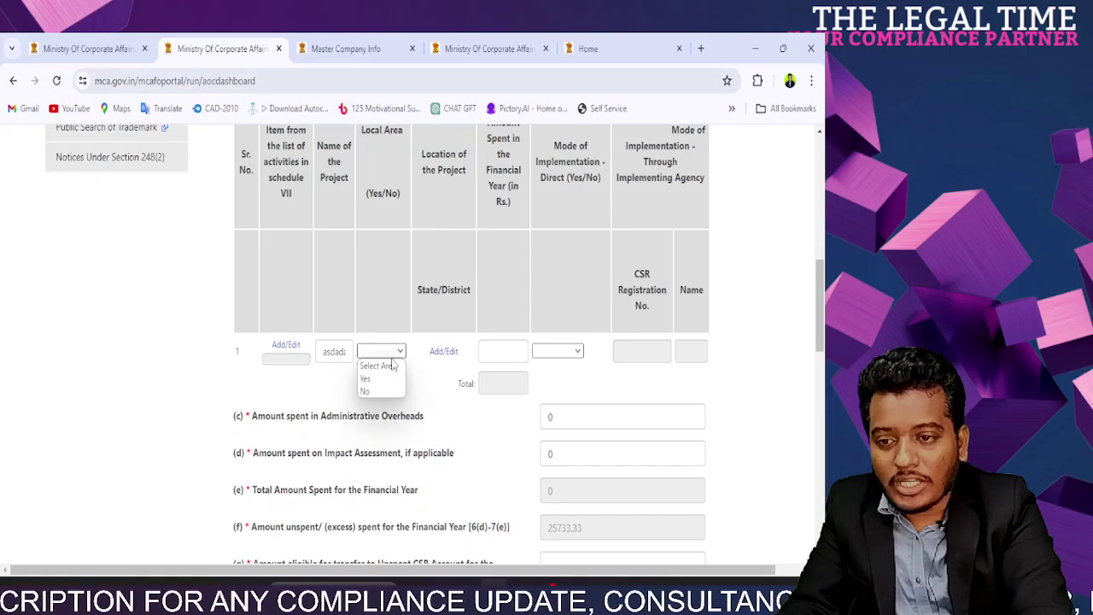
pyautogui.click(333, 351)
pyautogui.doubleClick(324, 357)
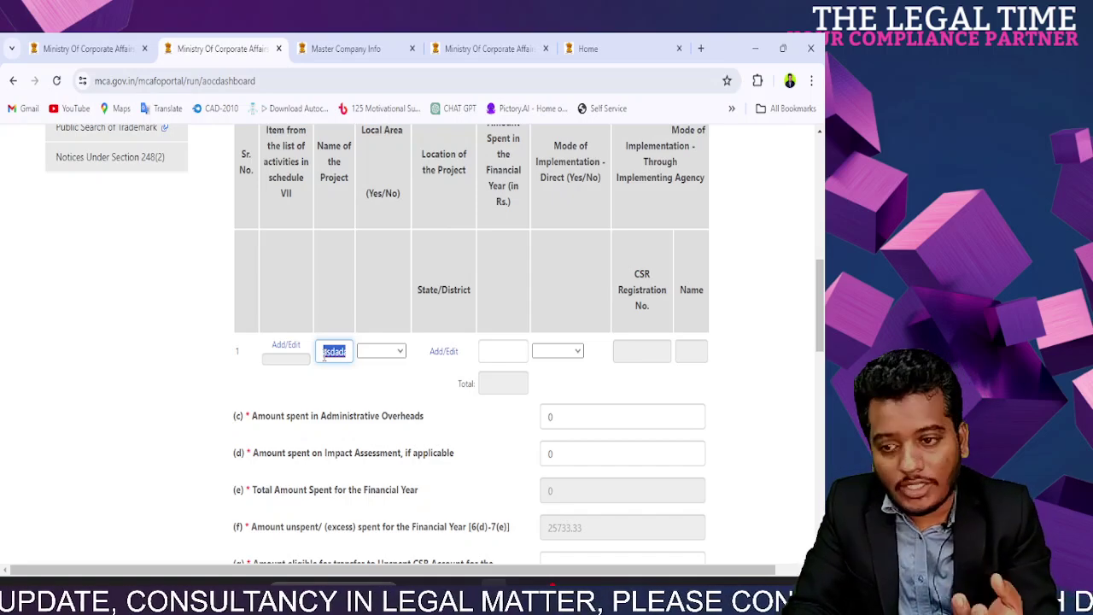
pyautogui.click(381, 351)
pyautogui.click(376, 379)
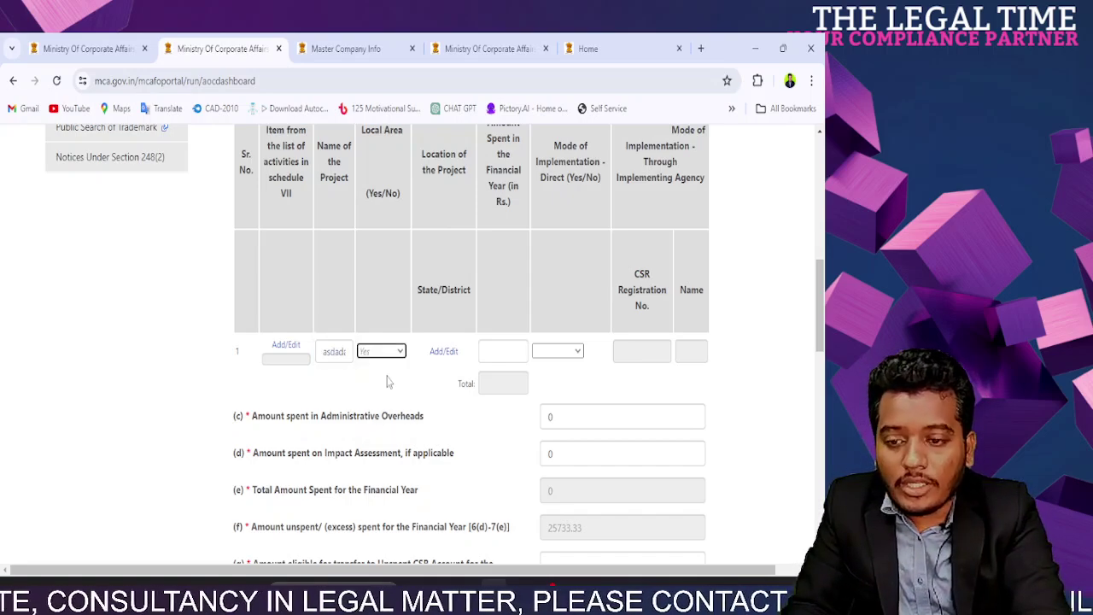
# Step: Set project 1's State/District to West Bengal, Kolkata and save it
pyautogui.click(437, 353)
pyautogui.click(315, 247)
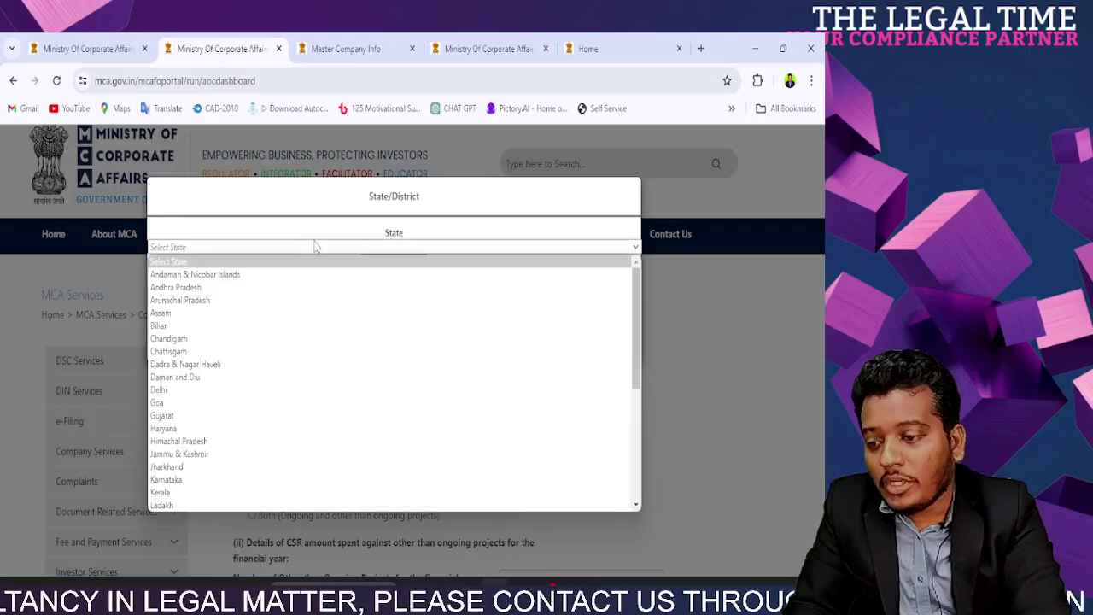
pyautogui.press('w')
pyautogui.press('Return')
pyautogui.click(346, 342)
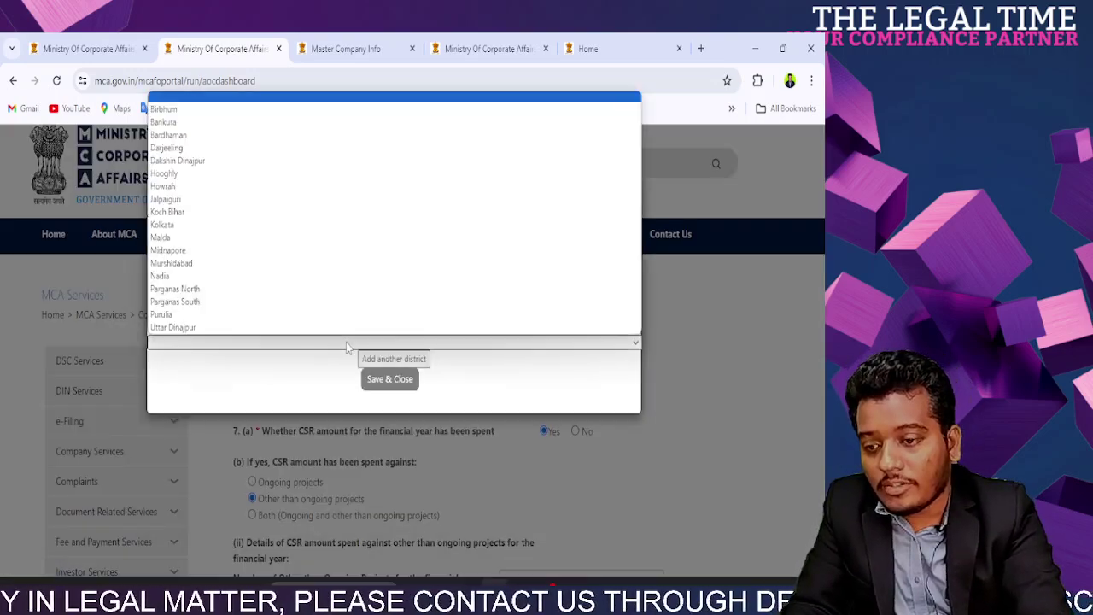
pyautogui.press('k')
pyautogui.press('Down')
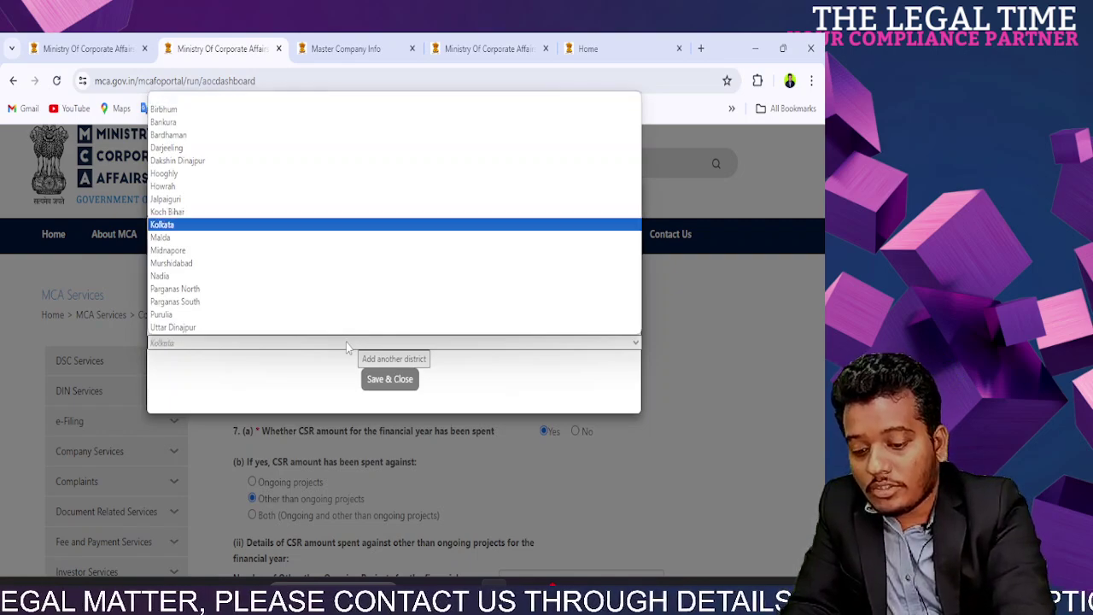
pyautogui.press('Return')
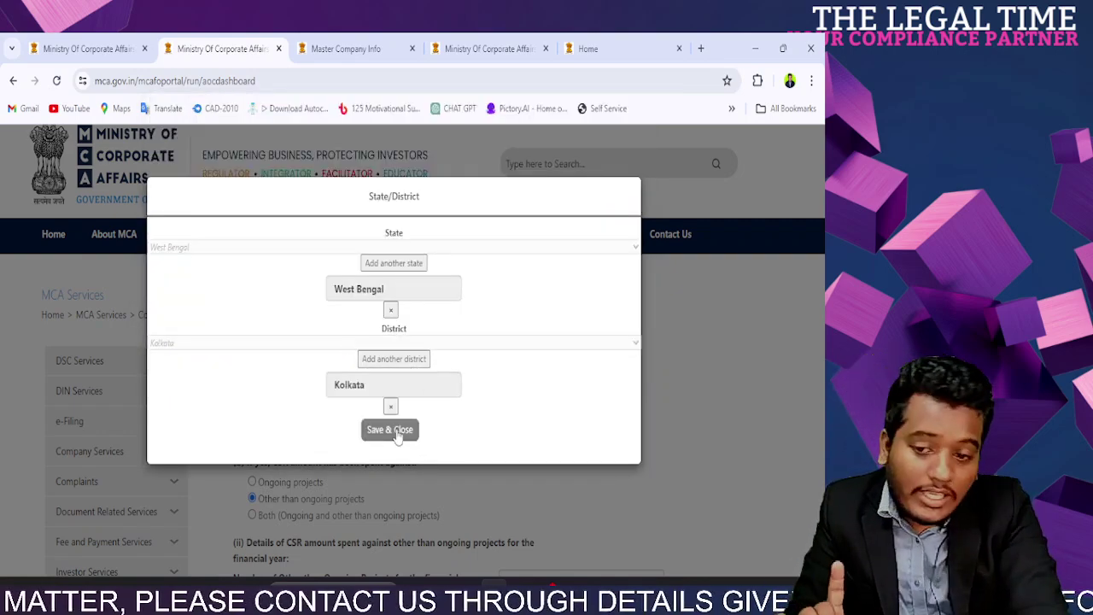
pyautogui.click(396, 433)
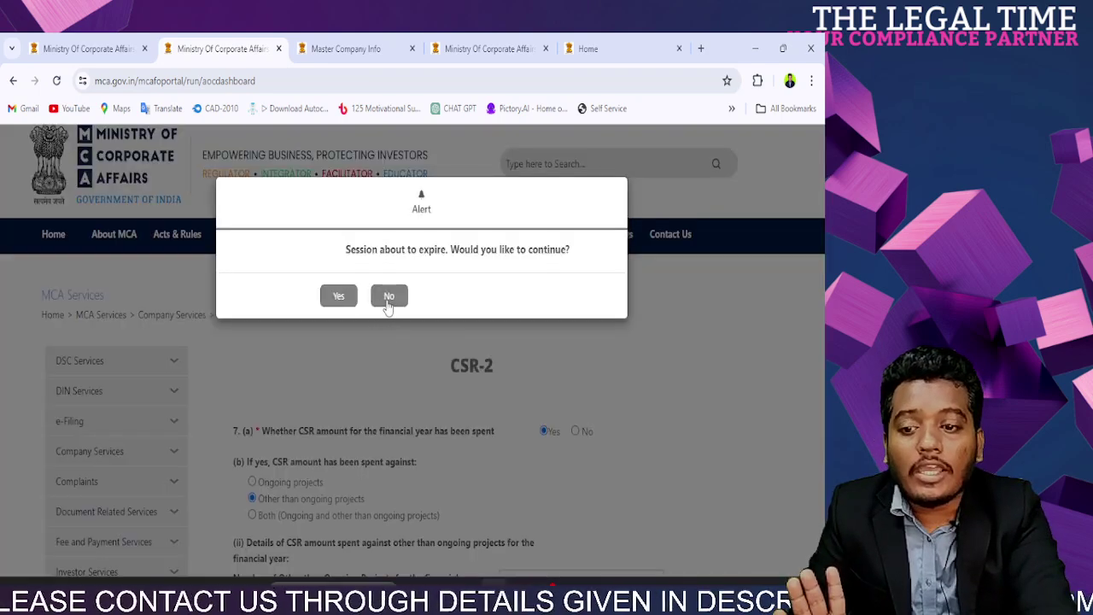
# Step: Dismiss the session-expiry alert with No and return to the CSR-2 form
pyautogui.click(389, 297)
pyautogui.scroll(-3, 502, 442)
pyautogui.scroll(-3, 502, 442)
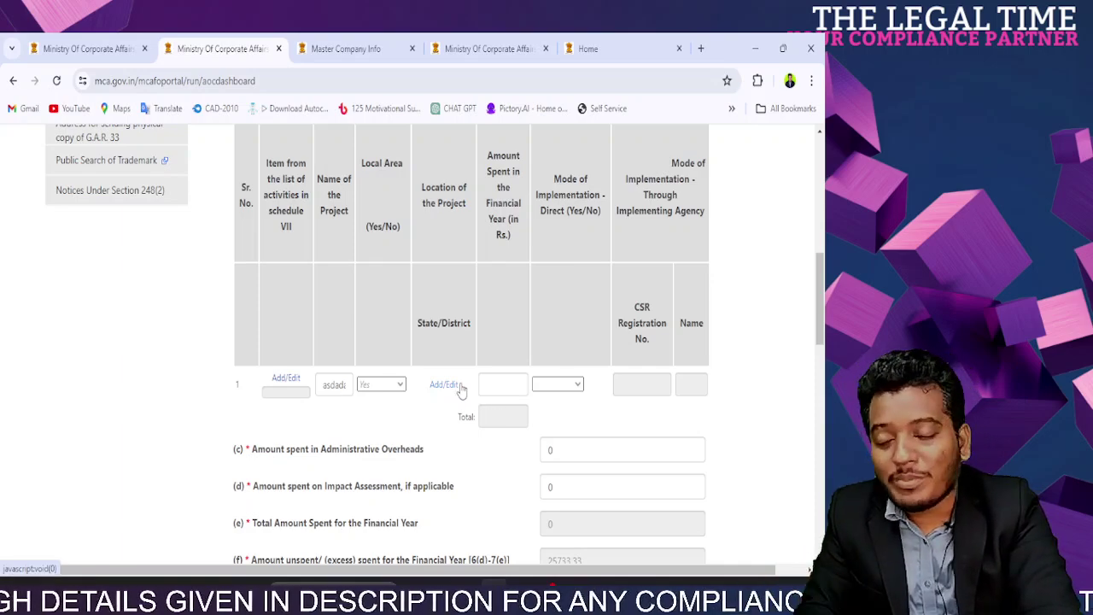
# Step: Enter 400000 as project 1's amount spent so the totals recalculate
pyautogui.click(506, 384)
pyautogui.scroll(-3, 506, 384)
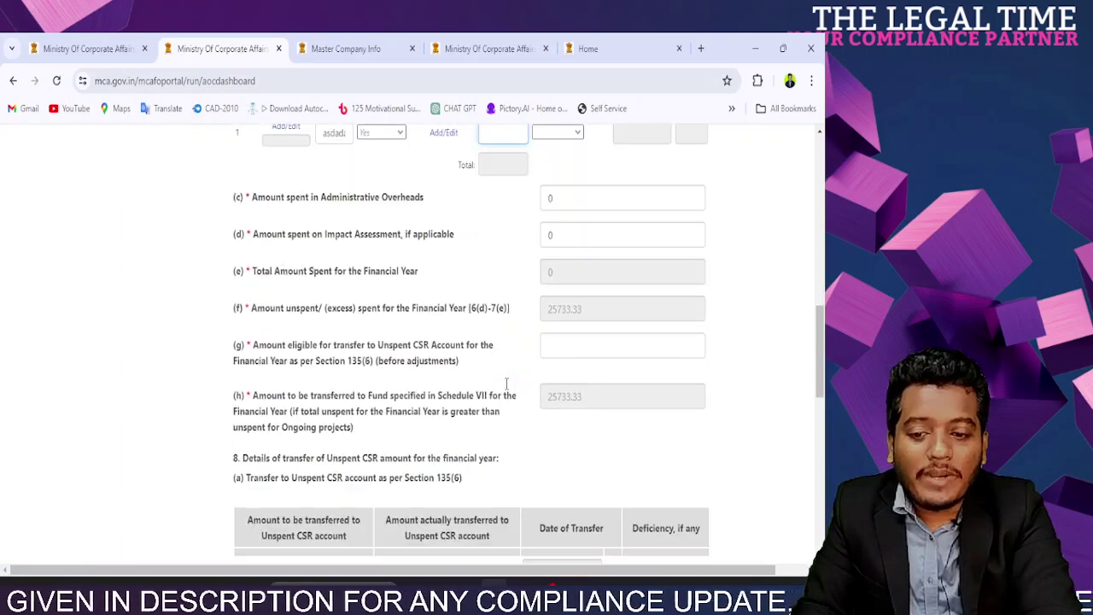
pyautogui.scroll(1, 820, 359)
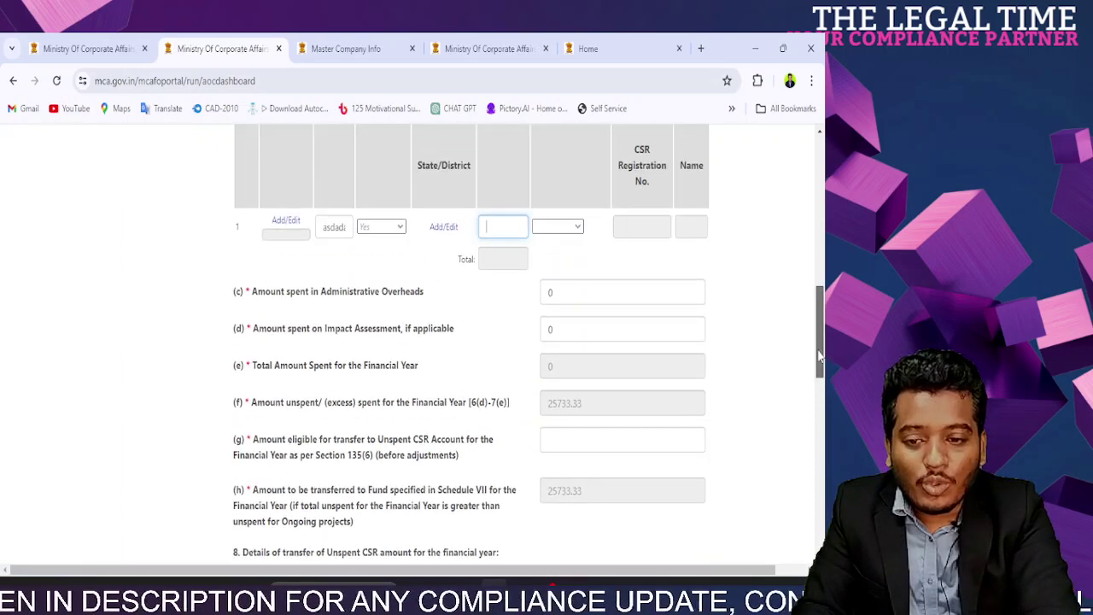
pyautogui.doubleClick(551, 408)
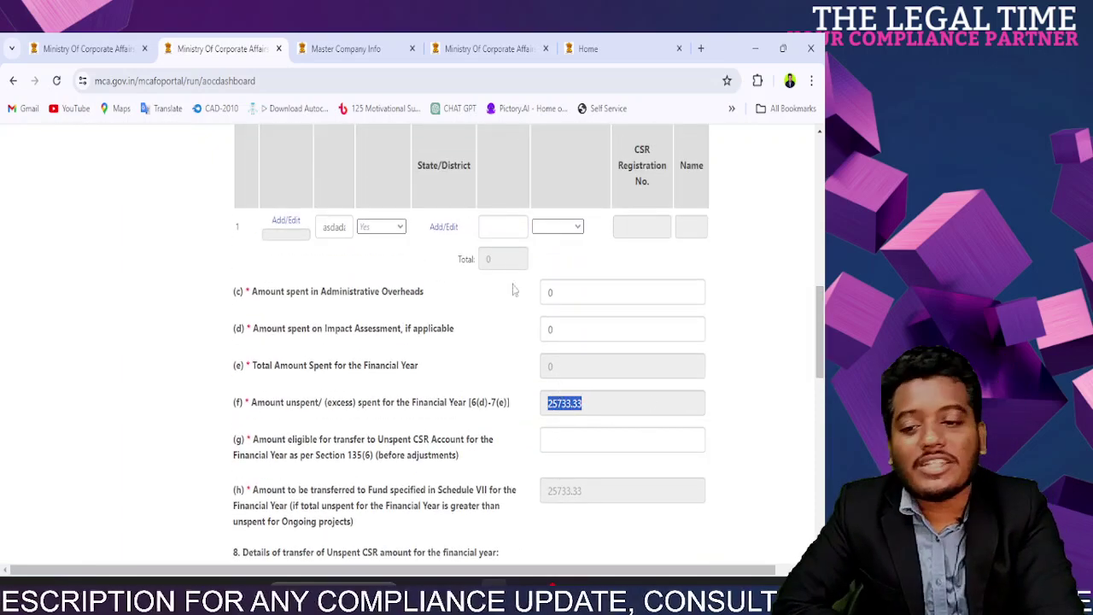
pyautogui.click(492, 226)
pyautogui.write('400000')
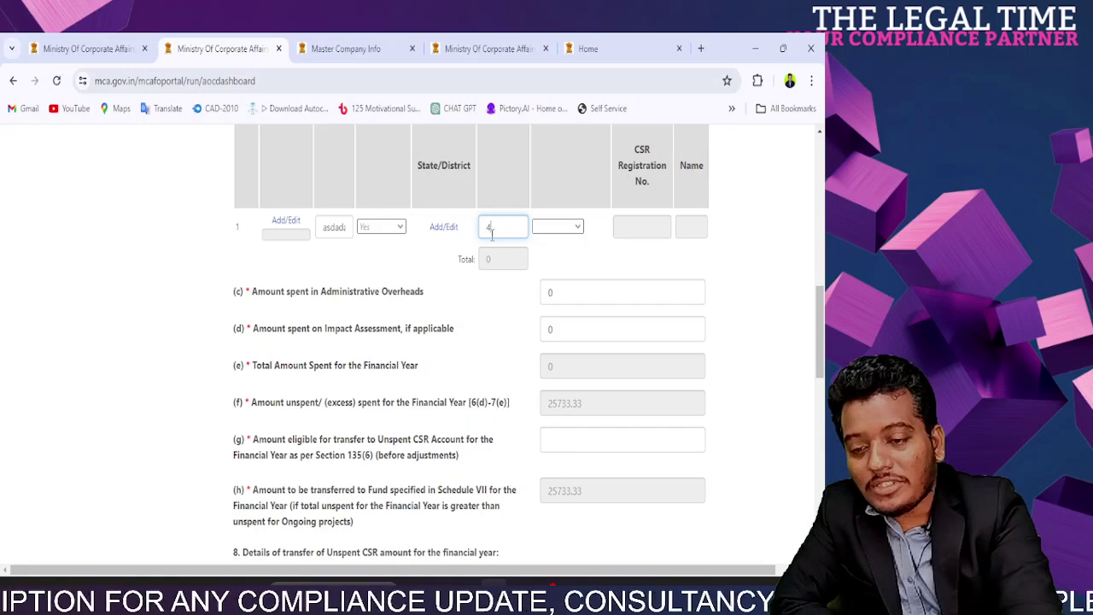
pyautogui.click(523, 346)
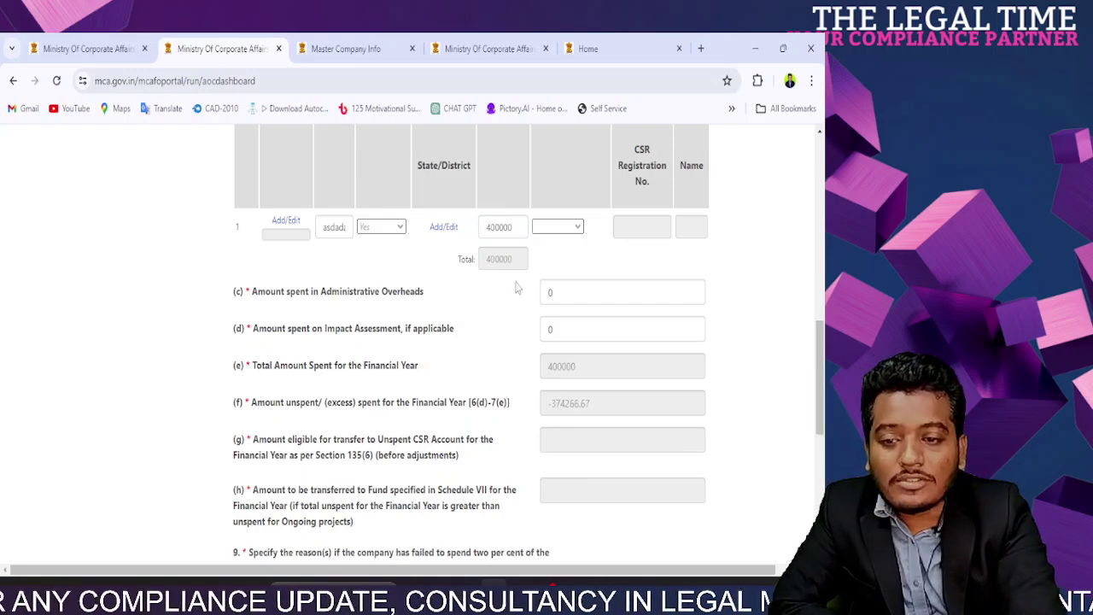
# Step: Correct project 1's amount spent to 40000, making unspent -14266.67
pyautogui.click(511, 224)
pyautogui.press('BackSpace')
pyautogui.click(469, 282)
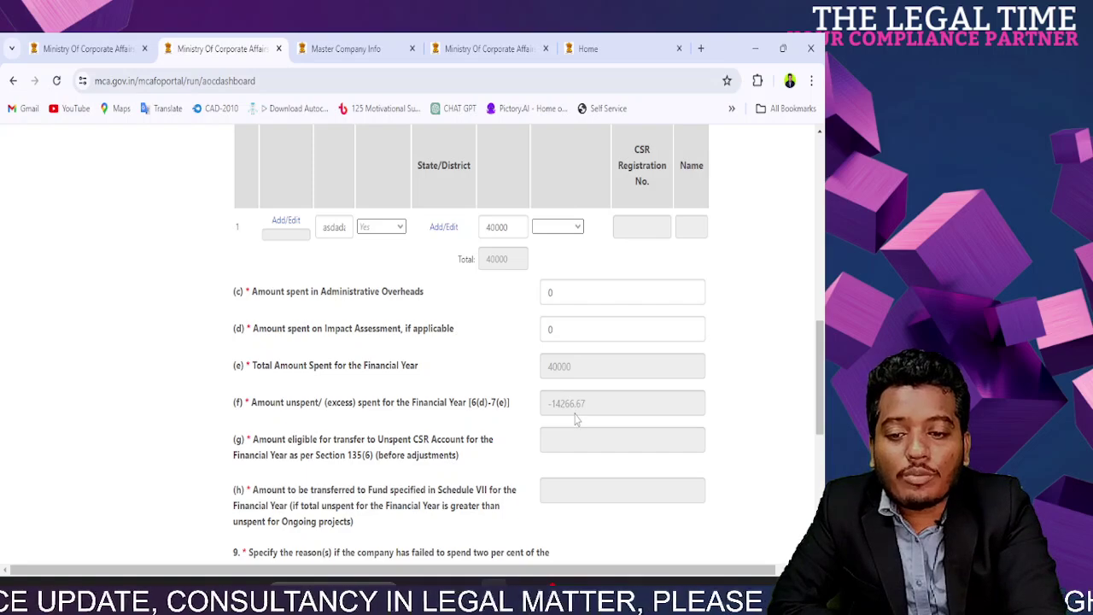
pyautogui.tripleClick(576, 414)
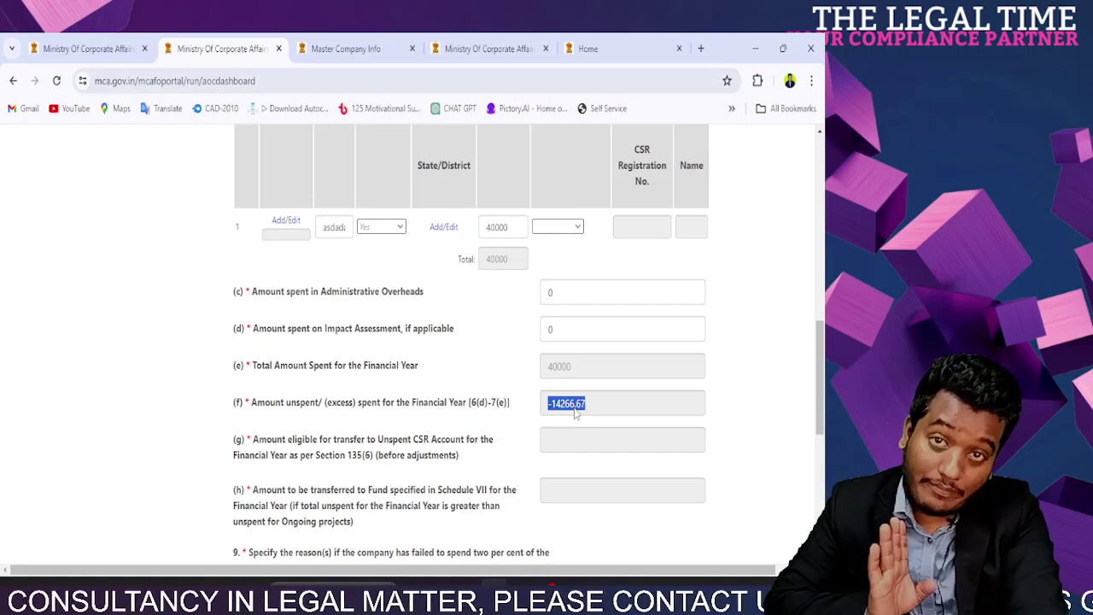
pyautogui.click(492, 237)
pyautogui.doubleClick(492, 234)
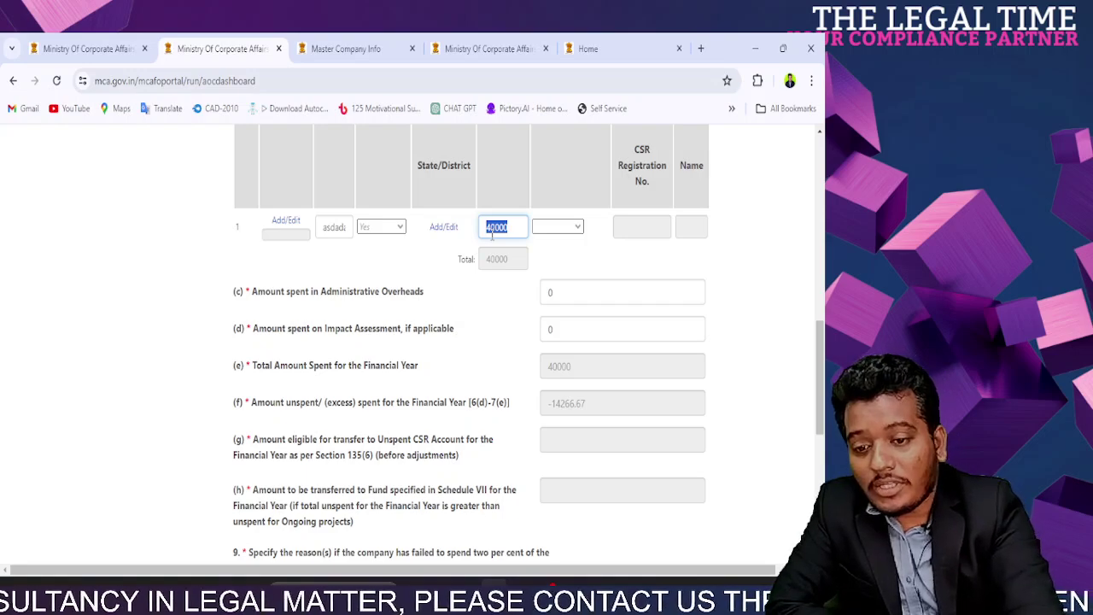
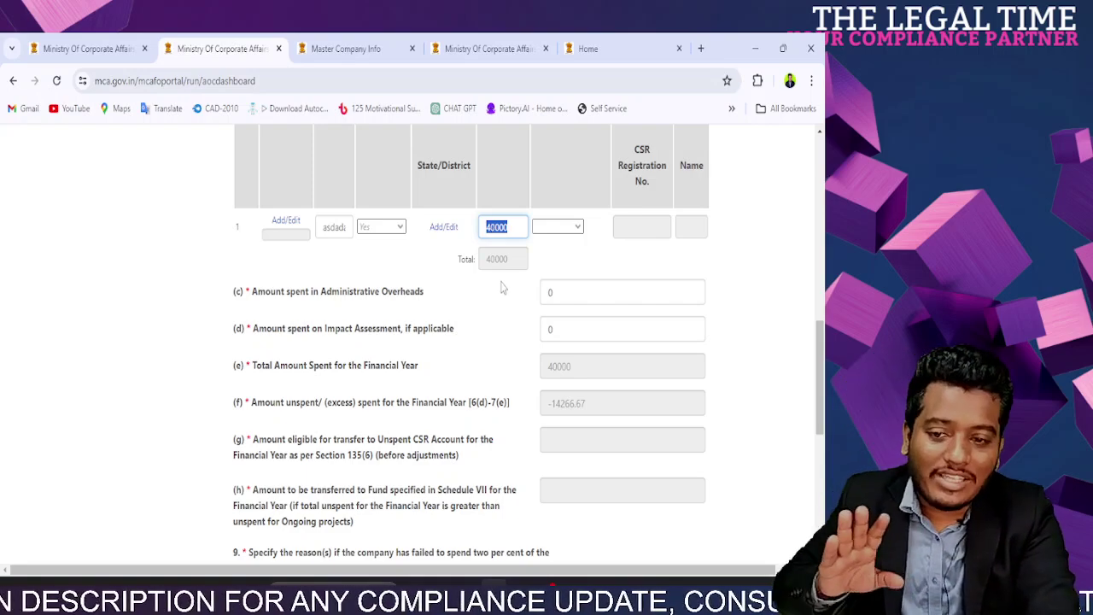
# Step: Set the project's Mode of Implementation - Direct to Yes after briefly trying No
pyautogui.click(525, 339)
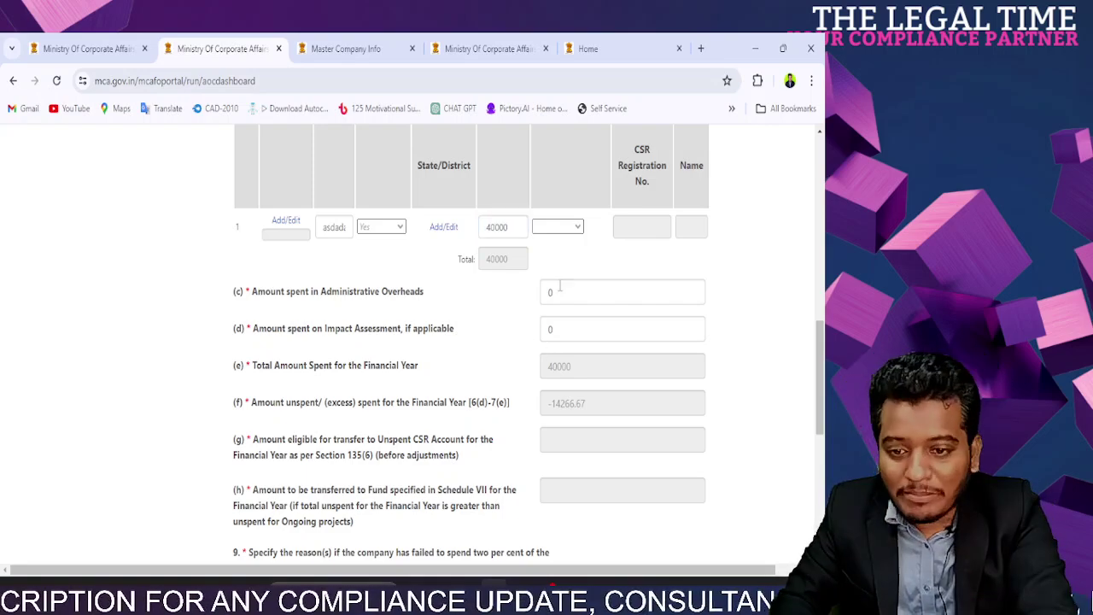
pyautogui.scroll(3, 561, 324)
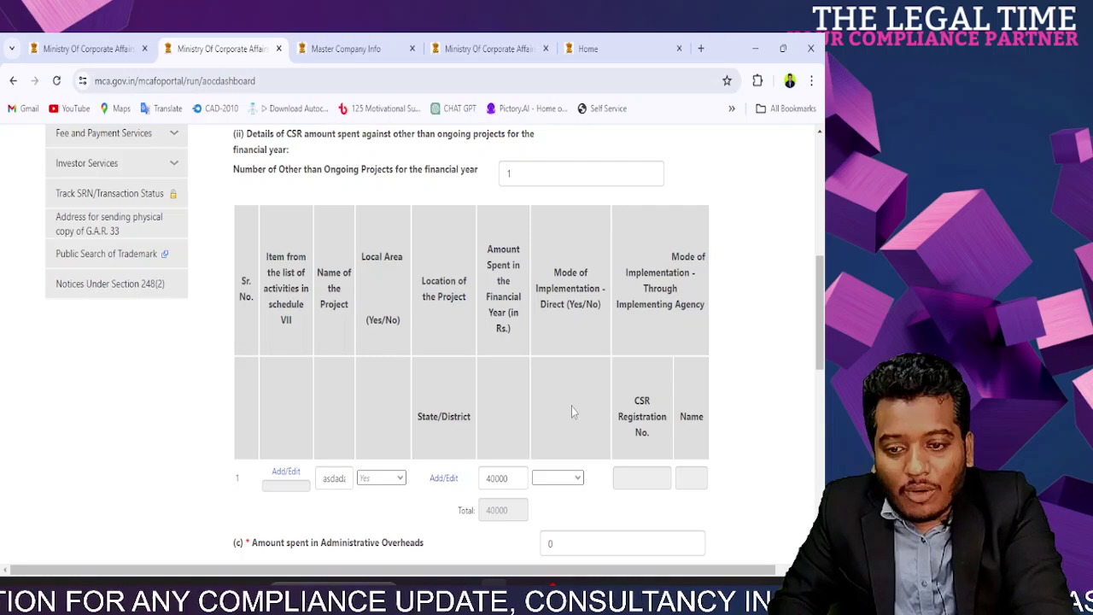
pyautogui.click(578, 481)
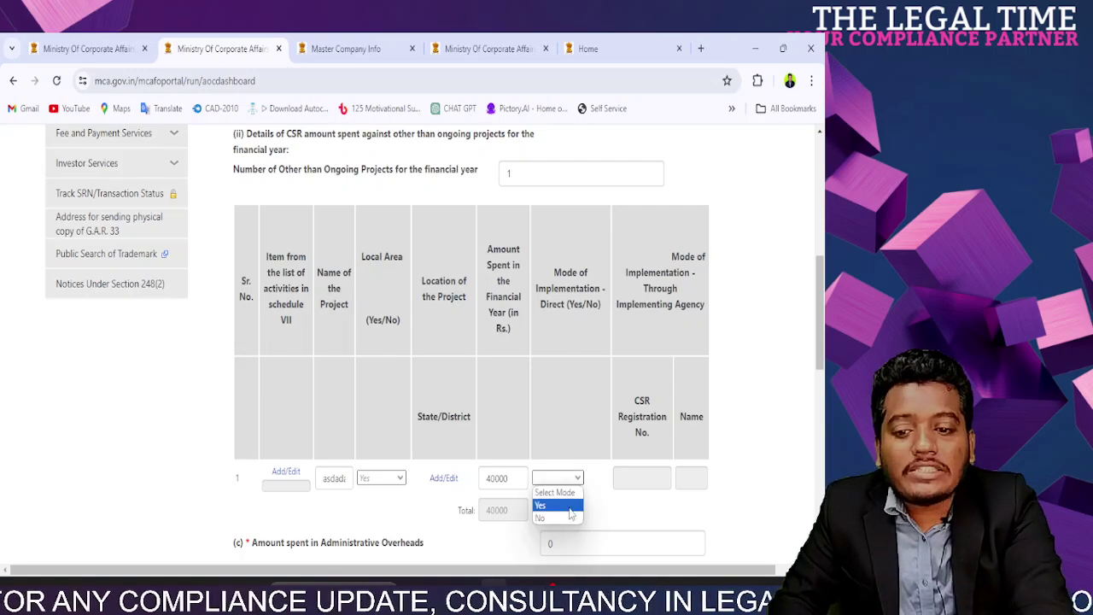
pyautogui.click(572, 504)
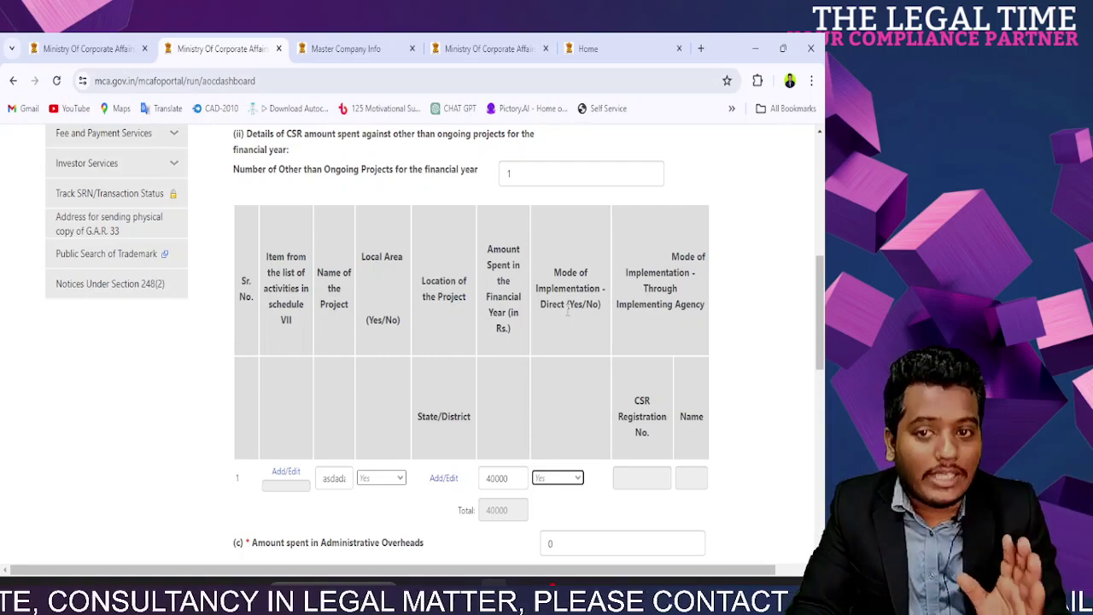
pyautogui.click(557, 478)
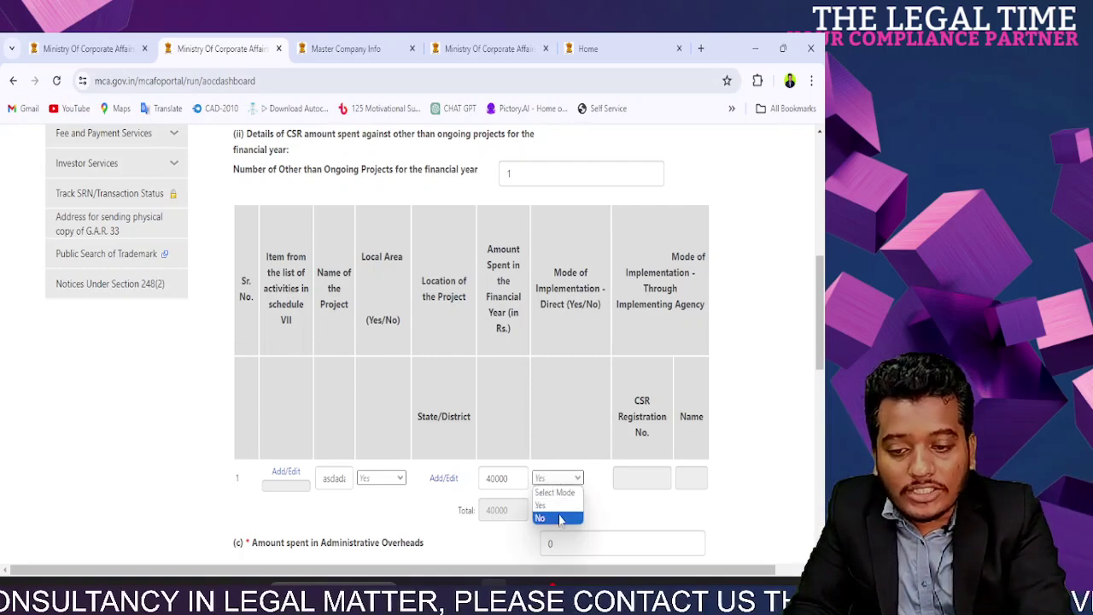
pyautogui.click(562, 518)
pyautogui.click(647, 475)
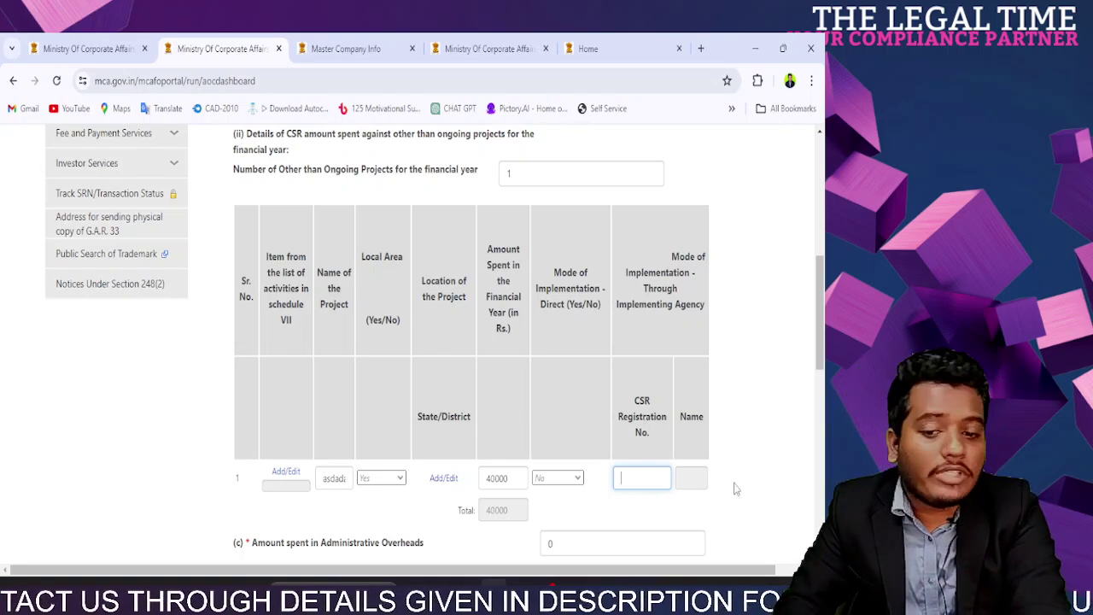
pyautogui.click(555, 477)
pyautogui.click(568, 504)
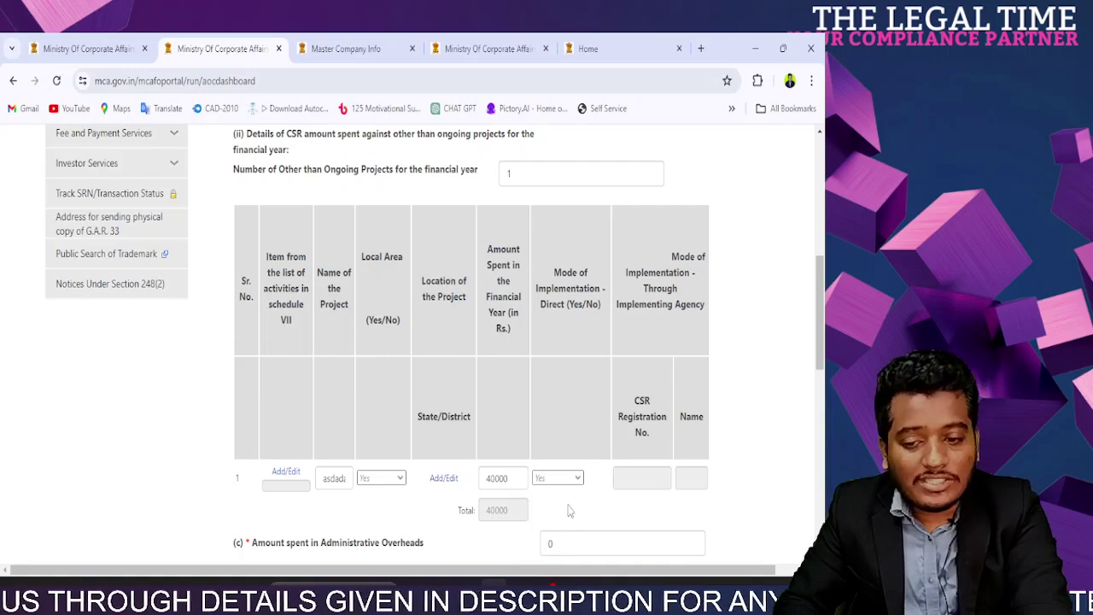
pyautogui.scroll(-10, 567, 504)
pyautogui.scroll(5, 568, 505)
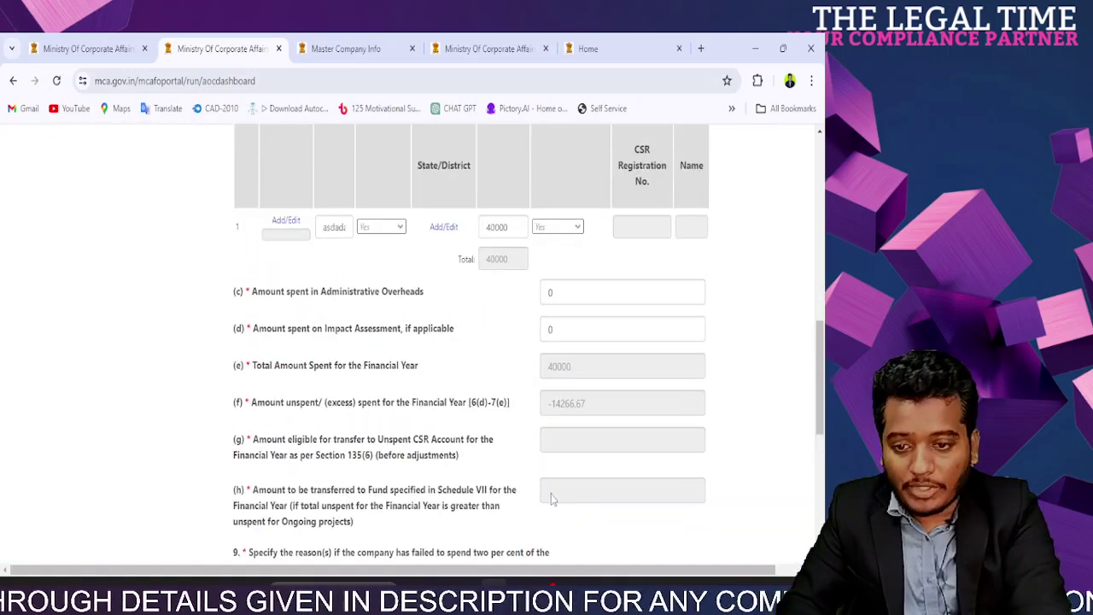
# Step: Change the project's amount spent from 40000 to 2500 and recalculate the totals
pyautogui.moveTo(259, 446); pyautogui.dragTo(459, 459)
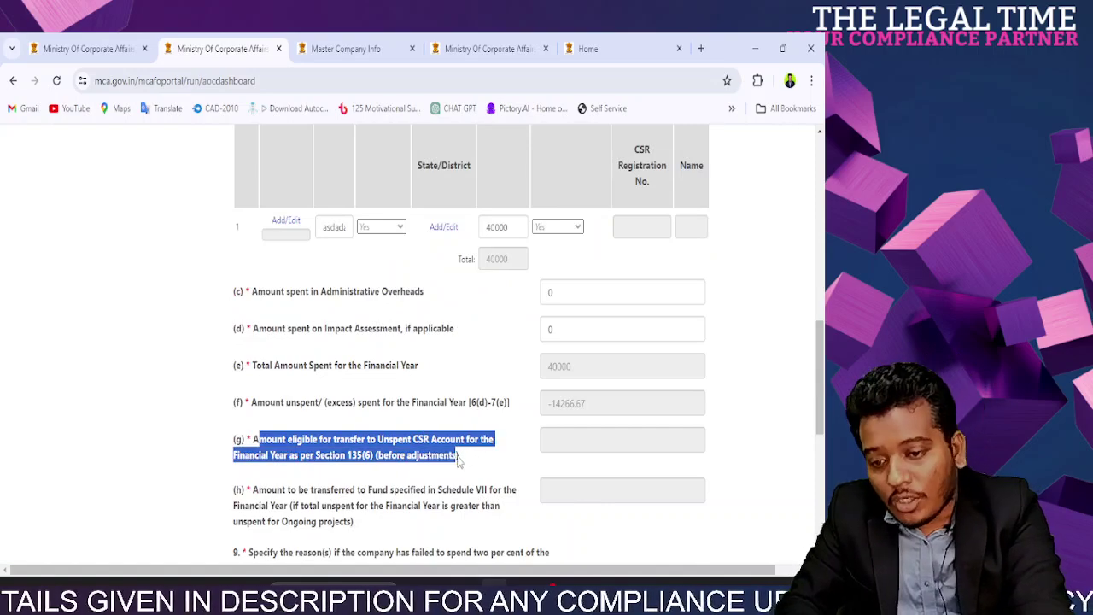
pyautogui.click(555, 448)
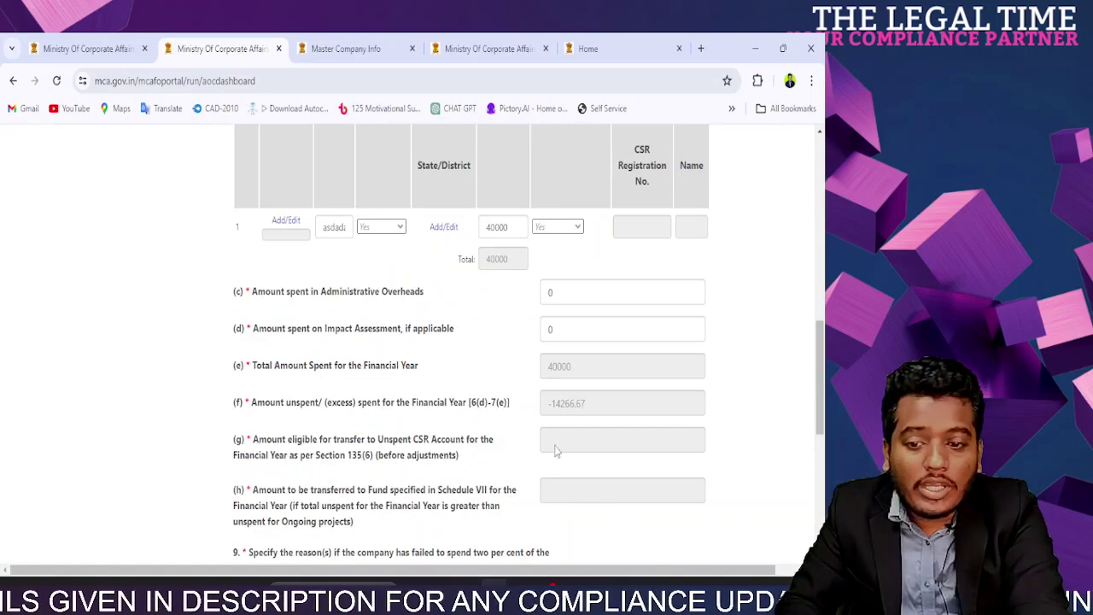
pyautogui.doubleClick(501, 221)
pyautogui.write('2500')
pyautogui.click(492, 318)
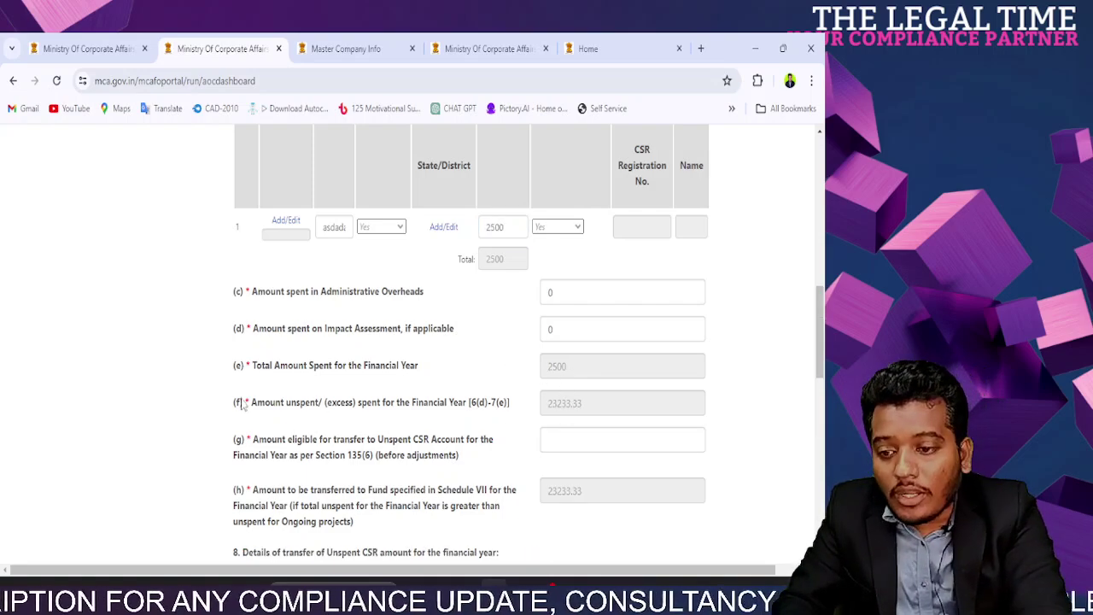
# Step: Enter 23233.33 as the amount eligible for transfer in item (g)
pyautogui.tripleClick(559, 418)
pyautogui.click(582, 413)
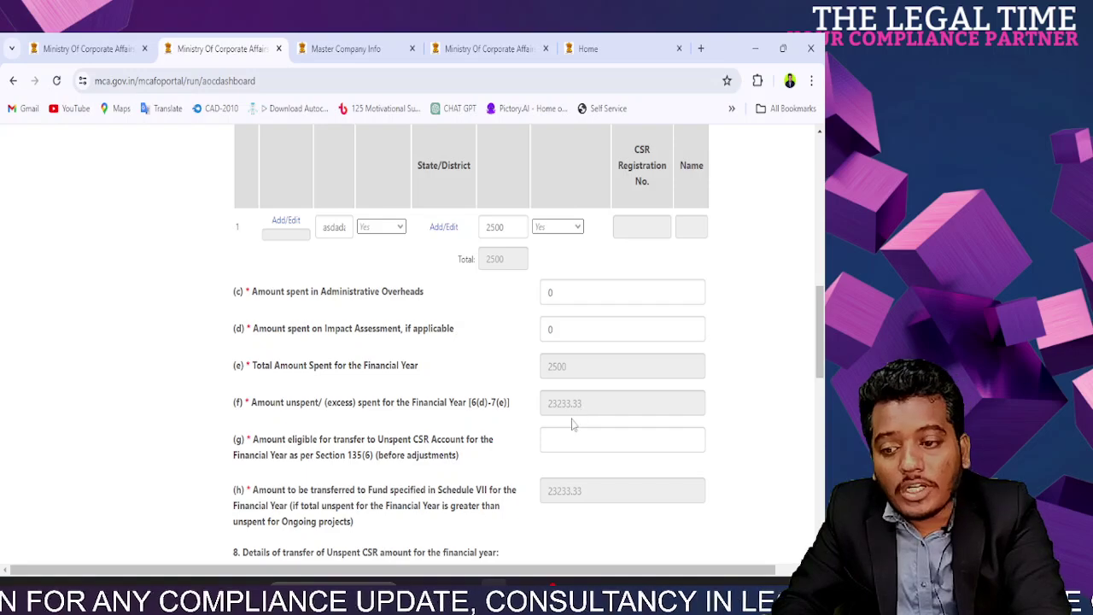
pyautogui.click(563, 441)
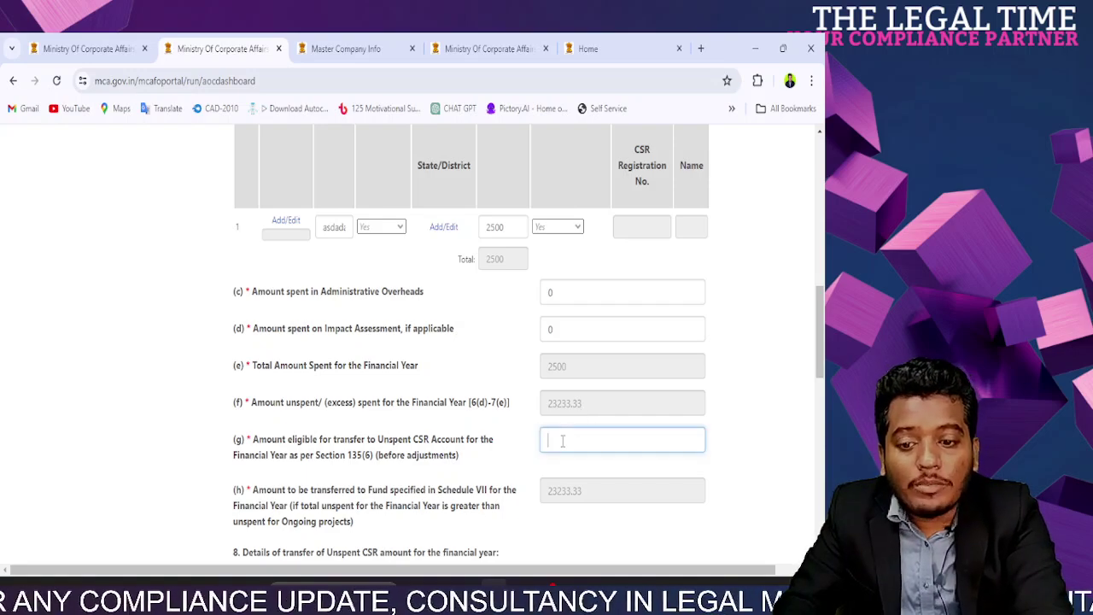
pyautogui.write('23233.3')
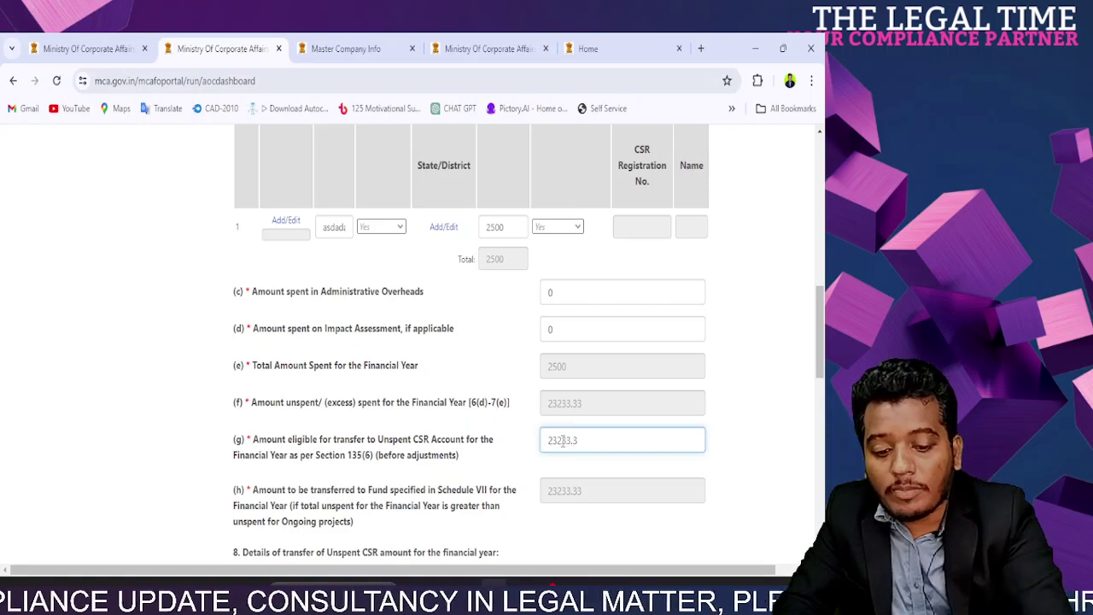
pyautogui.write('3')
pyautogui.click(530, 464)
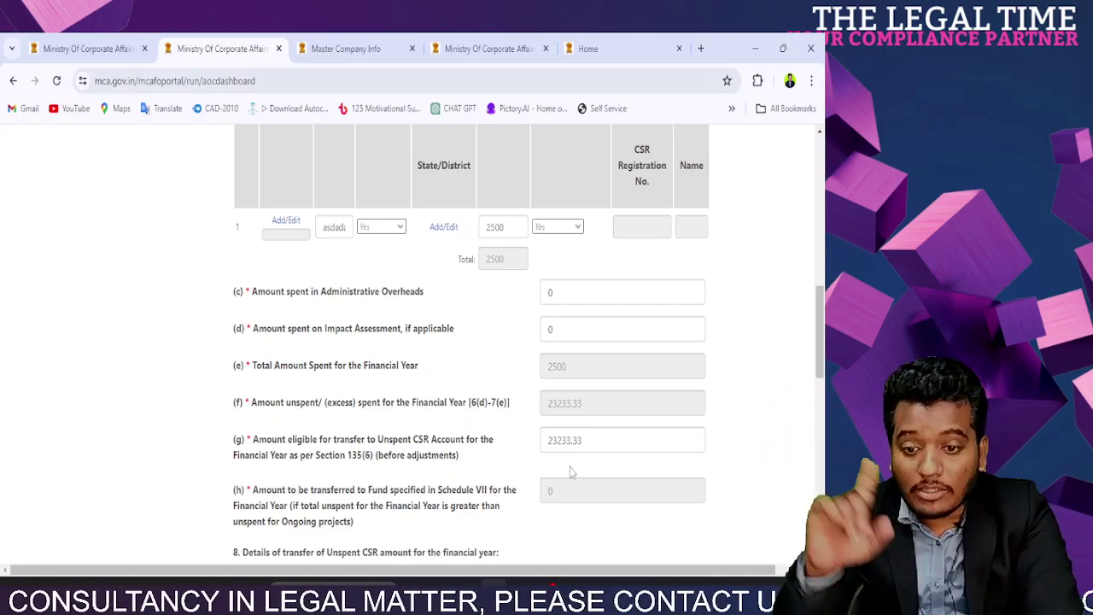
# Step: Revise the project's amount spent to 6500 so the totals recalculate
pyautogui.click(566, 337)
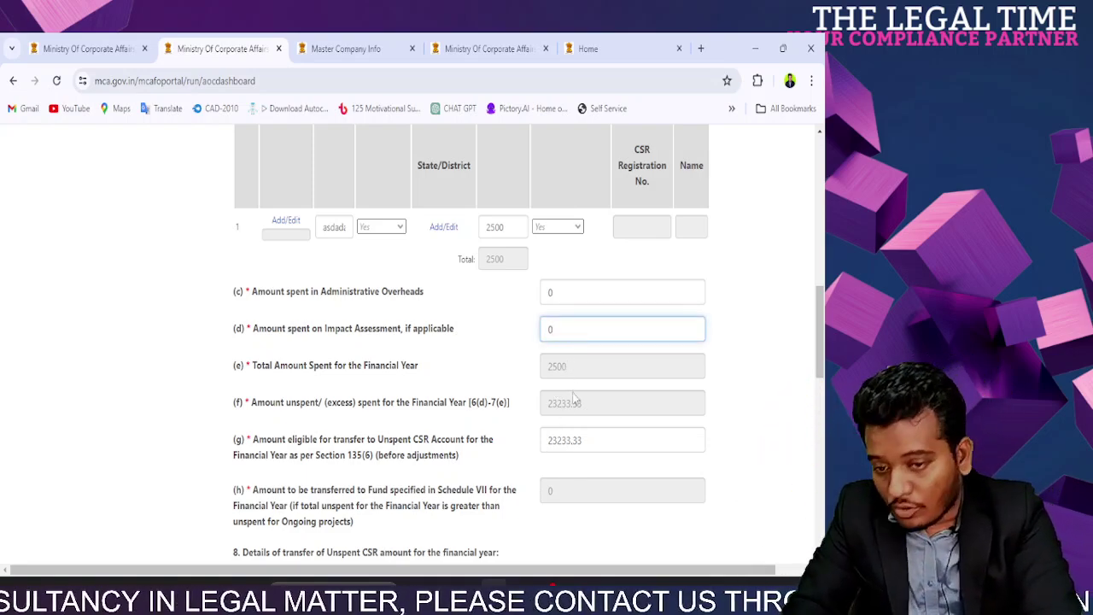
pyautogui.doubleClick(497, 227)
pyautogui.write('6500')
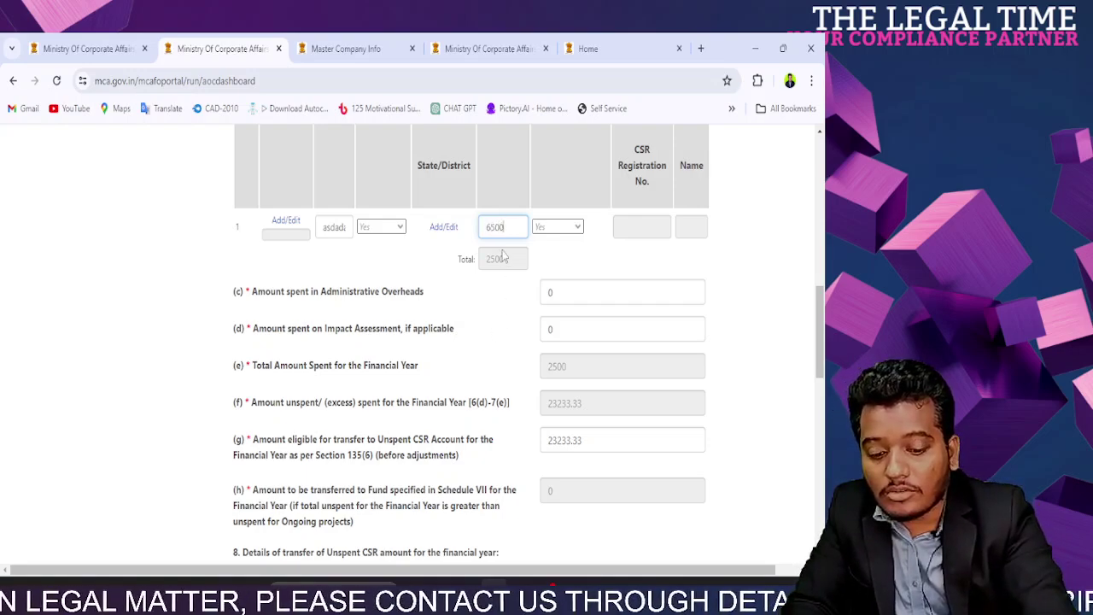
pyautogui.click(504, 259)
pyautogui.scroll(-3, 521, 367)
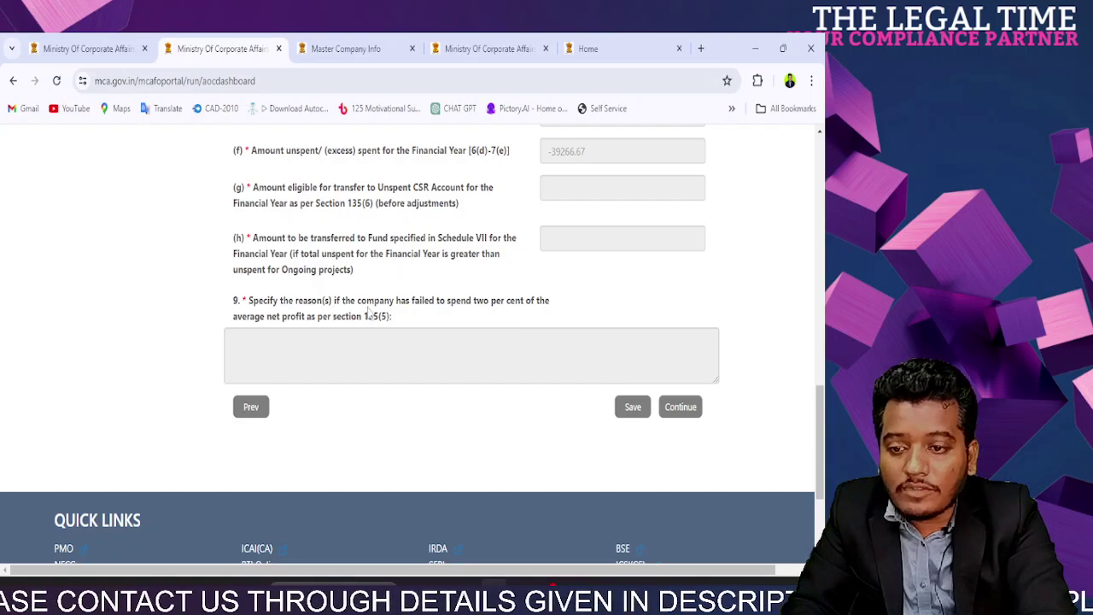
pyautogui.moveTo(342, 302); pyautogui.dragTo(531, 305)
pyautogui.moveTo(391, 317); pyautogui.dragTo(248, 309)
pyautogui.click(286, 348)
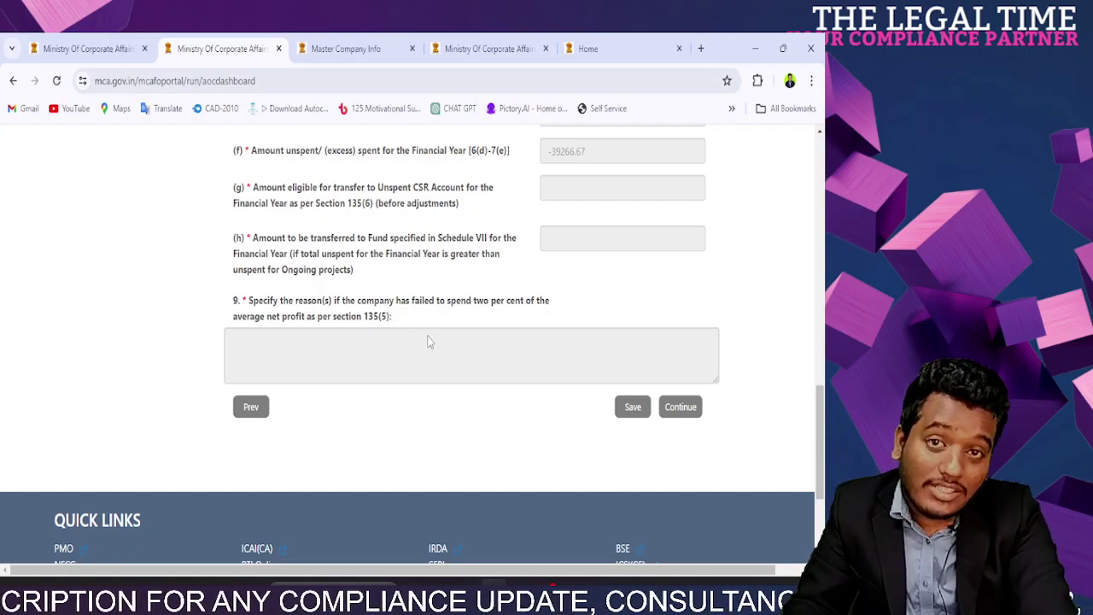
# Step: Continue past the session notice, enter the captcha and sign in again
pyautogui.click(684, 408)
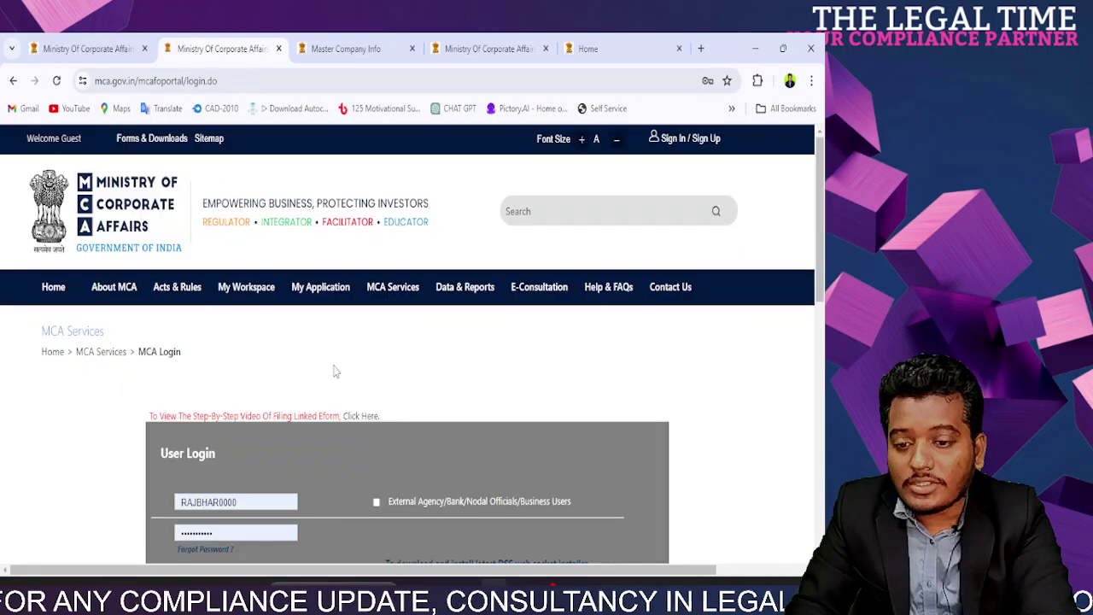
pyautogui.scroll(-6, 338, 388)
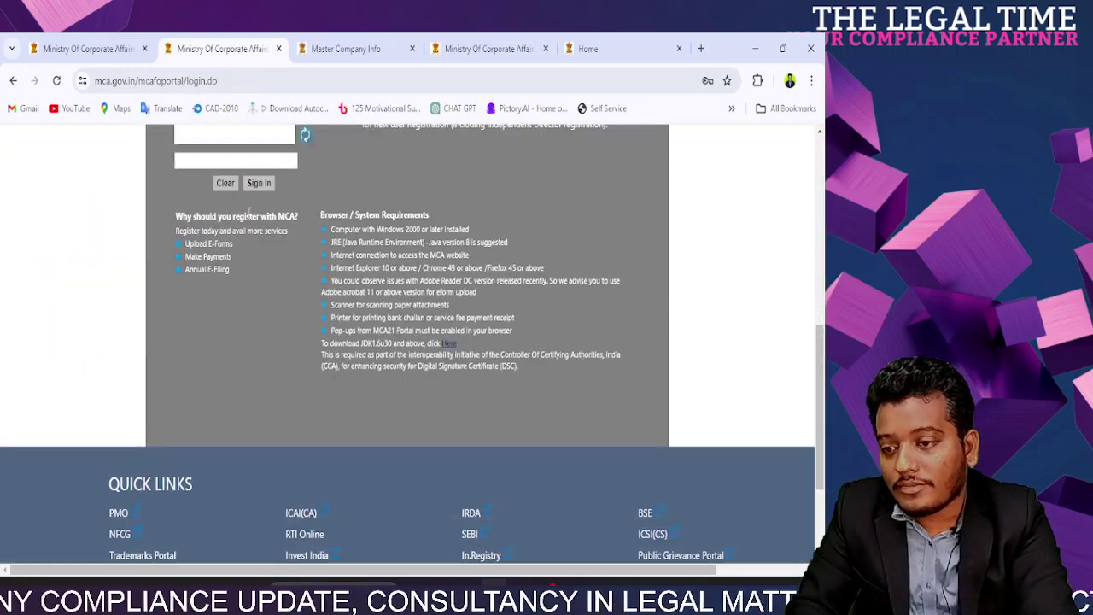
pyautogui.scroll(1, 254, 206)
pyautogui.click(218, 222)
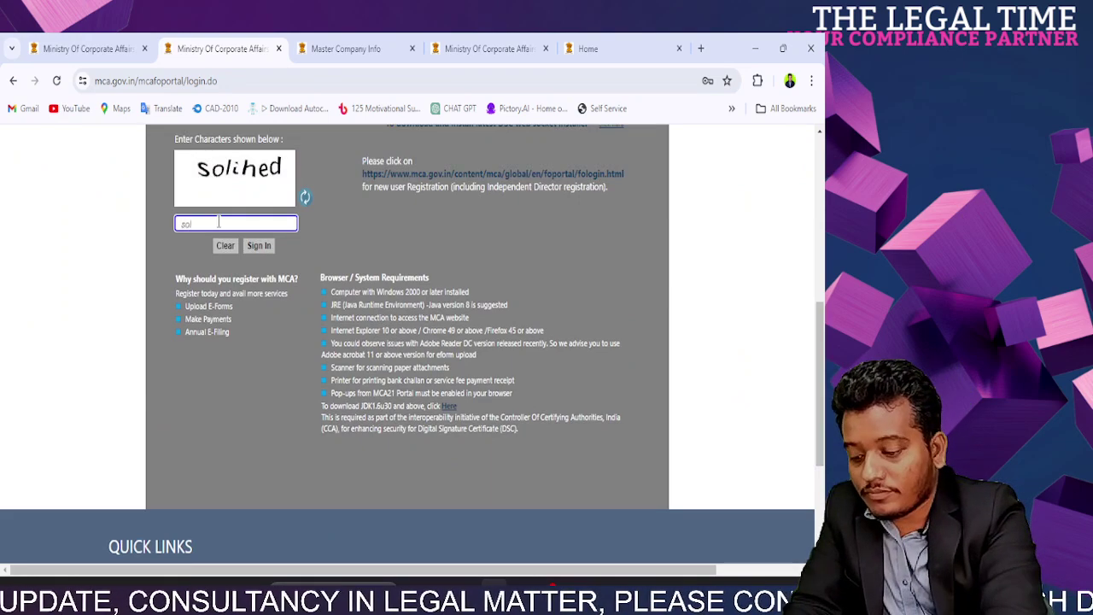
pyautogui.click(256, 247)
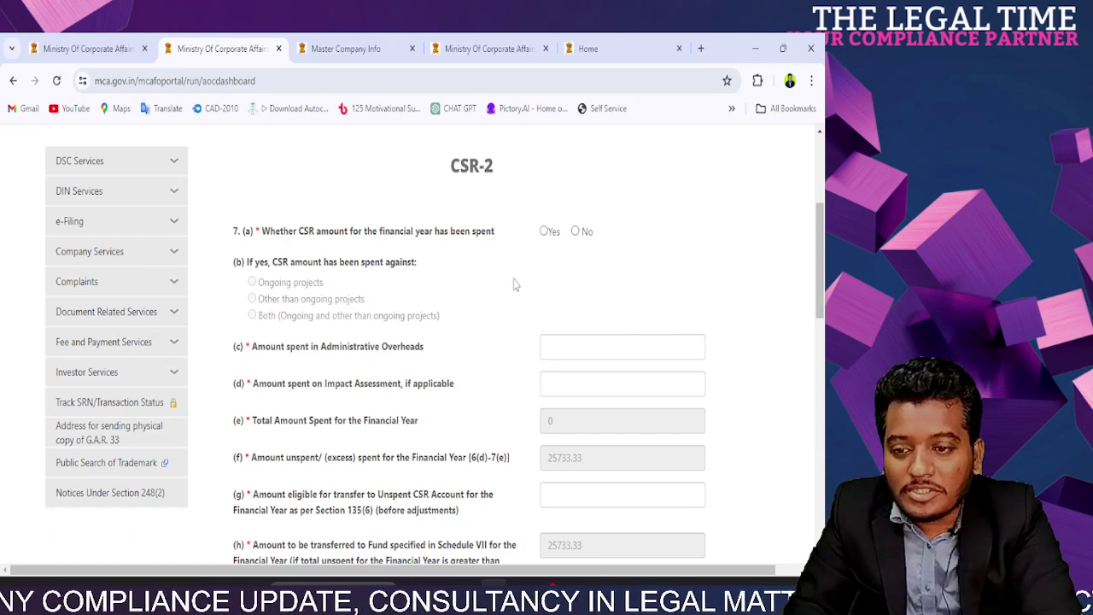
pyautogui.scroll(-5, 516, 287)
pyautogui.scroll(3, 515, 288)
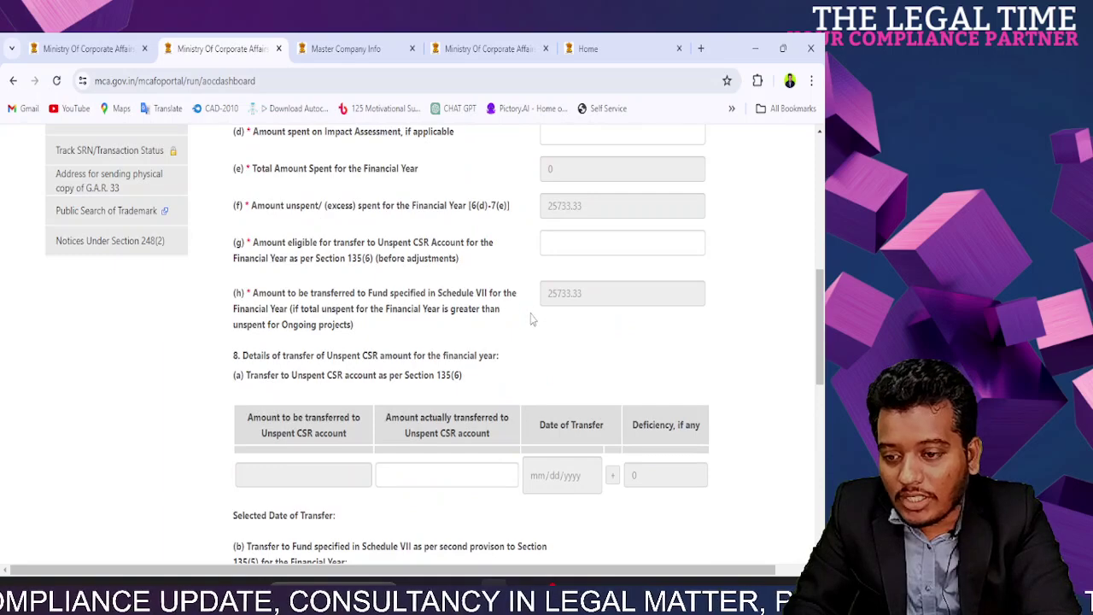
pyautogui.scroll(-3, 530, 319)
pyautogui.moveTo(822, 366); pyautogui.dragTo(822, 331)
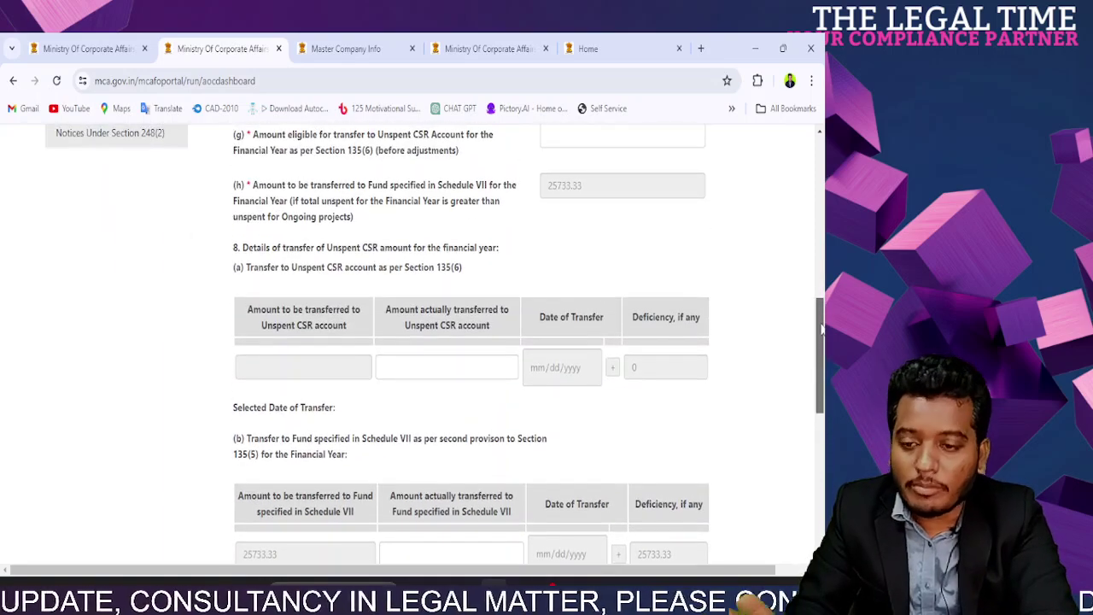
pyautogui.scroll(-3, 284, 191)
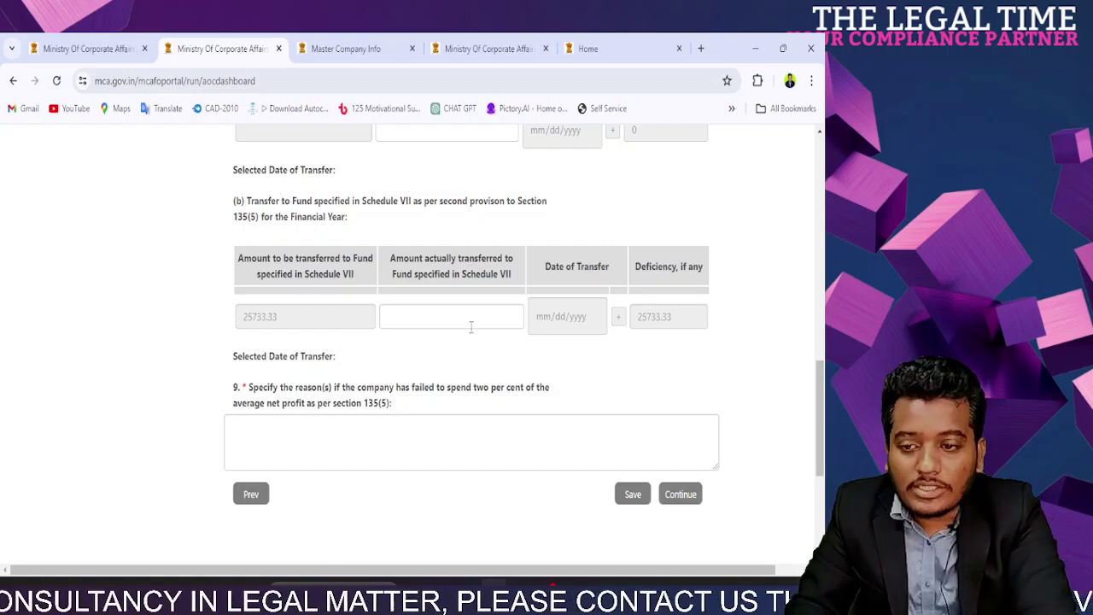
pyautogui.scroll(2, 820, 402)
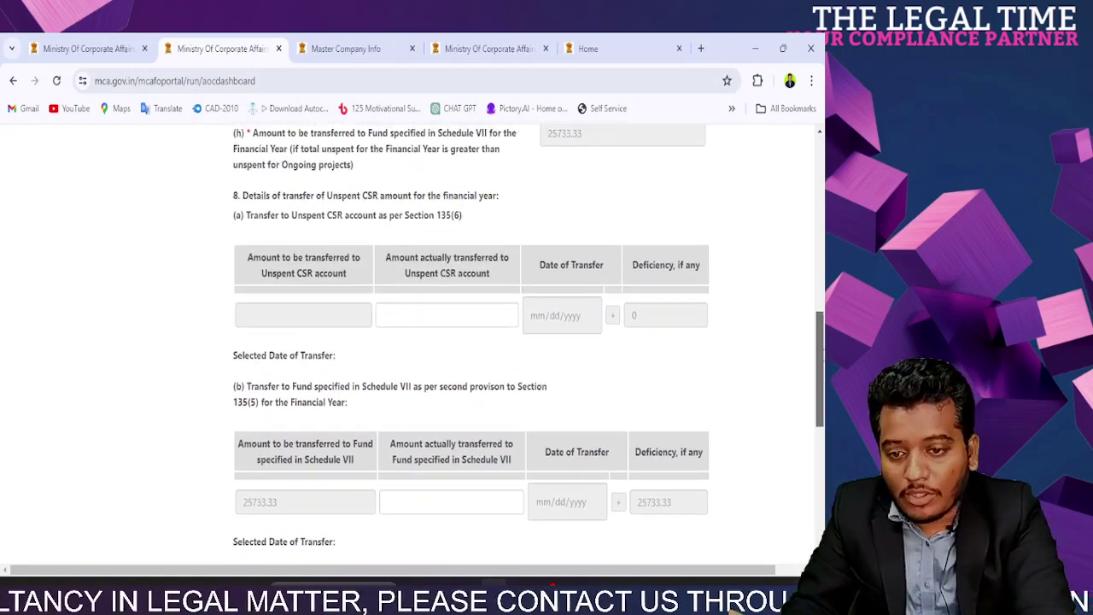
pyautogui.scroll(1, 820, 368)
pyautogui.moveTo(254, 256); pyautogui.dragTo(463, 259)
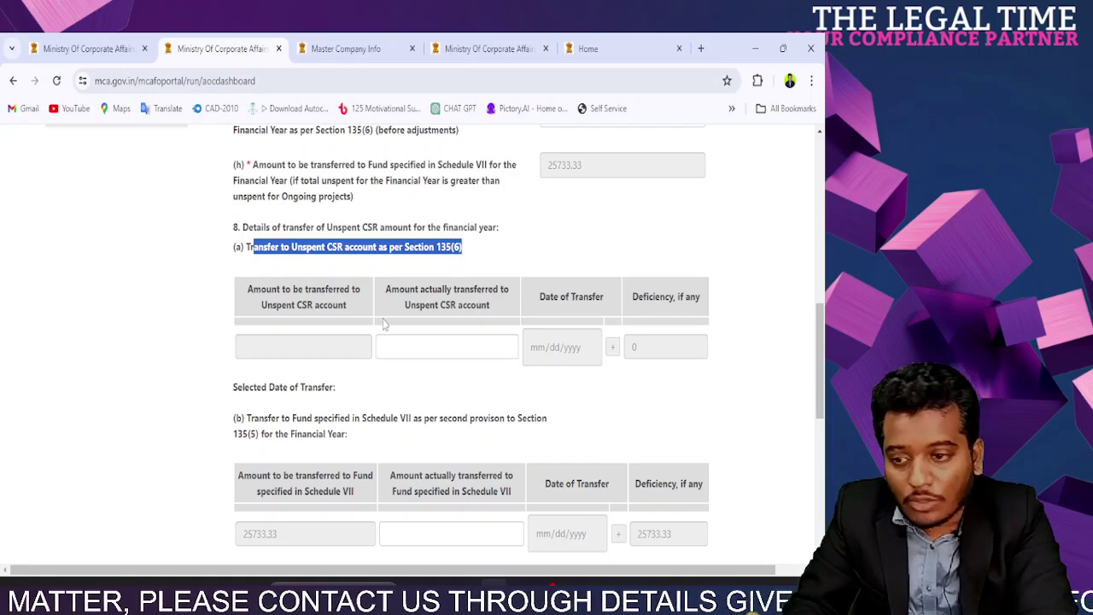
pyautogui.click(419, 349)
pyautogui.moveTo(328, 249); pyautogui.dragTo(457, 248)
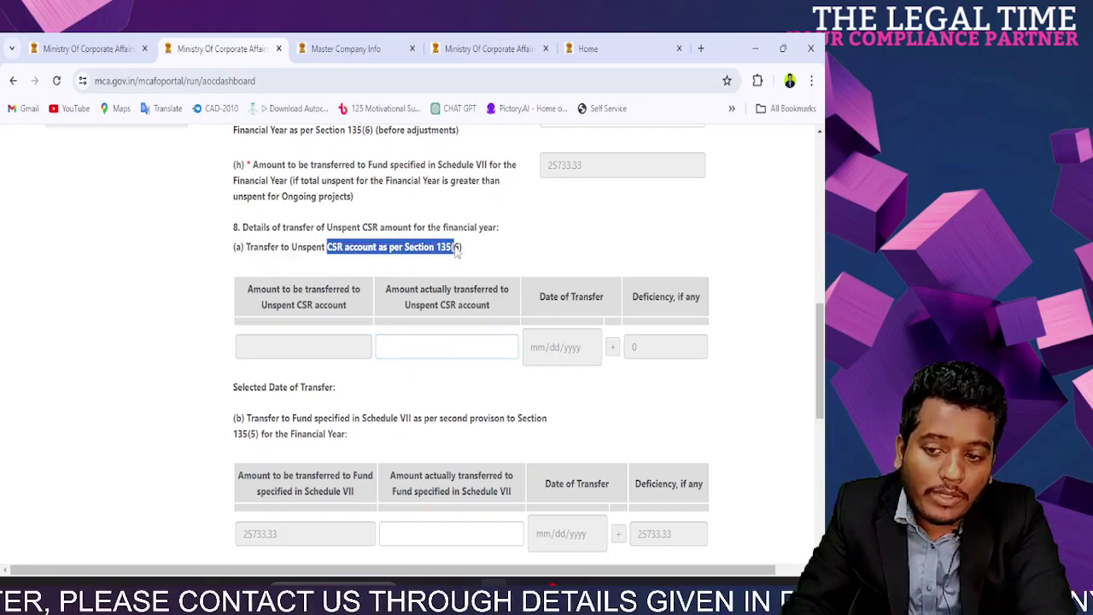
pyautogui.scroll(3, 457, 248)
pyautogui.click(573, 369)
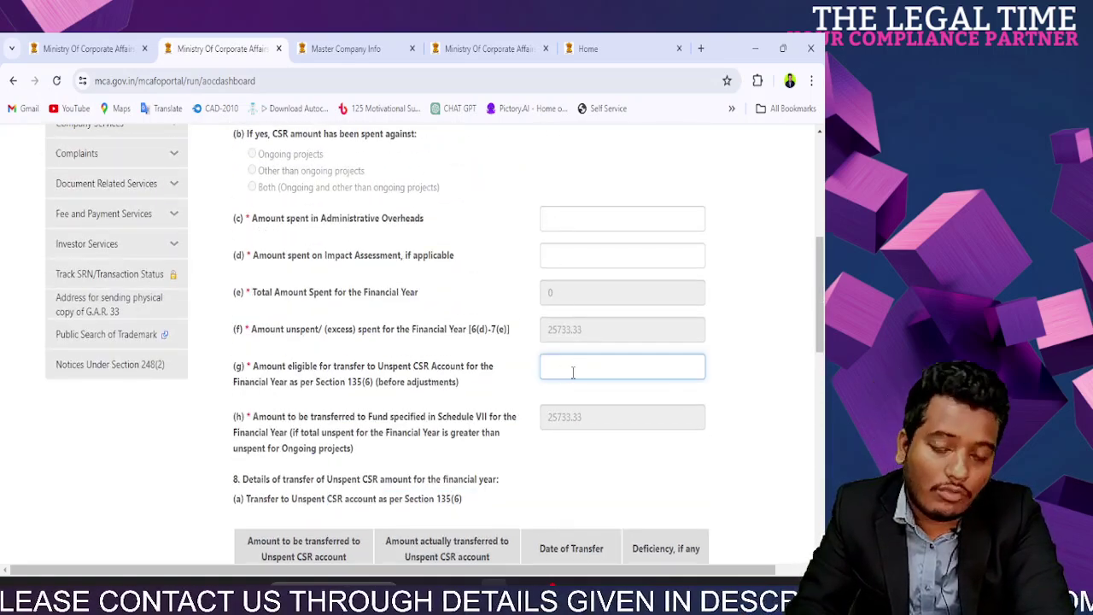
pyautogui.scroll(-3, 573, 372)
pyautogui.scroll(6, 574, 377)
pyautogui.scroll(-10, 572, 376)
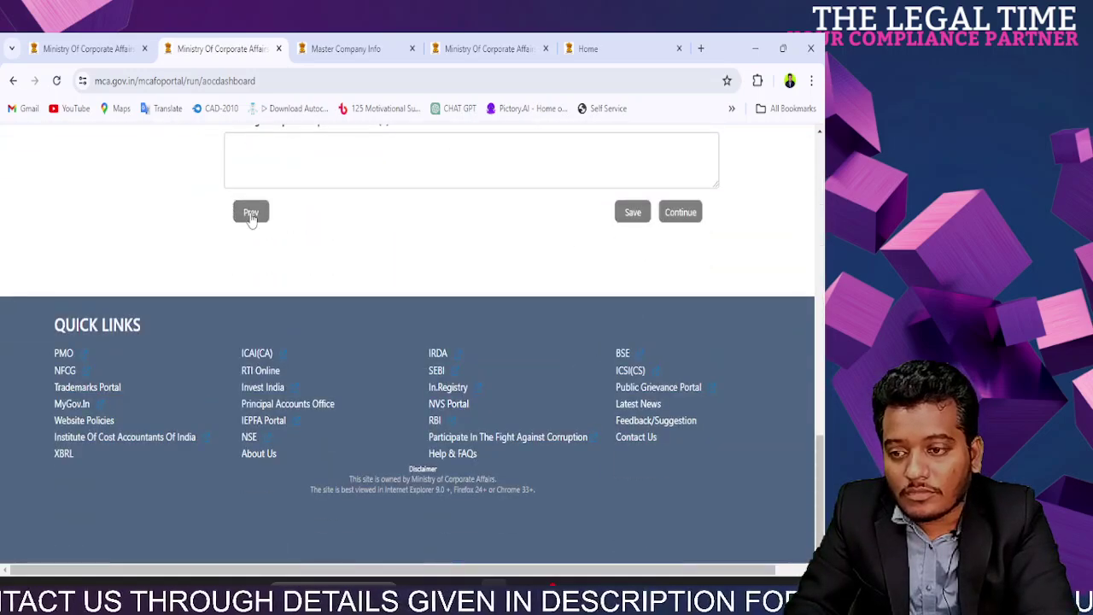
pyautogui.click(250, 213)
pyautogui.scroll(-3, 588, 376)
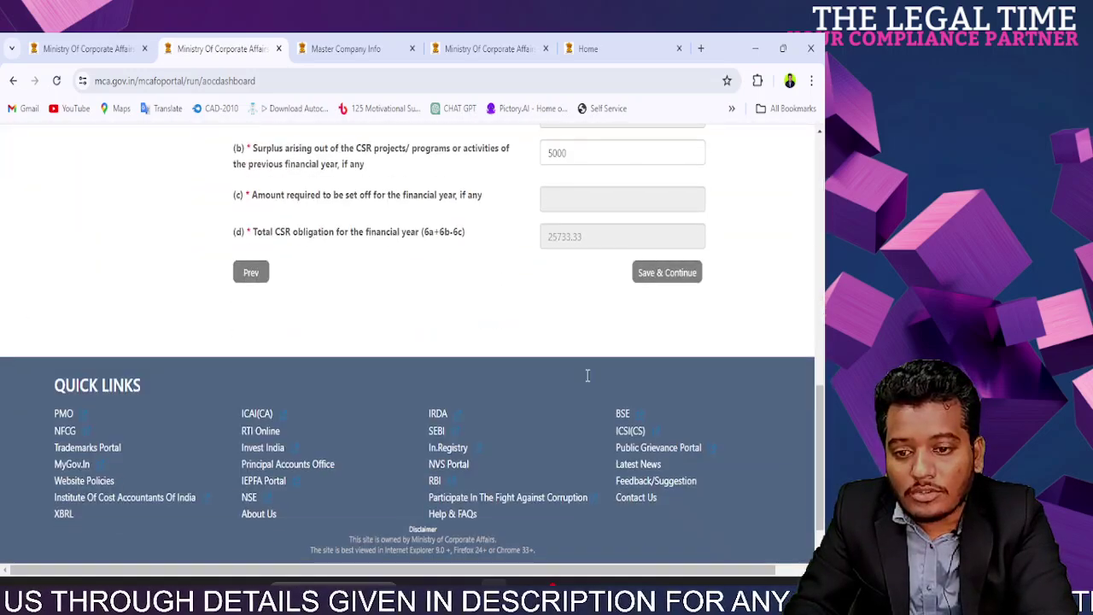
pyautogui.scroll(3, 601, 361)
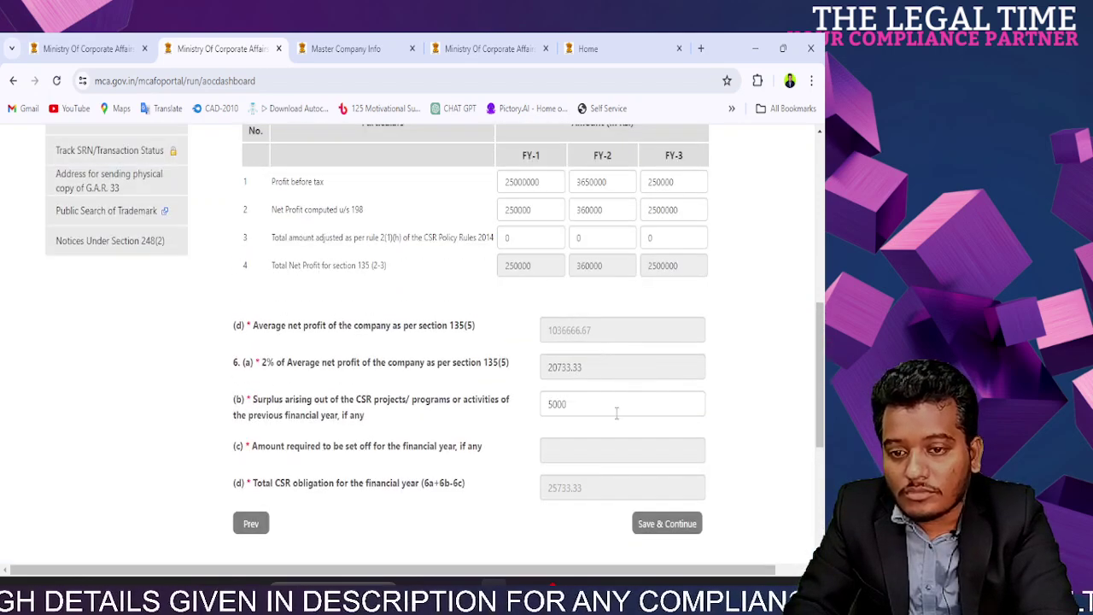
pyautogui.click(671, 525)
pyautogui.scroll(-5, 598, 384)
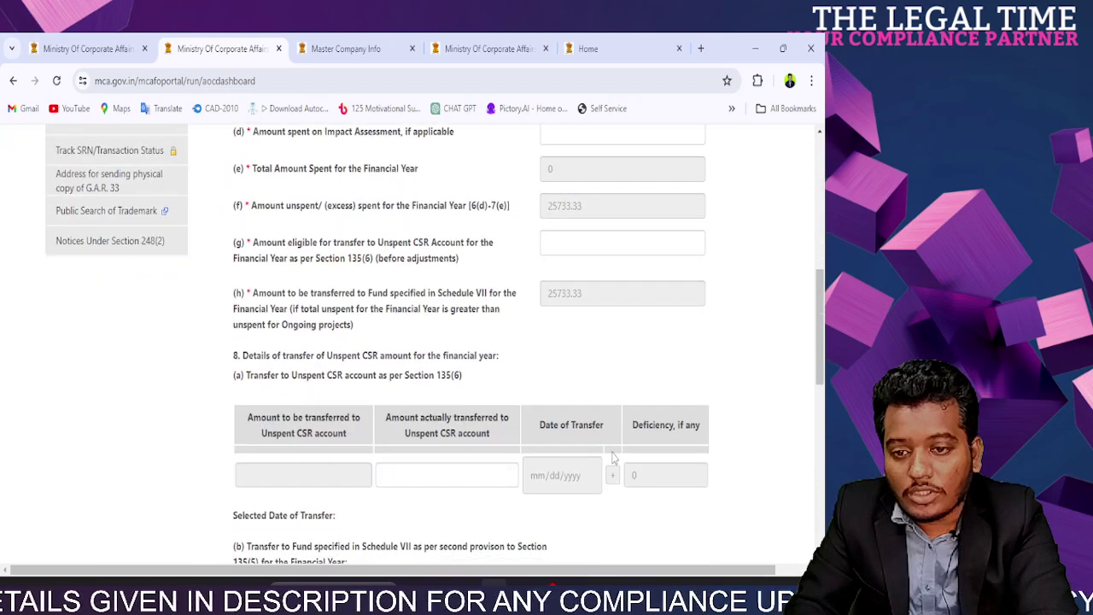
pyautogui.scroll(3, 570, 273)
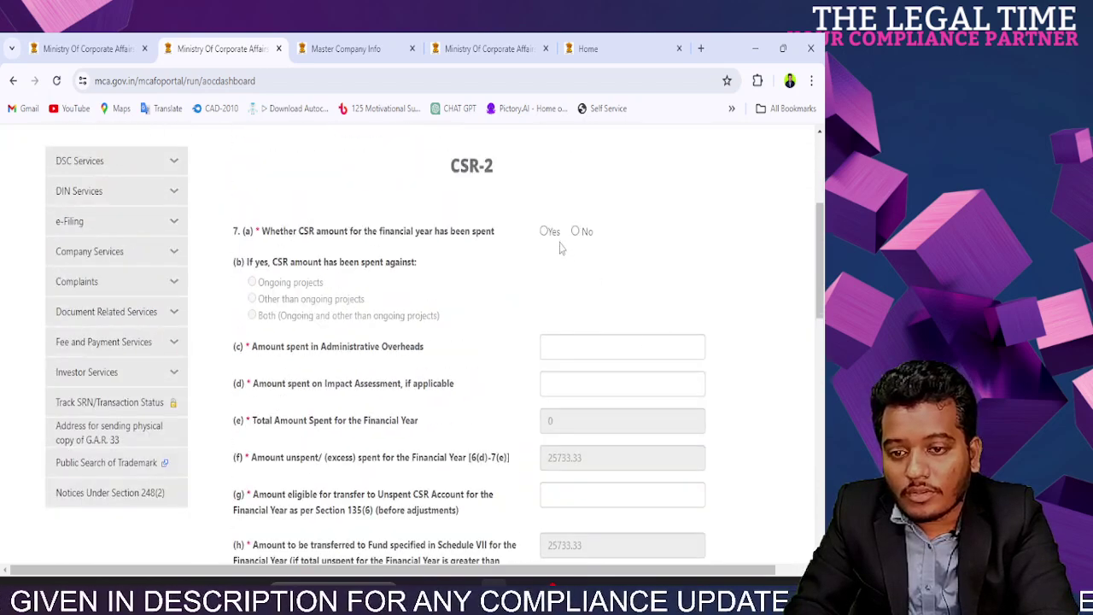
# Step: Answer Yes to 7(a) and record CSR spent on 1 ongoing project
pyautogui.click(547, 232)
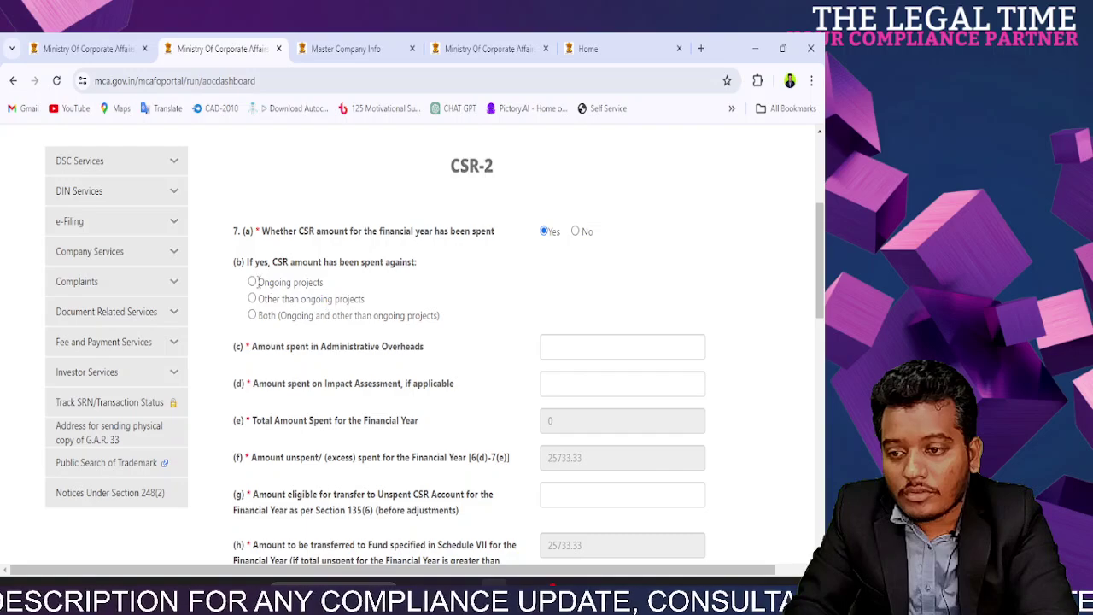
pyautogui.click(253, 282)
pyautogui.click(551, 368)
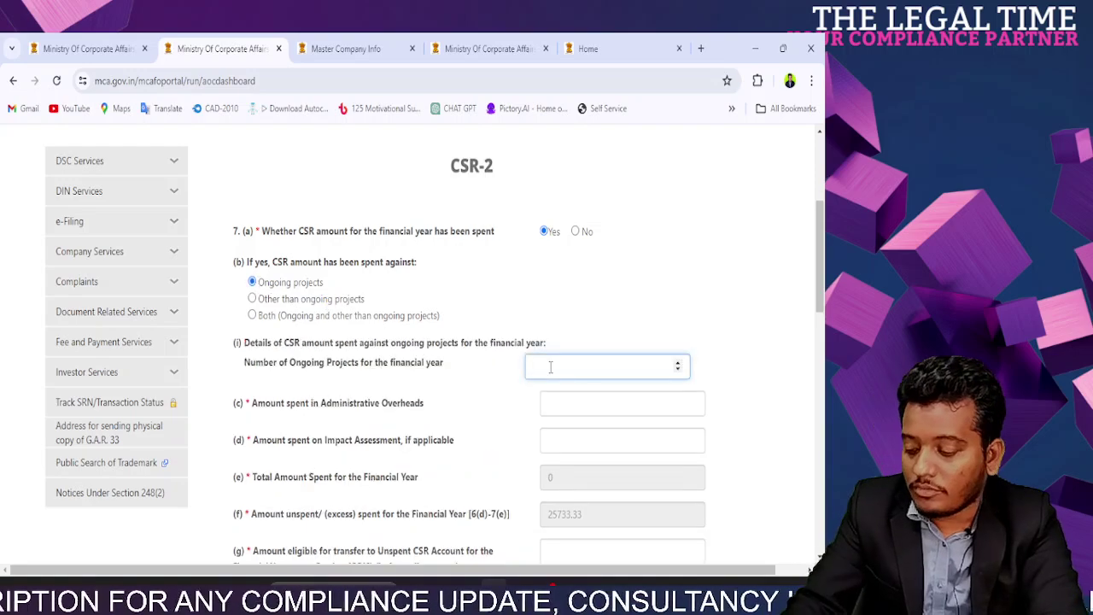
pyautogui.write('1')
pyautogui.scroll(-3, 631, 285)
pyautogui.click(282, 433)
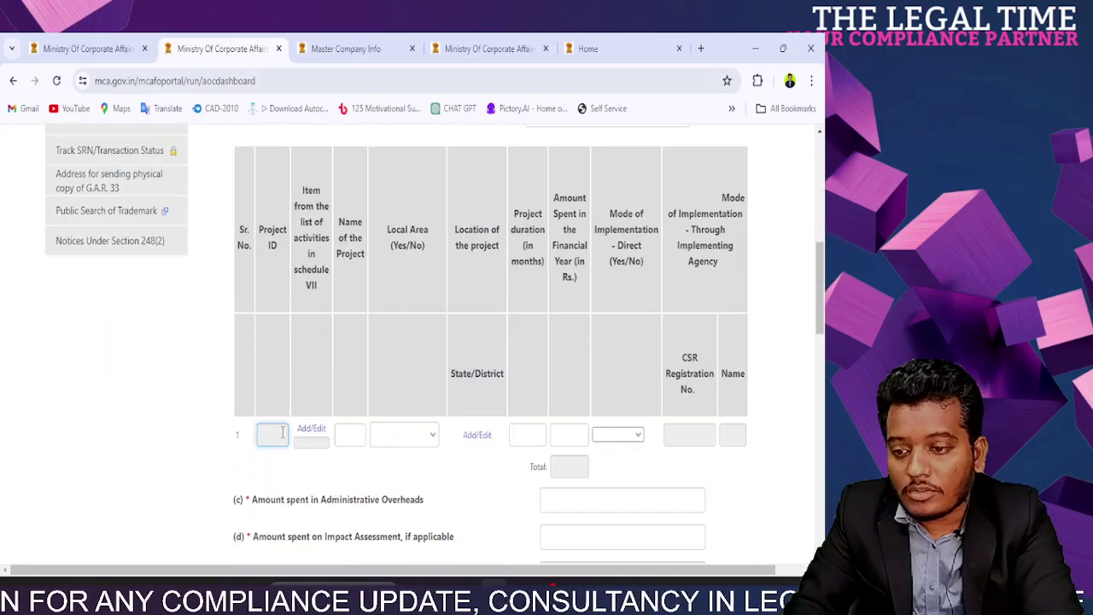
pyautogui.scroll(-3, 308, 243)
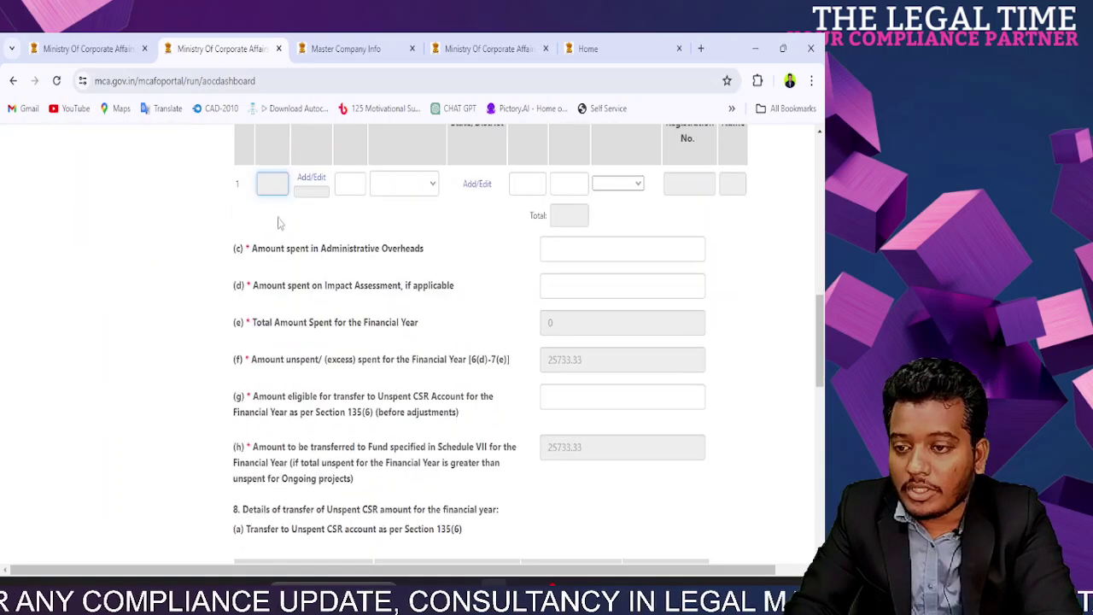
pyautogui.scroll(3, 273, 210)
pyautogui.scroll(3, 405, 391)
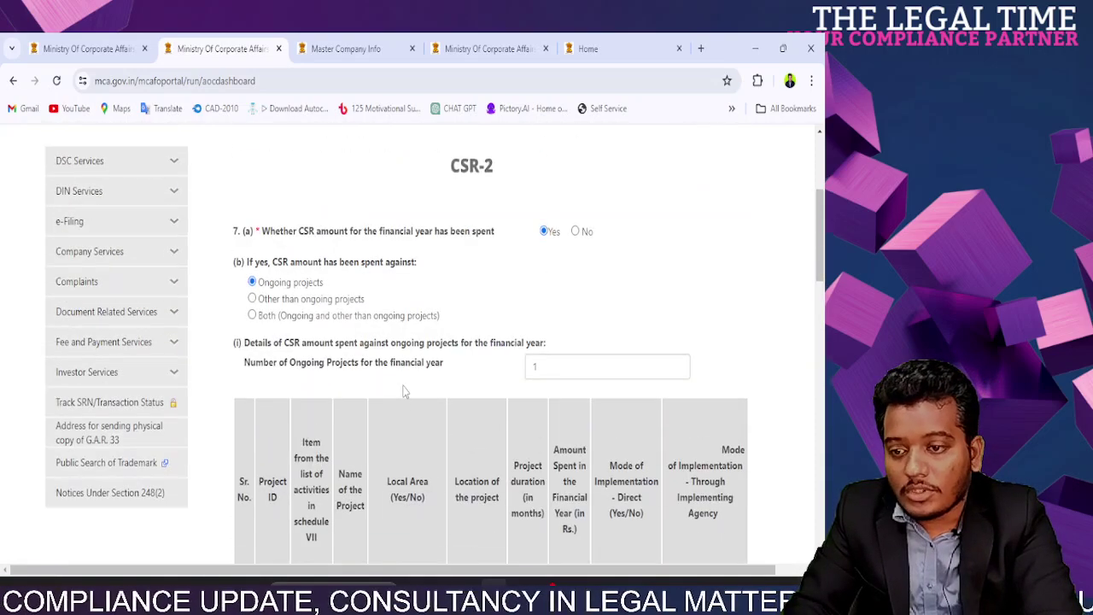
# Step: Set row 1's direct implementation to Yes and bring up its Schedule VII activity list
pyautogui.doubleClick(274, 279)
pyautogui.tripleClick(274, 278)
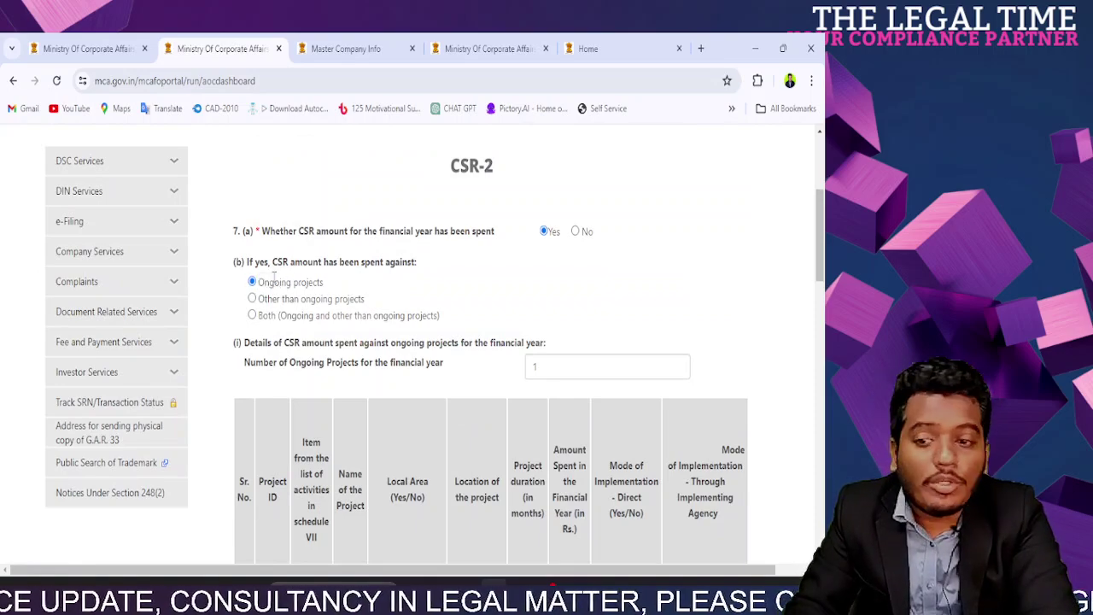
pyautogui.scroll(-3, 274, 276)
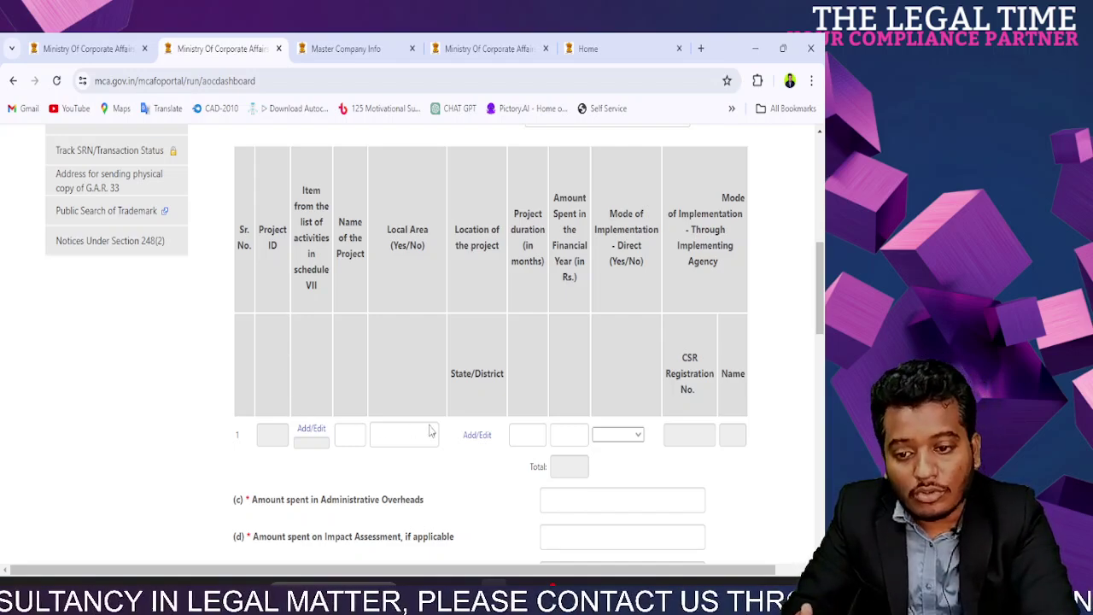
pyautogui.click(629, 434)
pyautogui.click(619, 462)
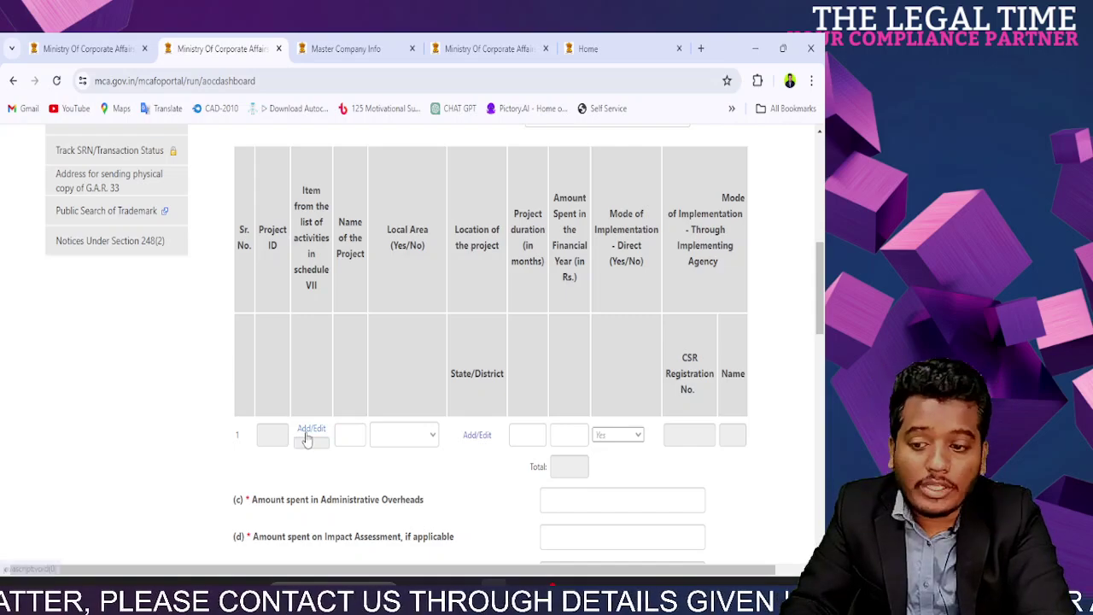
pyautogui.click(311, 429)
# Step: Select Schedule VII item i, eradicating hunger, and name the project asda with local area Yes
pyautogui.click(251, 234)
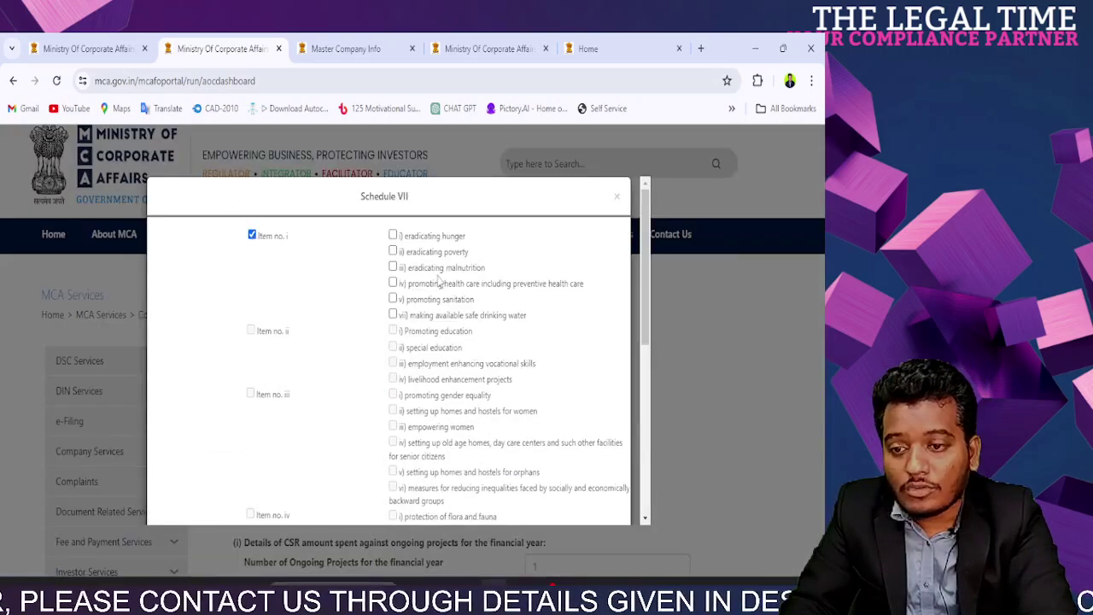
pyautogui.click(393, 235)
pyautogui.scroll(-6, 386, 444)
pyautogui.click(384, 490)
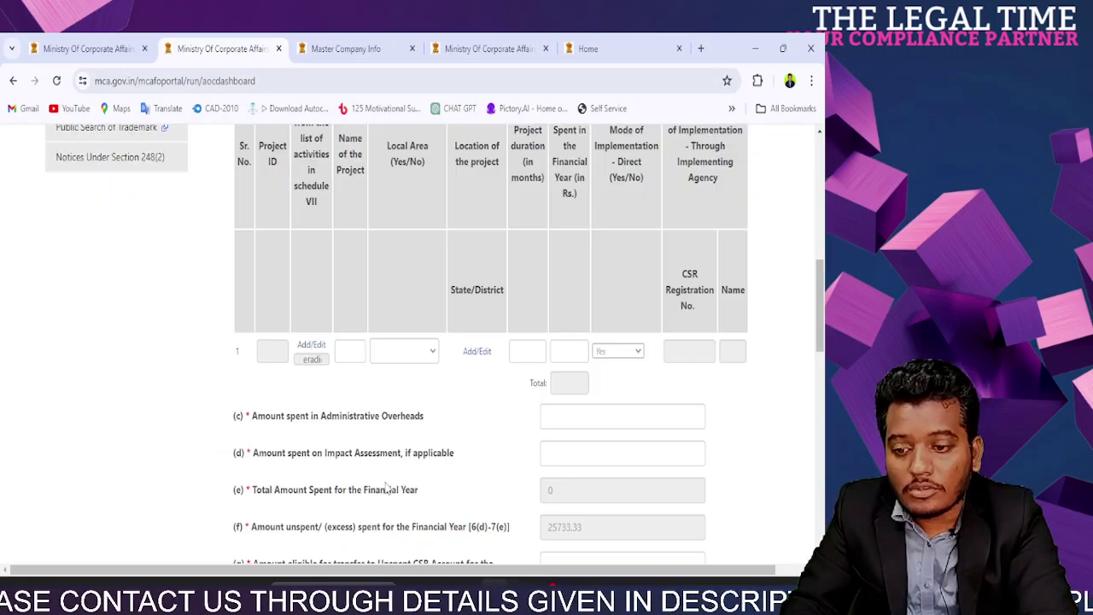
pyautogui.click(350, 353)
pyautogui.write('as')
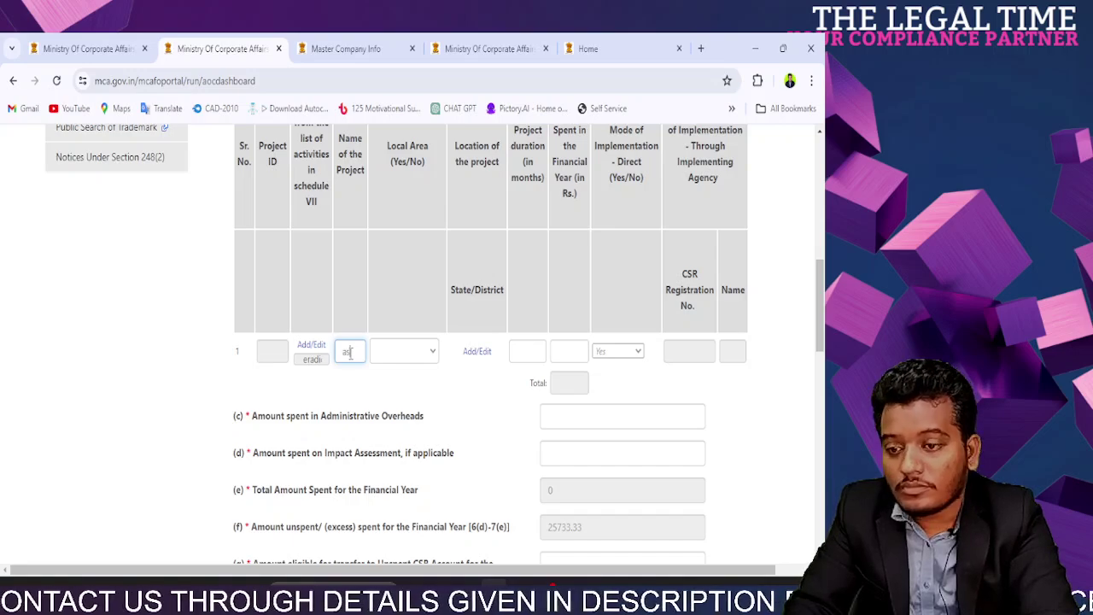
pyautogui.write('dad')
pyautogui.click(403, 351)
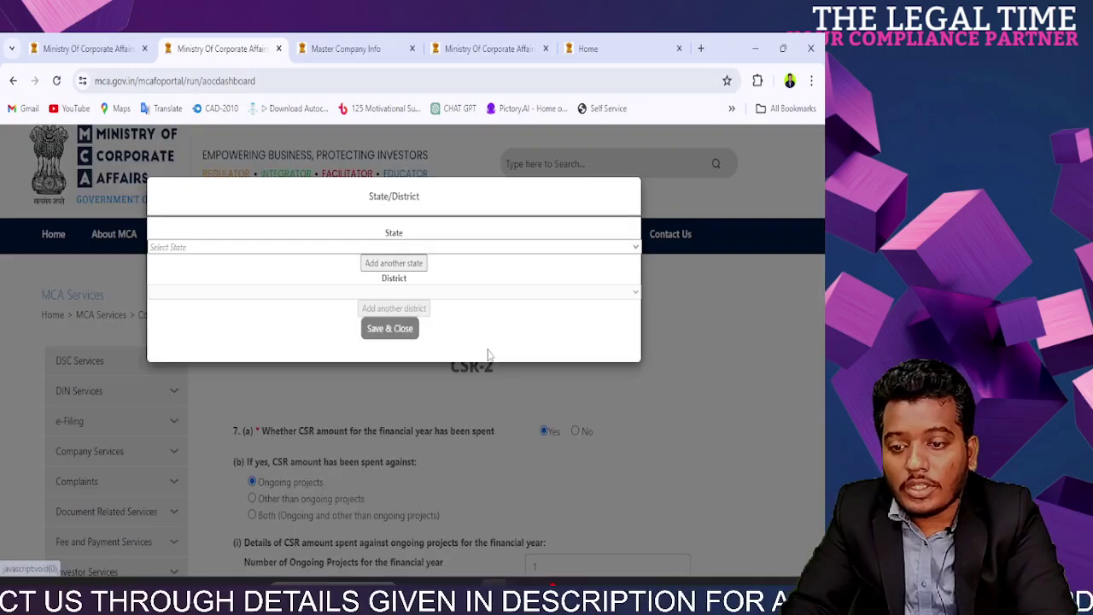
# Step: Set the project location to West Bengal, district Kolkata, and save it
pyautogui.click(371, 246)
pyautogui.press('w')
pyautogui.press('Return')
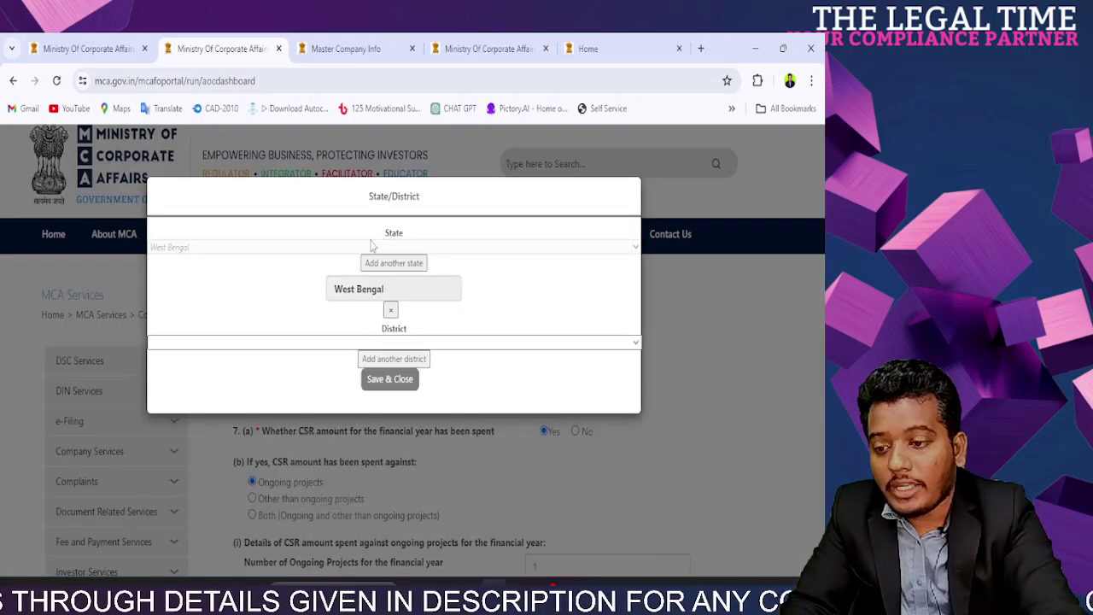
pyautogui.click(370, 341)
pyautogui.press('k')
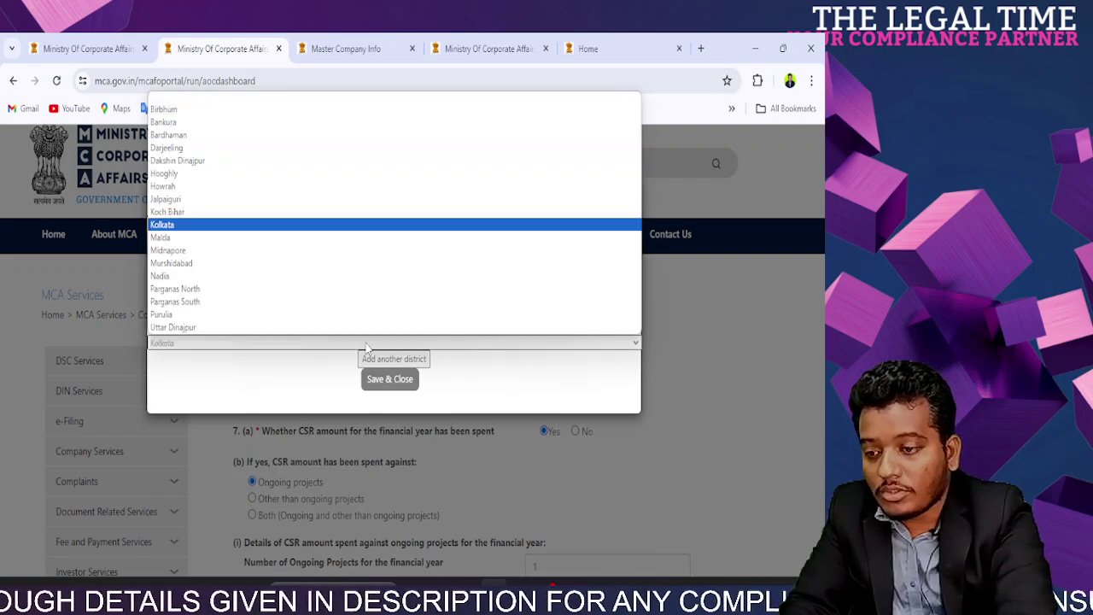
pyautogui.press('Return')
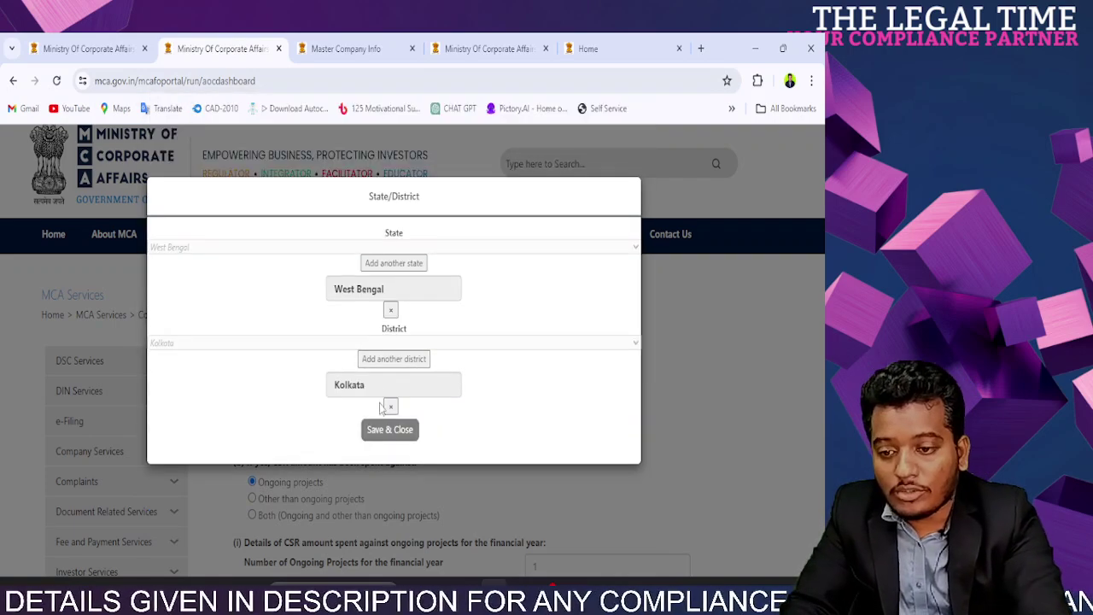
pyautogui.click(387, 433)
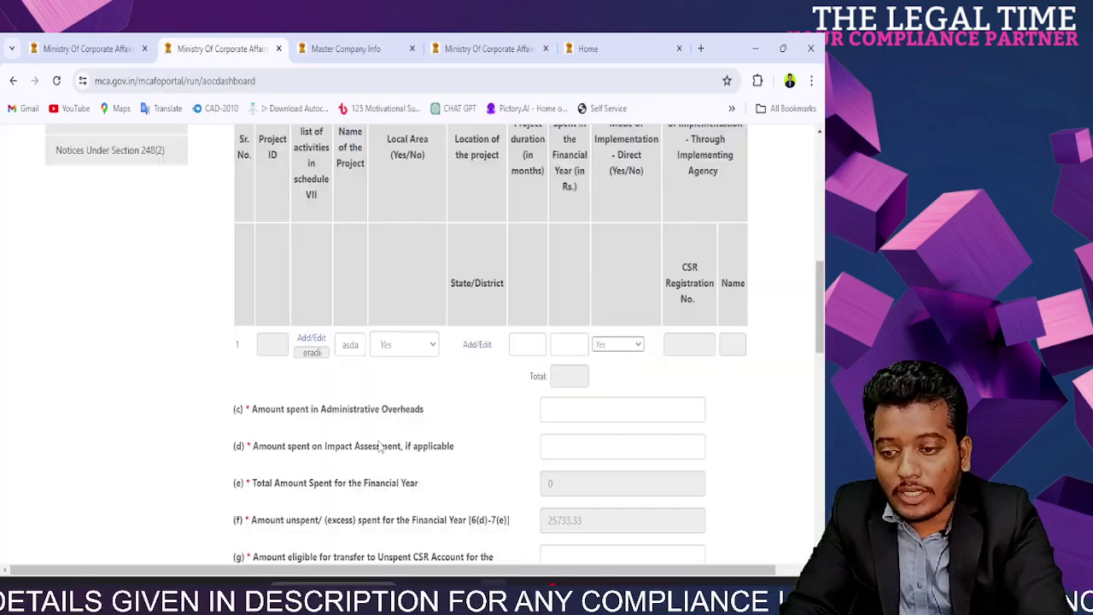
# Step: Review row 1's amount spent, direct implementation and implementing agency columns
pyautogui.click(544, 353)
pyautogui.scroll(3, 545, 353)
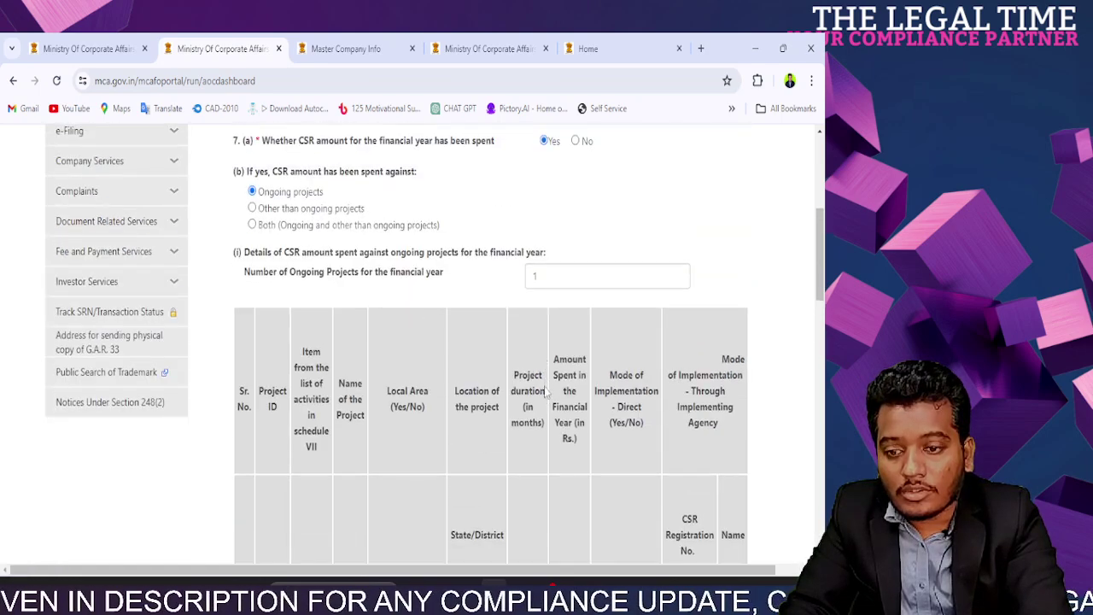
pyautogui.scroll(-4, 530, 410)
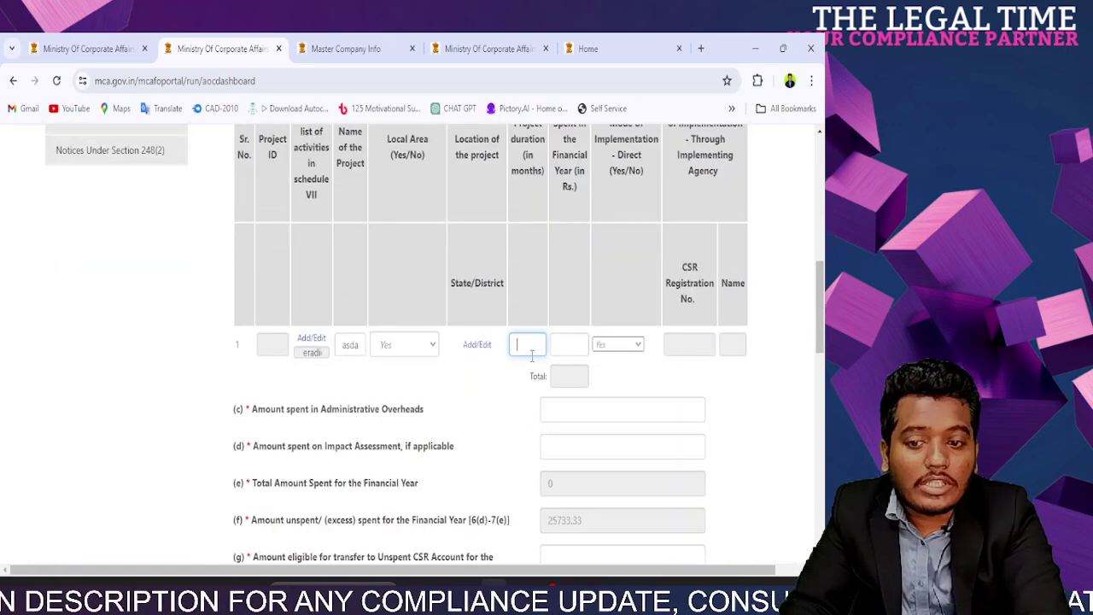
pyautogui.scroll(3, 568, 365)
pyautogui.scroll(1, 568, 365)
pyautogui.tripleClick(567, 361)
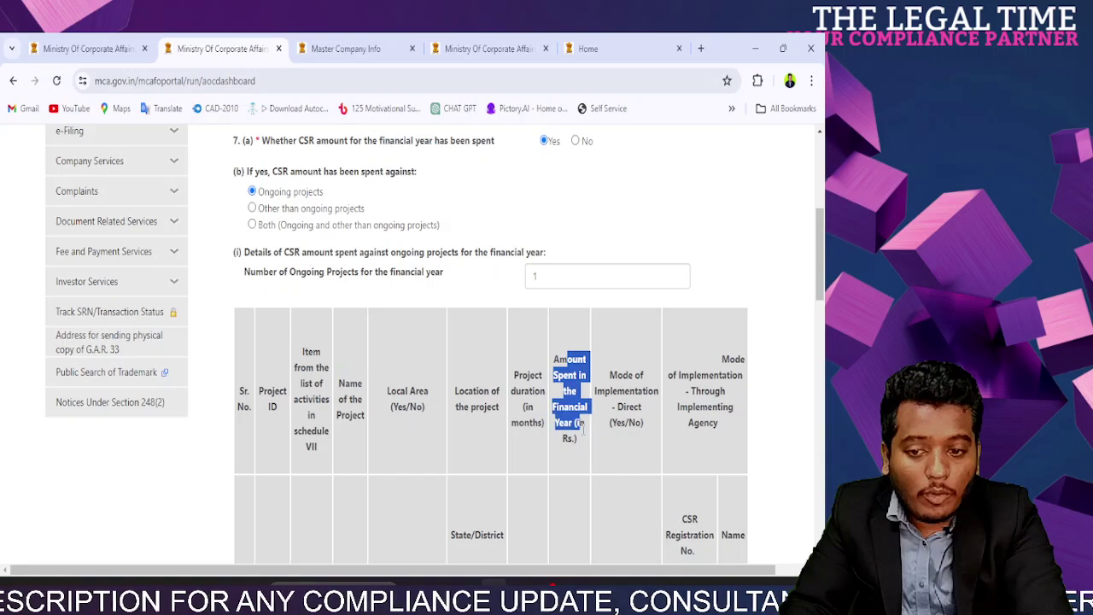
pyautogui.click(607, 382)
pyautogui.moveTo(605, 382); pyautogui.dragTo(642, 419)
pyautogui.moveTo(693, 392); pyautogui.dragTo(709, 437)
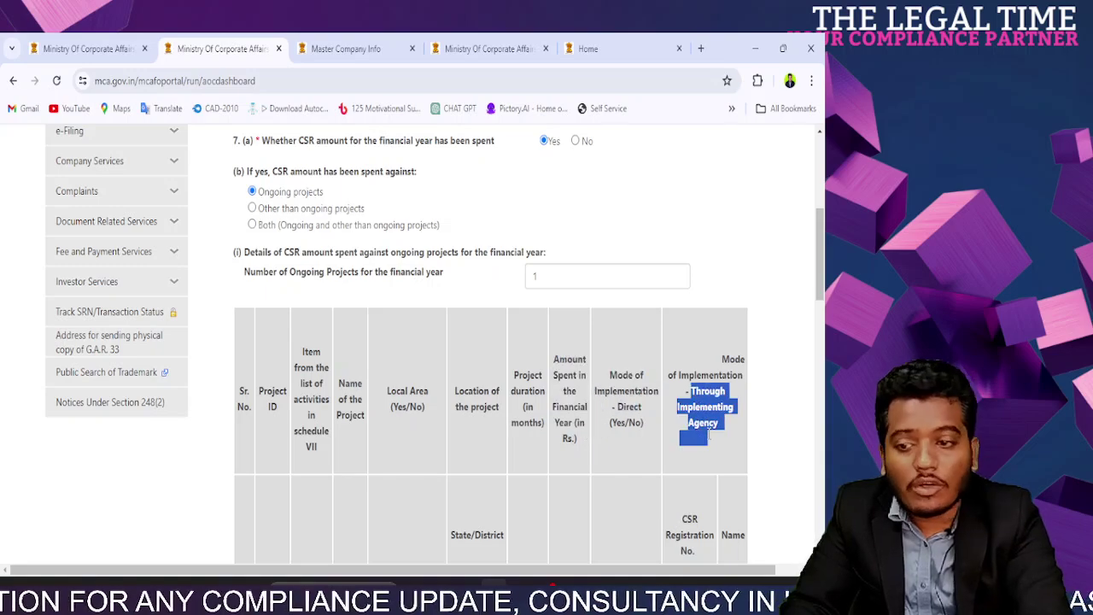
# Step: Switch the spending type to 1 other-than-ongoing project
pyautogui.click(252, 208)
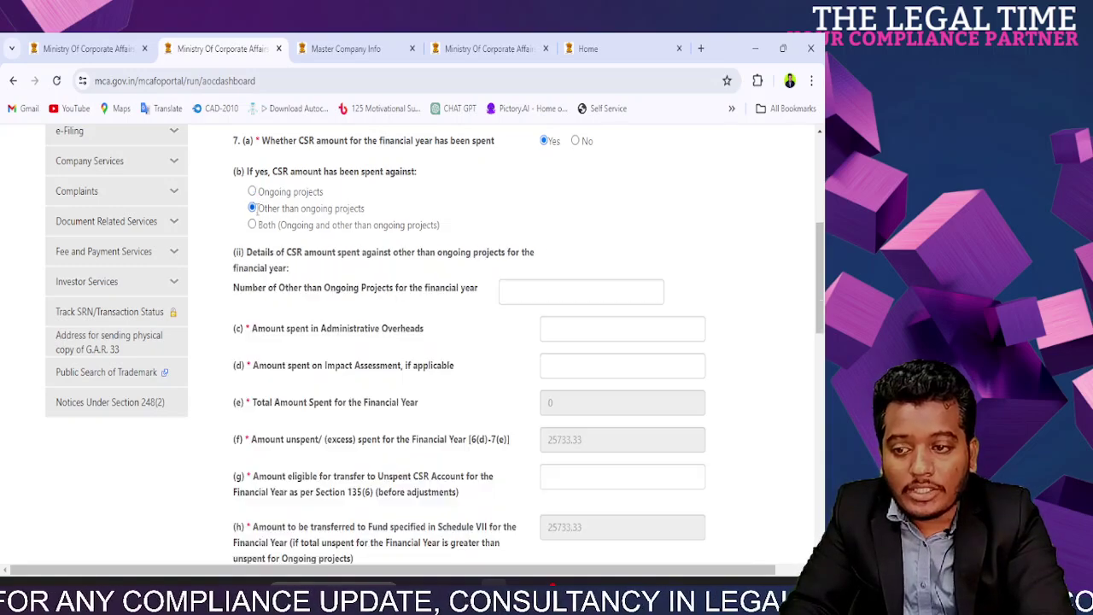
pyautogui.click(510, 289)
pyautogui.write('1')
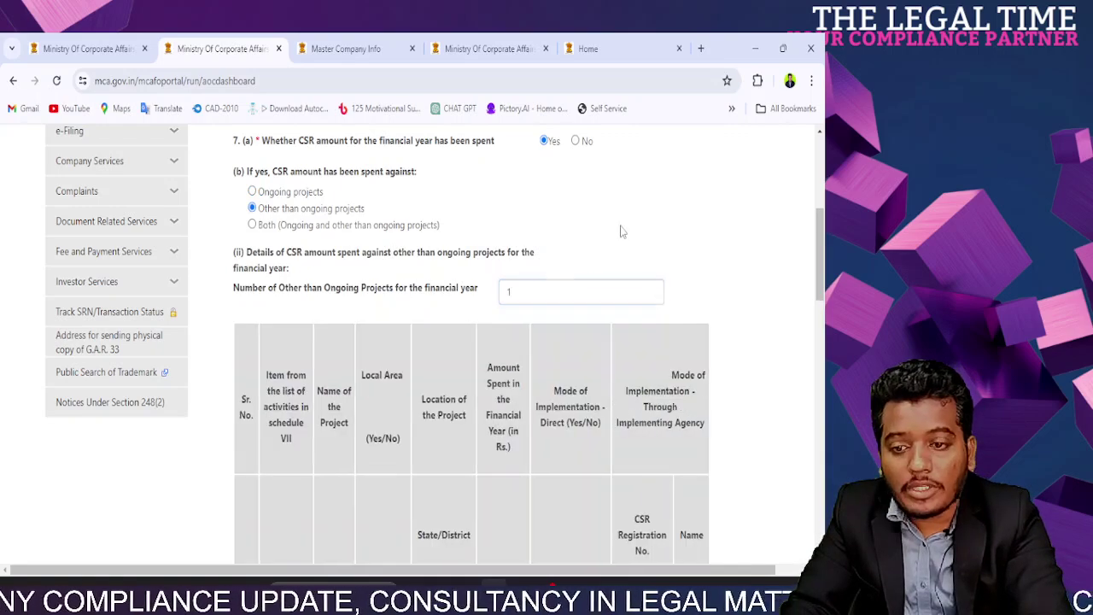
pyautogui.scroll(-3, 598, 273)
# Step: Select Schedule VII item i, eradicating poverty, as row 1's activity
pyautogui.click(288, 347)
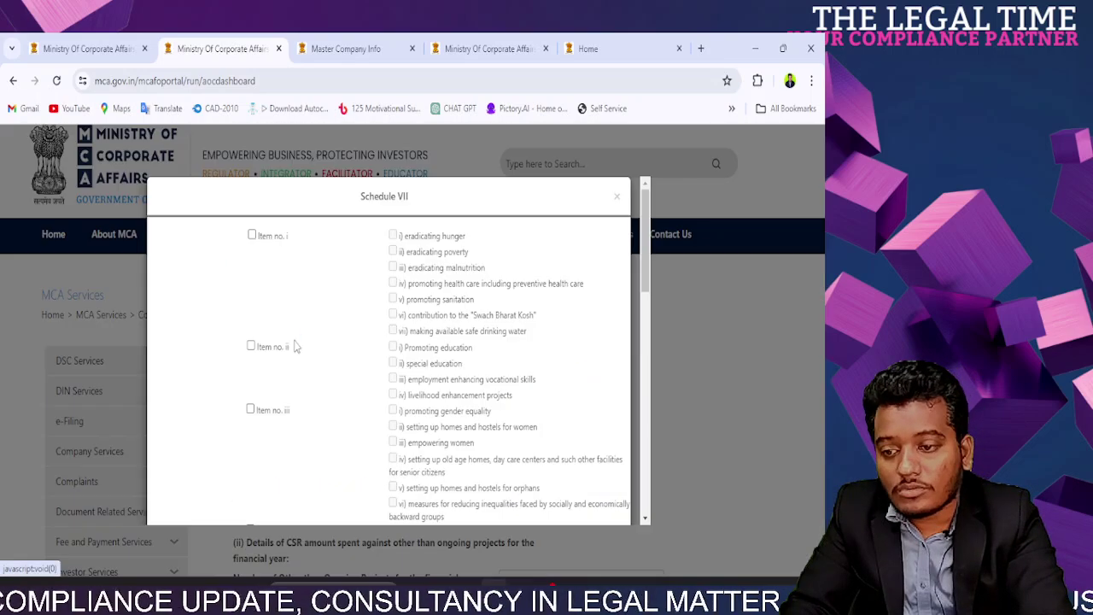
pyautogui.click(252, 235)
pyautogui.click(393, 251)
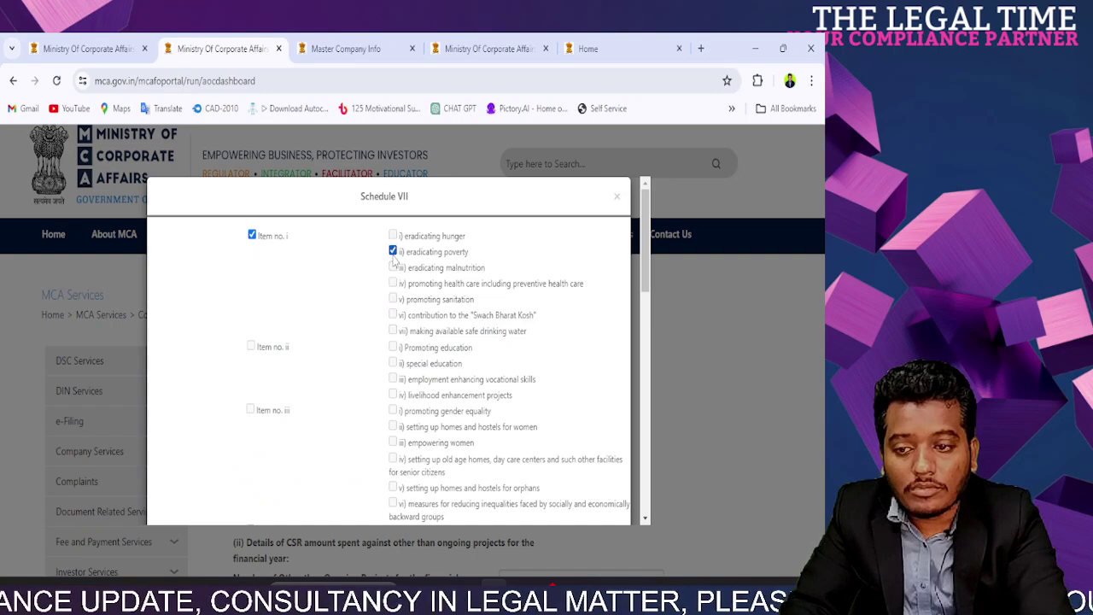
pyautogui.scroll(-10, 380, 451)
pyautogui.click(386, 491)
# Step: Enter row 1's project name and set Local Area to Yes
pyautogui.click(346, 355)
pyautogui.write('WD')
pyautogui.click(381, 351)
pyautogui.click(375, 376)
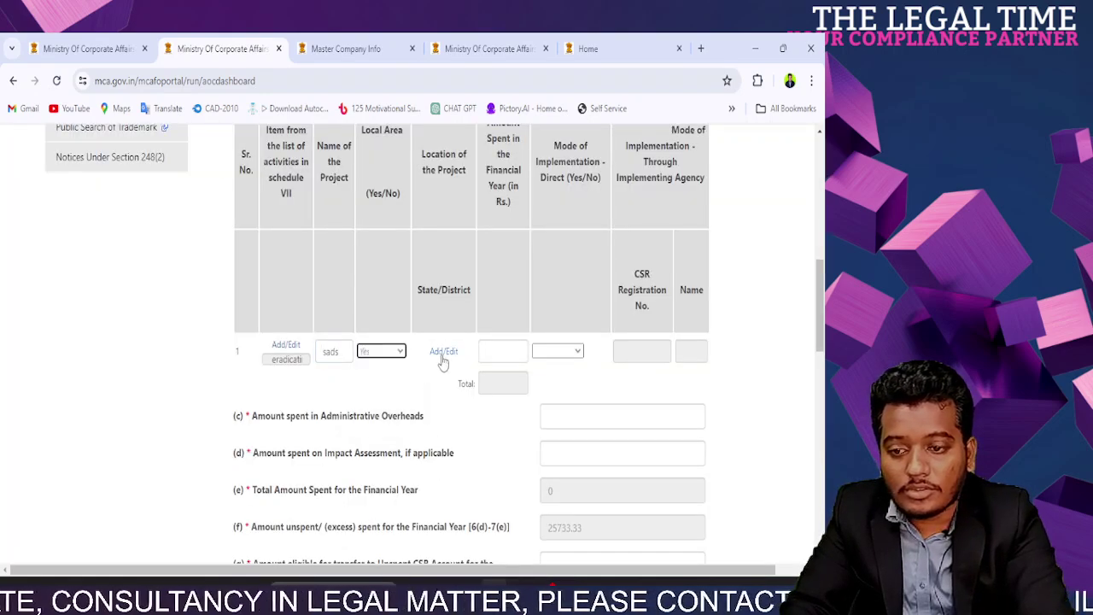
pyautogui.click(443, 361)
pyautogui.click(311, 247)
# Step: Pick West Bengal as the state, attempt saving, then remove the entry
pyautogui.press('w')
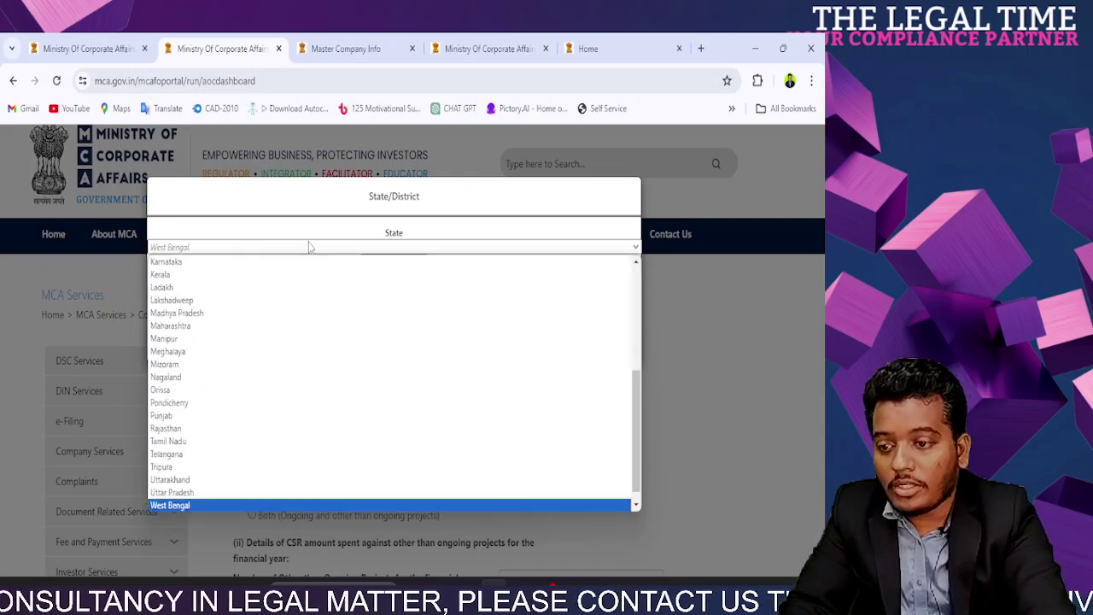
pyautogui.press('Return')
pyautogui.click(389, 378)
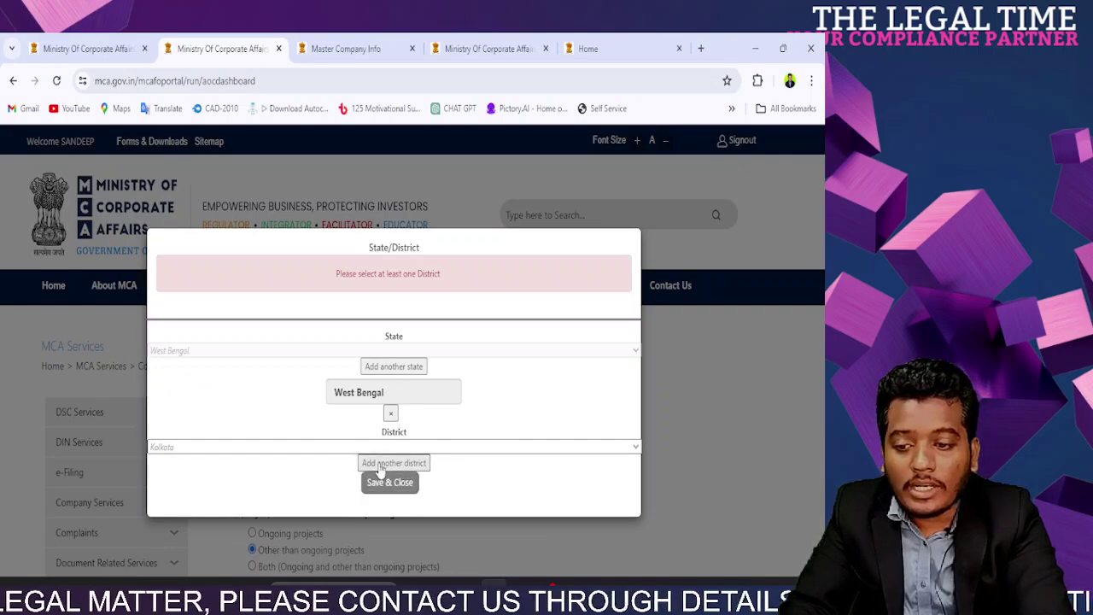
pyautogui.click(387, 413)
pyautogui.click(391, 432)
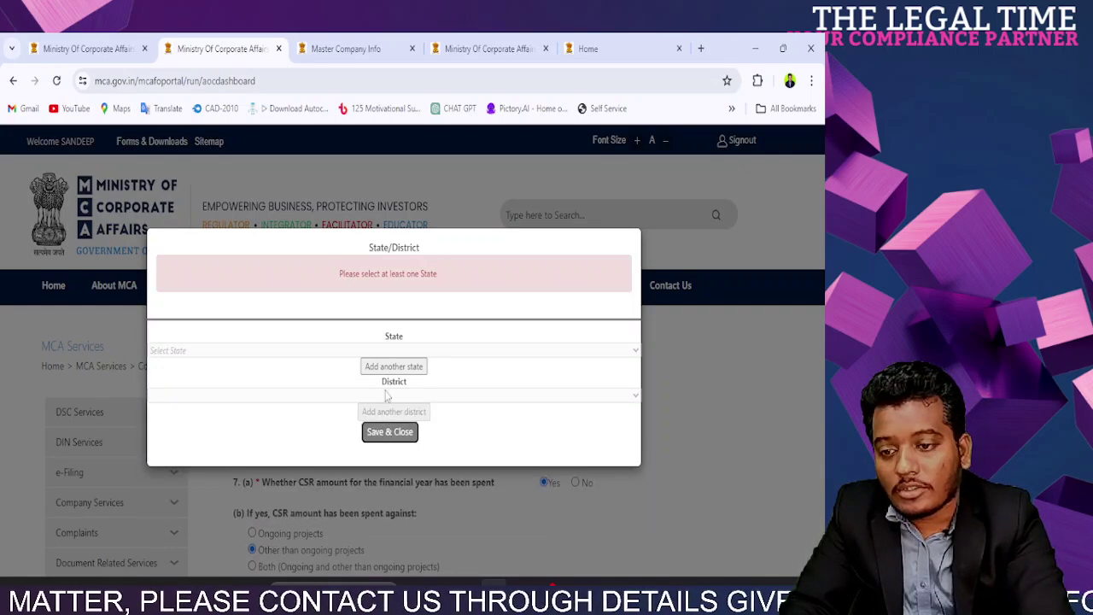
# Step: Reselect West Bengal with district Kolkata and save the location again
pyautogui.click(200, 351)
pyautogui.click(285, 368)
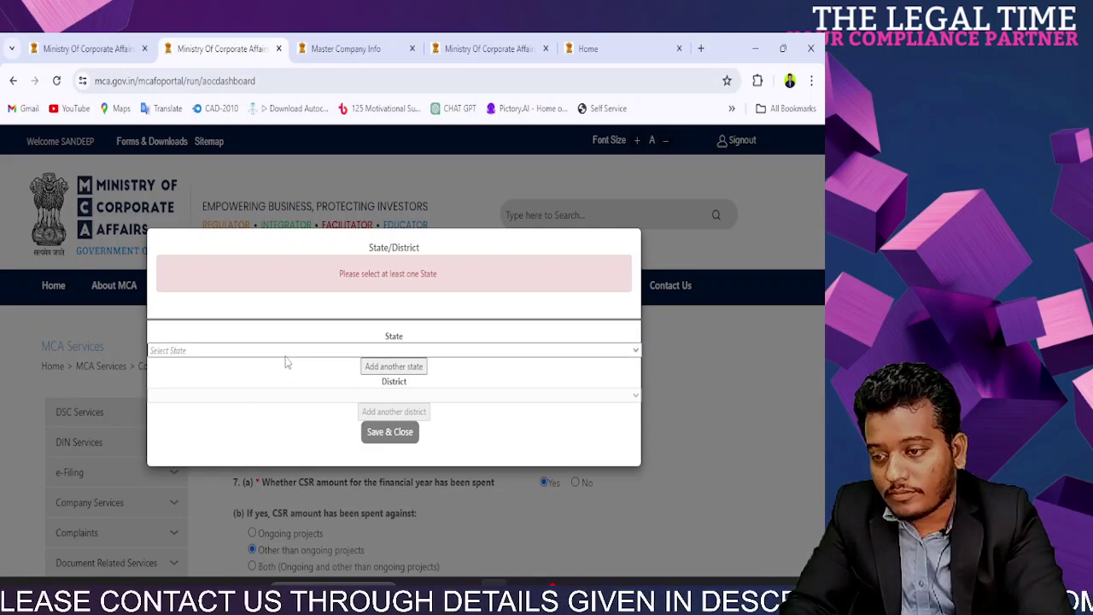
pyautogui.click(287, 357)
pyautogui.press('w')
pyautogui.press('Return')
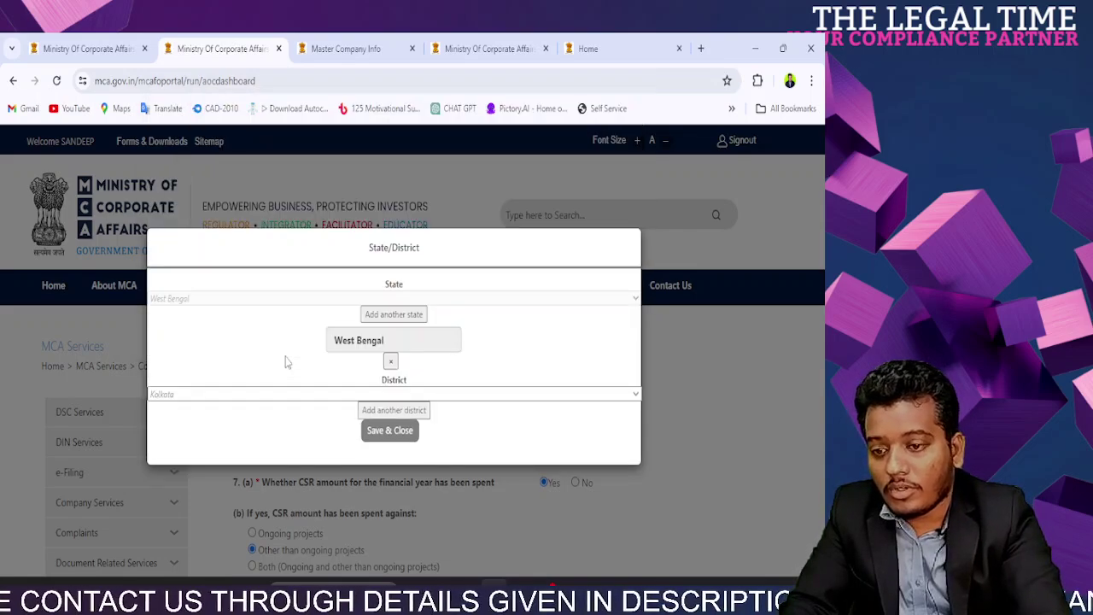
pyautogui.click(287, 398)
pyautogui.press('Up')
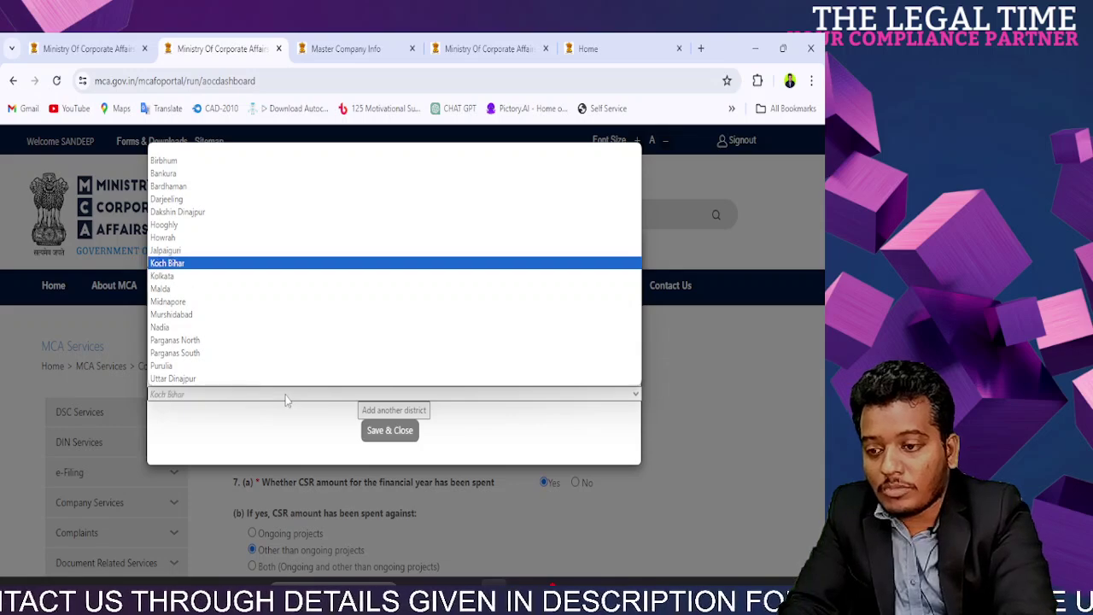
pyautogui.press('Down')
pyautogui.press('Return')
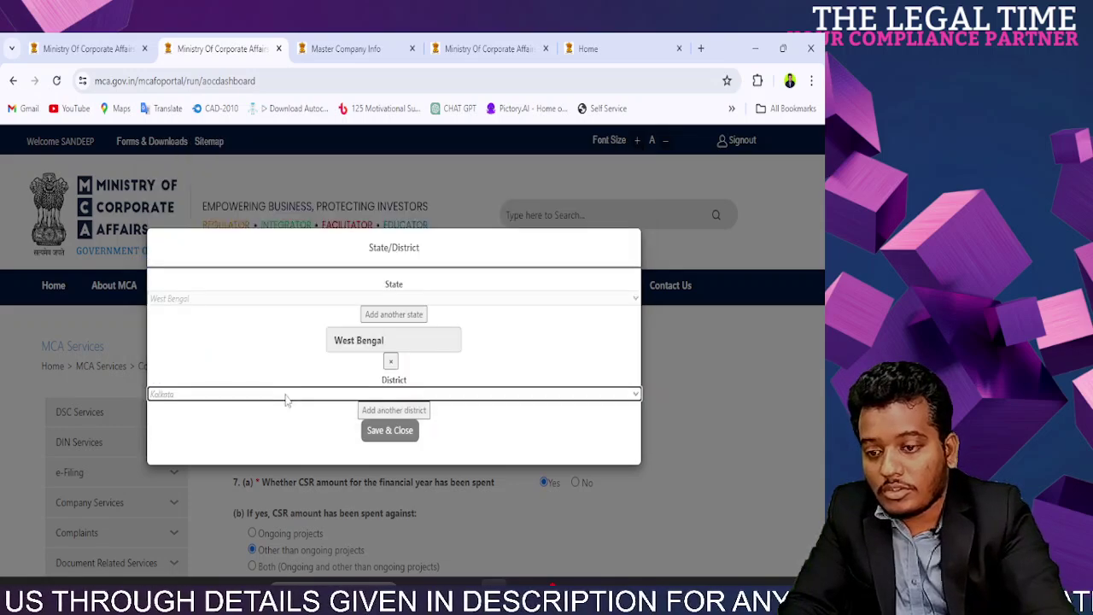
pyautogui.click(400, 436)
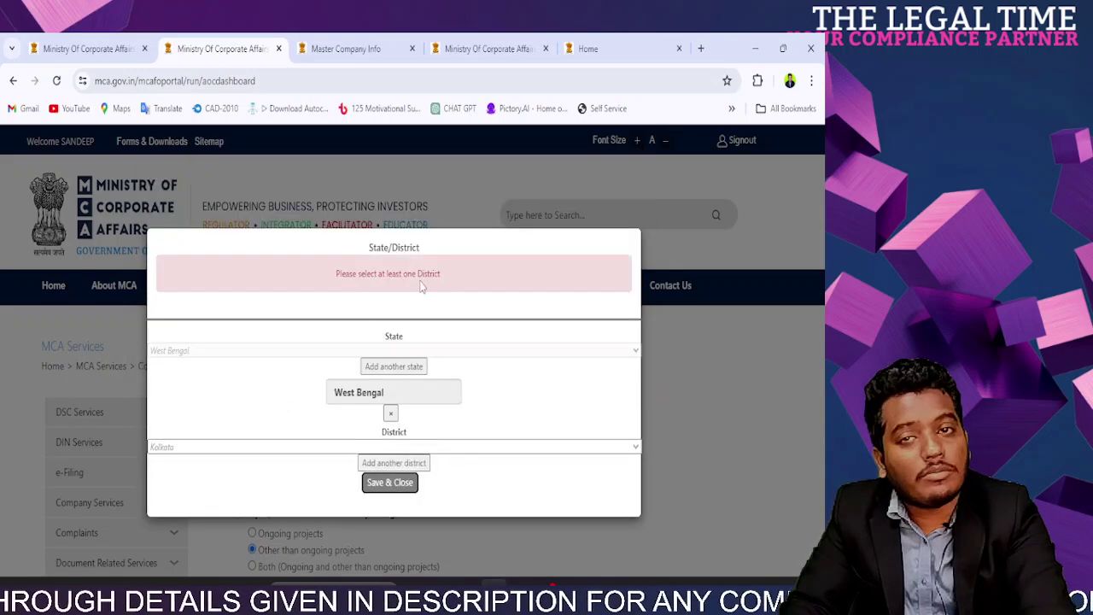
# Step: Reload the failed page and go to the MCA home page at mca.gov.in
pyautogui.click(56, 81)
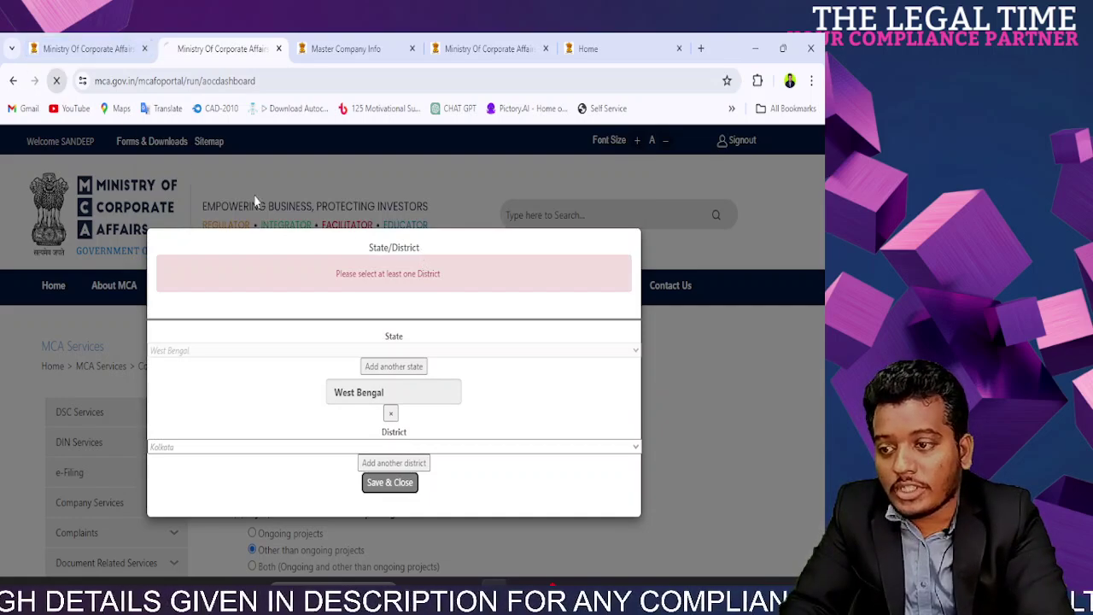
pyautogui.click(190, 82)
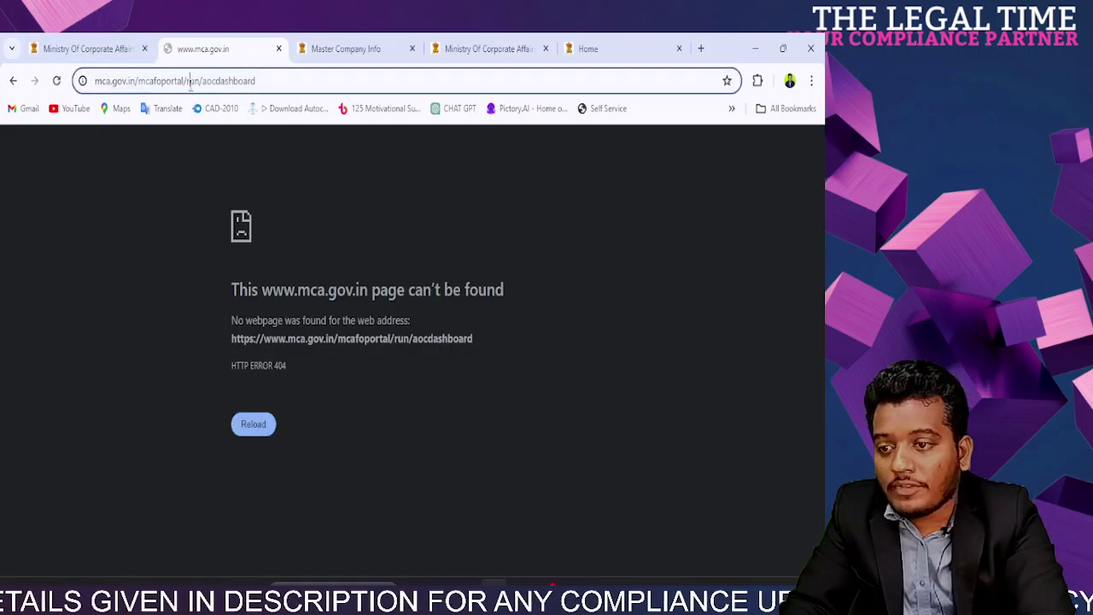
pyautogui.write('m')
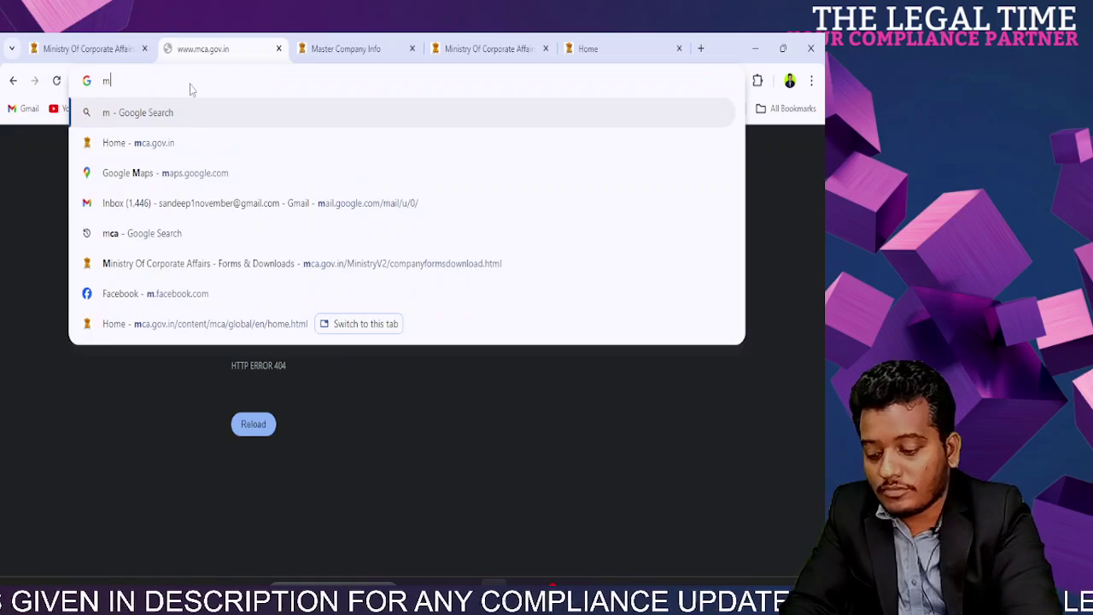
pyautogui.write('ca.gov.in')
pyautogui.press('Return')
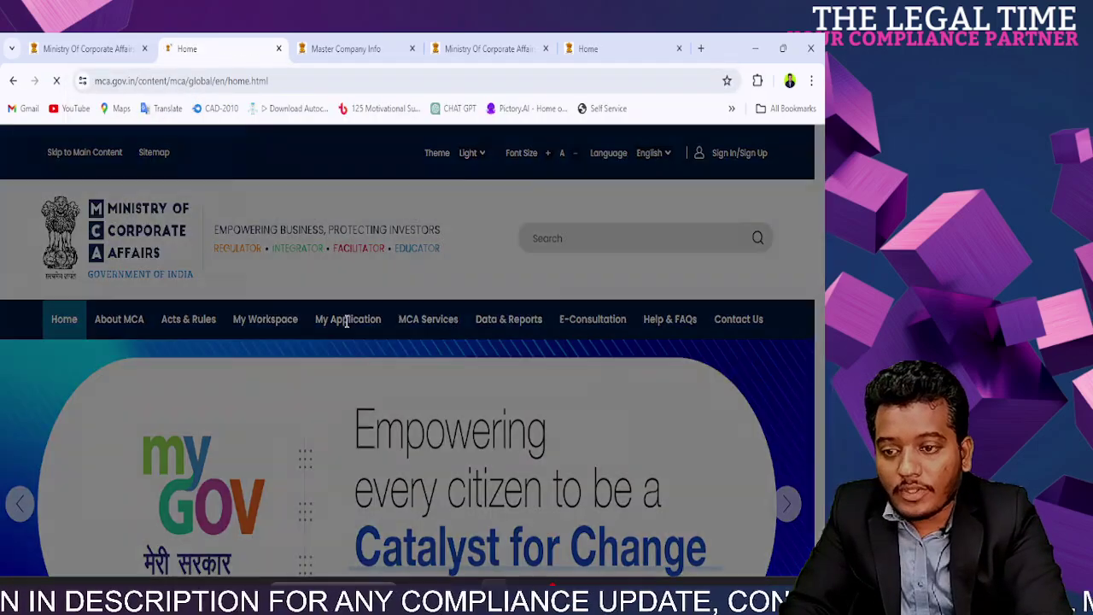
pyautogui.press('Escape')
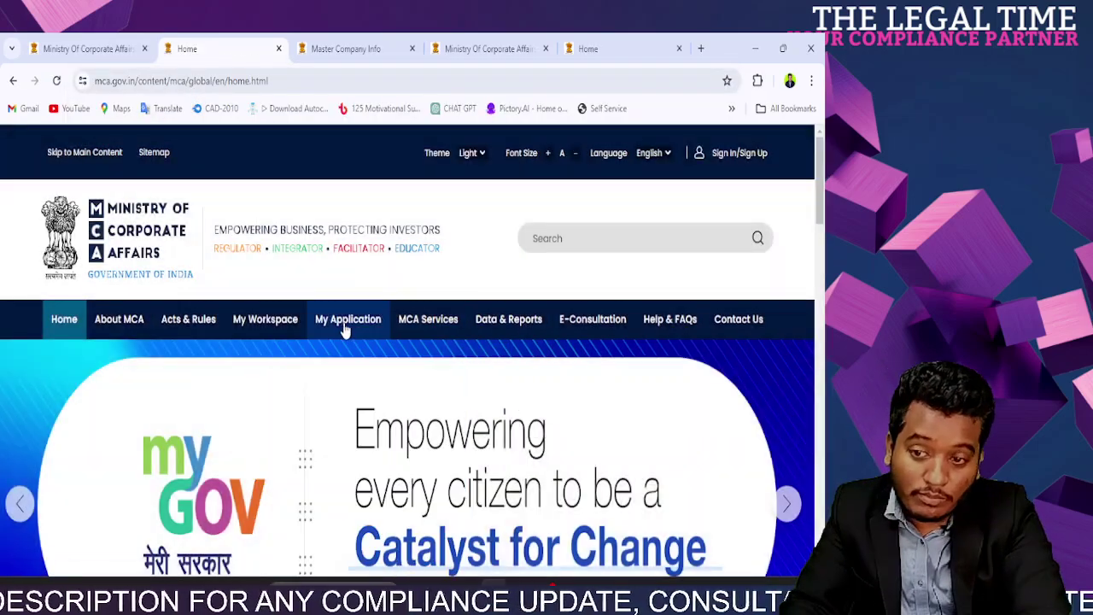
# Step: Reopen the CSR-2 form from My Workspace and scroll to question 7
pyautogui.click(278, 322)
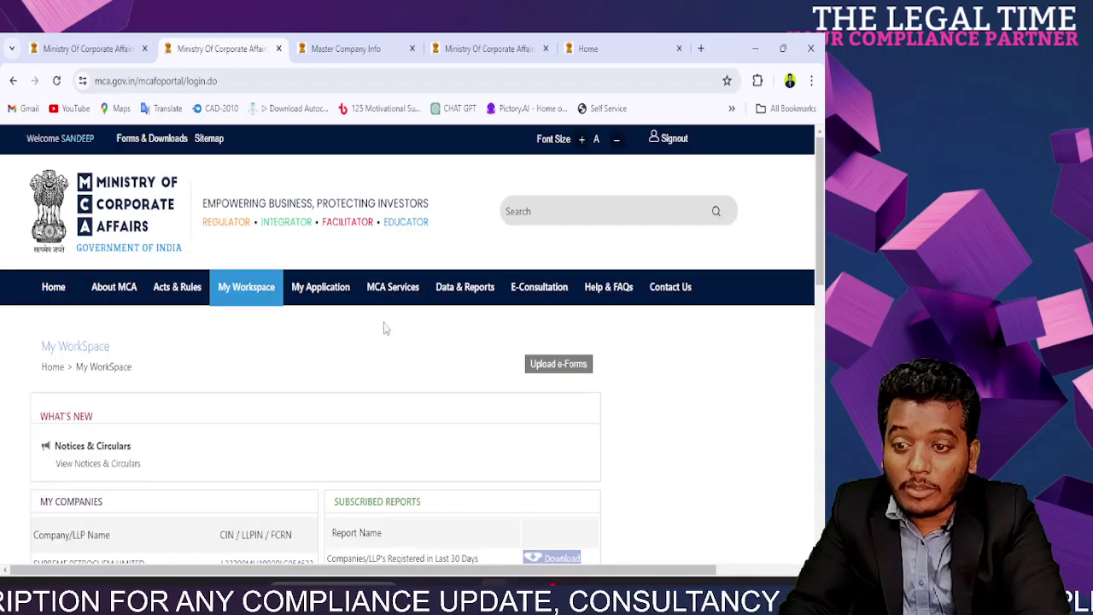
pyautogui.click(323, 349)
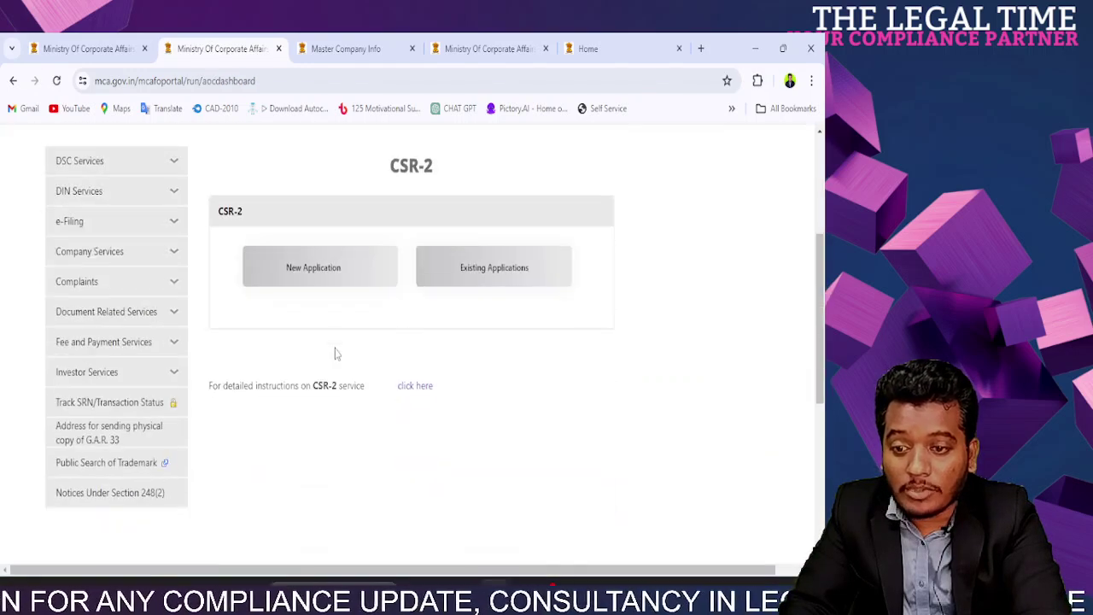
pyautogui.scroll(3, 503, 344)
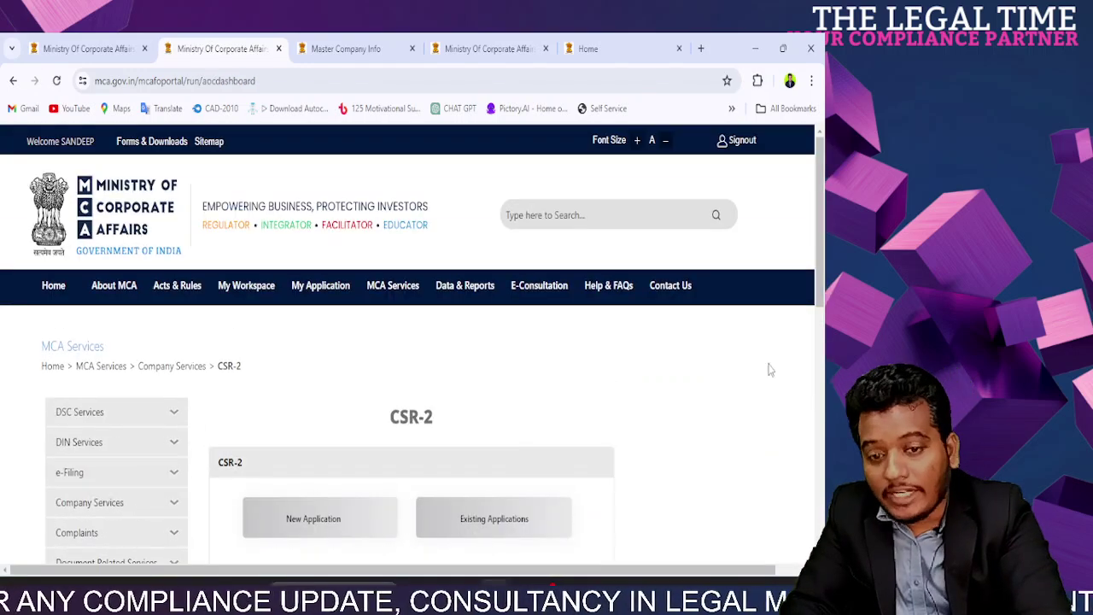
pyautogui.scroll(-5, 507, 390)
pyautogui.scroll(5, 508, 393)
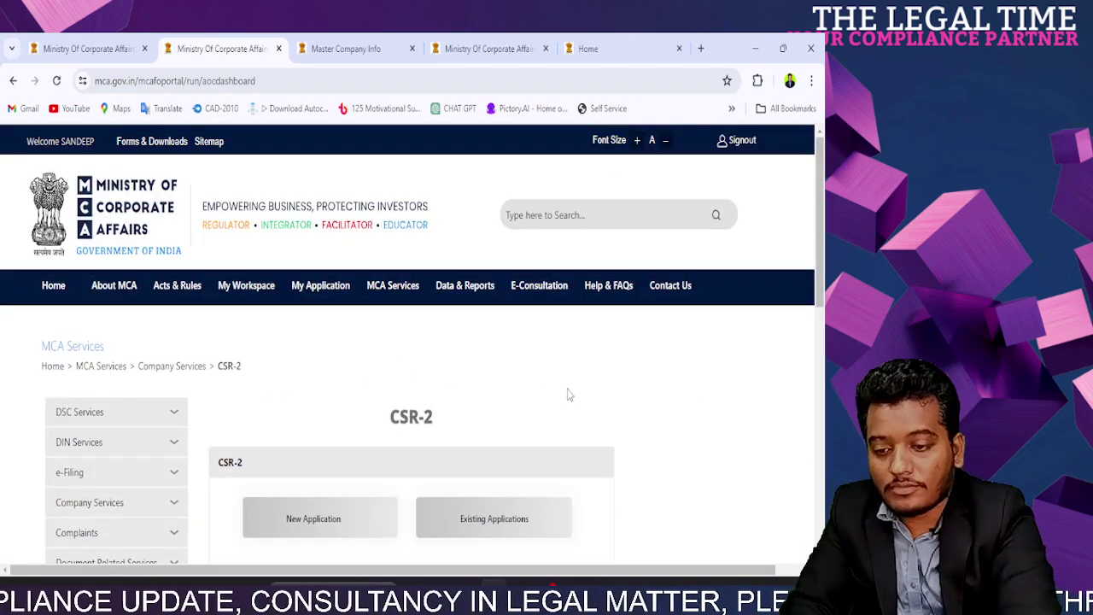
pyautogui.scroll(-10, 569, 391)
pyautogui.scroll(2, 569, 427)
pyautogui.scroll(-2, 570, 462)
pyautogui.scroll(-1, 570, 462)
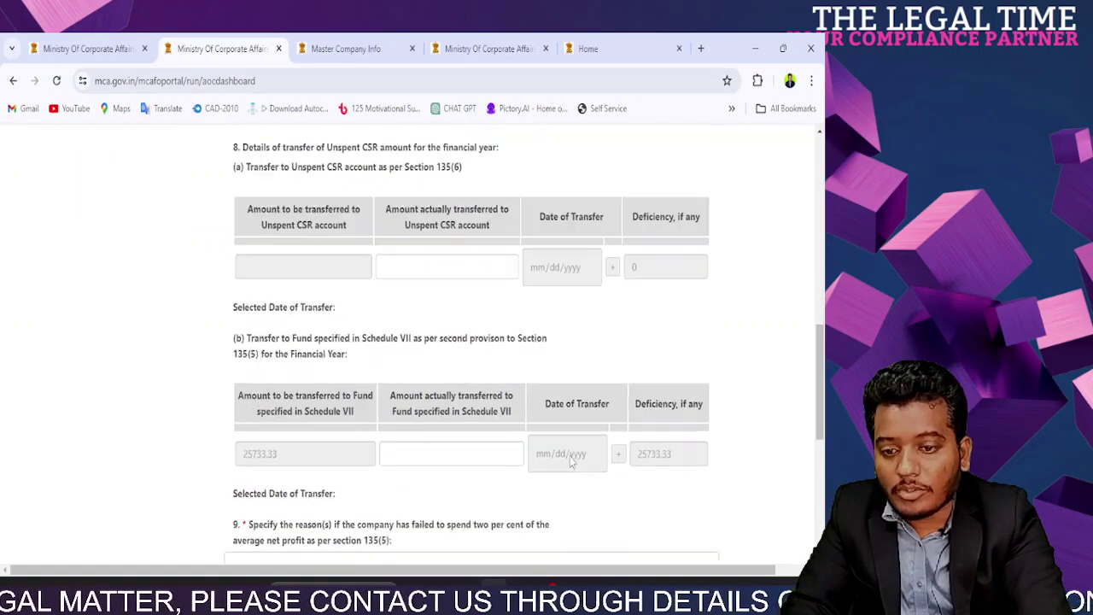
pyautogui.scroll(5, 570, 458)
# Step: Answer Yes that the CSR amount was spent, on other than ongoing projects, with 1 project
pyautogui.click(545, 231)
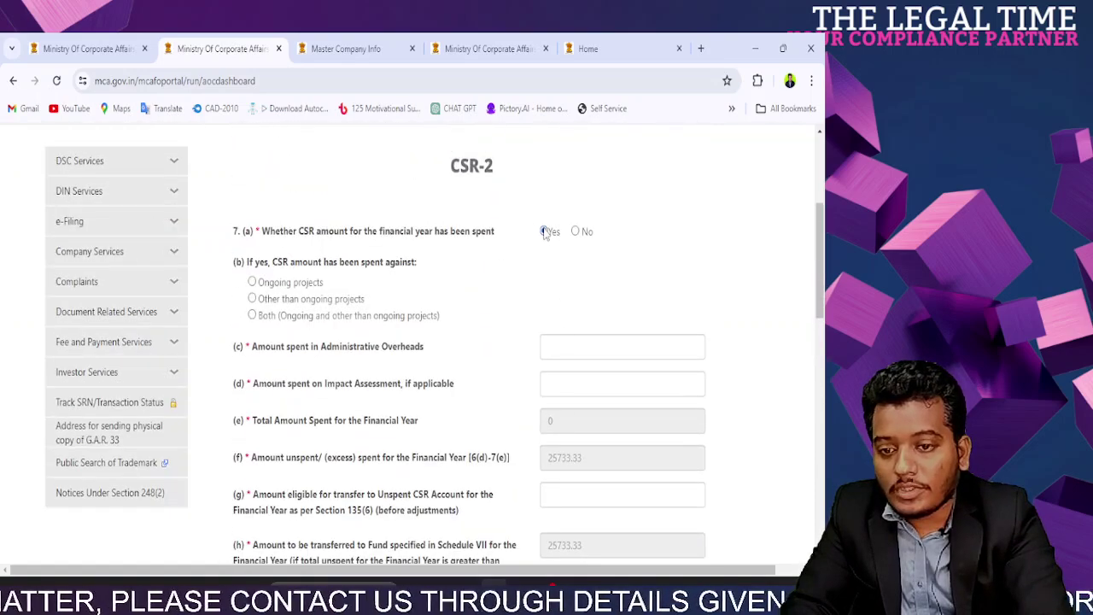
pyautogui.click(252, 298)
pyautogui.click(536, 382)
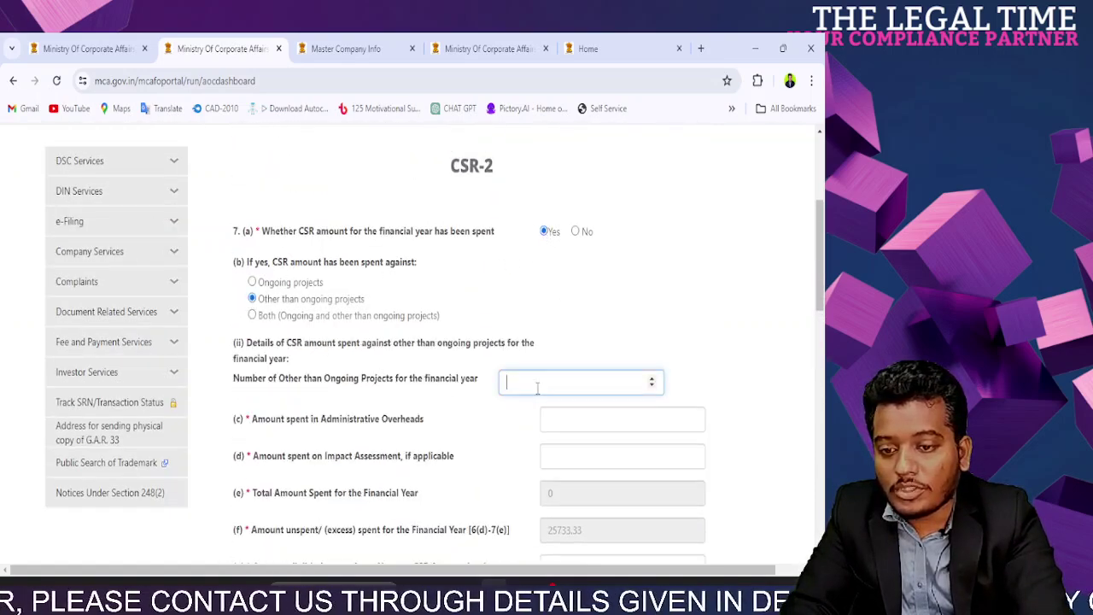
pyautogui.write('1')
# Step: Set the project's Schedule VII activity to item i, eradicating malnutrition
pyautogui.scroll(-3, 442, 446)
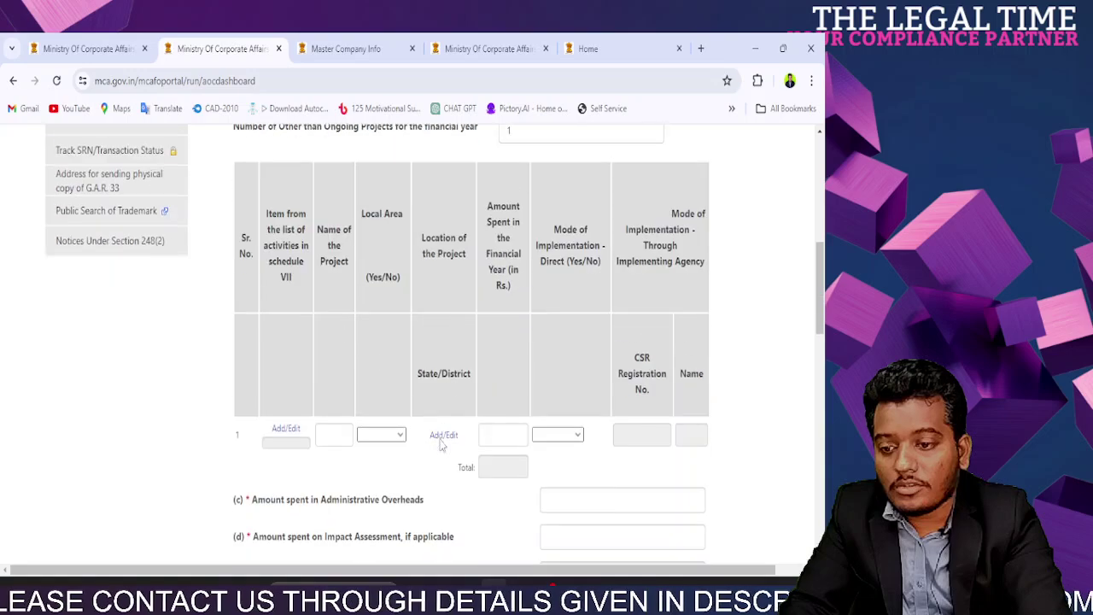
pyautogui.click(286, 428)
pyautogui.click(251, 236)
pyautogui.click(393, 267)
pyautogui.scroll(-10, 381, 428)
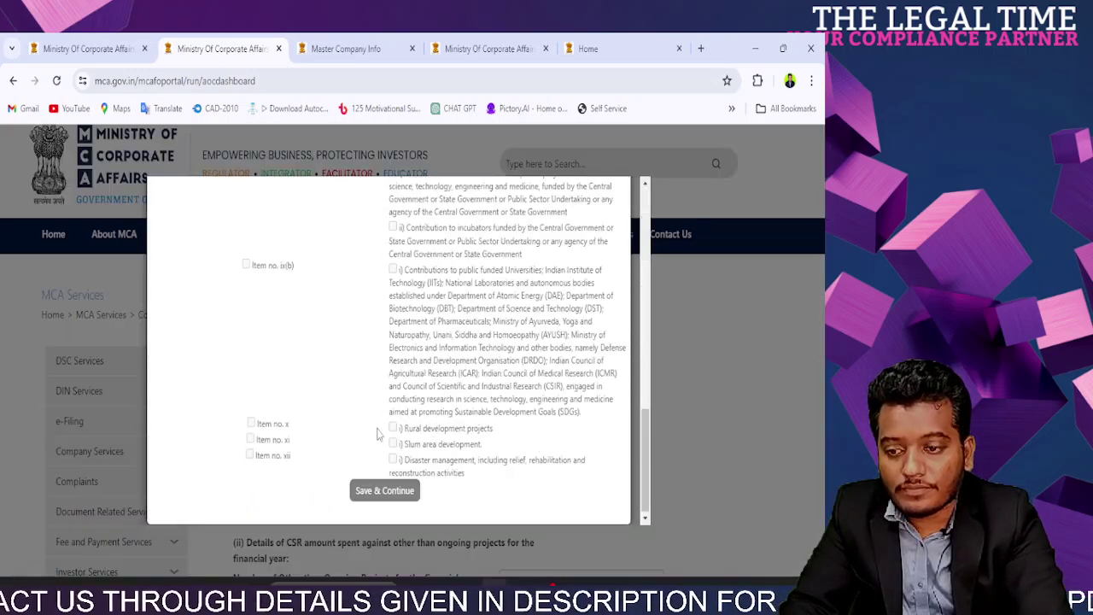
pyautogui.click(370, 492)
# Step: Name the project 'NA' and mark it as in a local area
pyautogui.click(348, 357)
pyautogui.write('NA')
pyautogui.click(381, 350)
pyautogui.click(376, 379)
# Step: Set the project location to West Bengal, district Kolkata
pyautogui.click(445, 351)
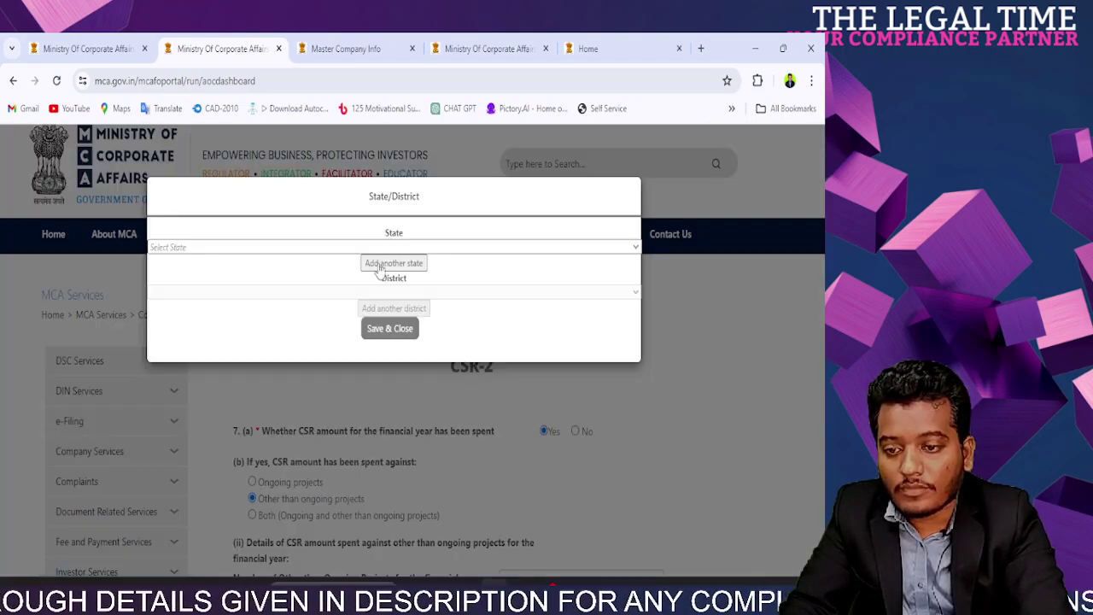
pyautogui.click(303, 247)
pyautogui.press('w')
pyautogui.press('Return')
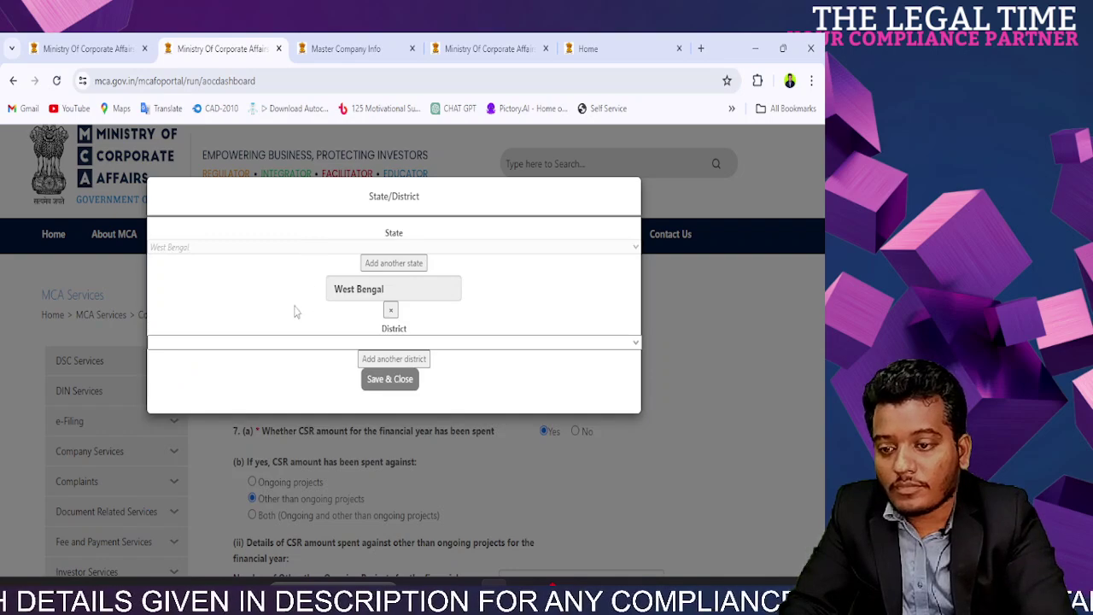
pyautogui.click(286, 342)
pyautogui.press('k')
pyautogui.press('Return')
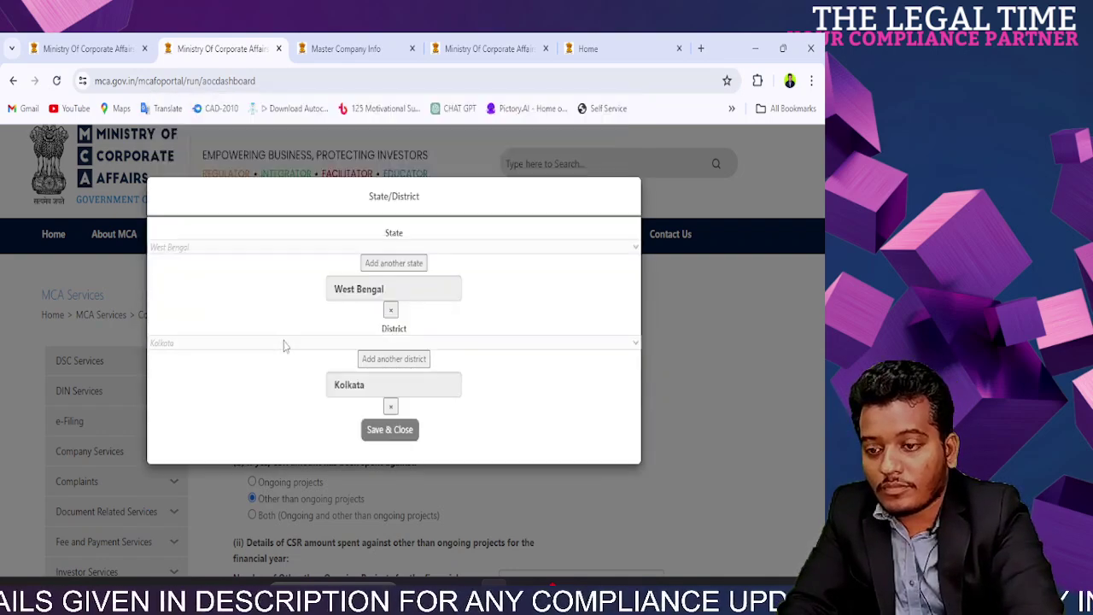
pyautogui.click(400, 434)
pyautogui.scroll(3, 475, 368)
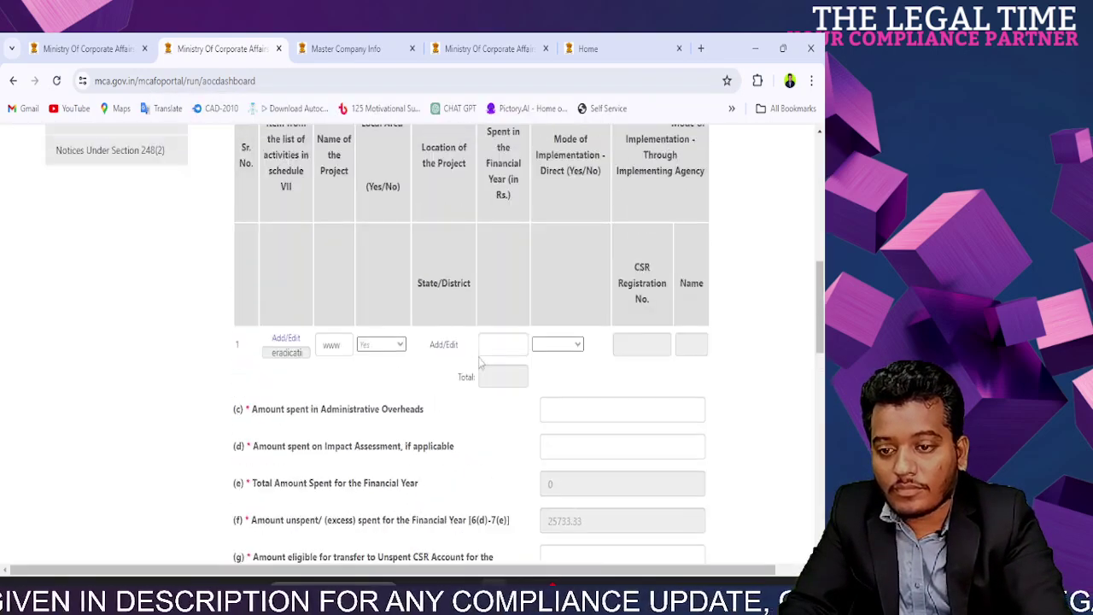
pyautogui.click(444, 344)
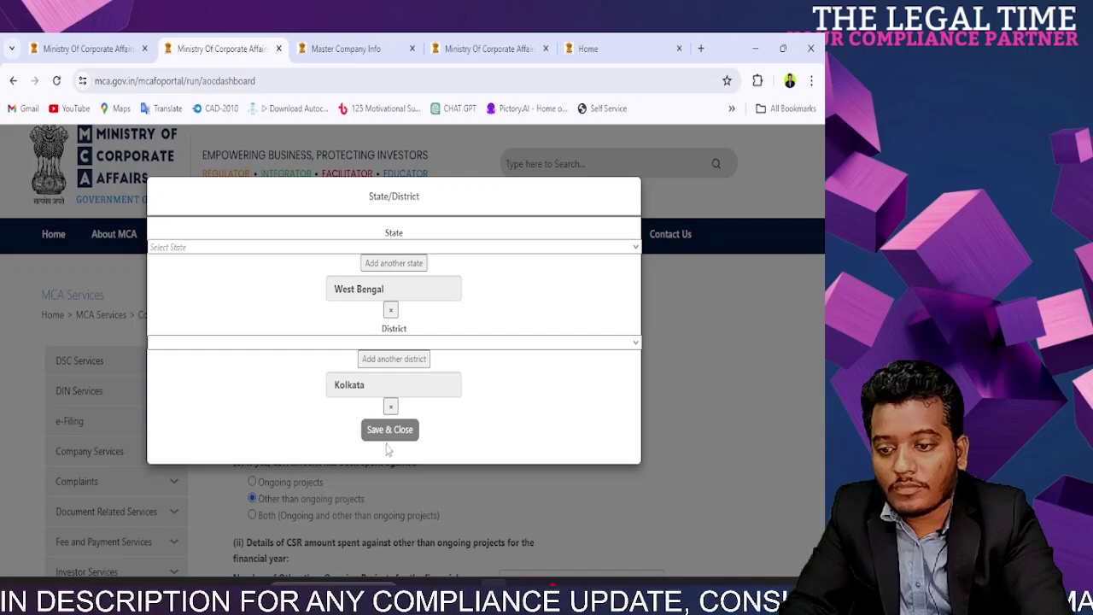
pyautogui.click(380, 432)
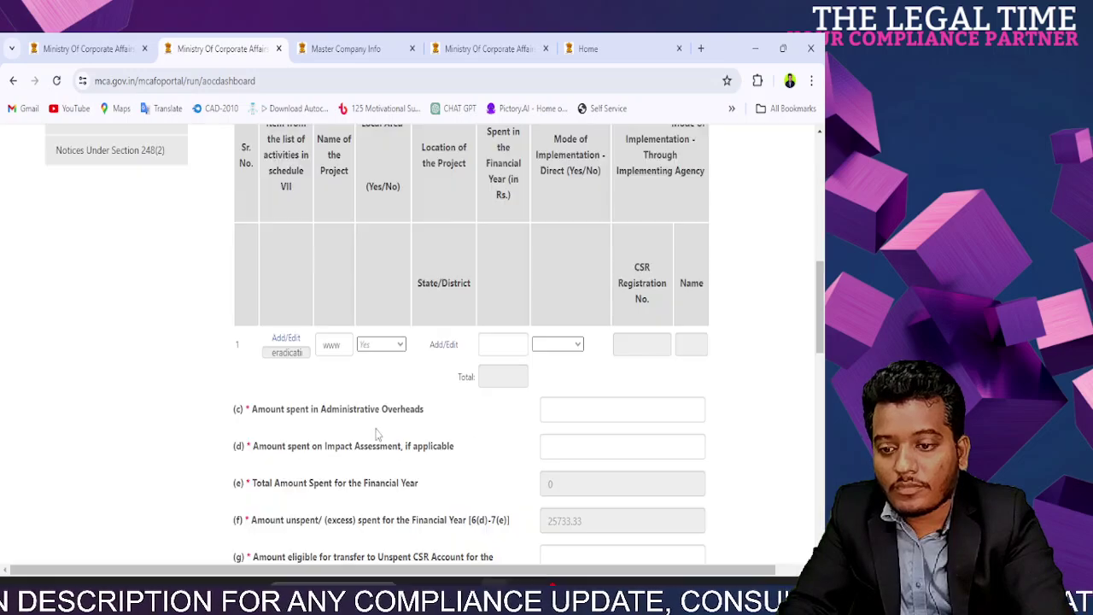
# Step: Enter 25733.33 as the amount spent and mark the project as implemented directly
pyautogui.click(498, 346)
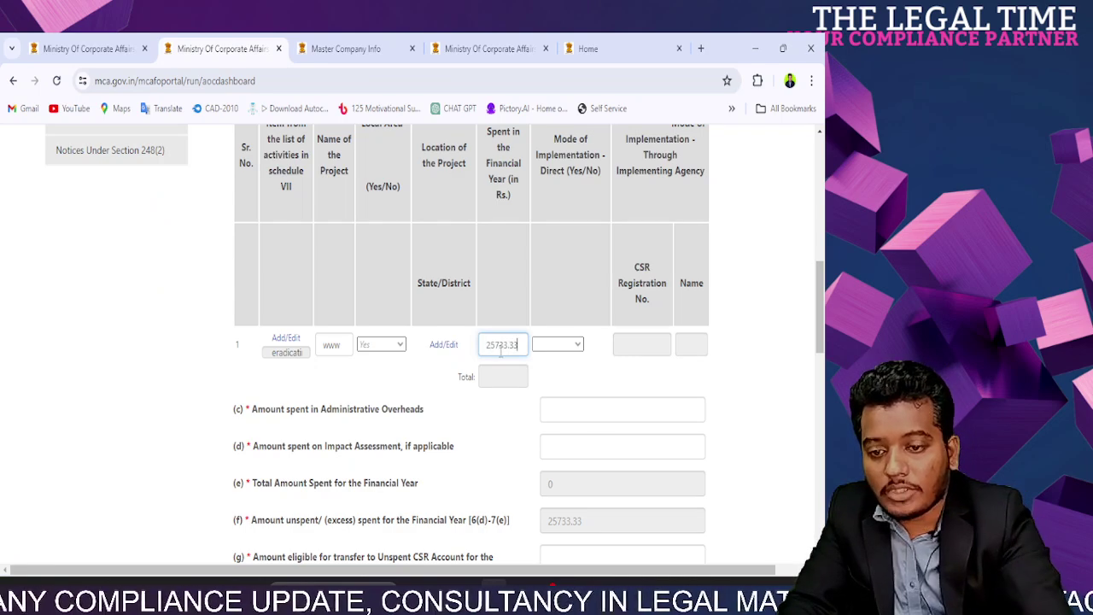
pyautogui.write('25733.33')
pyautogui.click(547, 410)
pyautogui.click(557, 344)
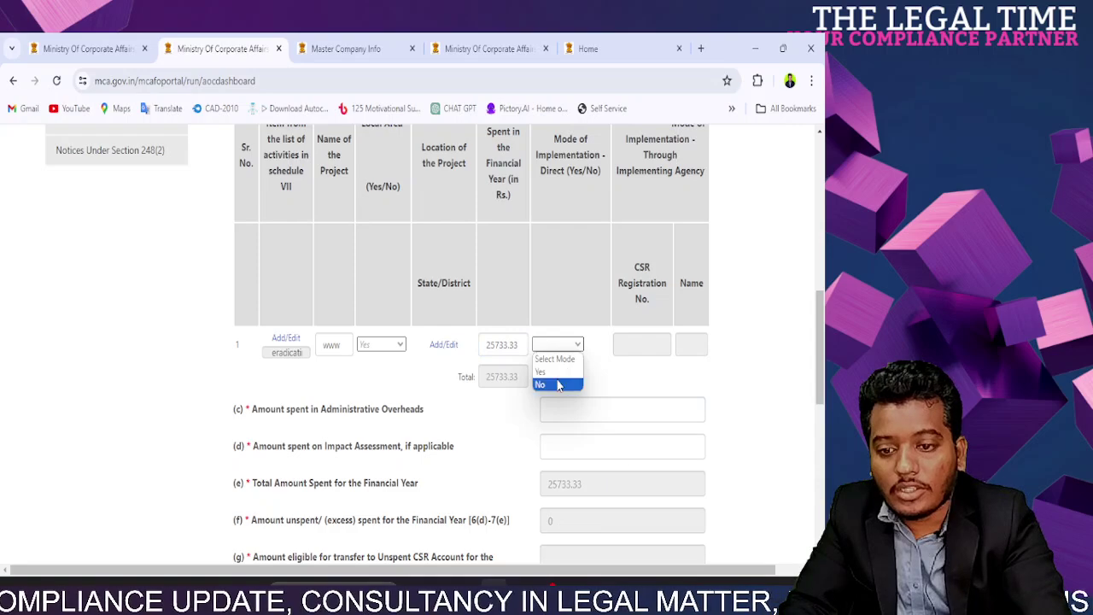
pyautogui.click(562, 371)
pyautogui.scroll(-3, 573, 277)
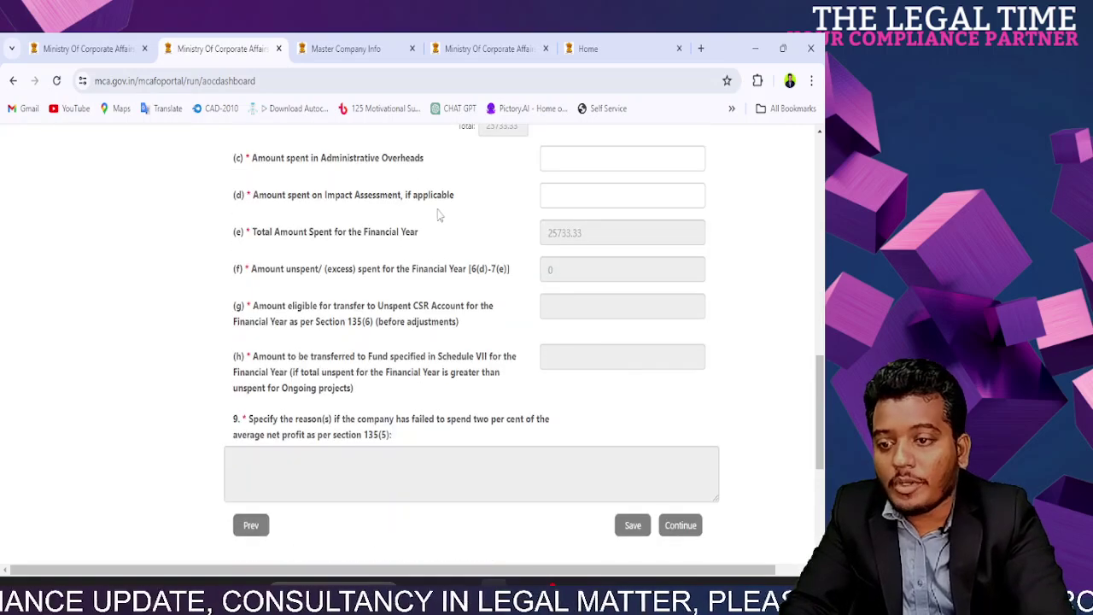
# Step: Highlight the Administrative Overheads and Impact Assessment items while explaining them
pyautogui.moveTo(253, 157); pyautogui.dragTo(400, 178)
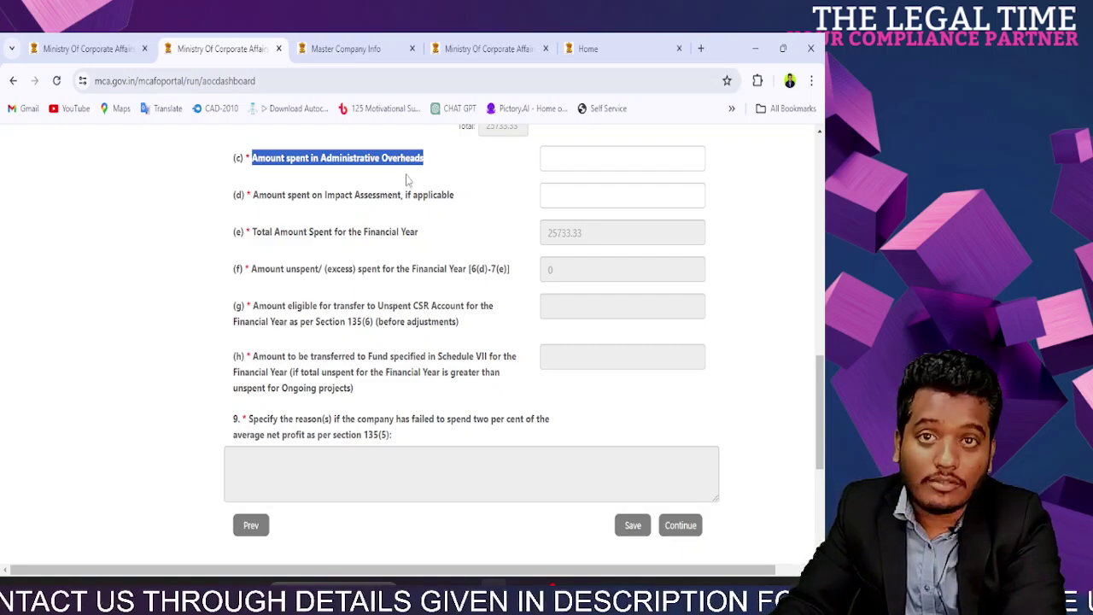
pyautogui.tripleClick(341, 165)
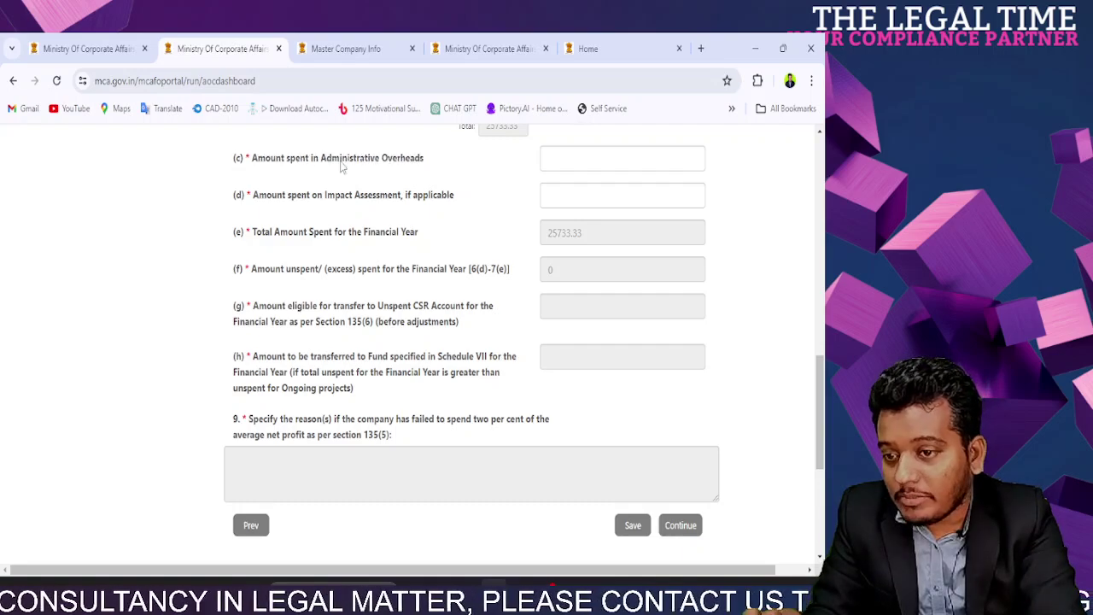
pyautogui.tripleClick(342, 165)
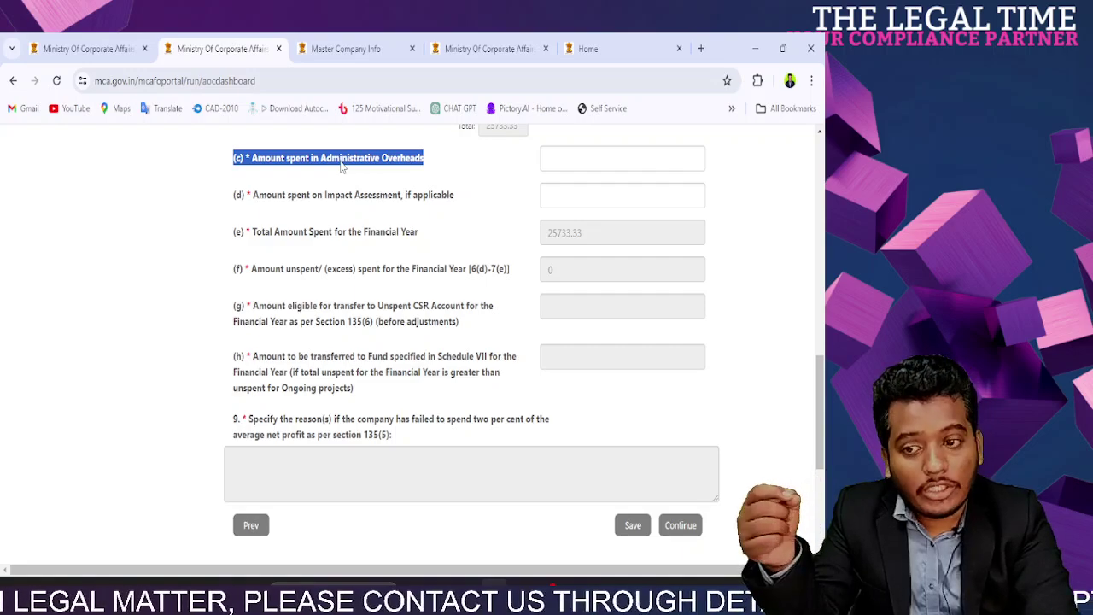
pyautogui.click(341, 167)
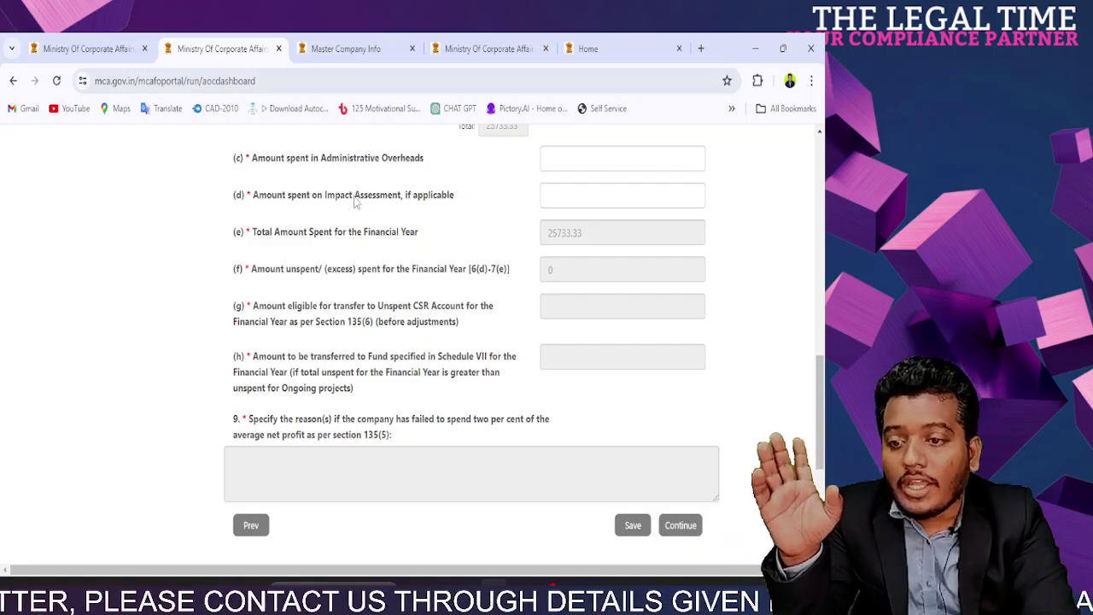
pyautogui.doubleClick(357, 196)
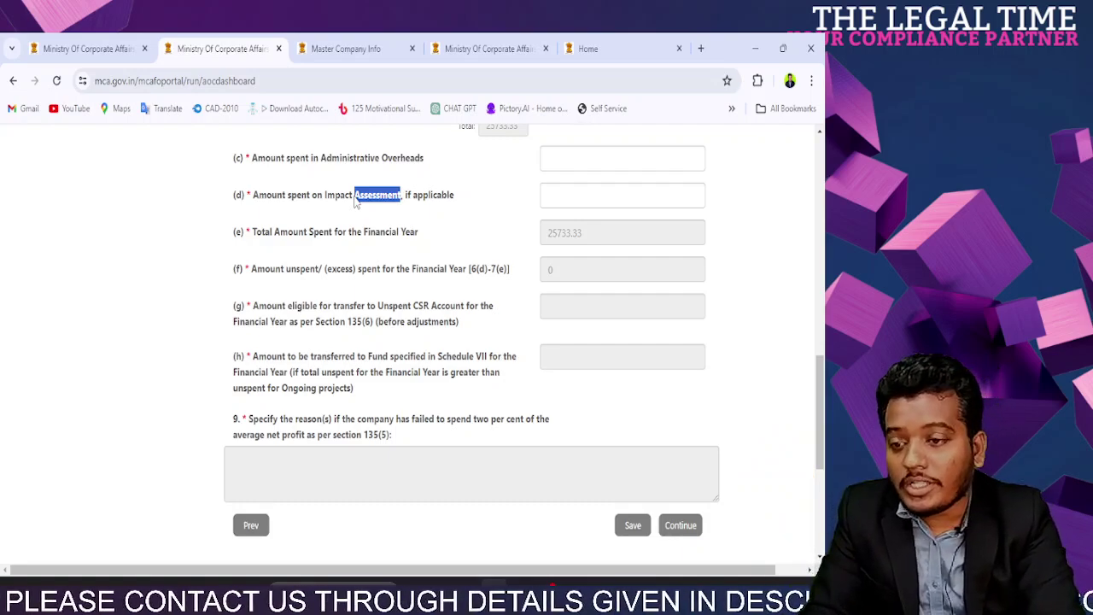
pyautogui.moveTo(254, 196); pyautogui.dragTo(440, 205)
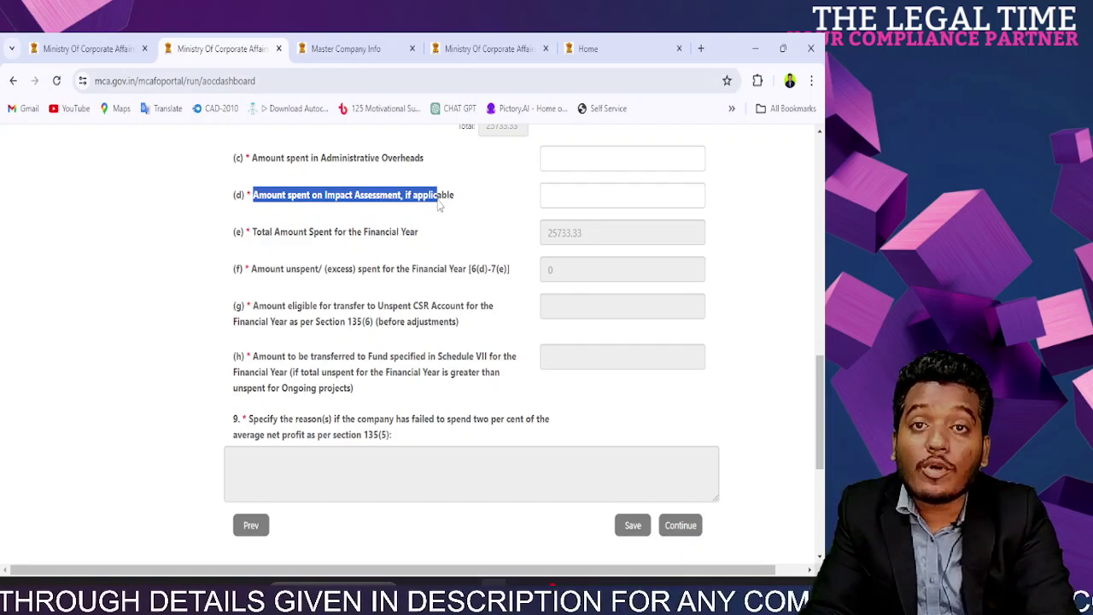
pyautogui.doubleClick(372, 196)
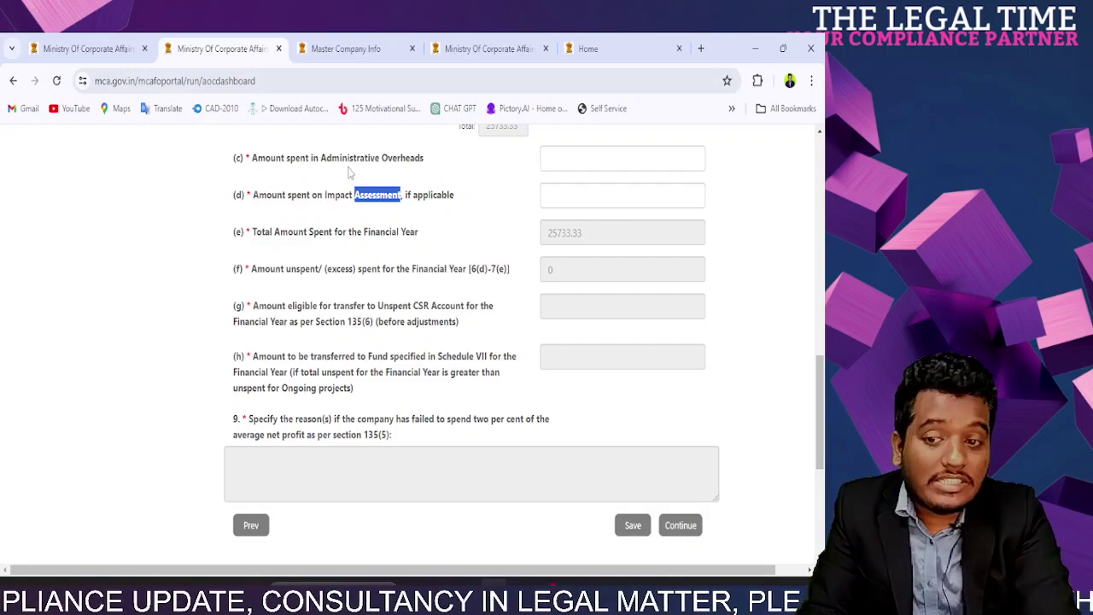
pyautogui.click(359, 211)
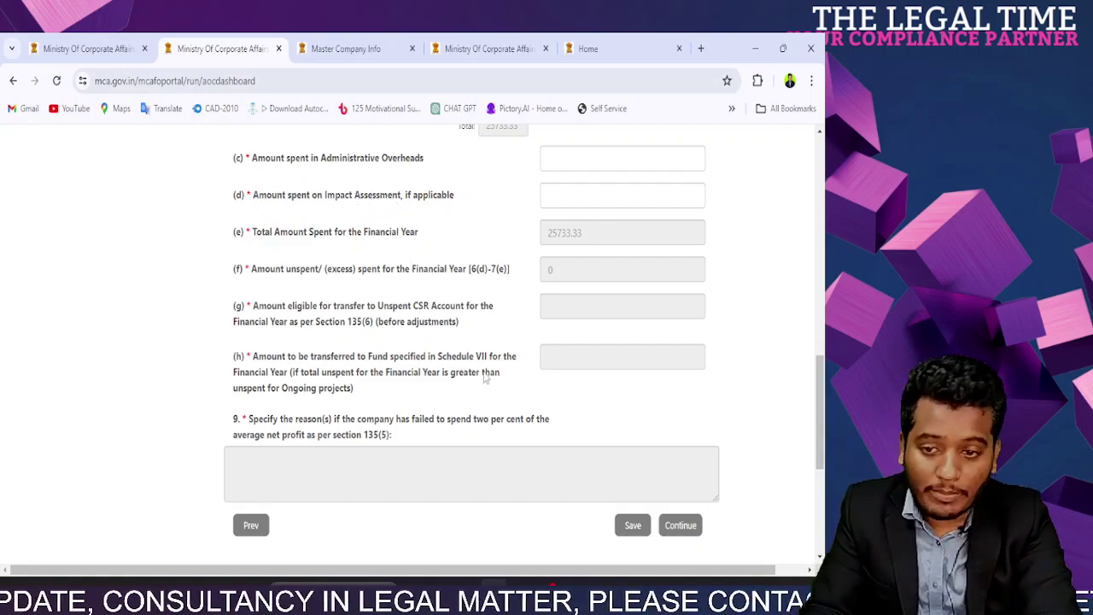
# Step: Enter 0 for administrative overheads (replacing a trial 50000) and 0 for impact assessment
pyautogui.click(564, 158)
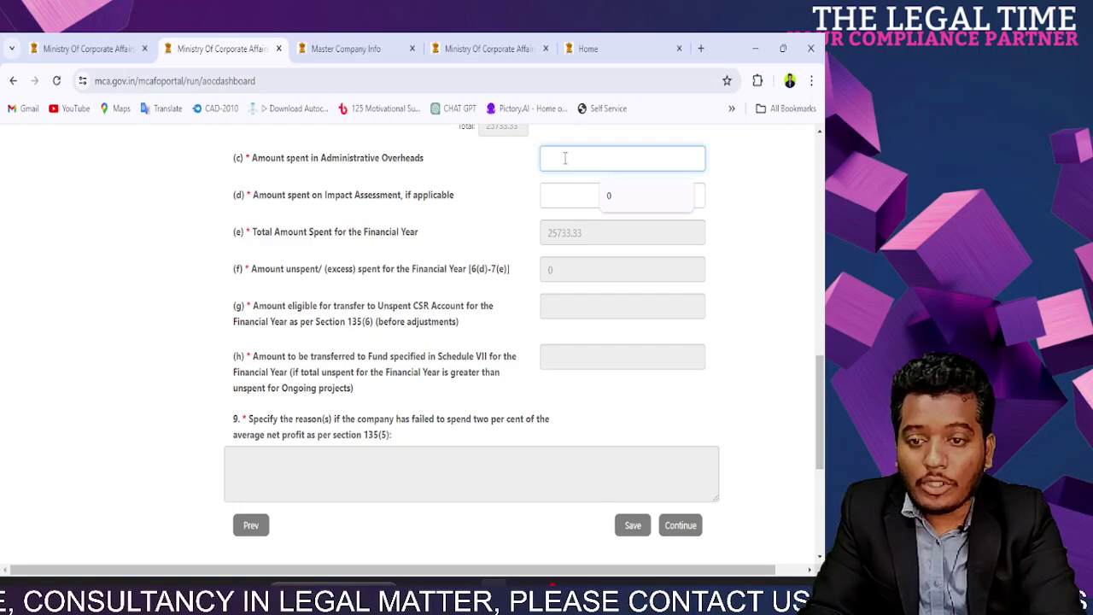
pyautogui.write('50000')
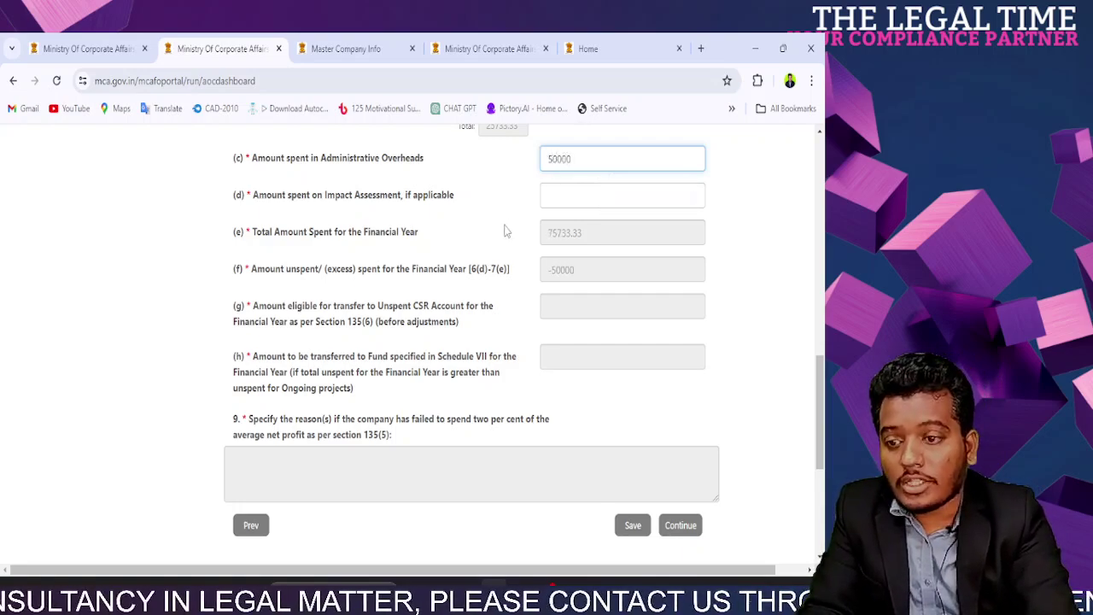
pyautogui.click(508, 228)
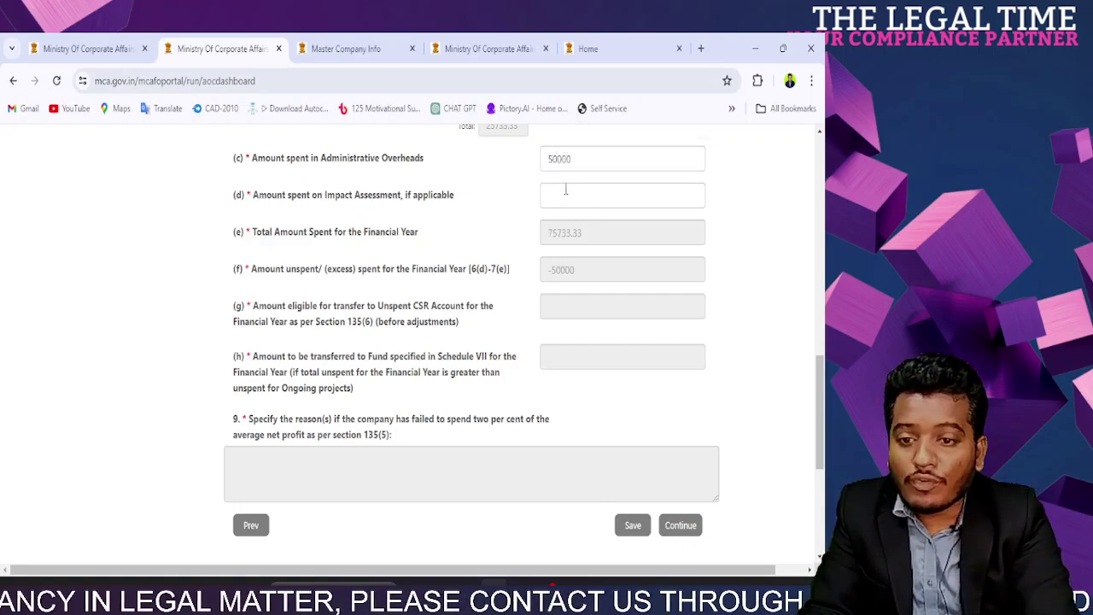
pyautogui.doubleClick(565, 163)
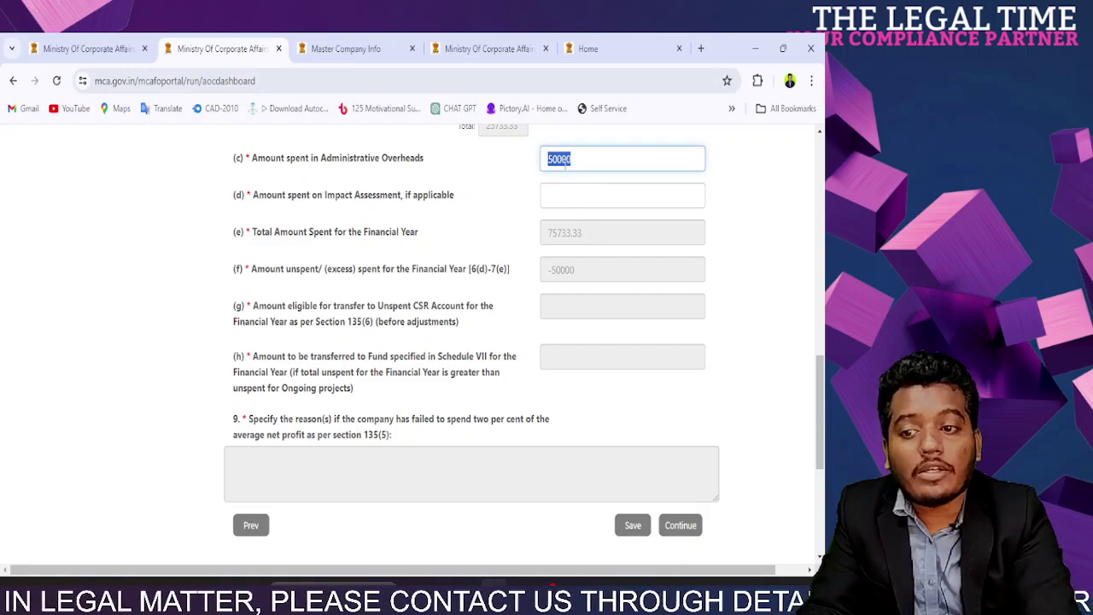
pyautogui.write('0')
pyautogui.click(567, 195)
pyautogui.write('0')
pyautogui.scroll(-3, 512, 235)
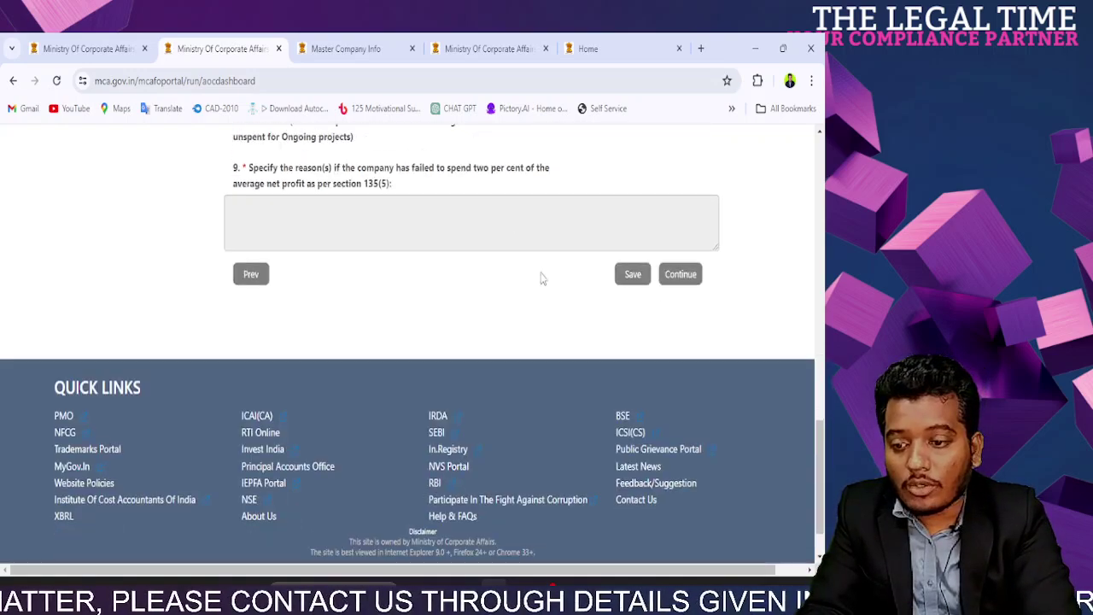
# Step: Advance to question 10 on unspent amounts and highlight its text
pyautogui.click(689, 281)
pyautogui.scroll(-2, 539, 289)
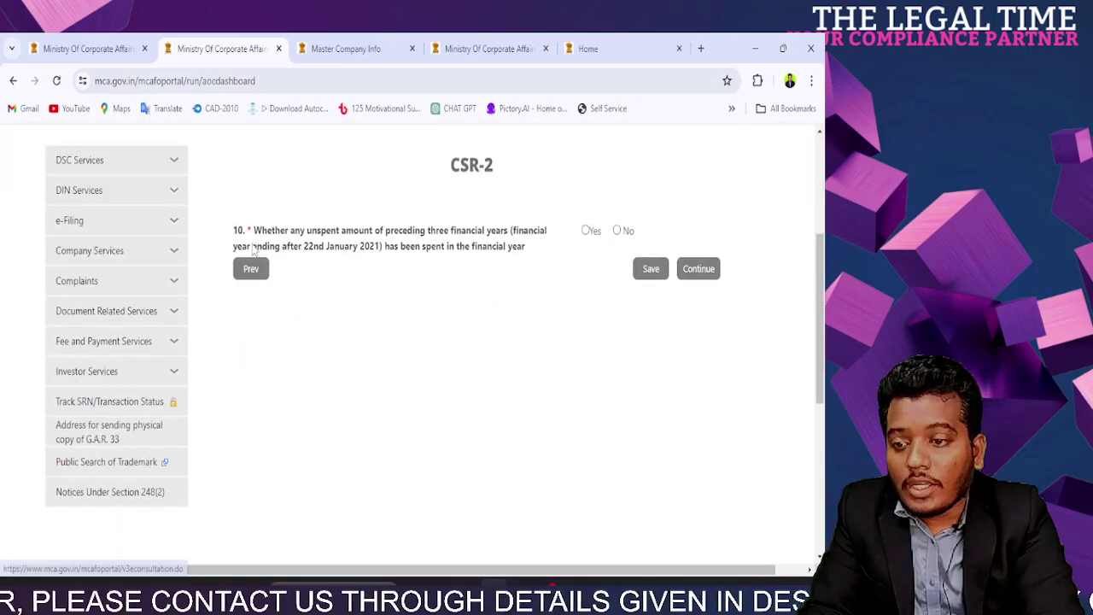
pyautogui.moveTo(261, 238); pyautogui.dragTo(528, 248)
pyautogui.click(388, 240)
pyautogui.tripleClick(348, 233)
# Step: Answer question 10 No, correcting an initial Yes, and proceed to the next page
pyautogui.click(586, 232)
pyautogui.scroll(-3, 458, 340)
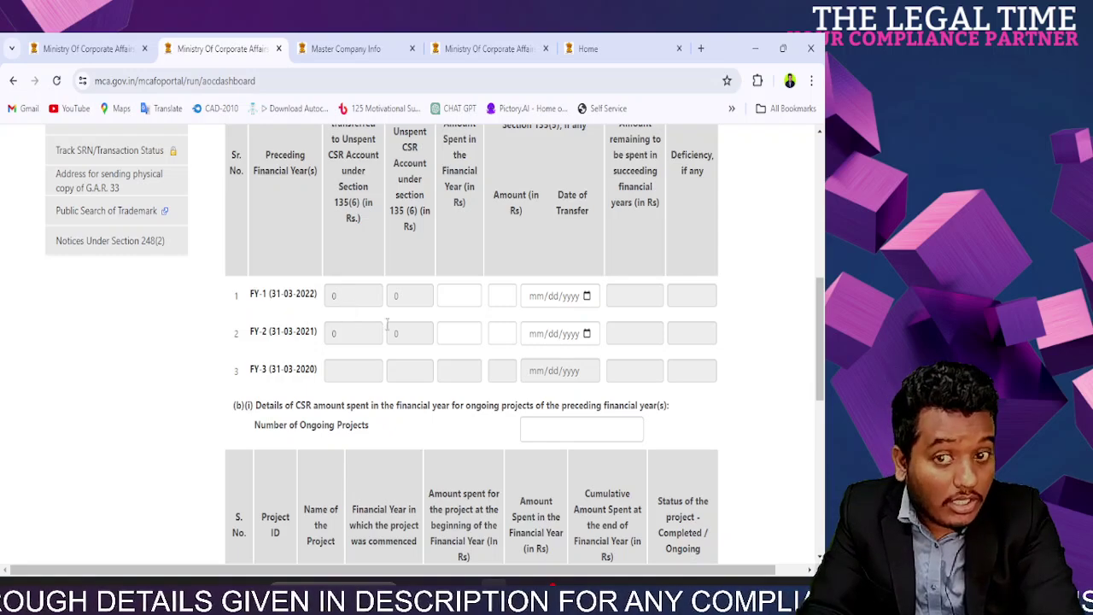
pyautogui.scroll(3, 386, 325)
pyautogui.click(616, 231)
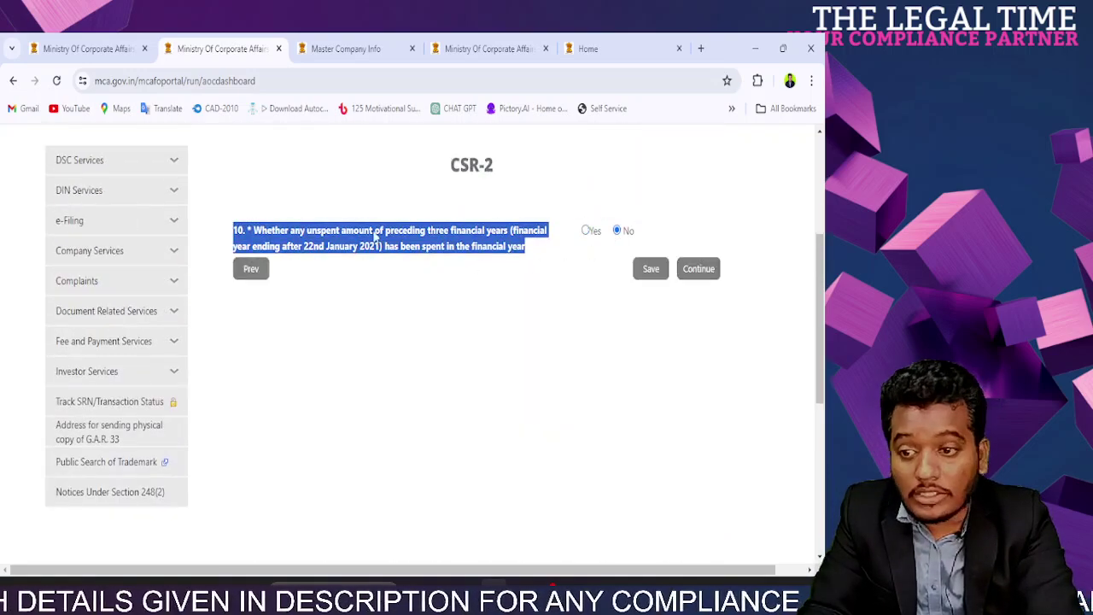
pyautogui.click(438, 266)
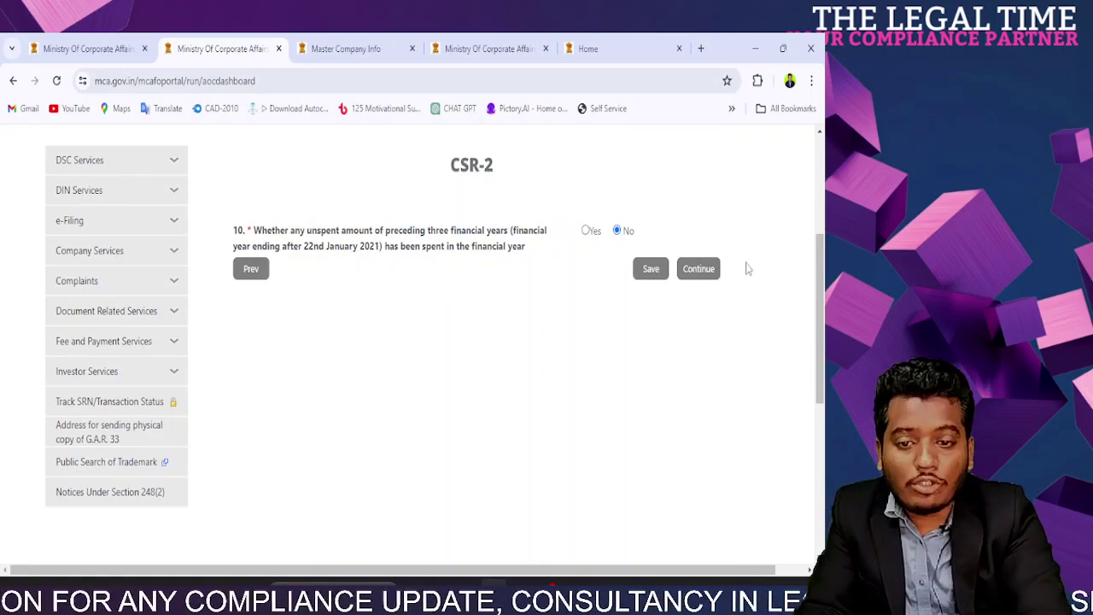
pyautogui.click(699, 269)
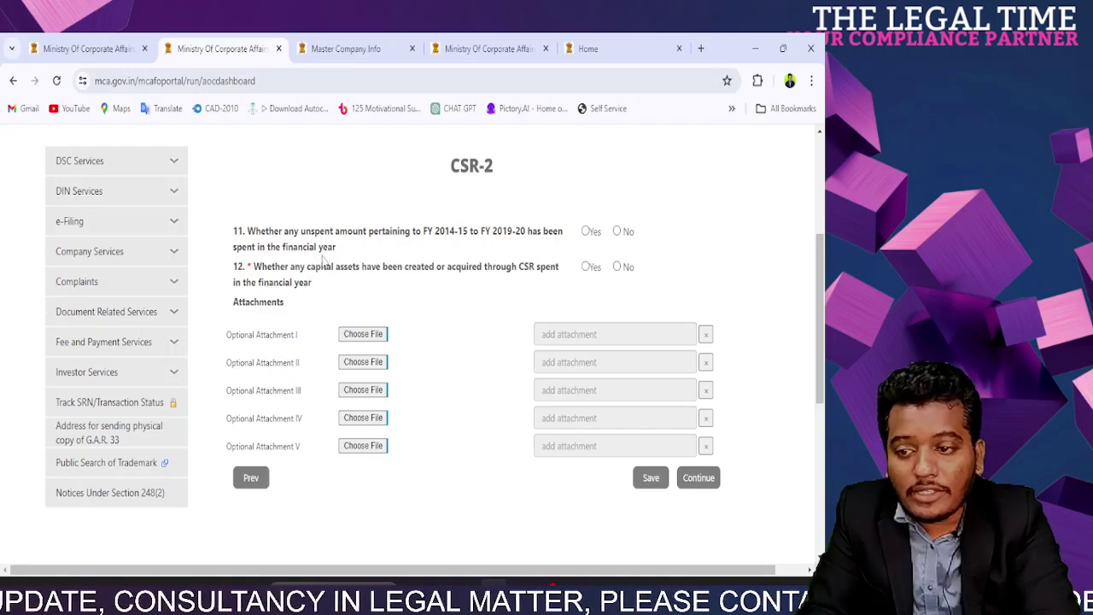
# Step: Answer No to question 11 and dismiss the session expiry prompt
pyautogui.click(618, 233)
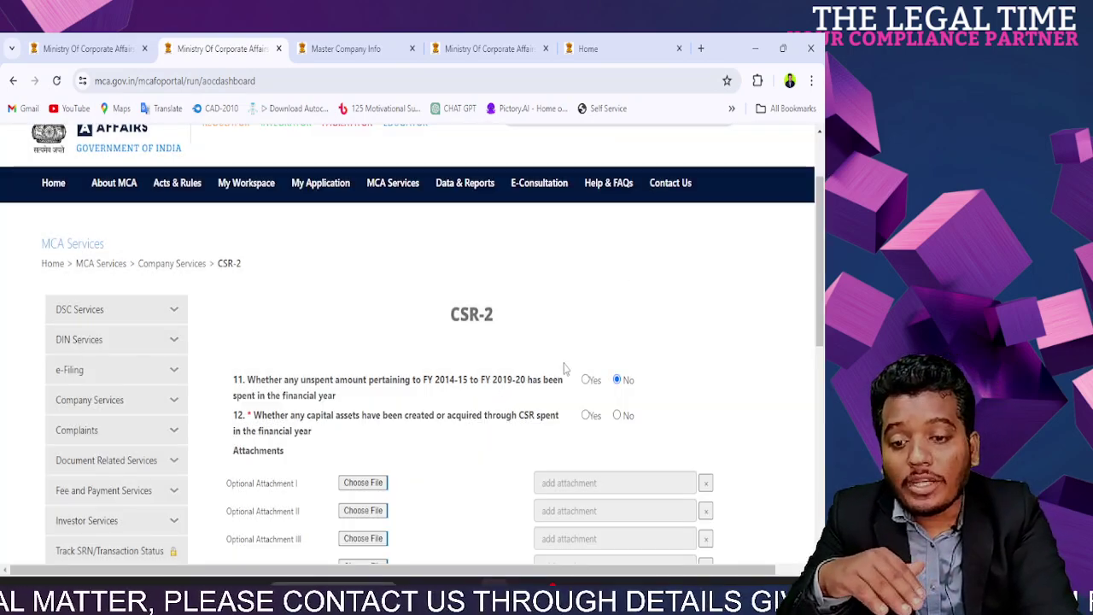
pyautogui.scroll(-3, 566, 368)
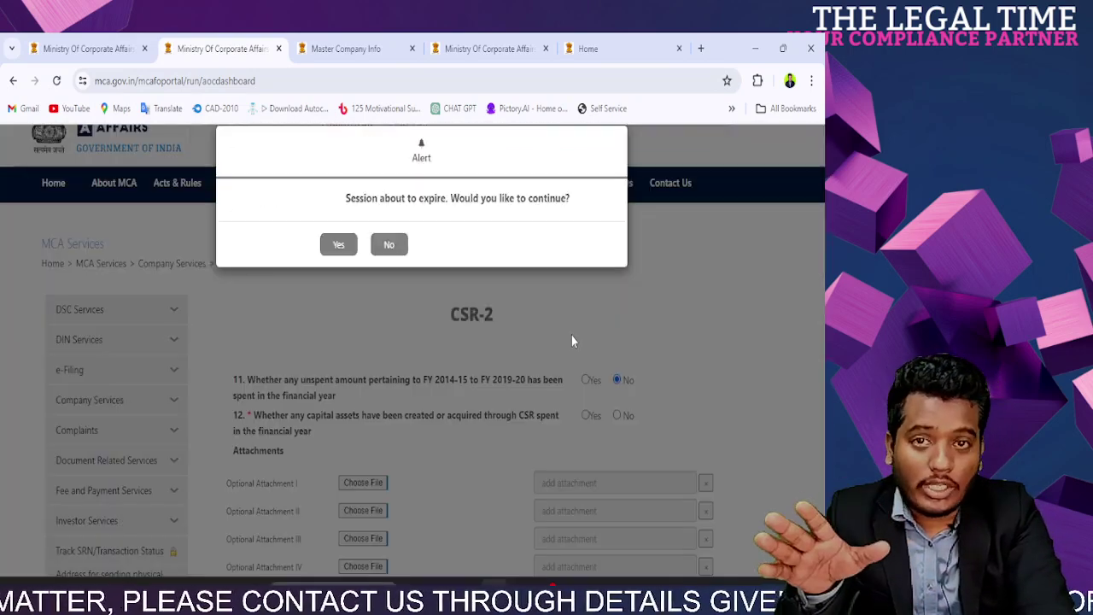
pyautogui.click(390, 244)
pyautogui.scroll(-2, 300, 372)
pyautogui.scroll(-1, 300, 371)
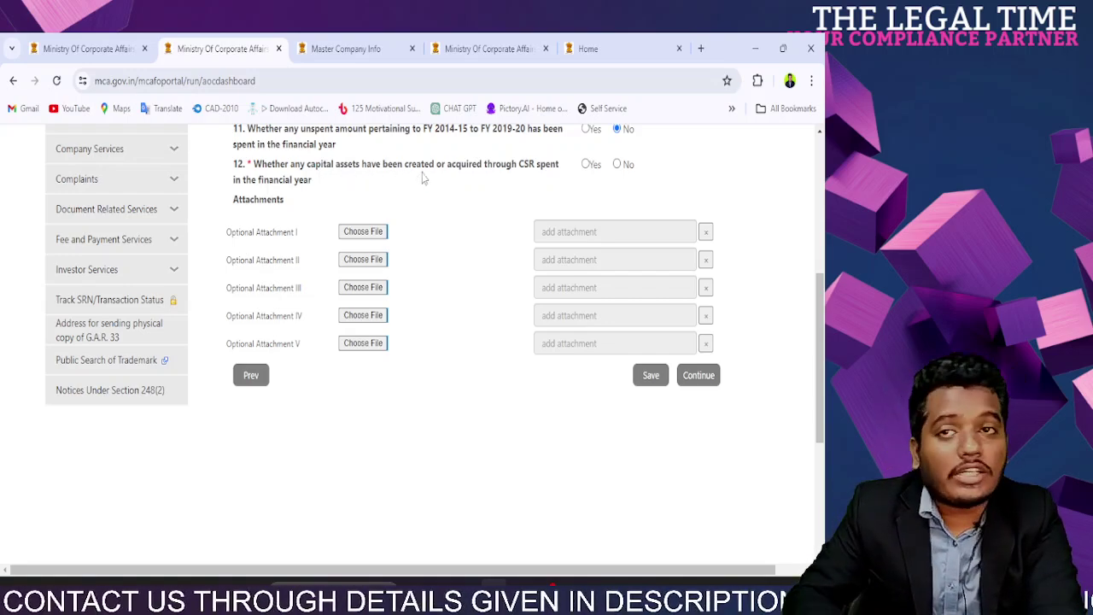
# Step: Set the capital assets question to No, skip the optional attachments, and continue
pyautogui.click(585, 165)
pyautogui.click(597, 209)
pyautogui.scroll(-3, 269, 386)
pyautogui.scroll(3, 270, 366)
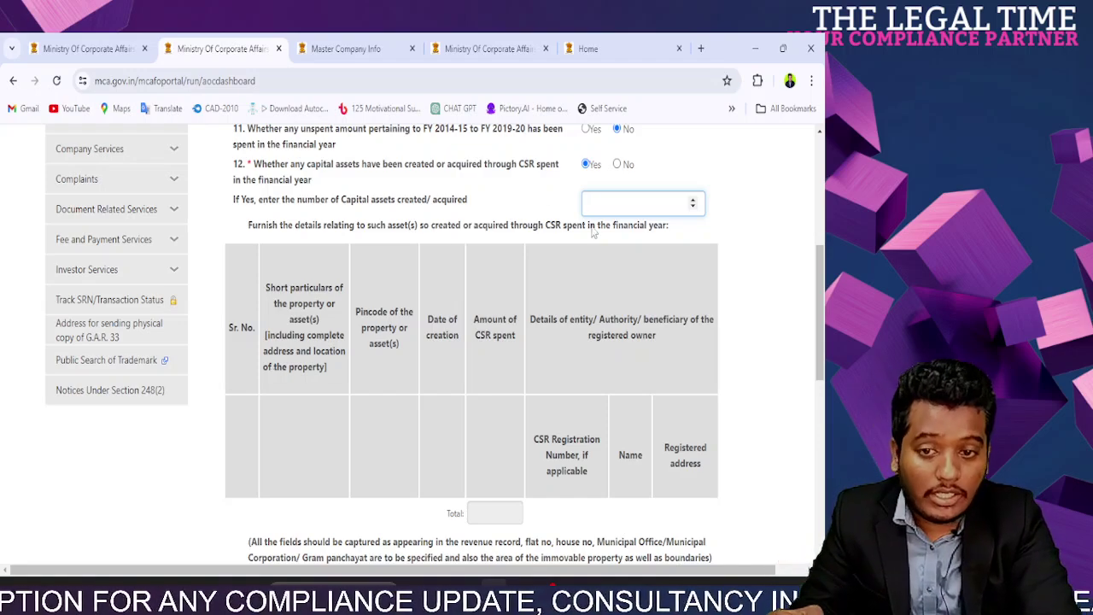
pyautogui.click(617, 164)
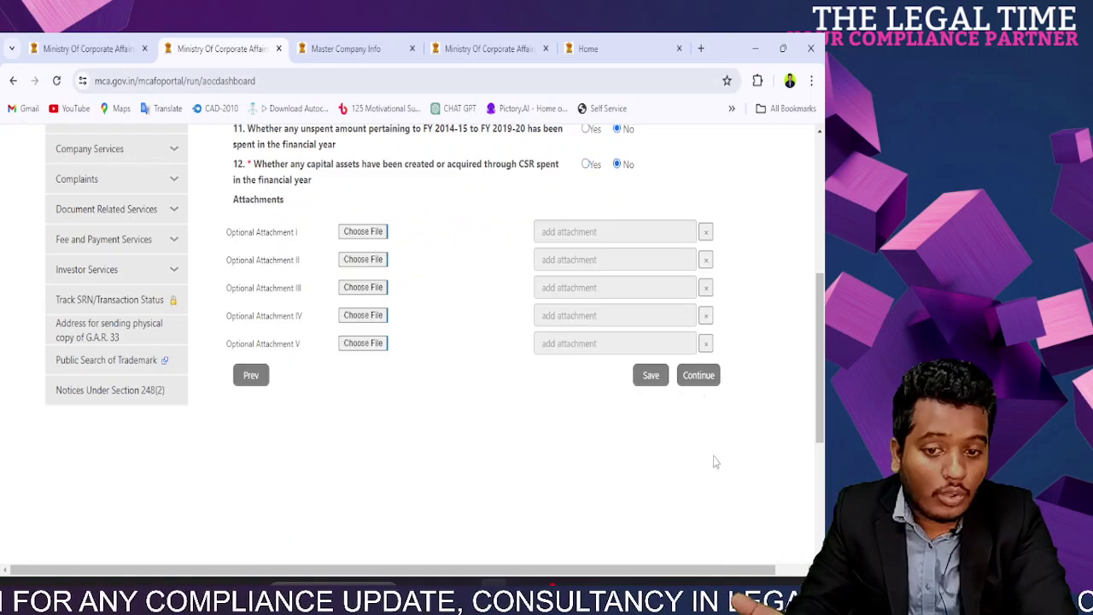
pyautogui.moveTo(236, 232); pyautogui.dragTo(584, 383)
pyautogui.click(545, 404)
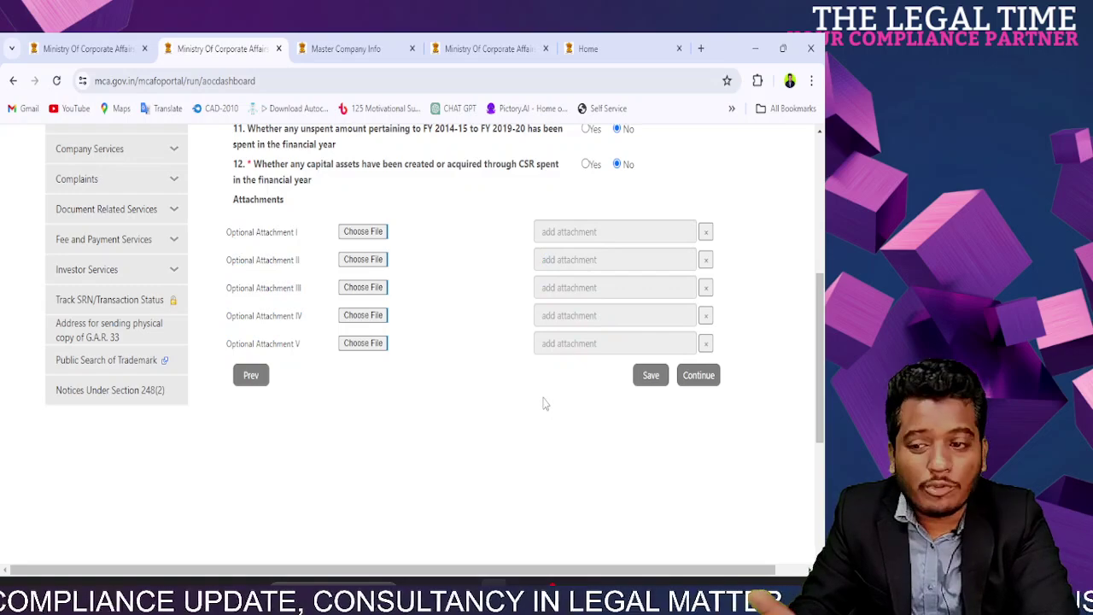
pyautogui.click(698, 376)
# Step: Enter board resolution number 04 in the declaration
pyautogui.scroll(-3, 564, 408)
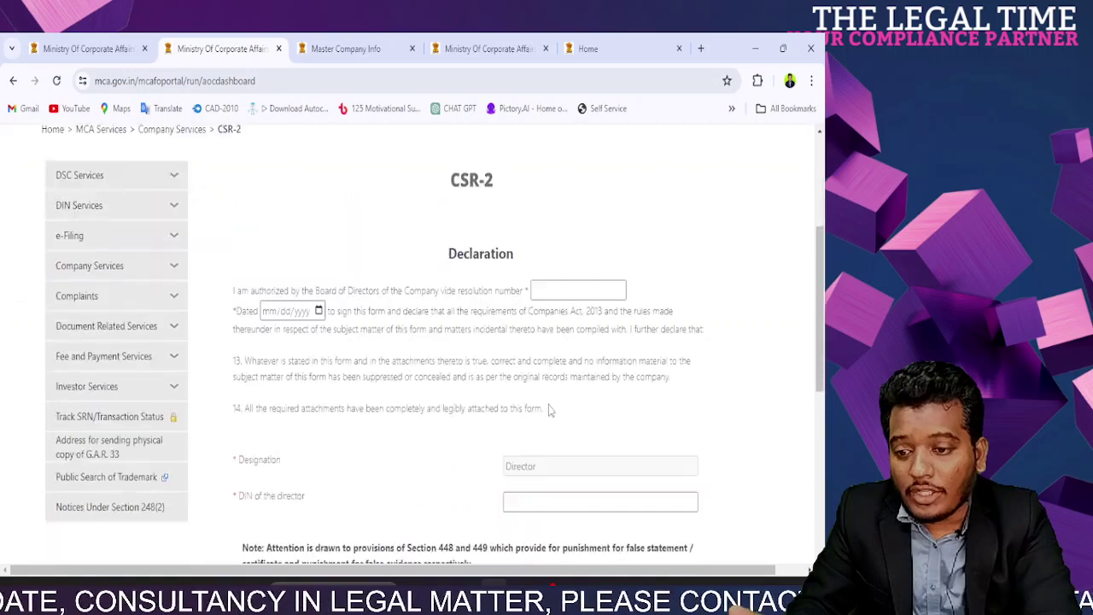
pyautogui.moveTo(233, 276); pyautogui.dragTo(523, 276)
pyautogui.click(533, 275)
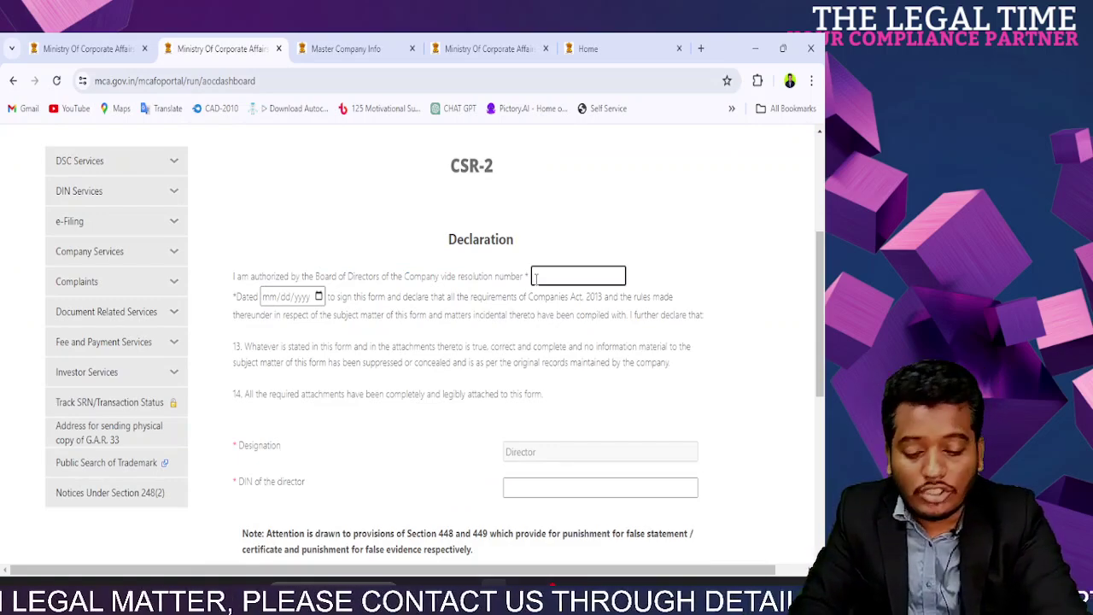
pyautogui.write('04')
pyautogui.click(604, 201)
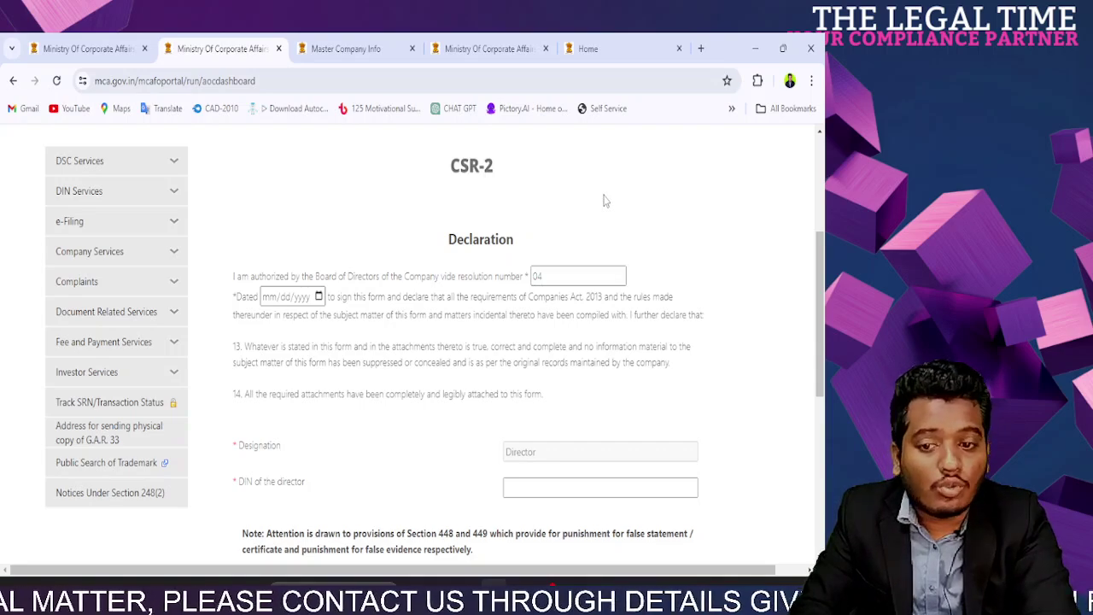
pyautogui.click(551, 274)
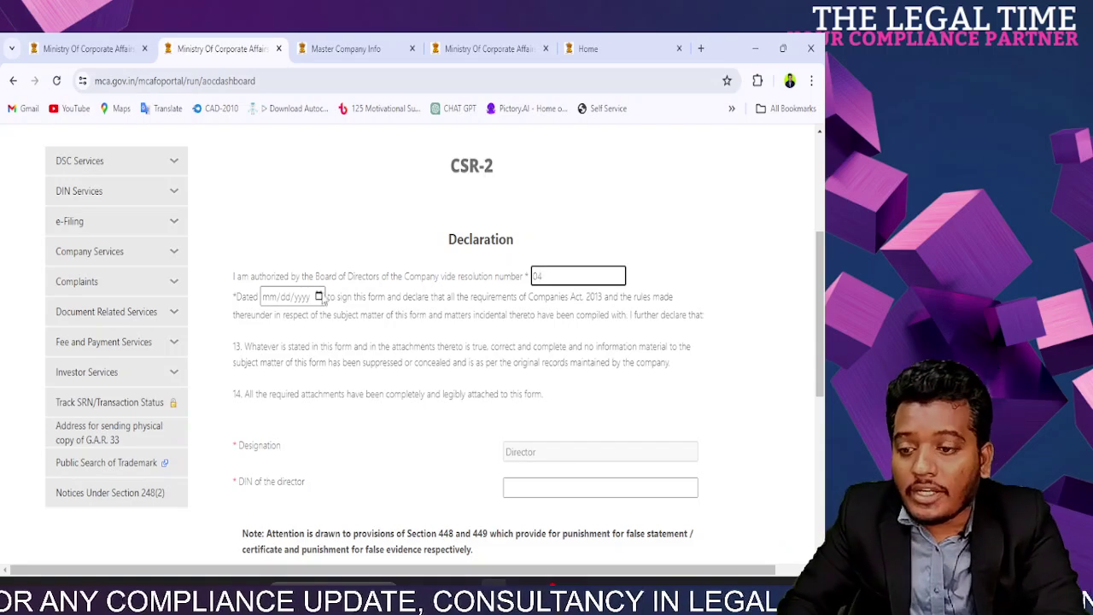
# Step: Date the resolution 01/01/2022 via the calendar, correcting the year from 2023
pyautogui.click(318, 297)
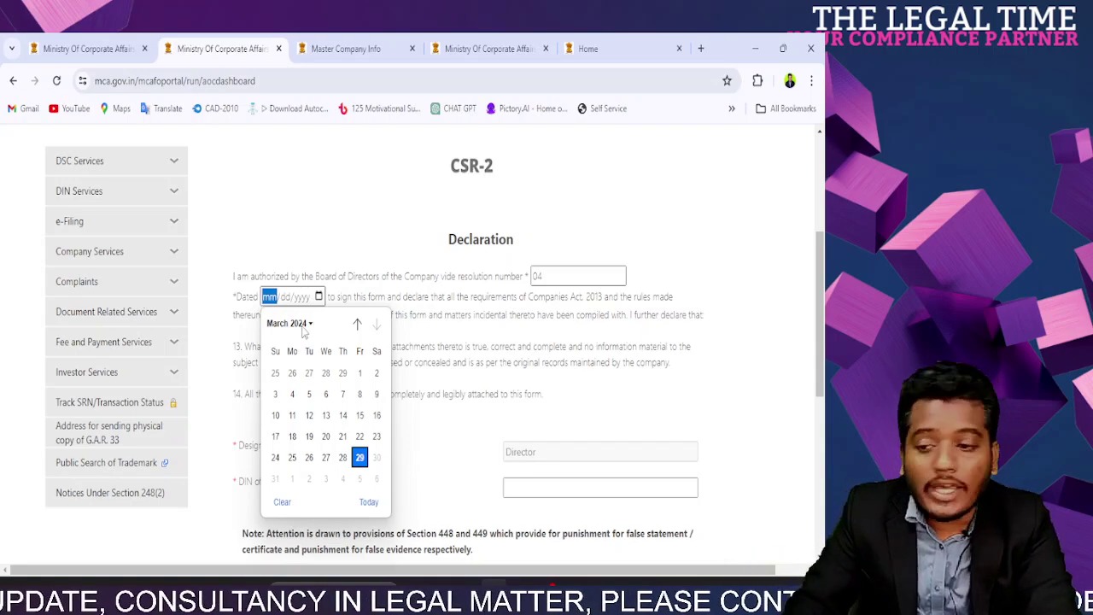
pyautogui.click(306, 326)
pyautogui.click(293, 404)
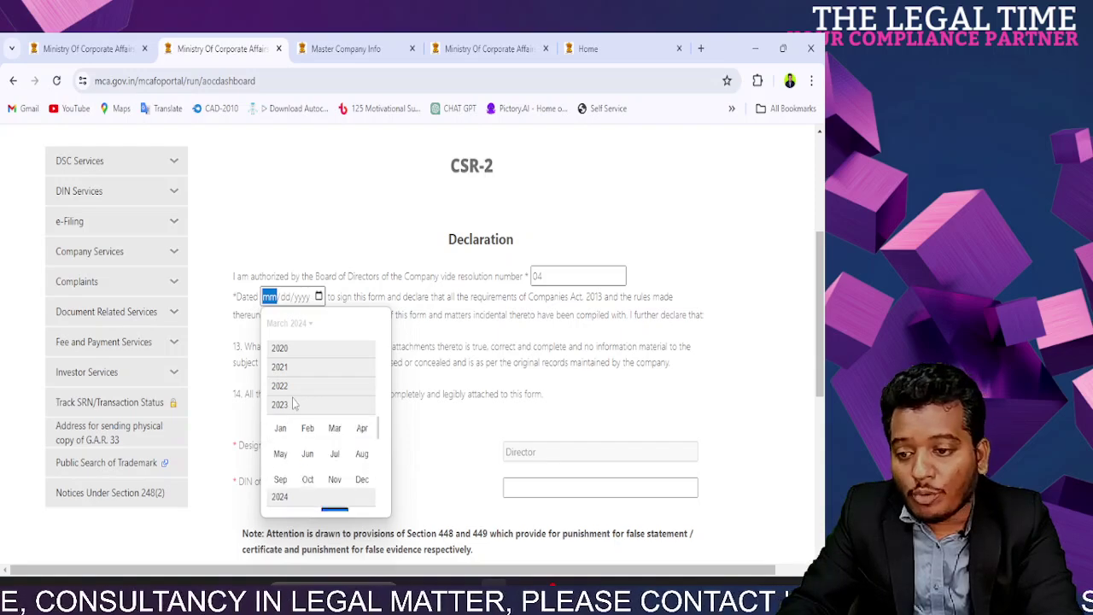
pyautogui.click(291, 427)
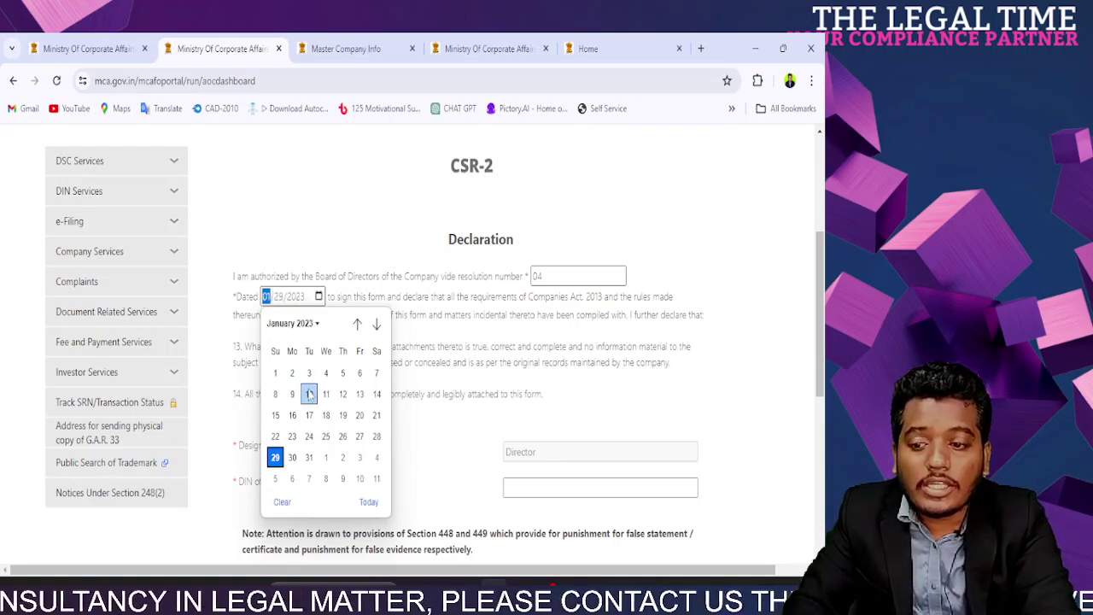
pyautogui.click(318, 325)
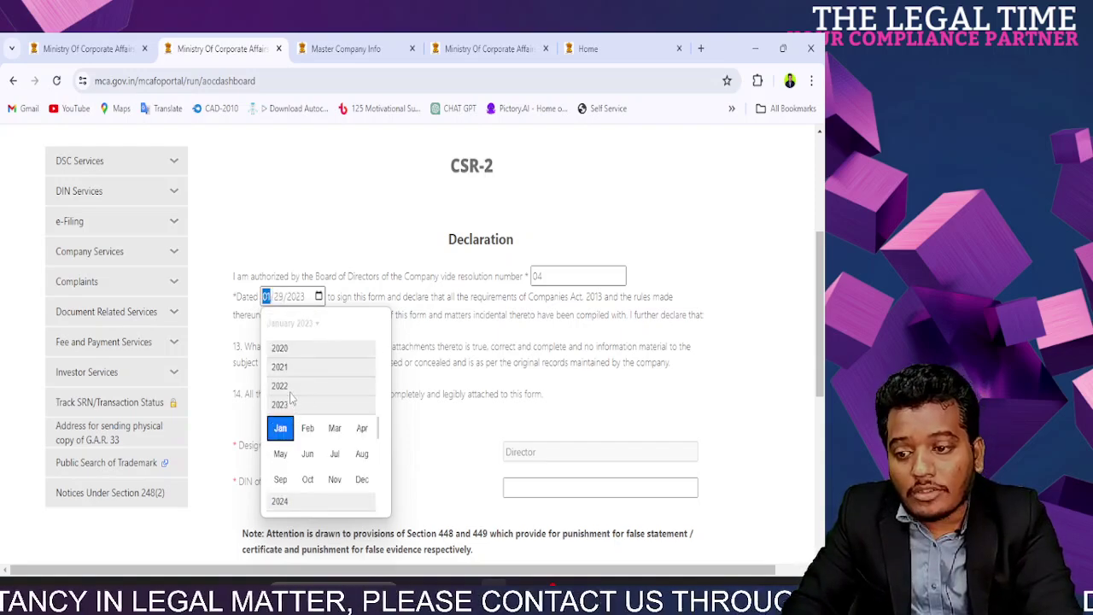
pyautogui.click(290, 386)
pyautogui.click(283, 426)
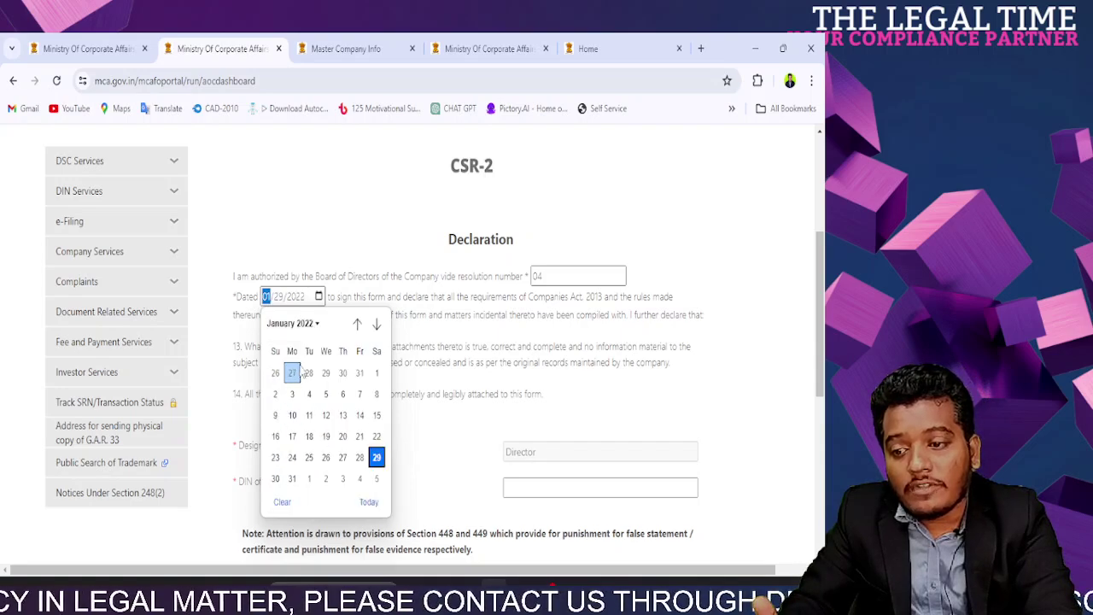
pyautogui.click(377, 373)
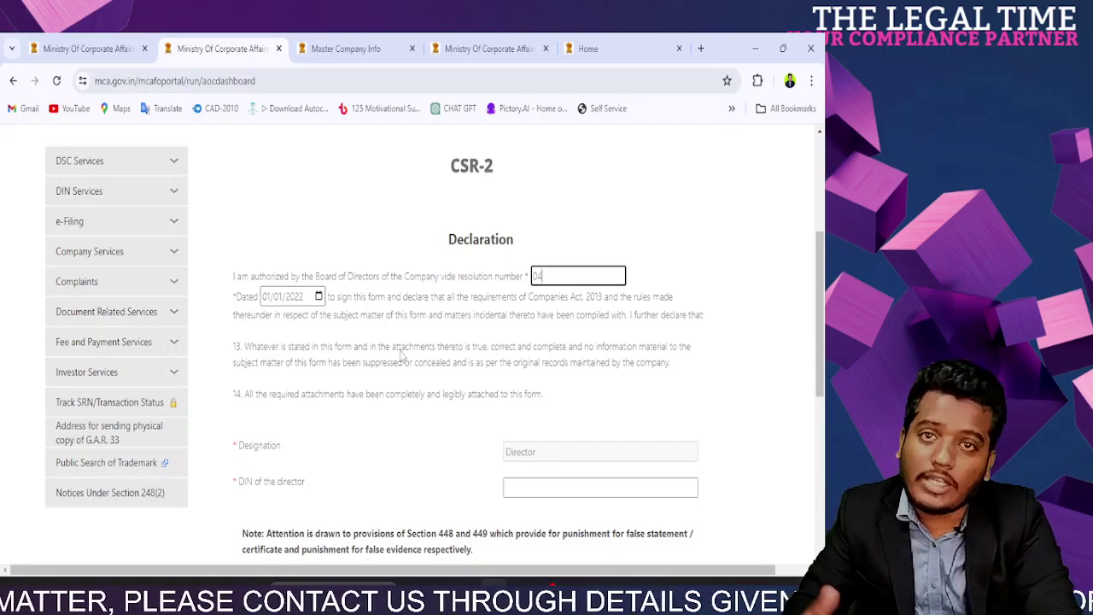
# Step: Enter the director's DIN and save the declaration page
pyautogui.scroll(-3, 401, 357)
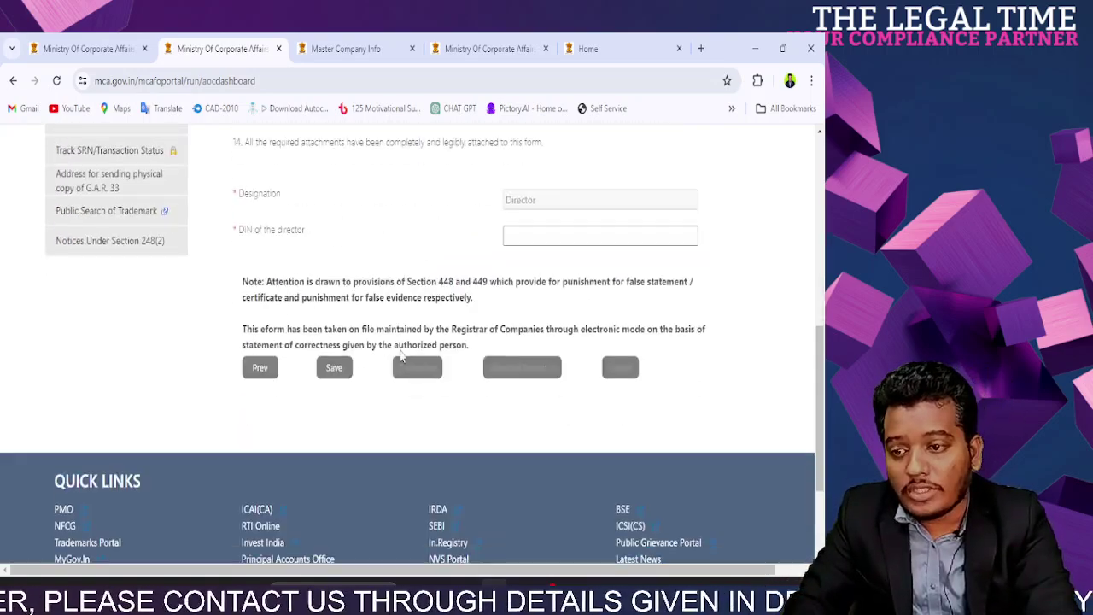
pyautogui.click(521, 232)
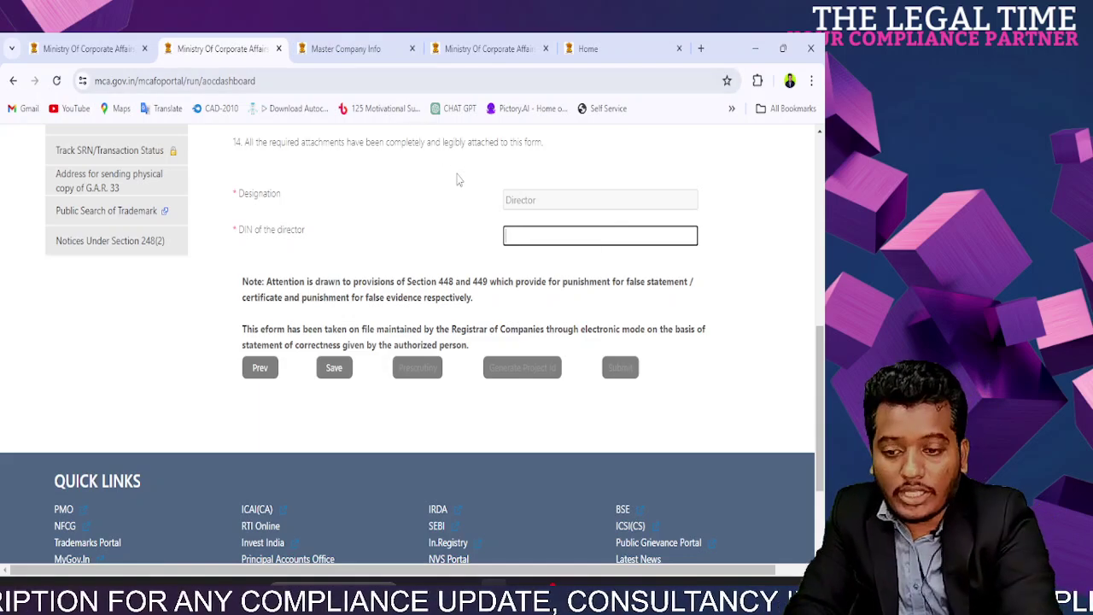
pyautogui.click(440, 288)
pyautogui.click(331, 372)
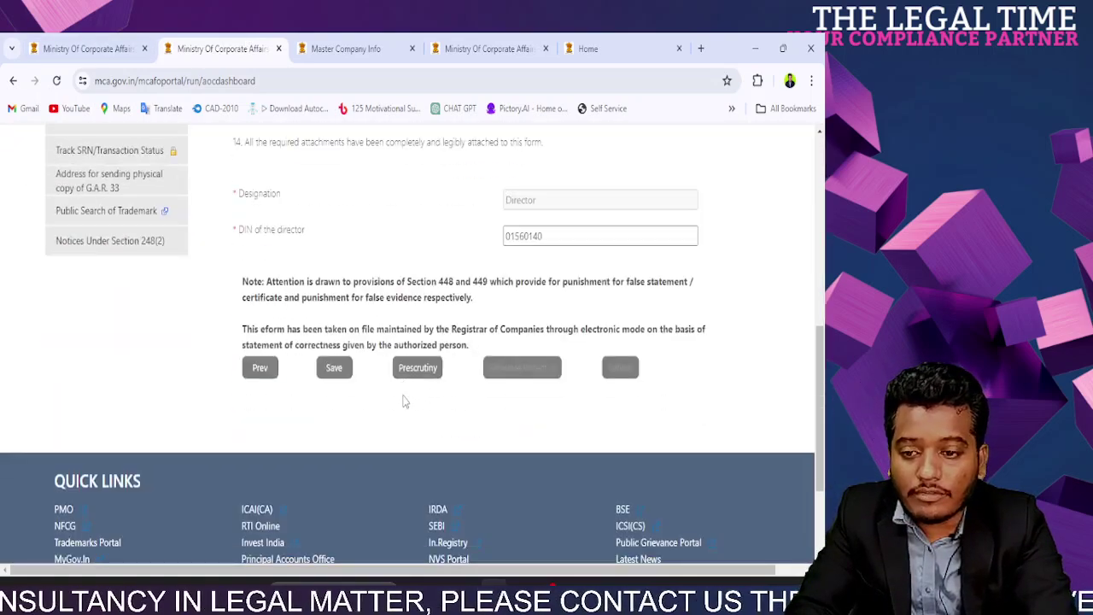
# Step: Review the 'Enter a valid financial year' error and return to the questions 11–12 page
pyautogui.scroll(1, 444, 380)
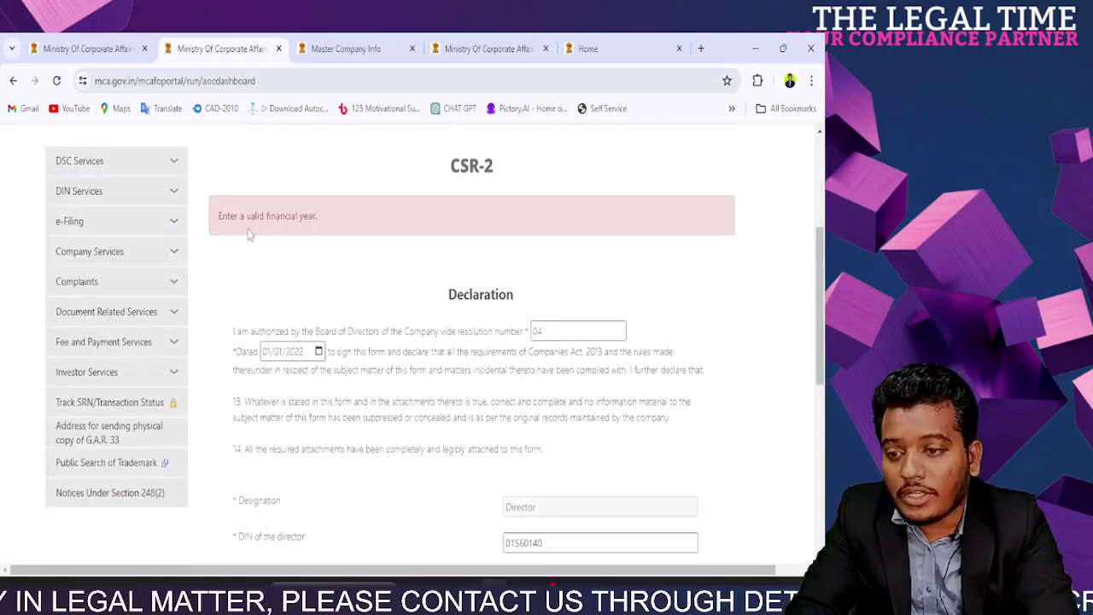
pyautogui.scroll(-3, 427, 376)
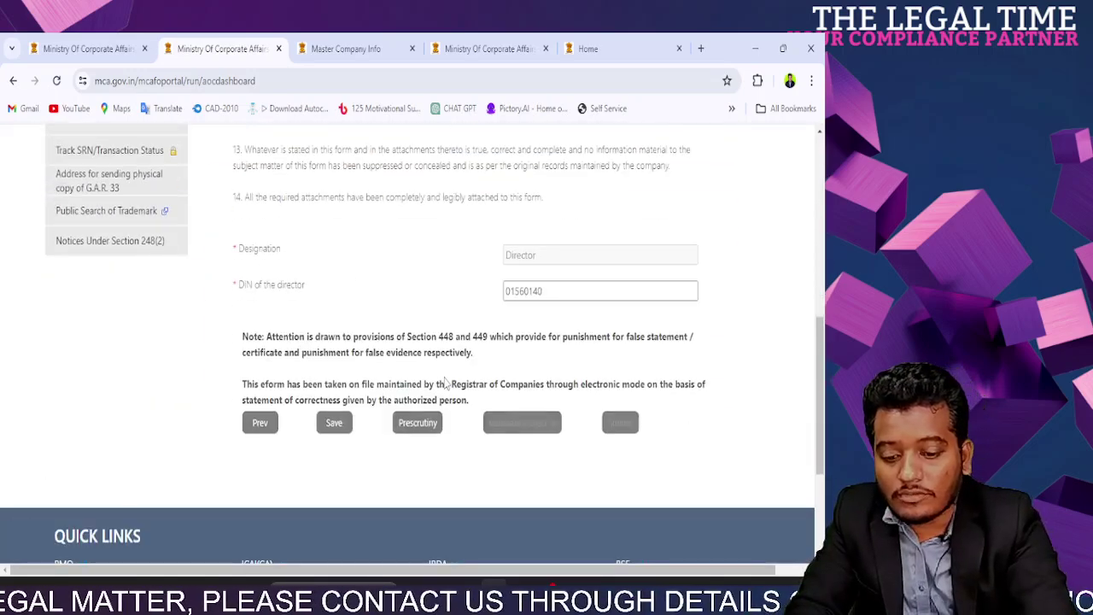
pyautogui.scroll(3, 504, 372)
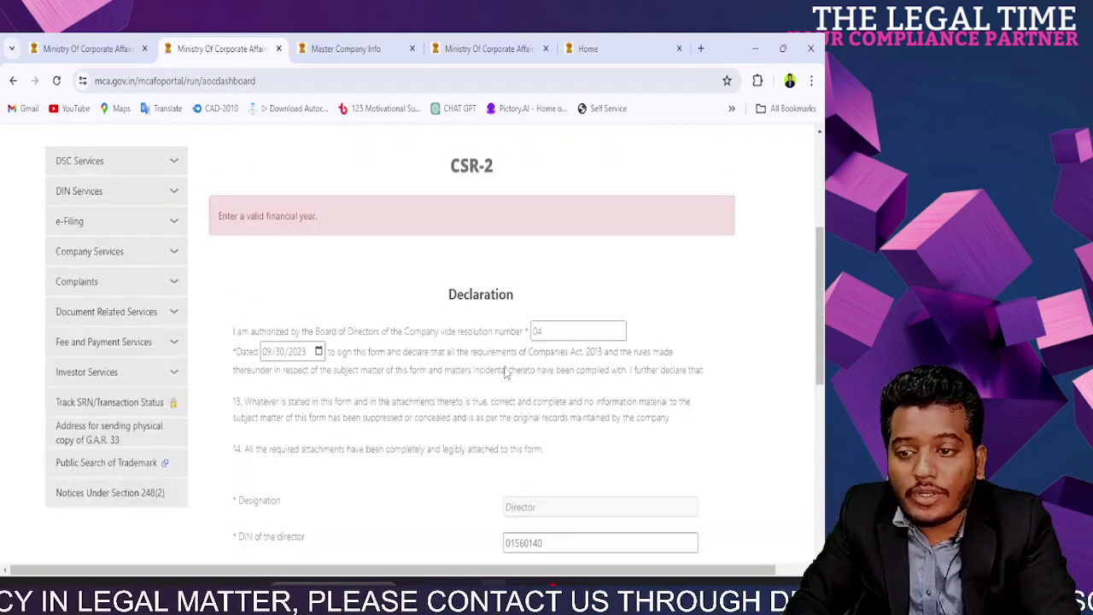
pyautogui.scroll(-3, 504, 372)
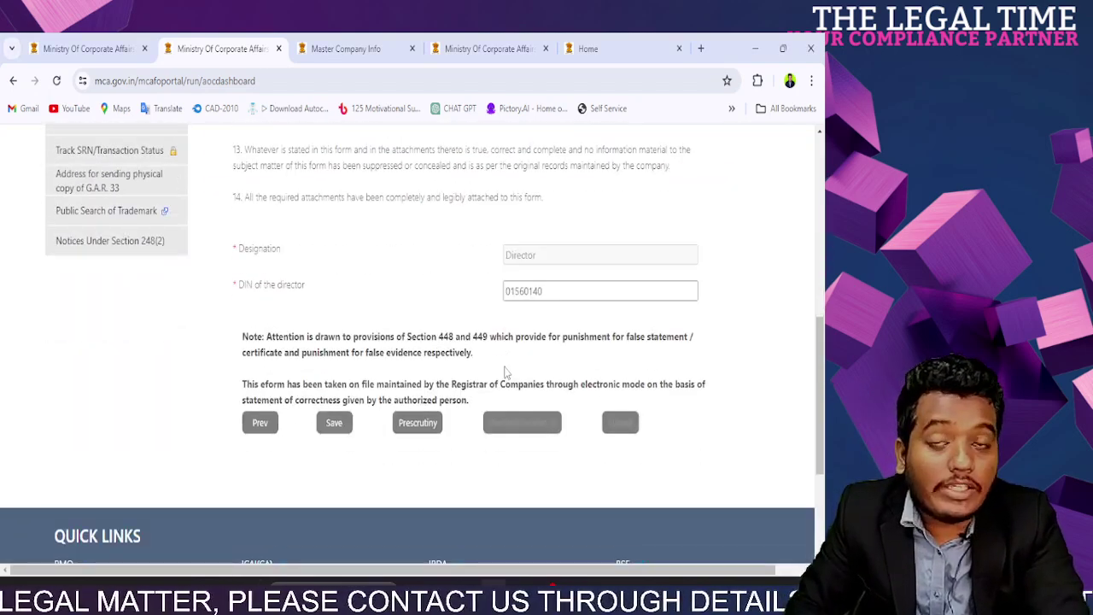
pyautogui.scroll(3, 504, 373)
pyautogui.scroll(-3, 504, 372)
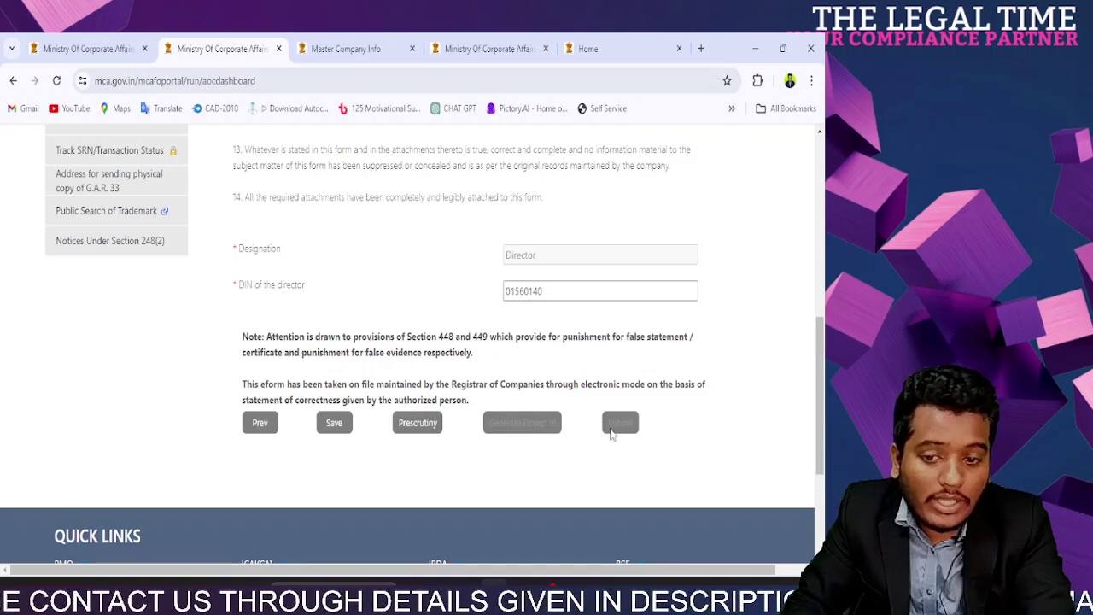
pyautogui.tripleClick(519, 425)
pyautogui.click(298, 422)
# Step: Go back through the form pages to CSR spending question 7
pyautogui.click(264, 430)
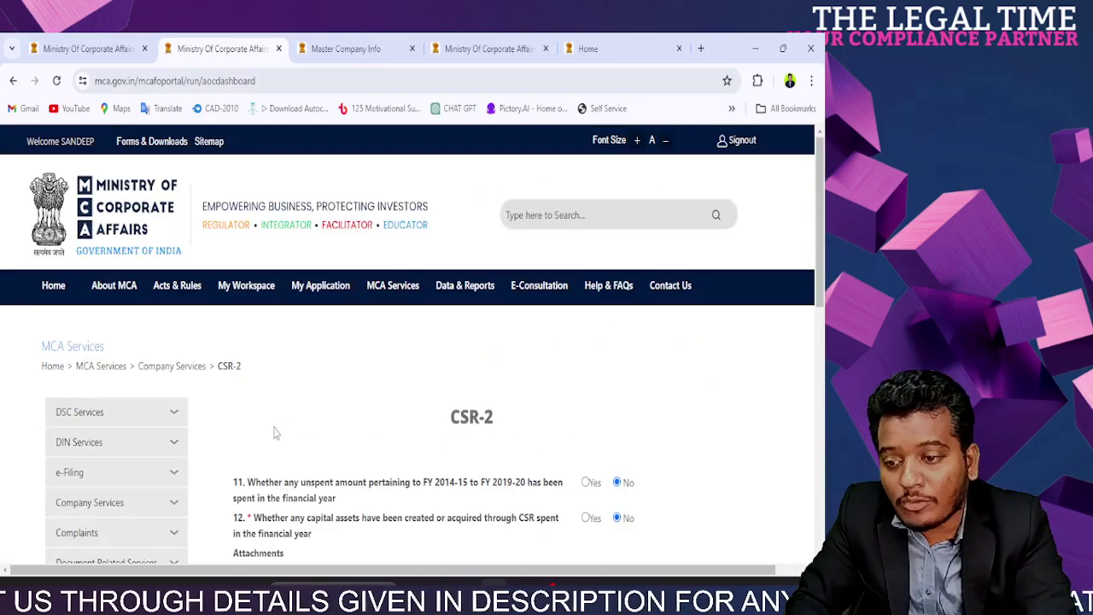
pyautogui.scroll(-3, 346, 425)
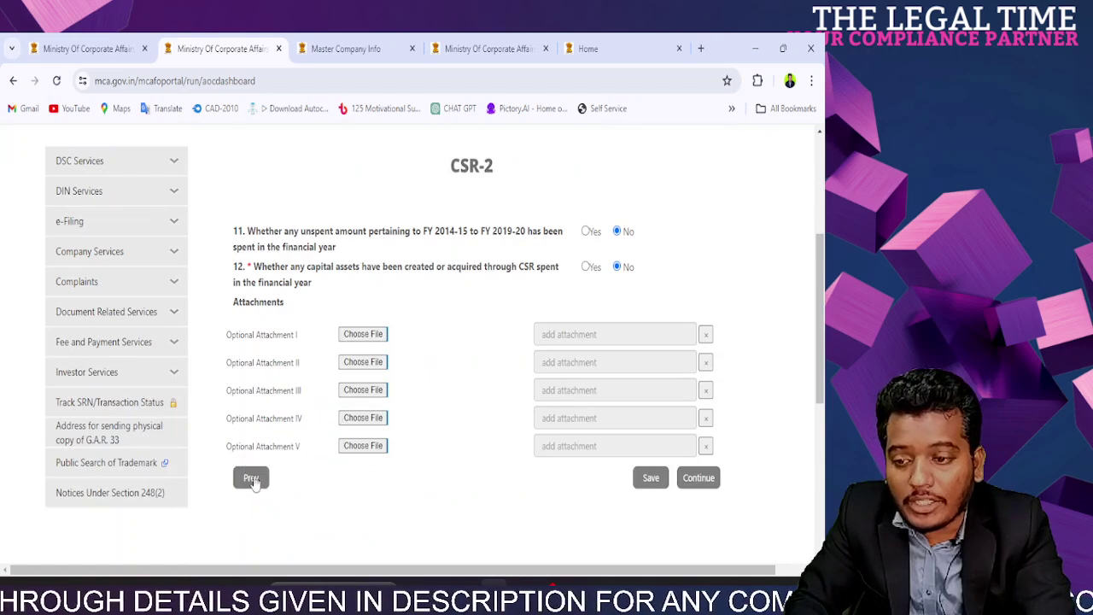
pyautogui.click(249, 478)
pyautogui.scroll(-3, 270, 294)
pyautogui.click(253, 271)
pyautogui.scroll(-3, 287, 316)
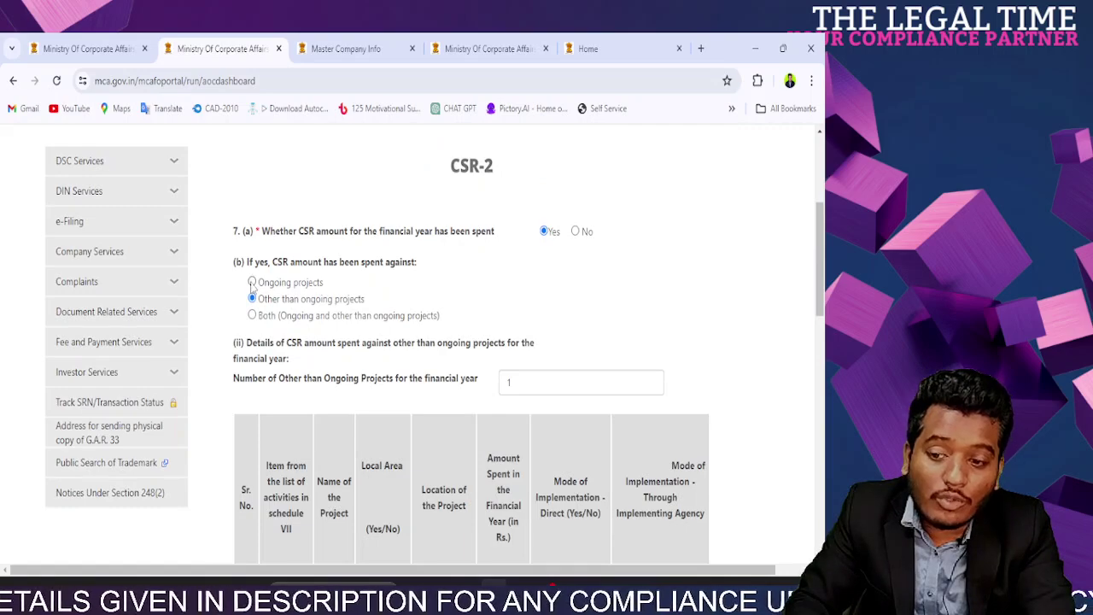
pyautogui.scroll(-6, 253, 289)
pyautogui.scroll(3, 300, 246)
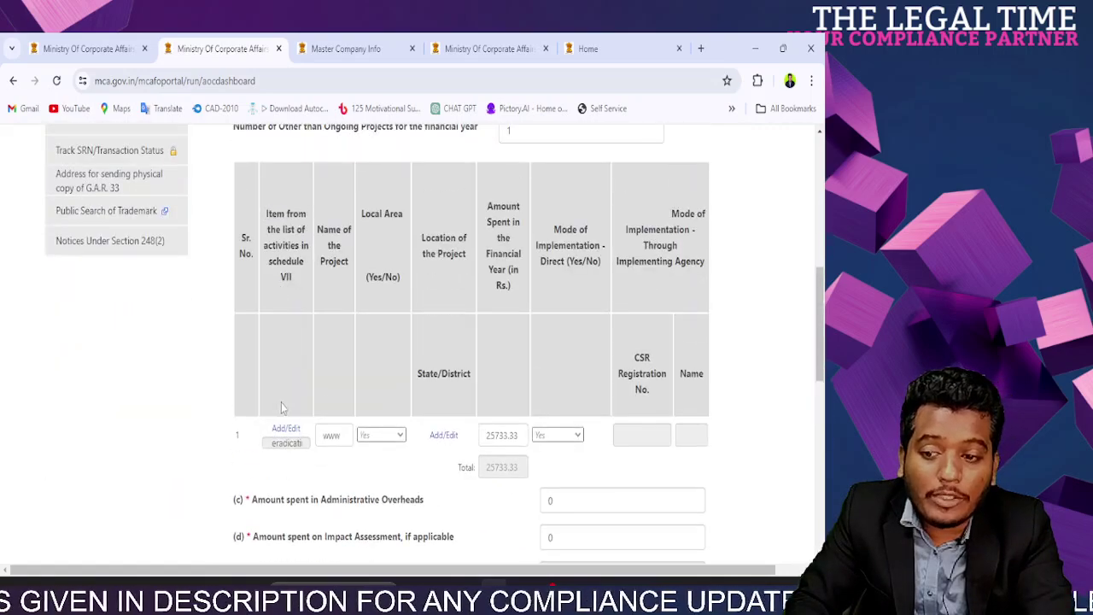
pyautogui.scroll(3, 287, 419)
# Step: Switch spending to ongoing projects with 1 ongoing project and select row 1's Project ID
pyautogui.click(252, 282)
pyautogui.click(534, 367)
pyautogui.write('1')
pyautogui.scroll(-5, 484, 388)
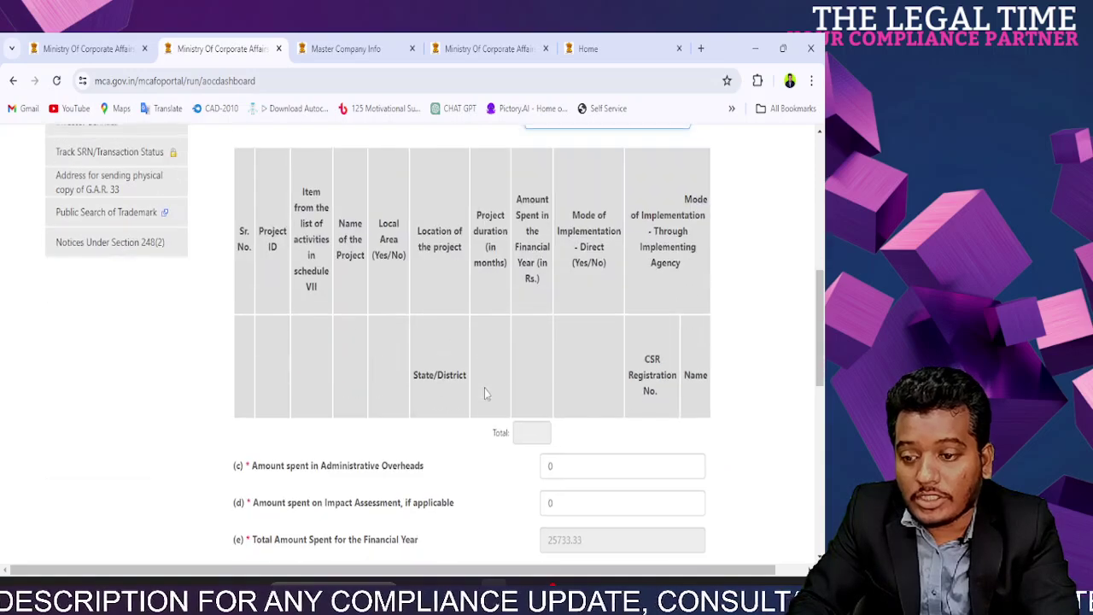
pyautogui.click(275, 435)
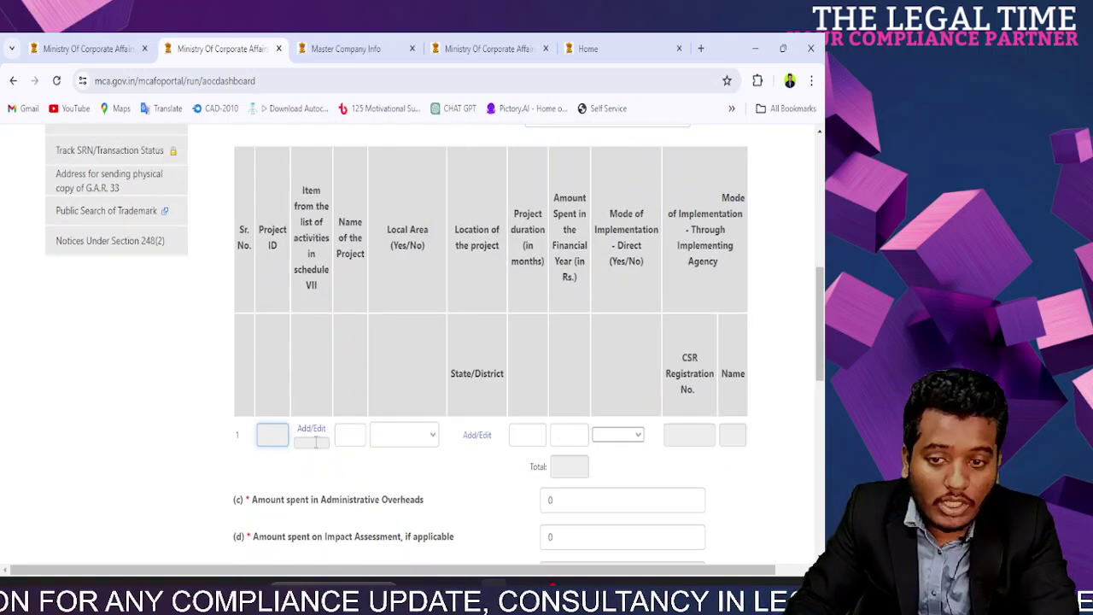
pyautogui.scroll(-5, 436, 439)
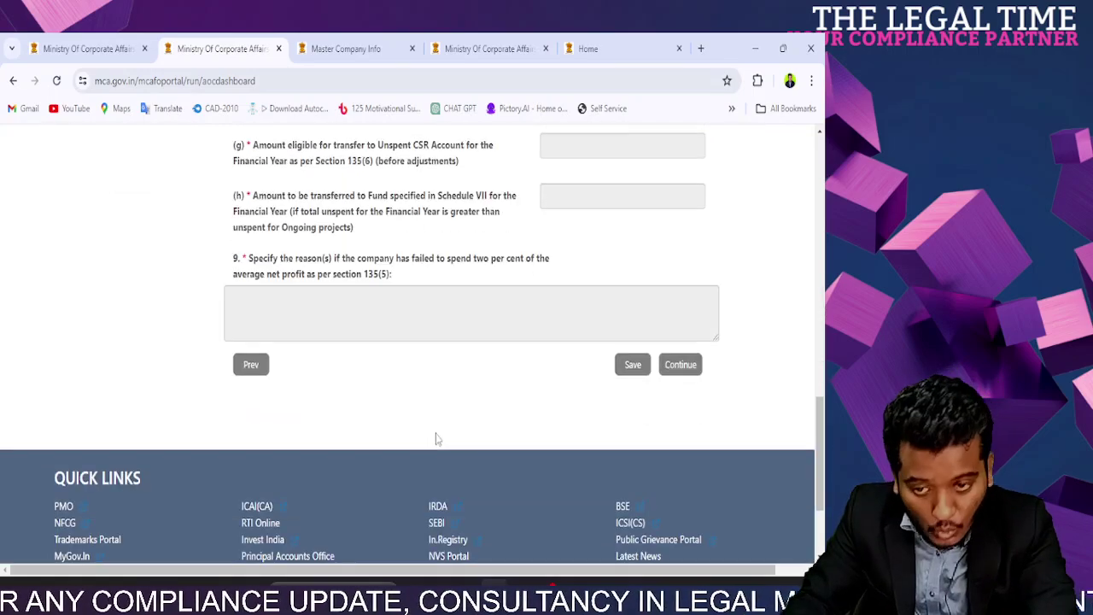
pyautogui.scroll(3, 436, 439)
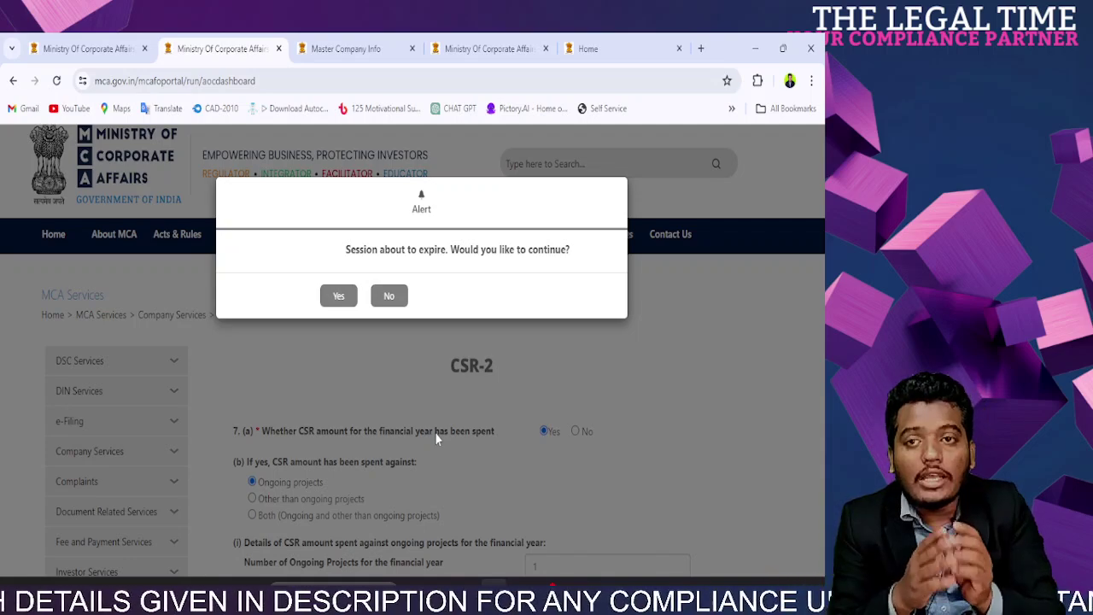
# Step: Dismiss the session alert and move through Master Company Info to View Public Documents
pyautogui.press('Return')
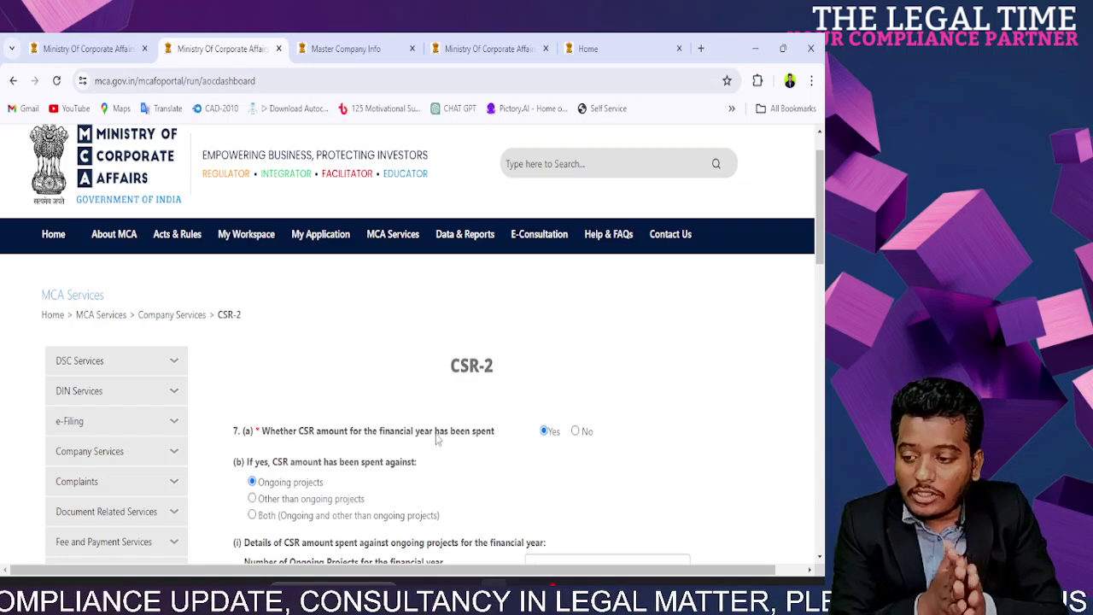
pyautogui.click(376, 47)
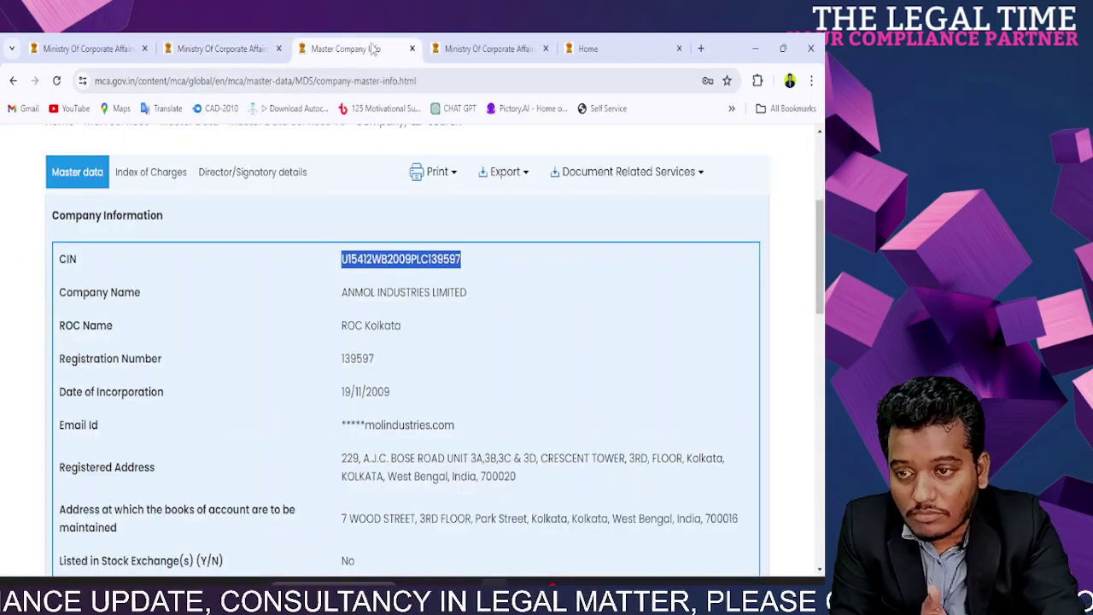
pyautogui.click(466, 48)
pyautogui.click(462, 76)
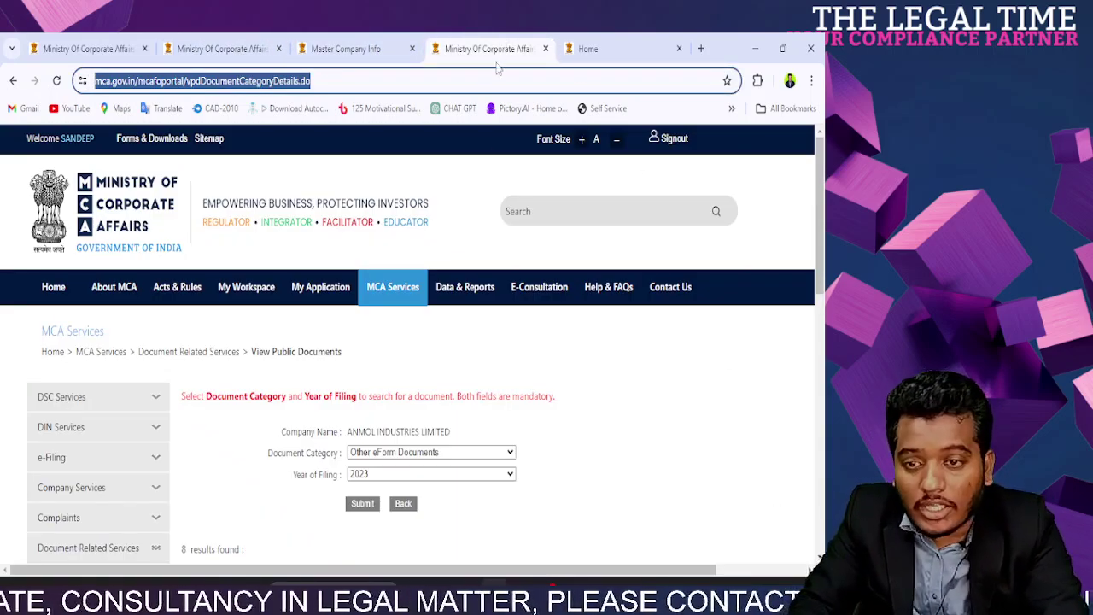
pyautogui.click(587, 49)
# Step: Search Google for 'time now', showing 1:17 am IST, Friday, 29 March 2024
pyautogui.write('tim')
pyautogui.press('BackSpace')
pyautogui.press('BackSpace')
pyautogui.write('ime n')
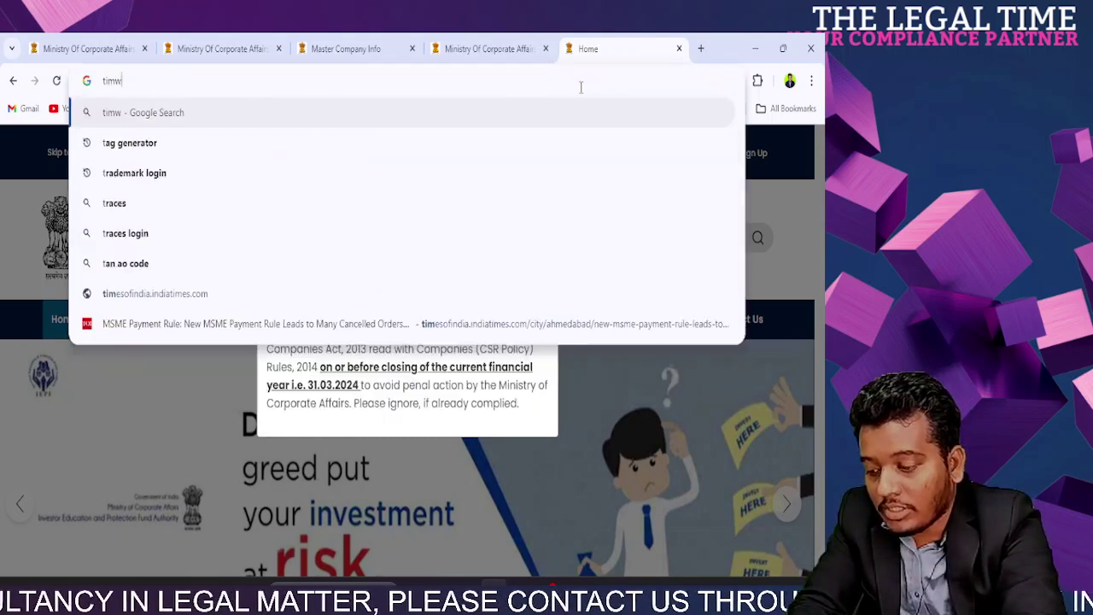
pyautogui.press('BackSpace')
pyautogui.press('BackSpace')
pyautogui.press('BackSpace')
pyautogui.write('w')
pyautogui.press('BackSpace')
pyautogui.write('e noq')
pyautogui.press('BackSpace')
pyautogui.write('w')
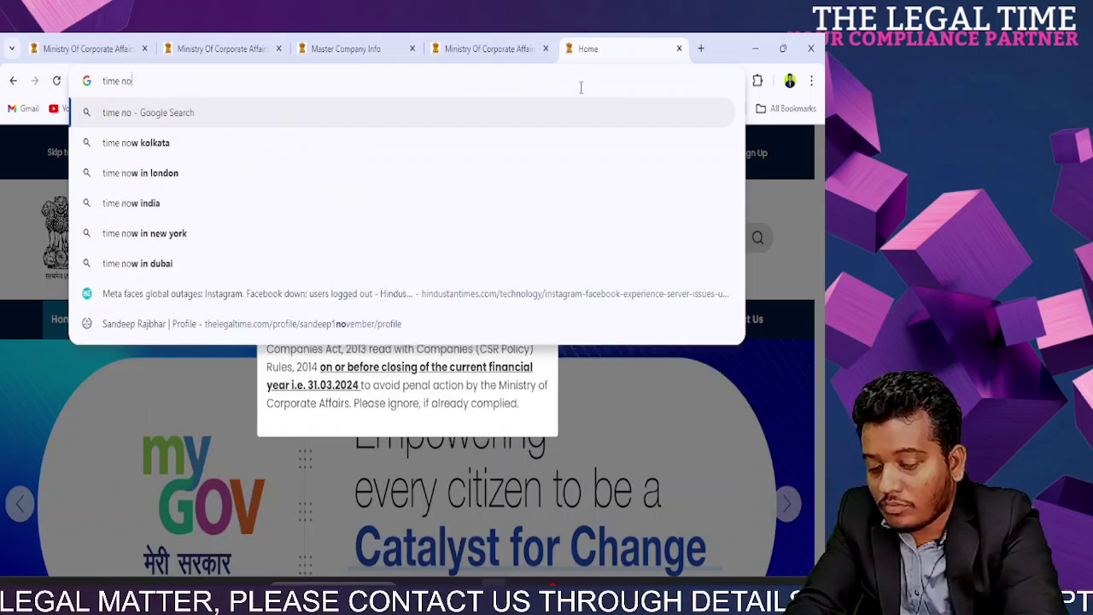
pyautogui.press('Return')
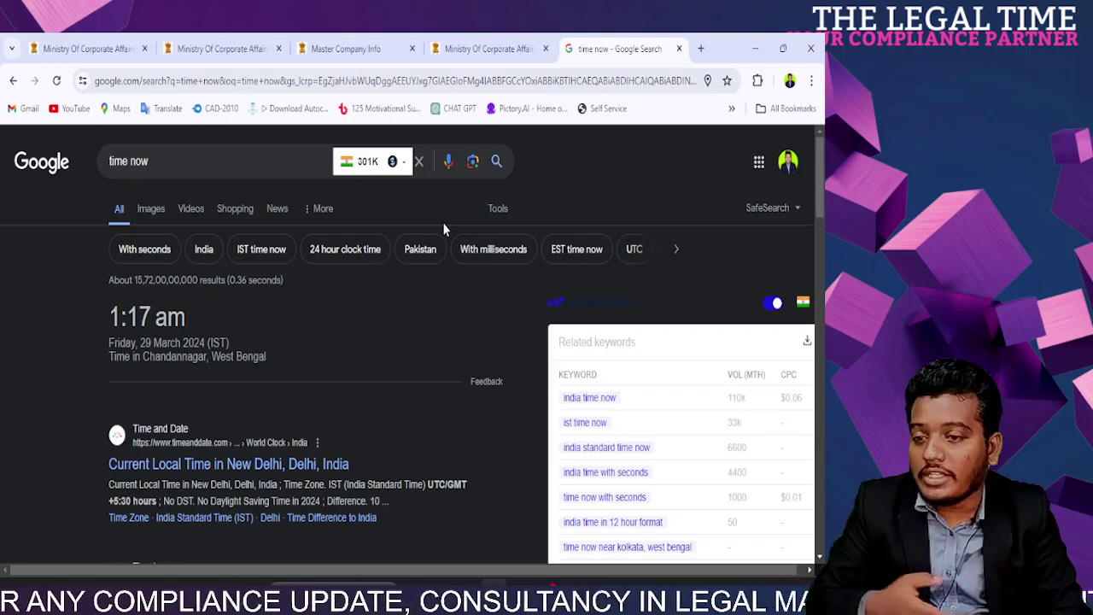
pyautogui.scroll(-4, 488, 327)
pyautogui.scroll(4, 488, 328)
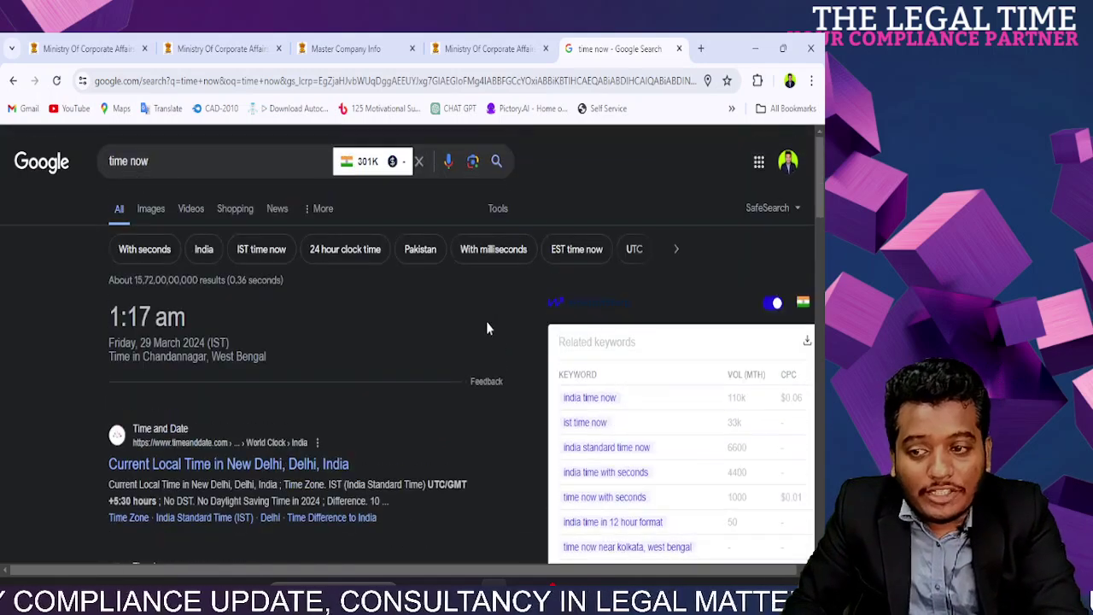